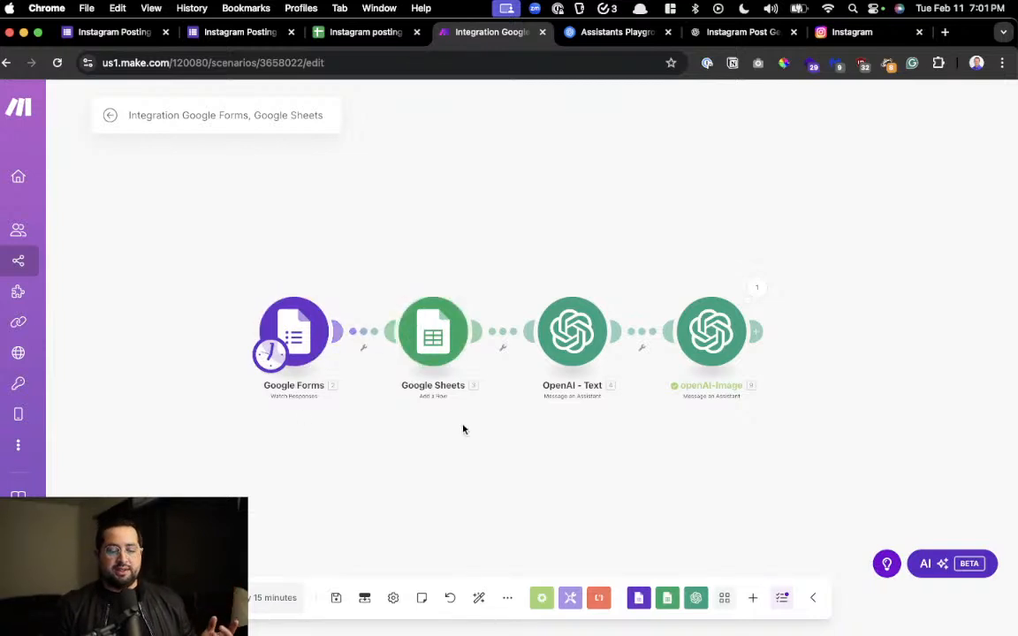
left_click_drag(569, 429, 414, 429)
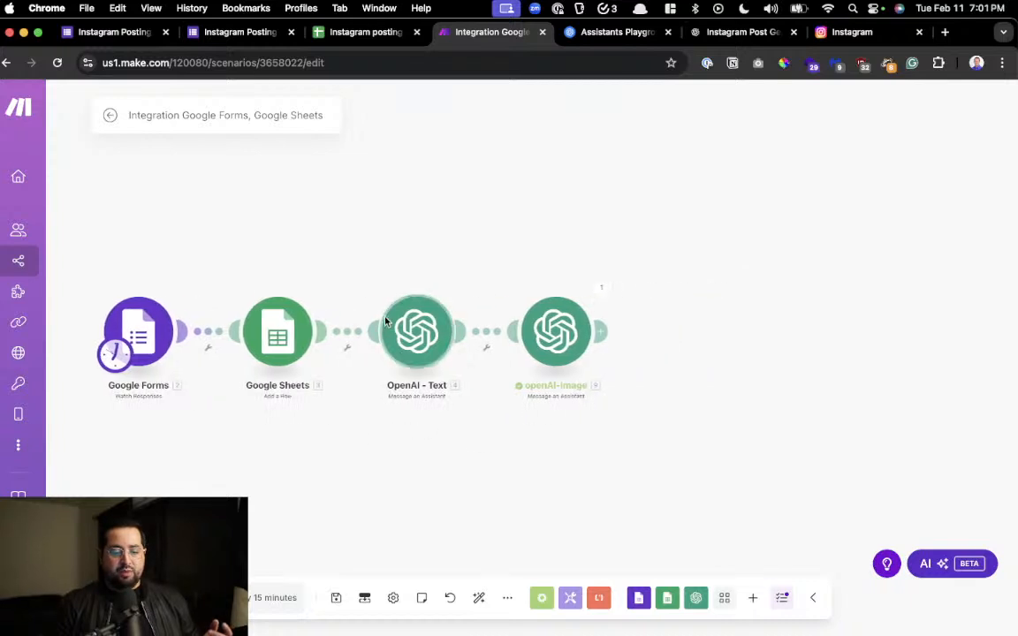
left_click_drag(351, 475, 427, 456)
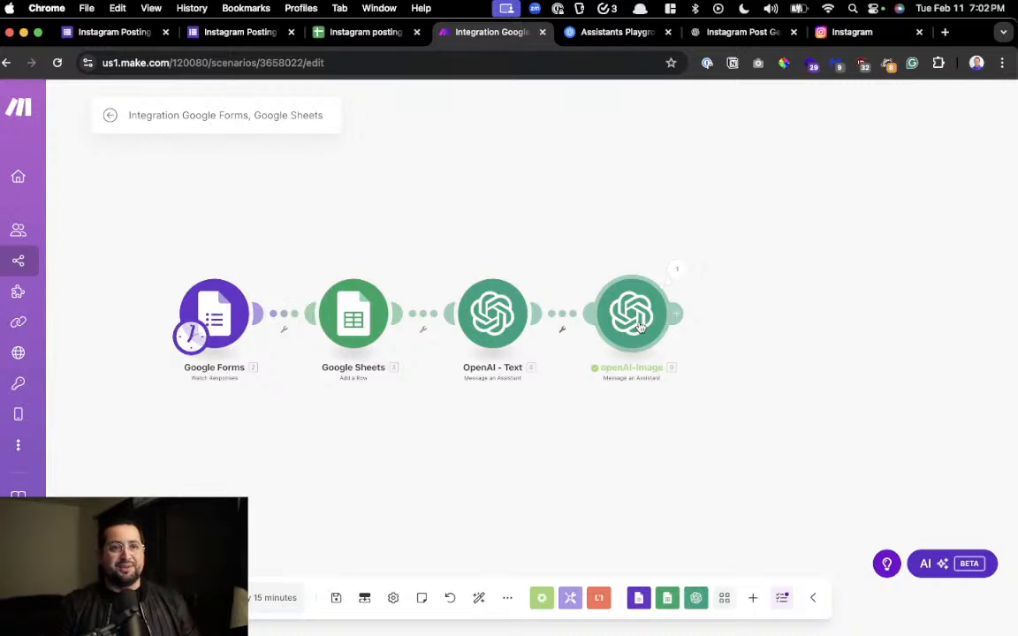
left_click_drag(476, 464, 487, 466)
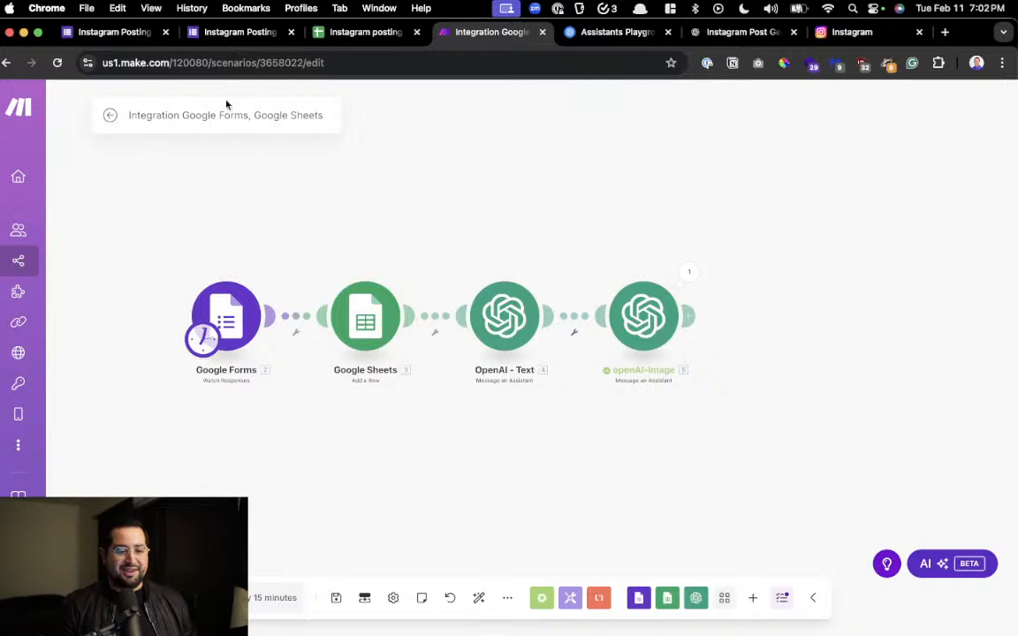
Examine the Content Idea question on the live Instagram Posting bot form
left_click(239, 40)
left_click(331, 201)
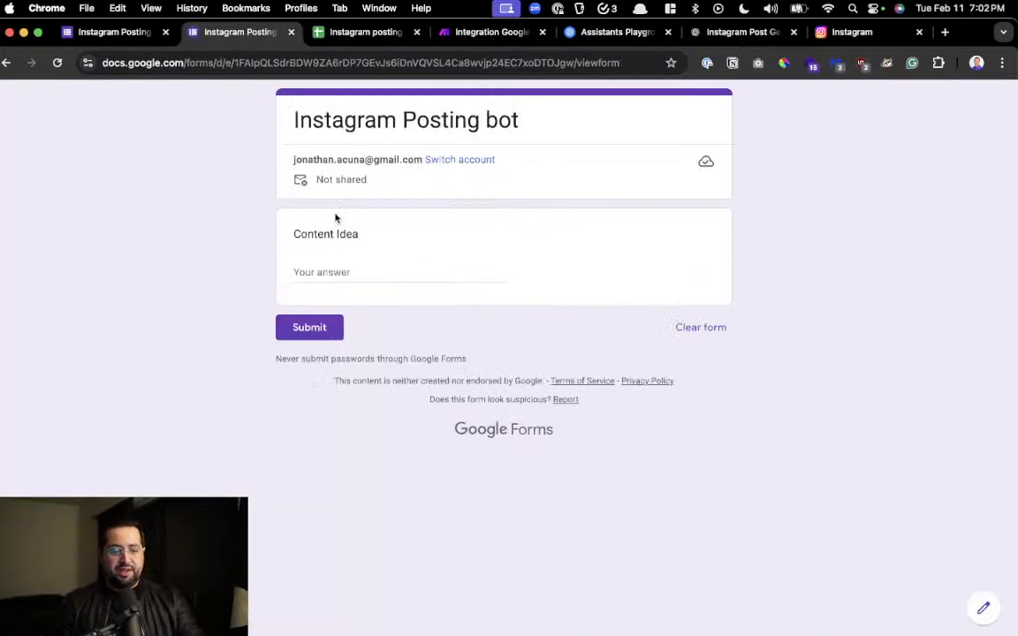
scroll(335, 218, "up", 3)
scroll(334, 219, "down", 2)
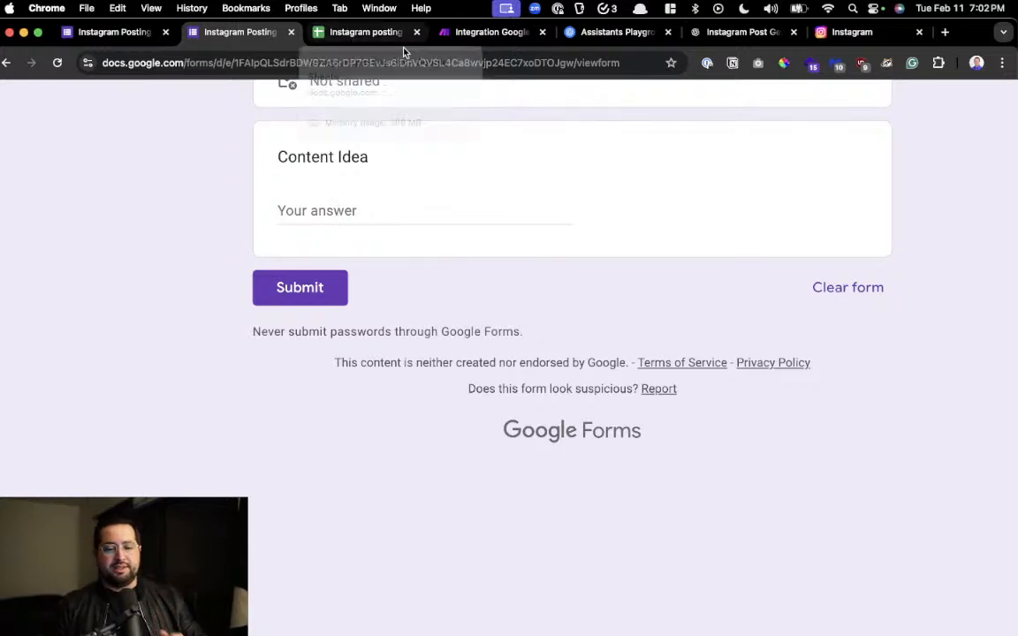
Compare the Form ID in the scenario's Google Forms module with the ID in the form's web address, and save the module
left_click(477, 32)
left_click(247, 318)
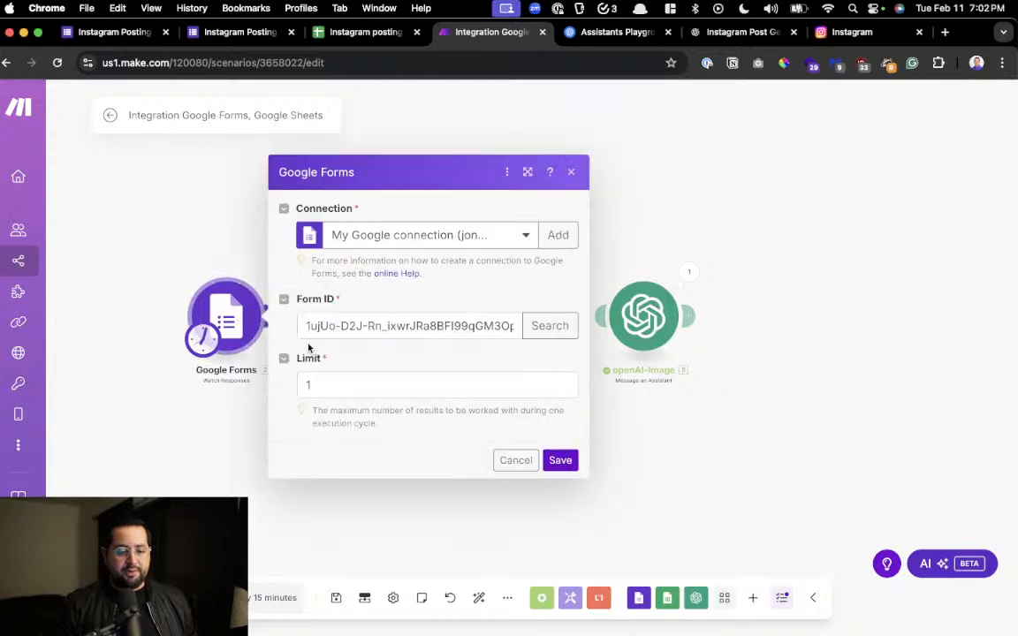
left_click_drag(316, 326, 521, 326)
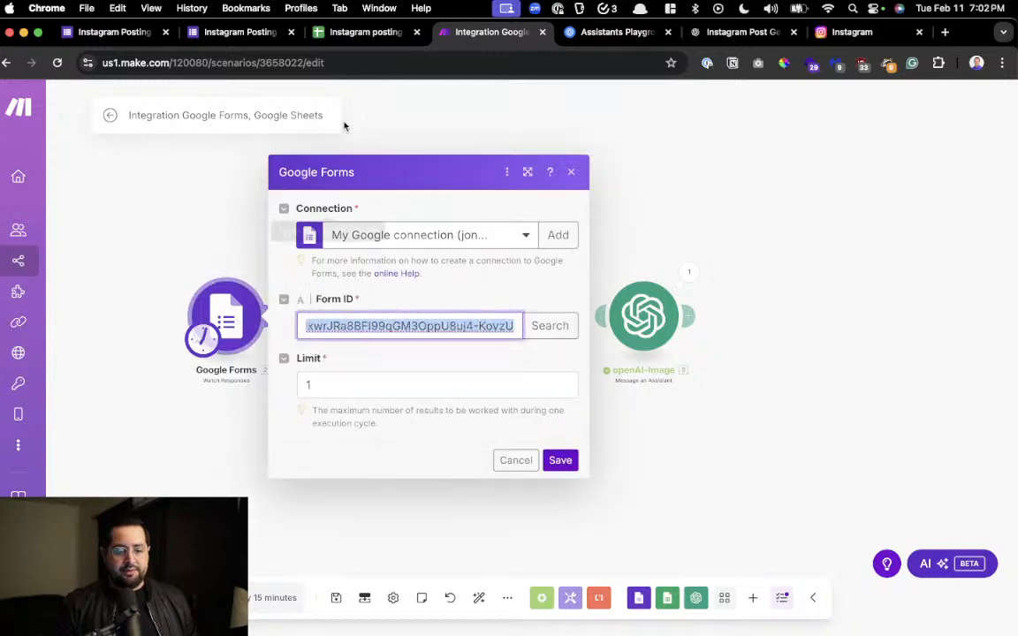
left_click(231, 33)
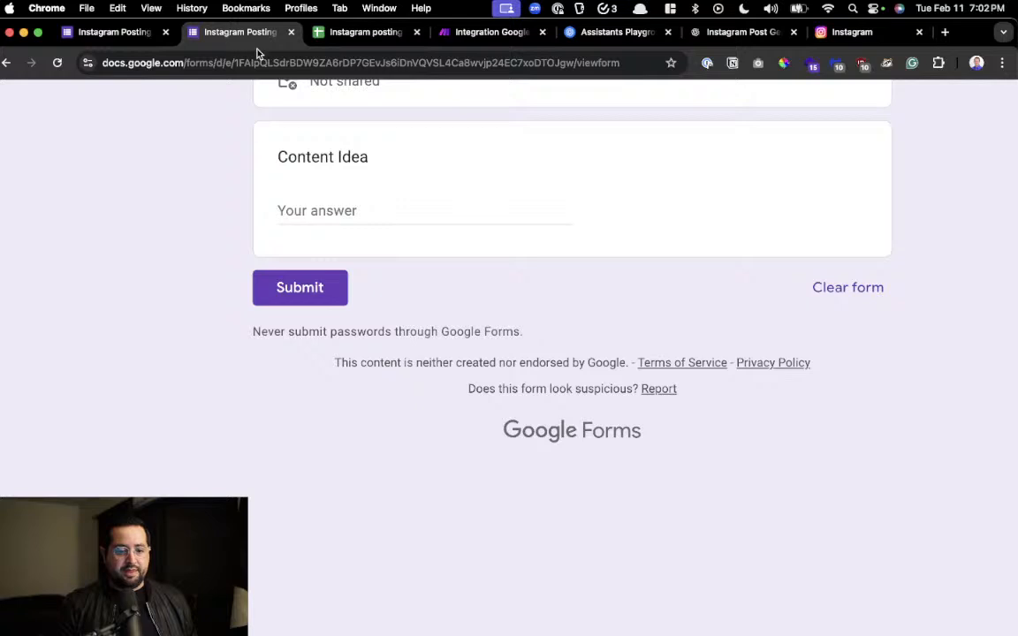
left_click_drag(228, 62, 544, 62)
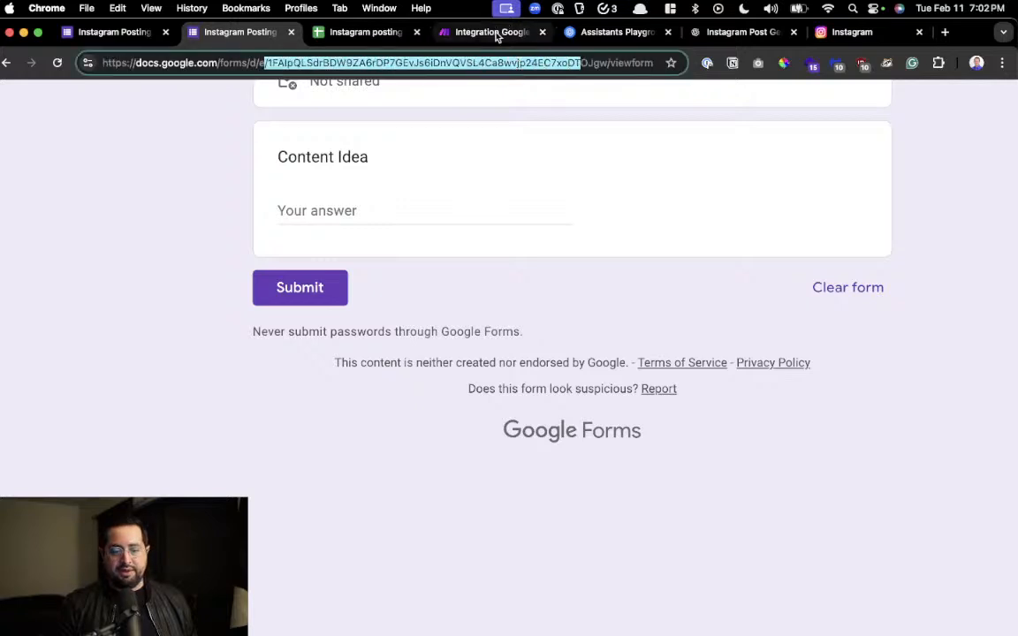
left_click(495, 33)
left_click(560, 460)
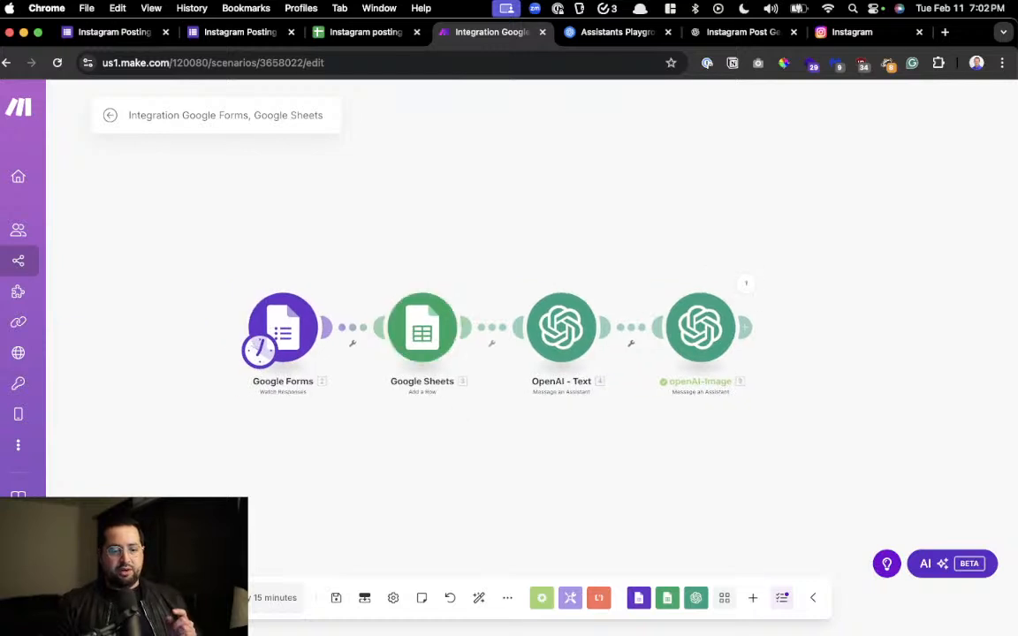
Close the pre-built tables suggestions in the Instagram posting bot spreadsheet and examine its title and header row
left_click(353, 34)
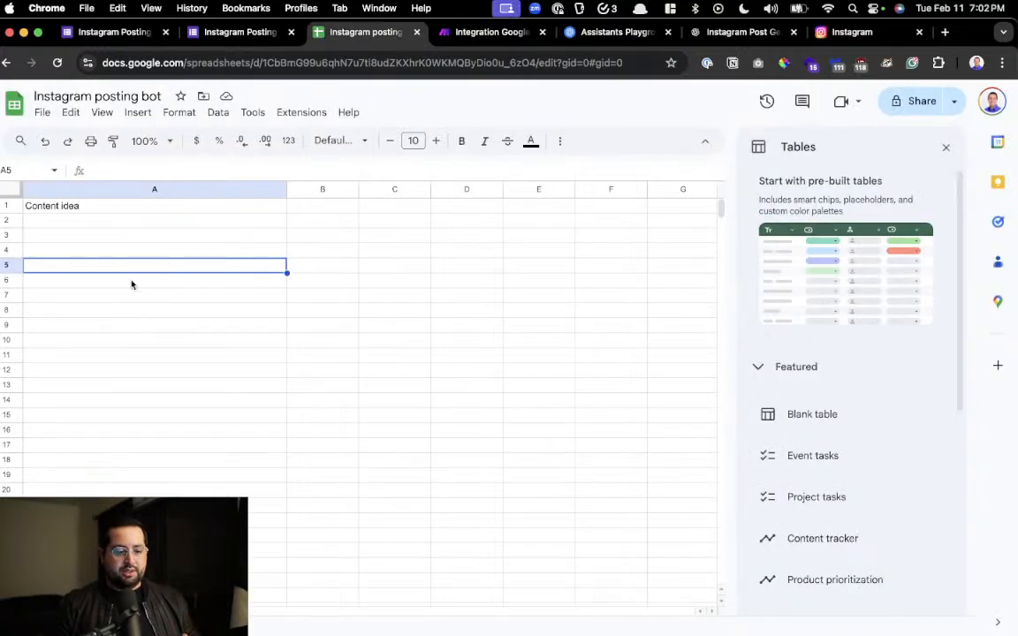
left_click(946, 151)
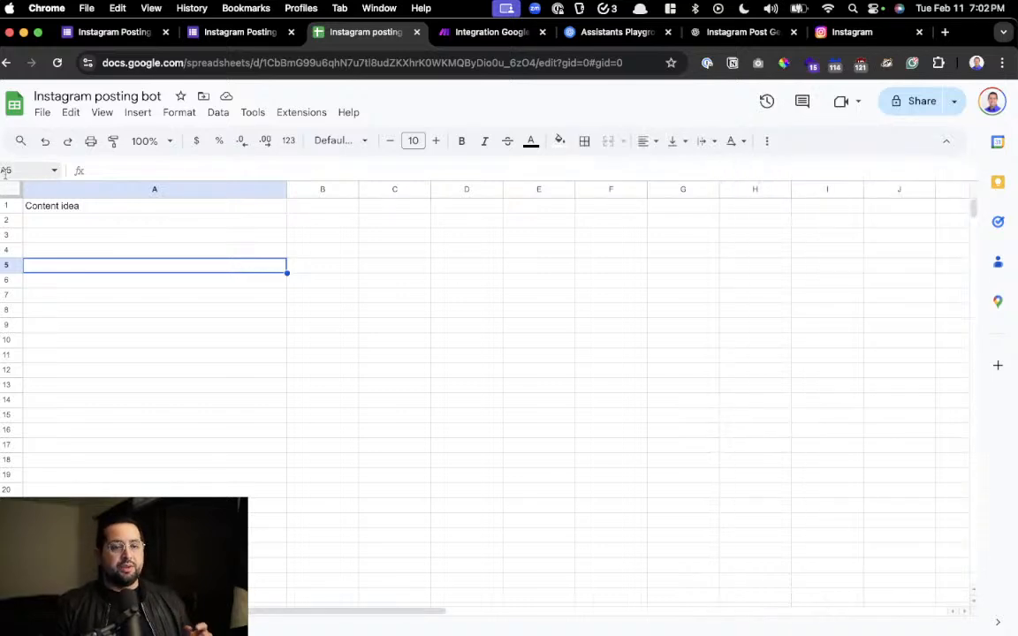
scroll(83, 151, "up", 5)
scroll(83, 151, "left", 2)
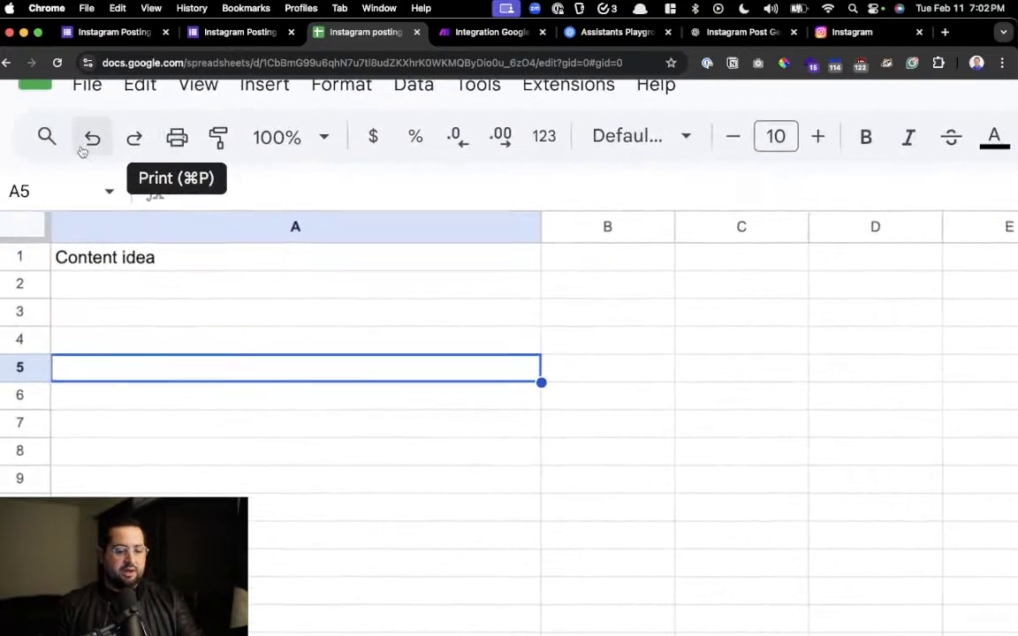
scroll(83, 151, "up", 2)
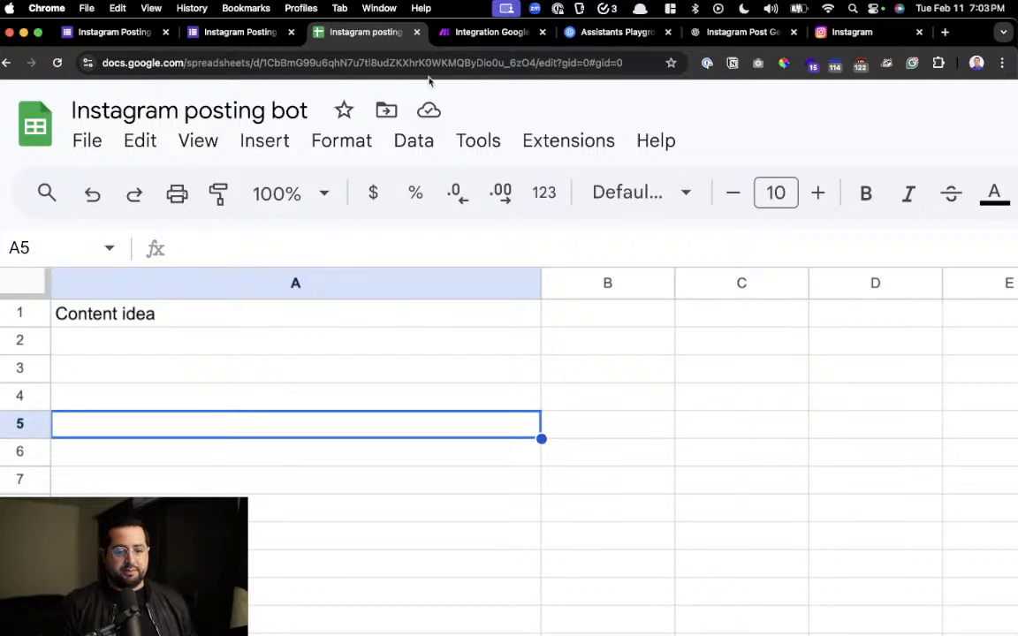
Compare the spreadsheet's web address with the Google Sheets module's Spreadsheet ID, review its column mapping, and leave the module without saving
left_click(500, 67)
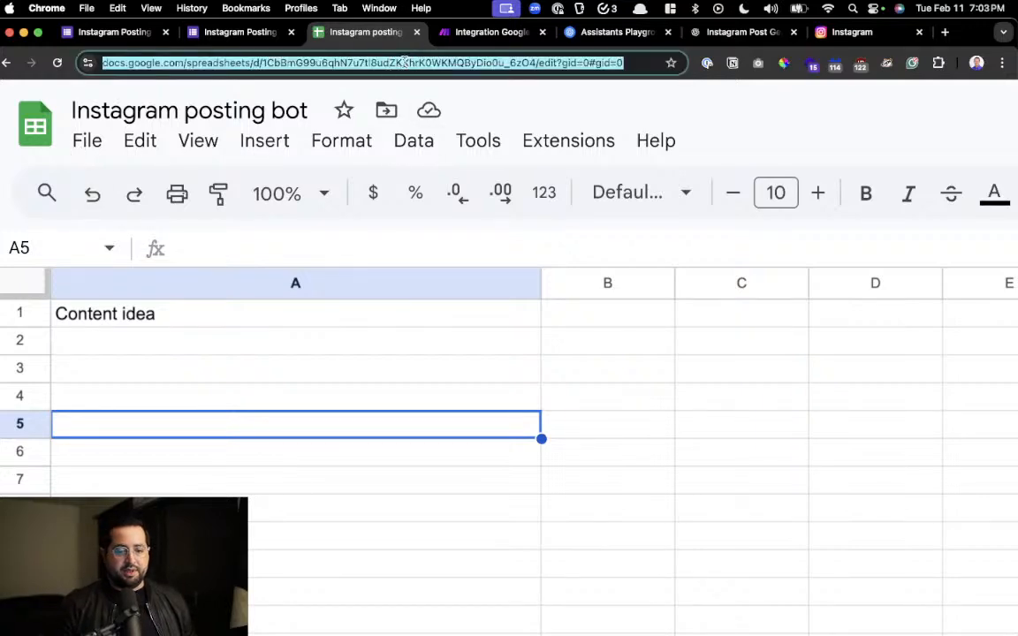
left_click(492, 34)
left_click(453, 320)
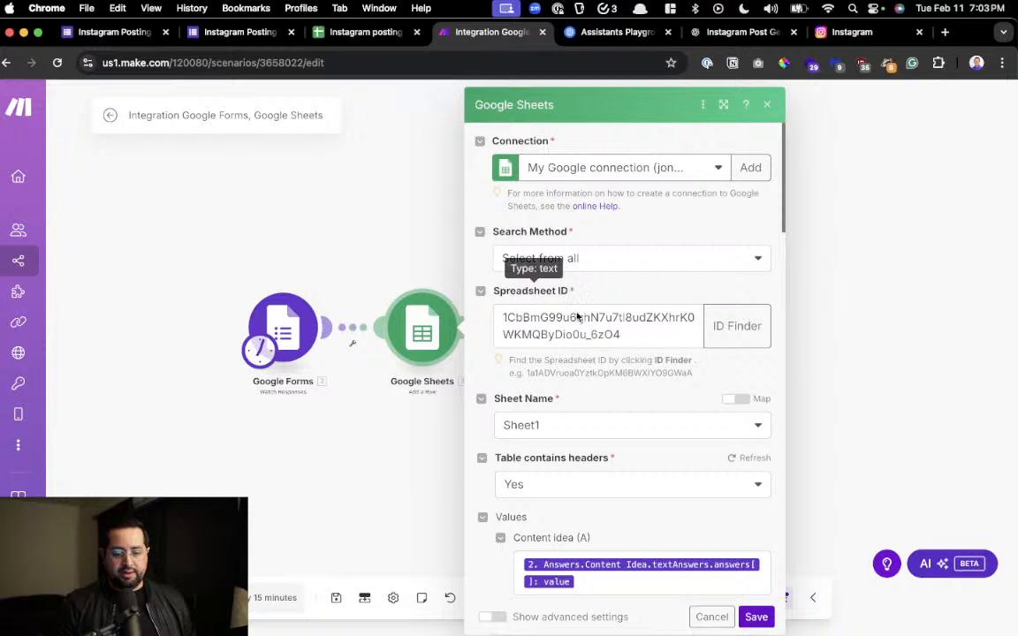
left_click_drag(648, 334, 477, 297)
left_click(625, 375)
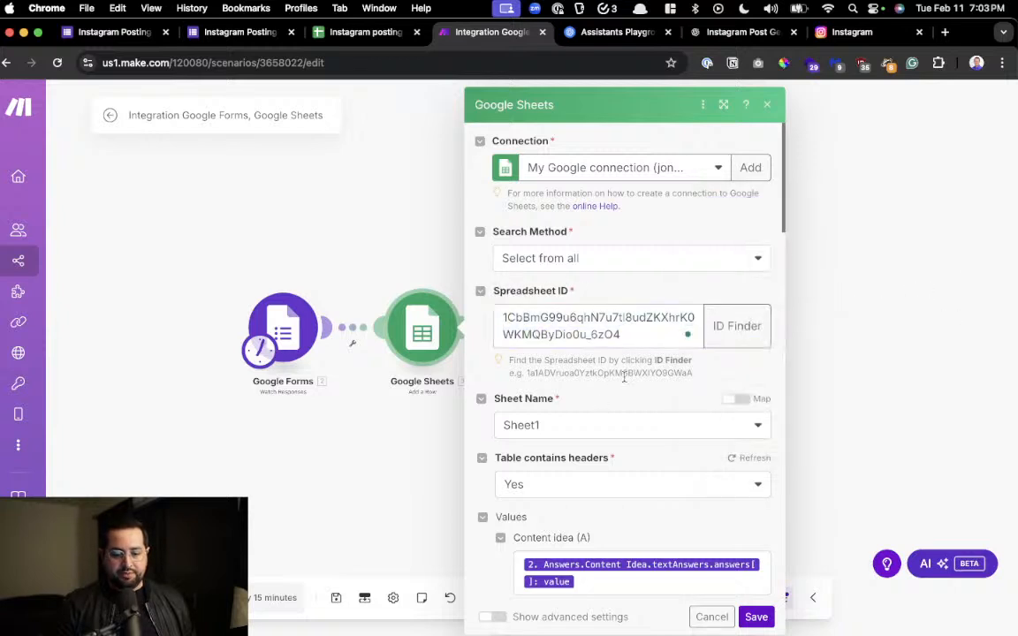
scroll(629, 352, "down", 4)
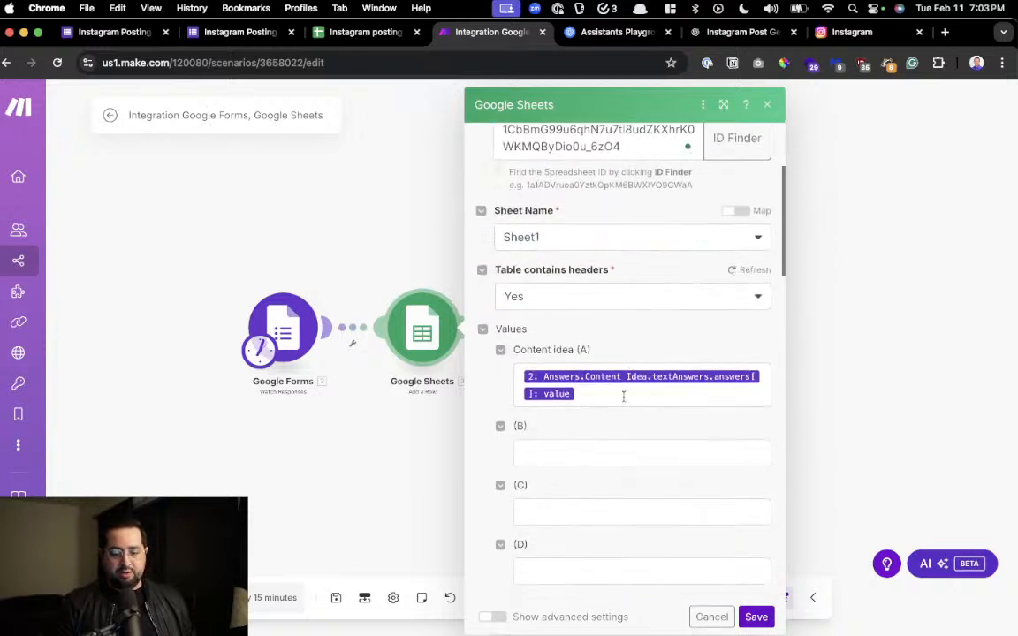
left_click(712, 617)
Review the OpenAI - Text module's assistant, role and Content Idea message mapping
left_click_drag(591, 402, 486, 395)
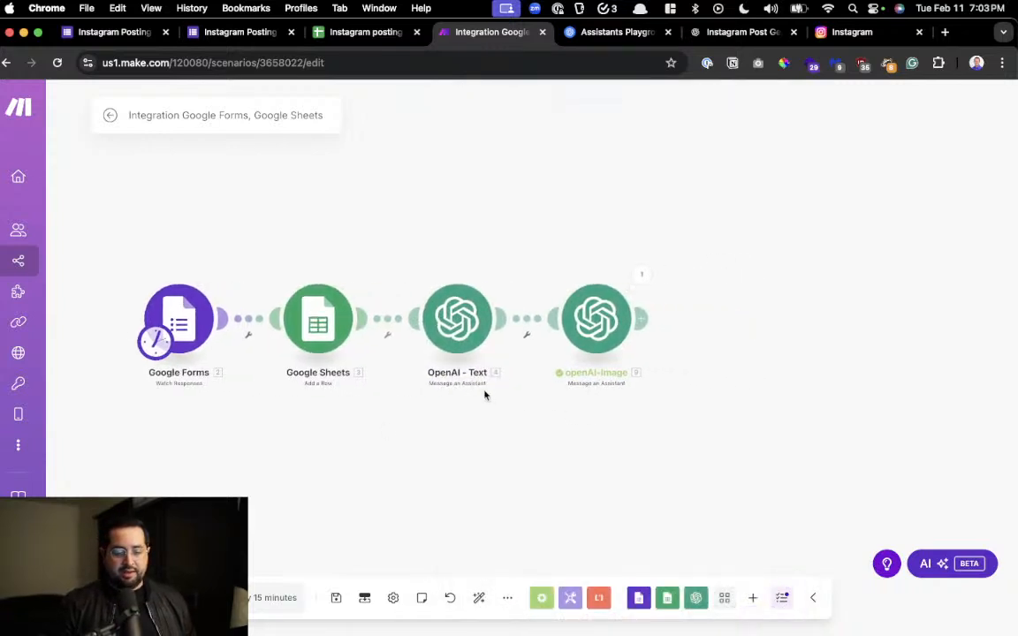
left_click(460, 342)
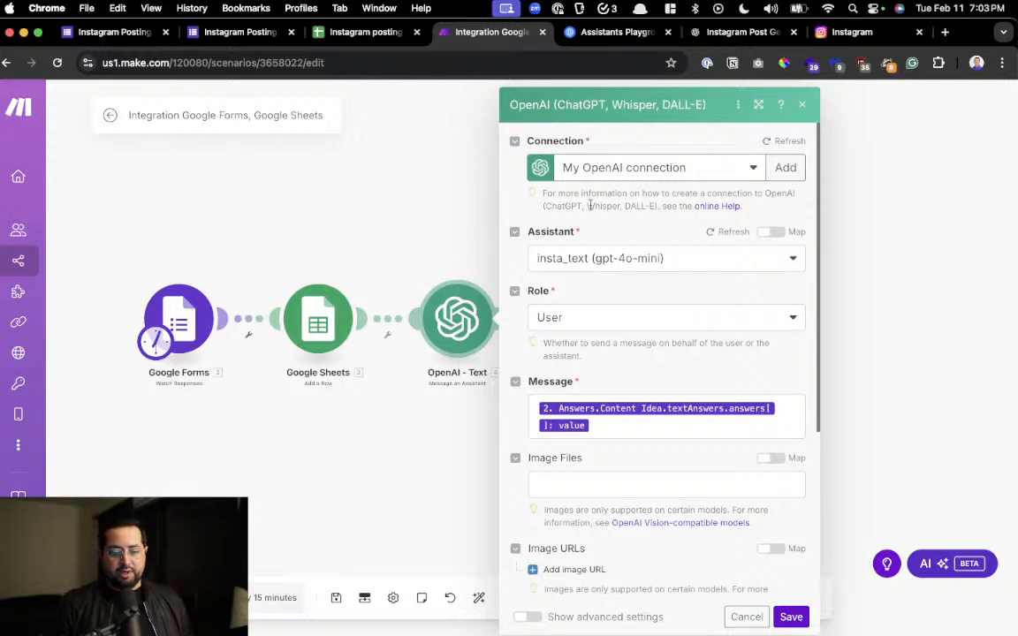
scroll(586, 271, "up", 5)
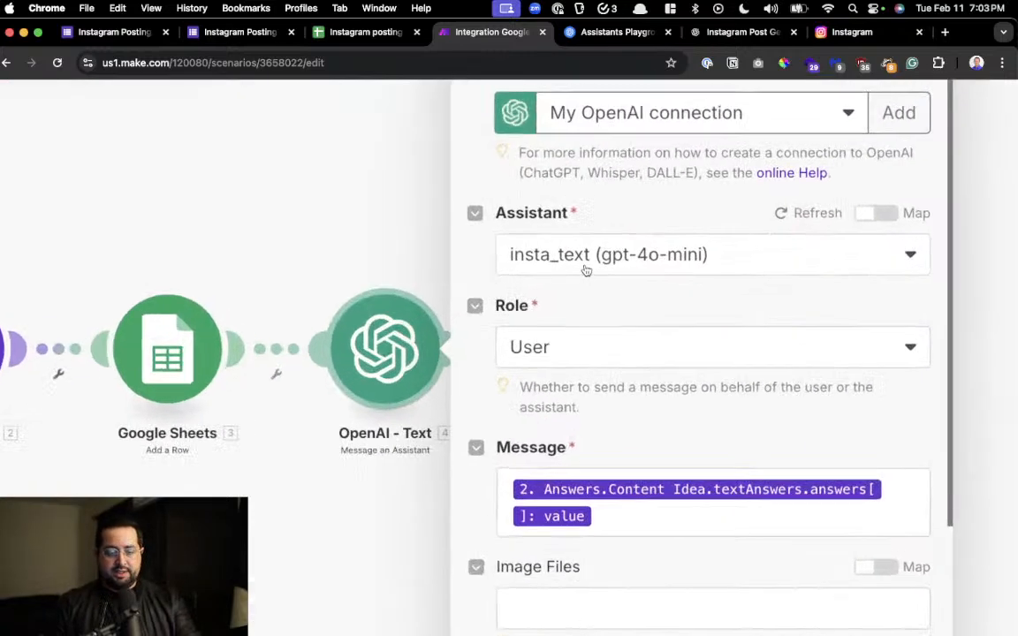
scroll(586, 271, "down", 5)
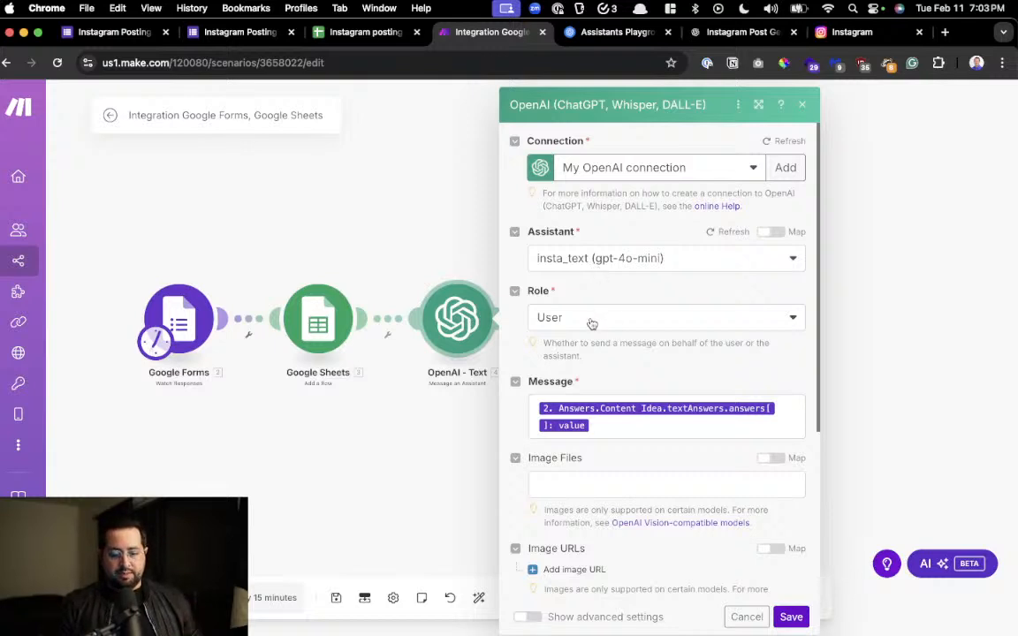
left_click(600, 427)
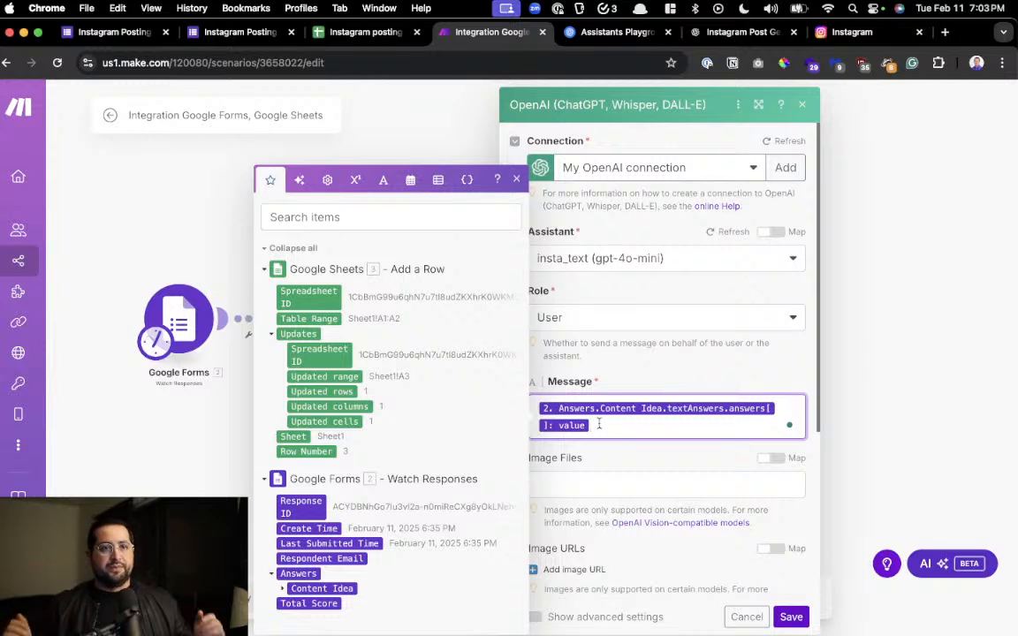
left_click(621, 386)
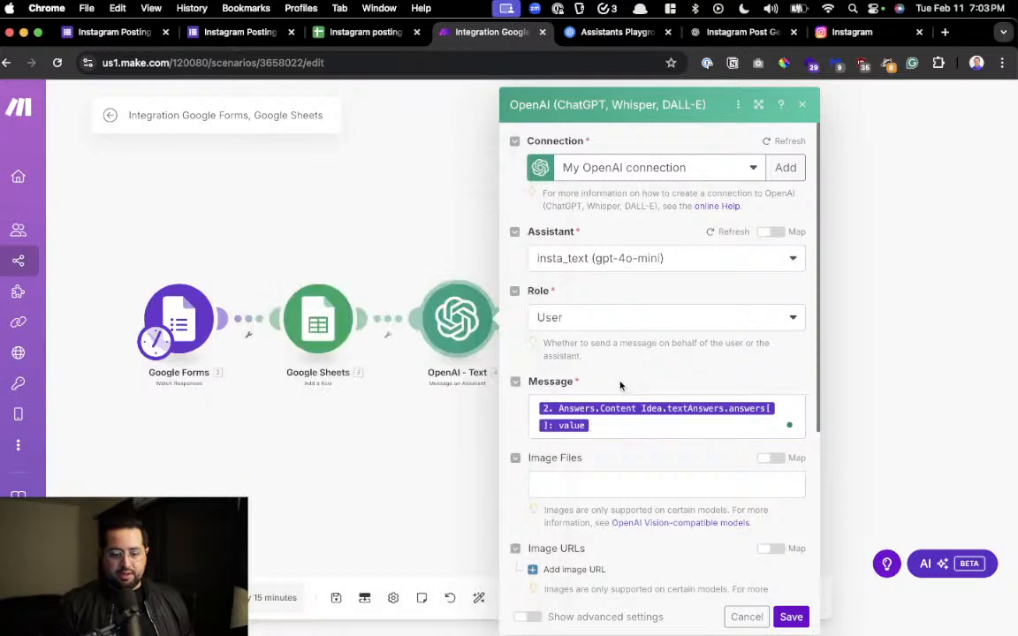
Match the module's insta_text assistant with the one in the OpenAI Playground and select all of its system instructions
left_click(592, 33)
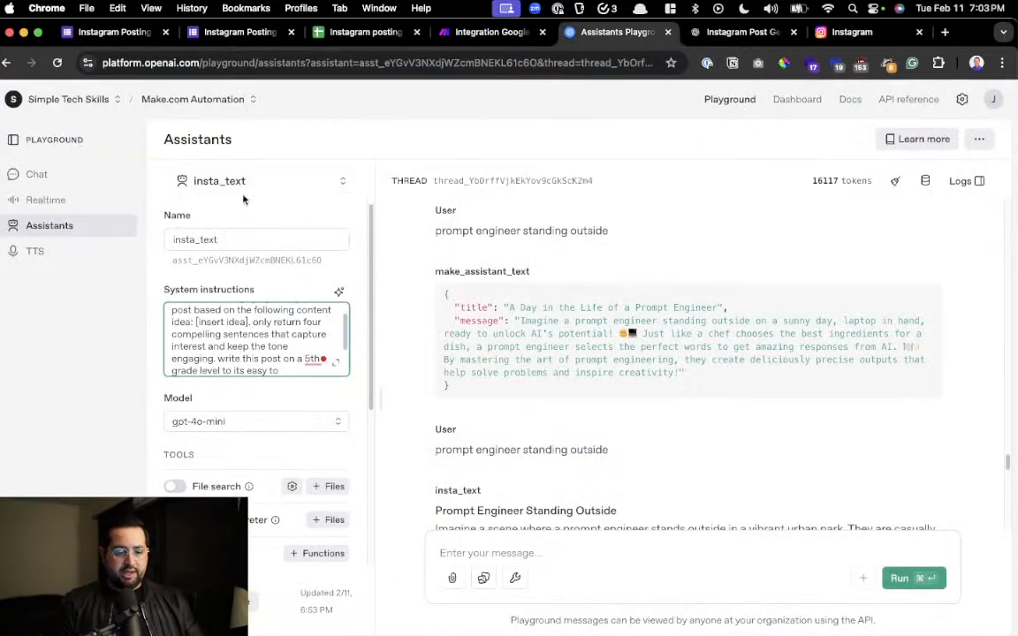
left_click(478, 32)
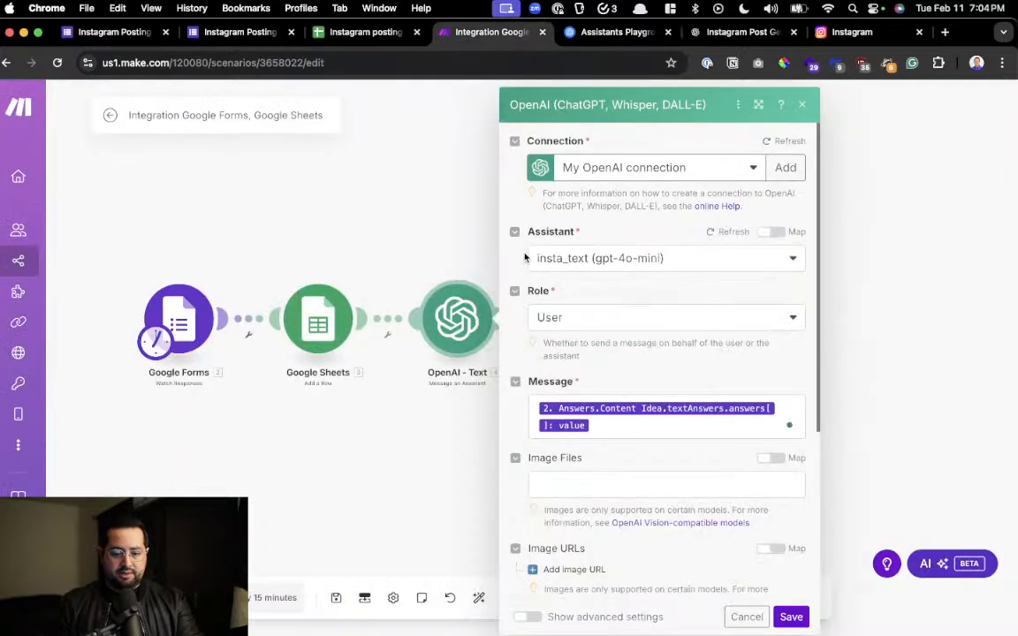
left_click(598, 34)
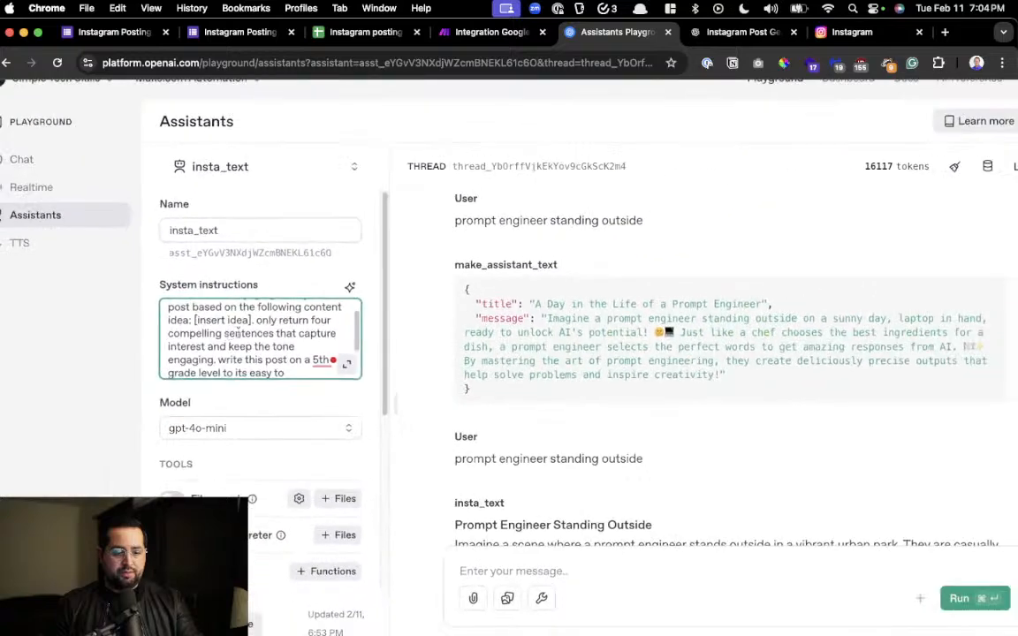
key("super+a")
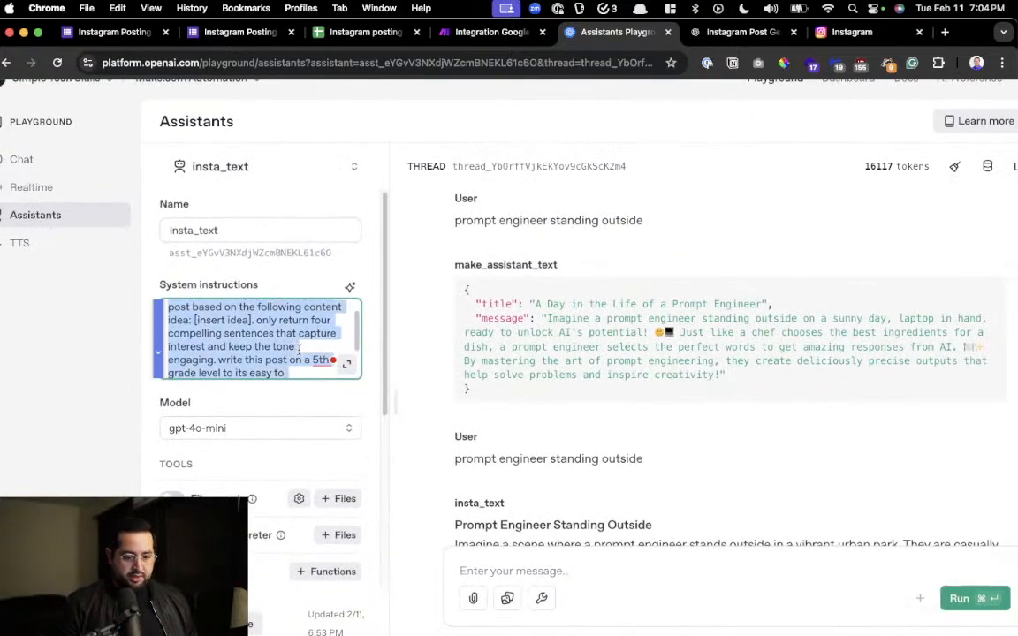
Switch to ChatGPT and draft "You are a prompt engineer expert", asking it to redo the prompt to take a concept idea for an Instagram blog post description
left_click(714, 32)
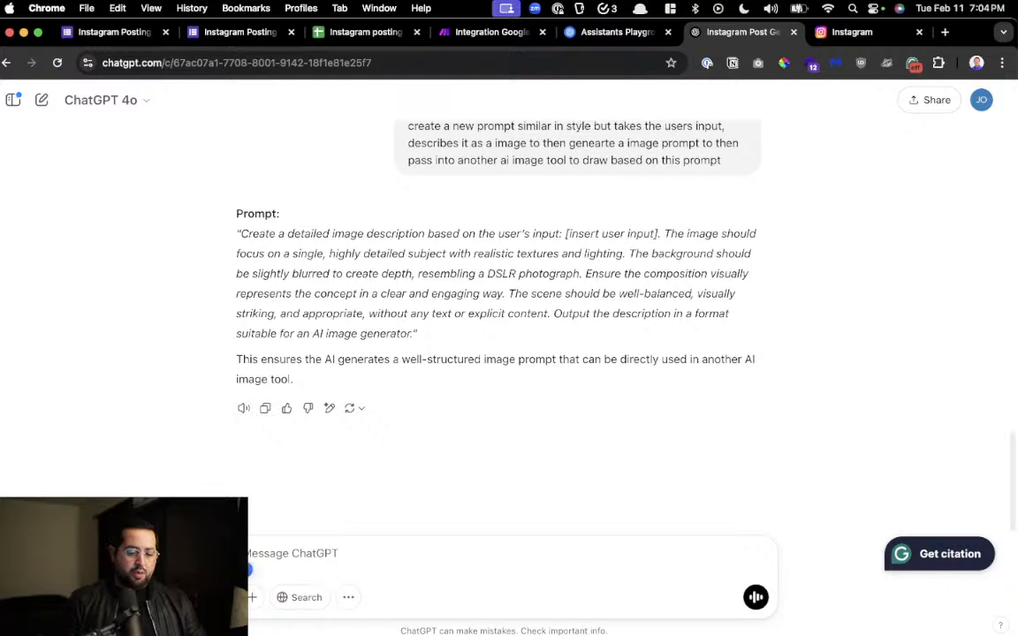
type("You are a prompt engineer")
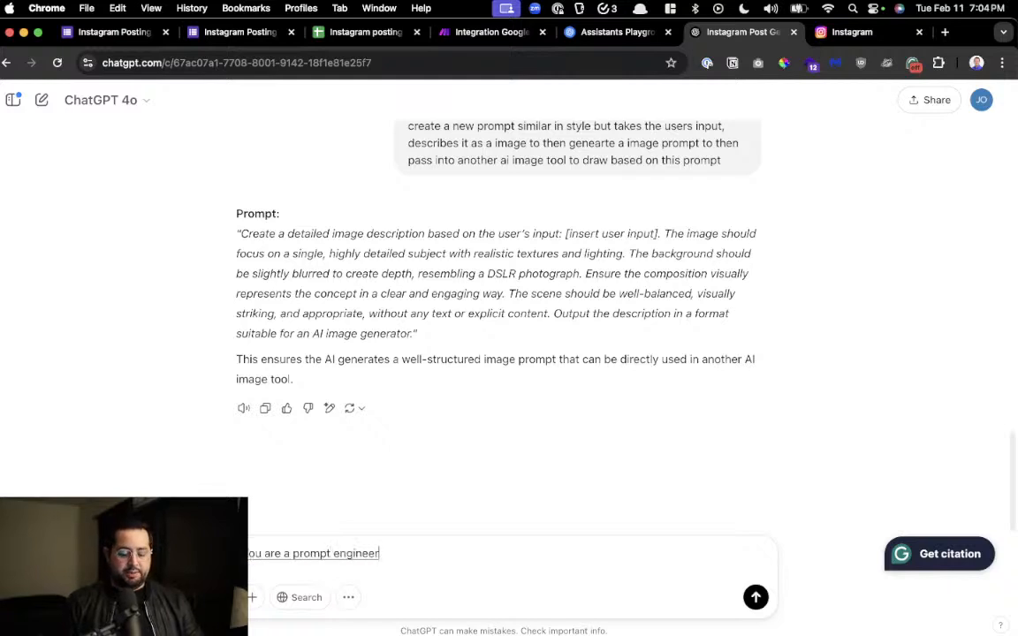
type(" expert. I want you")
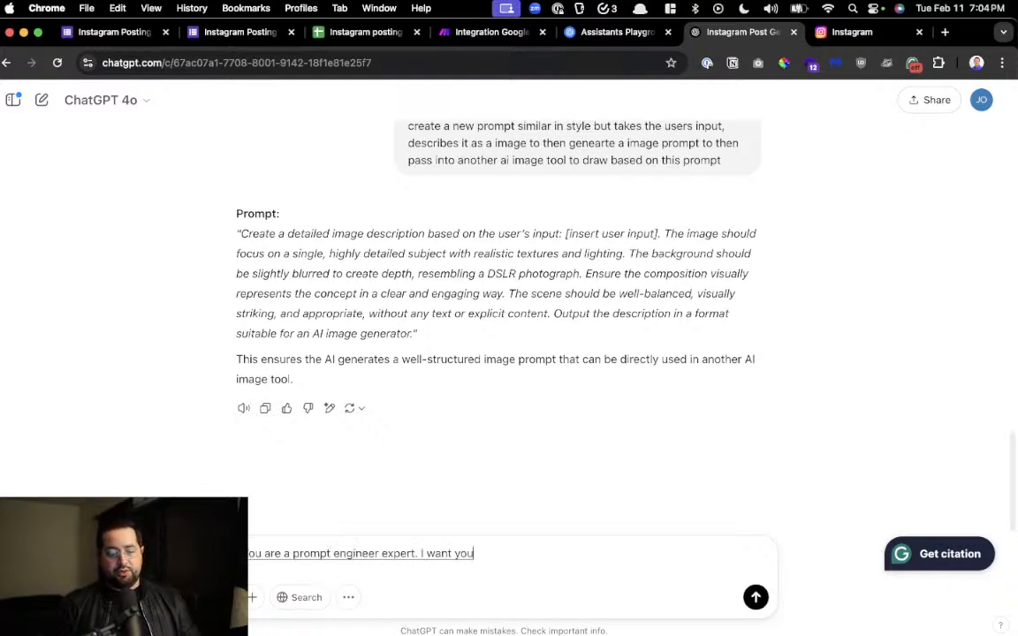
type(" to redo this prompt so that.")
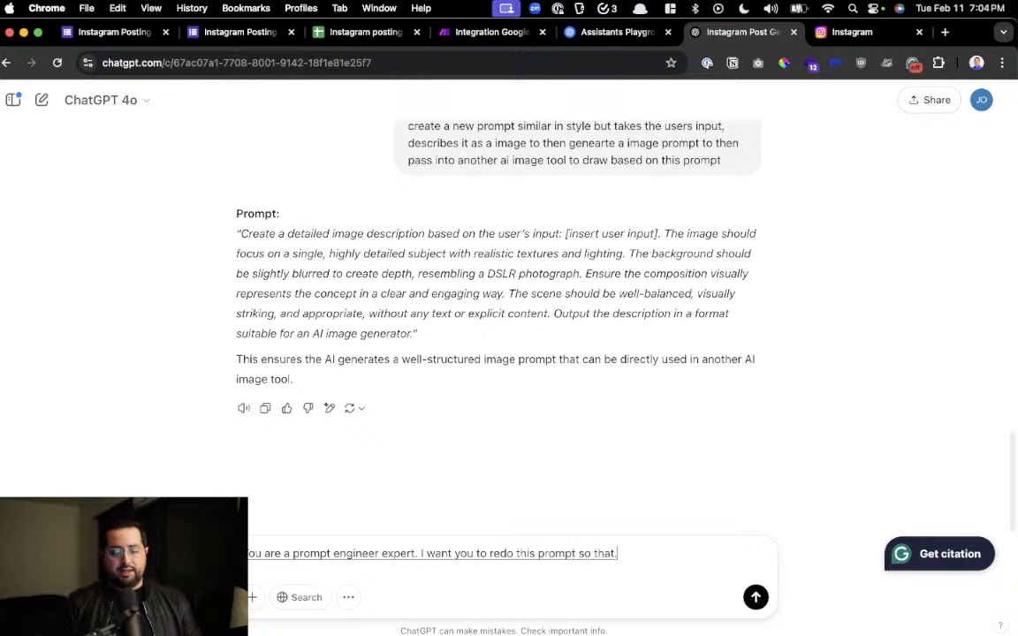
key("BackSpace")
type(" it takes an input of")
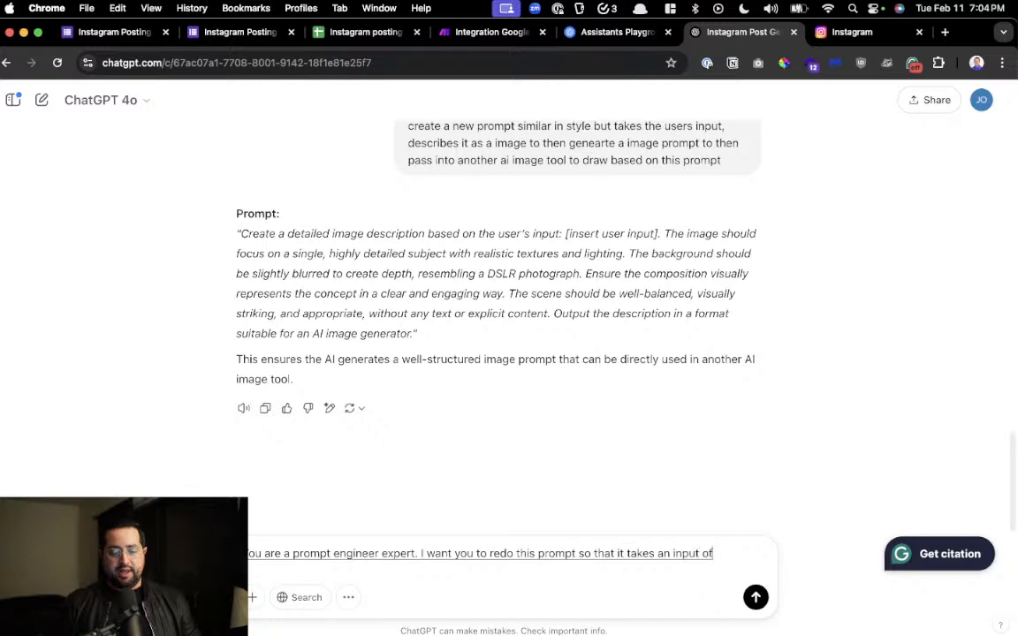
type(" a concept idea for a description")
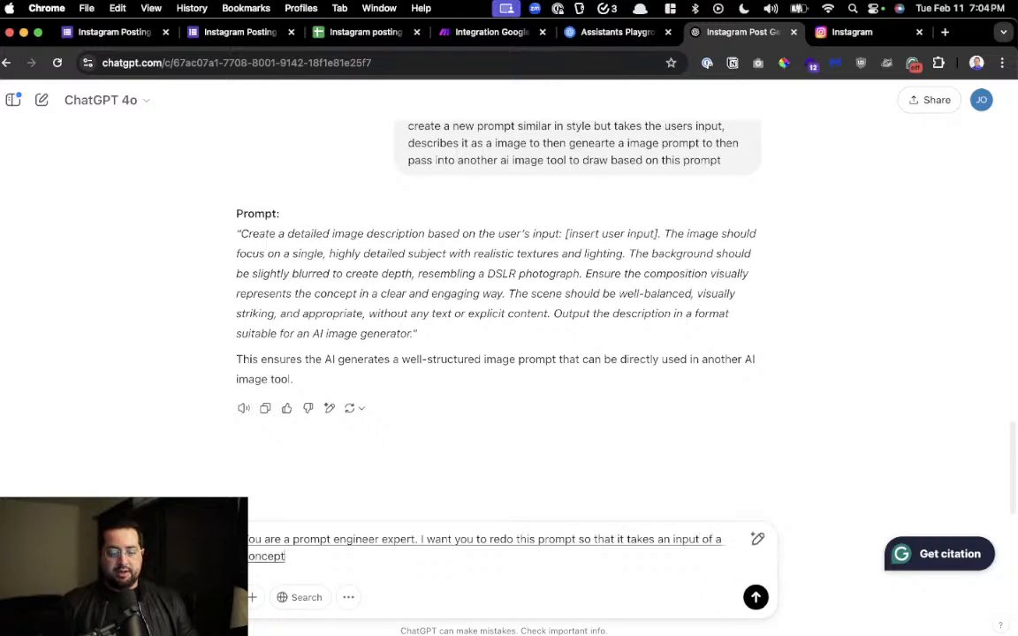
type(" for a")
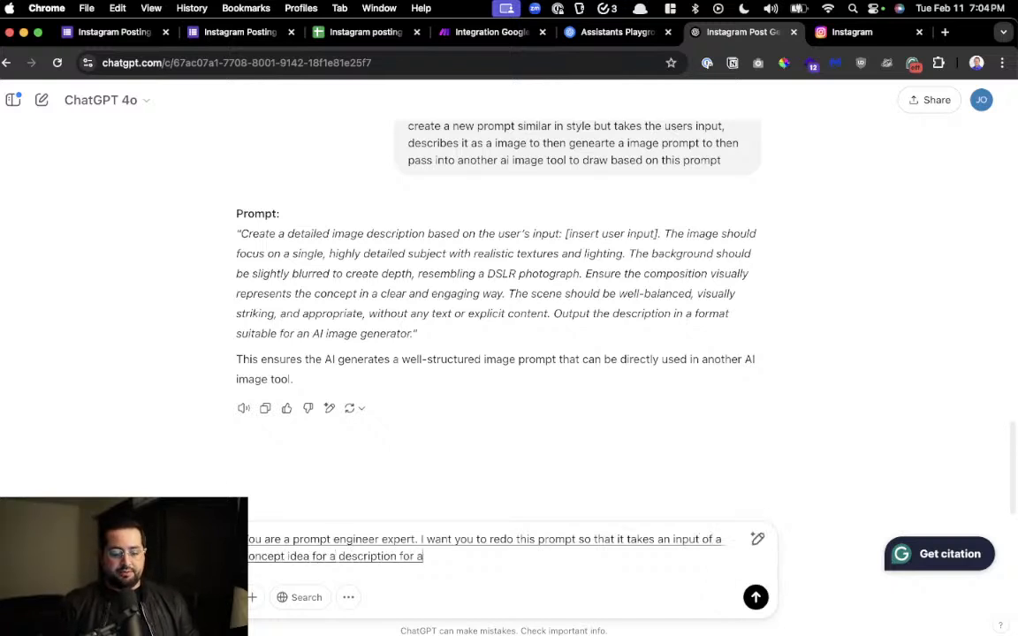
type(" blog post for specifically Instagram.")
key("BackSpace")
Extend the request so the output is written on a fifth grade level, interesting to read, and related to the topic the user inputs
type("and I want the output to be")
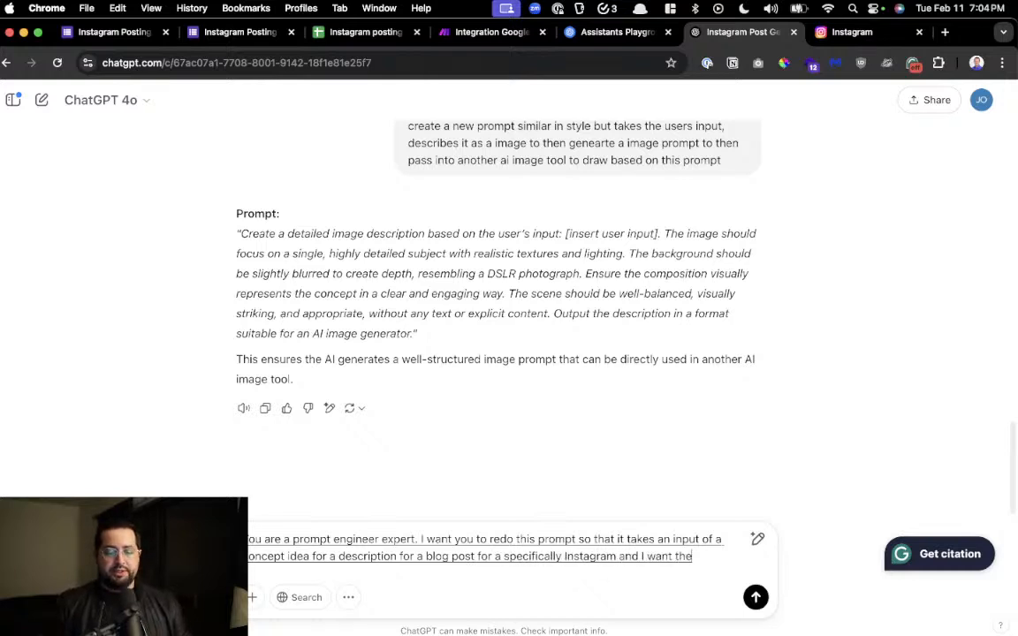
key("BackSpace")
type("written on a fifth grade level")
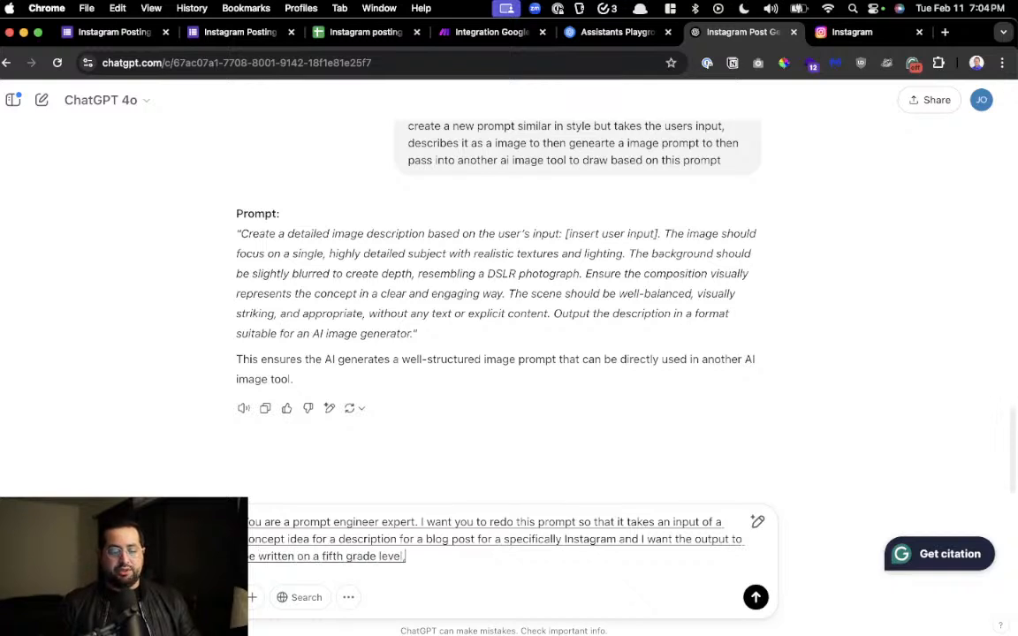
key("BackSpace")
type(", interesting to read, related to the topic of the input that the user inputs.")
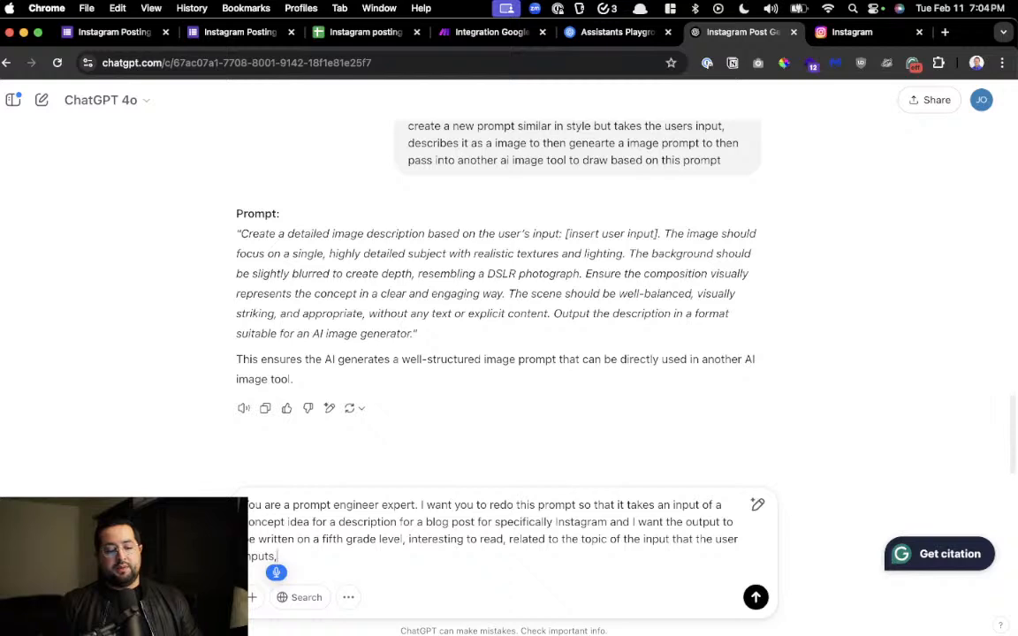
Add that the output be only four sentences long with three hashtags related to the user's concept idea, and send the request
type("and I only want it to be four sentence")
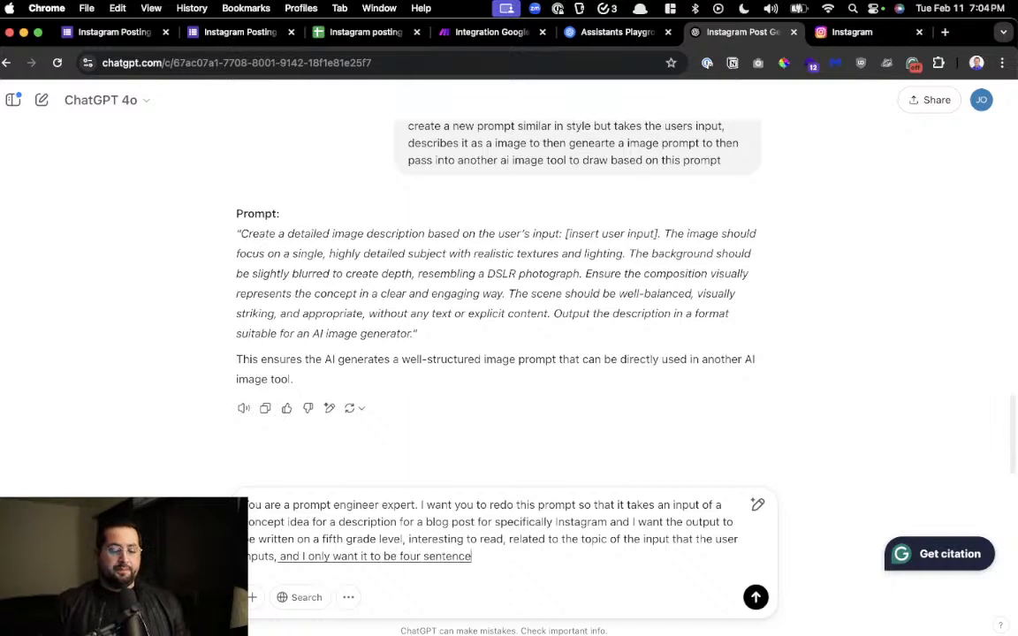
type("s long and")
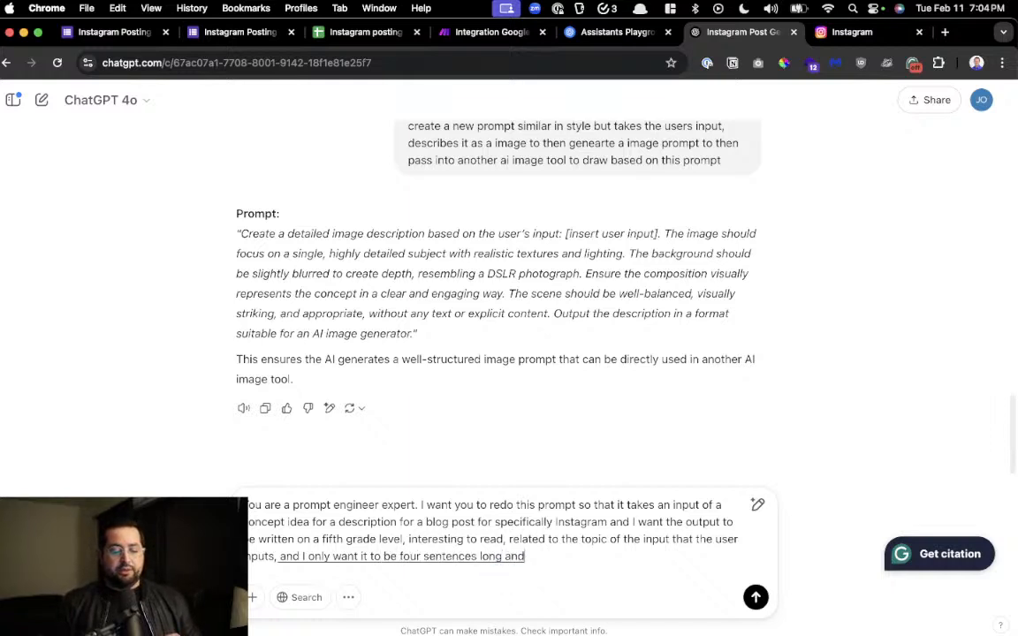
type(" then include three hashtags")
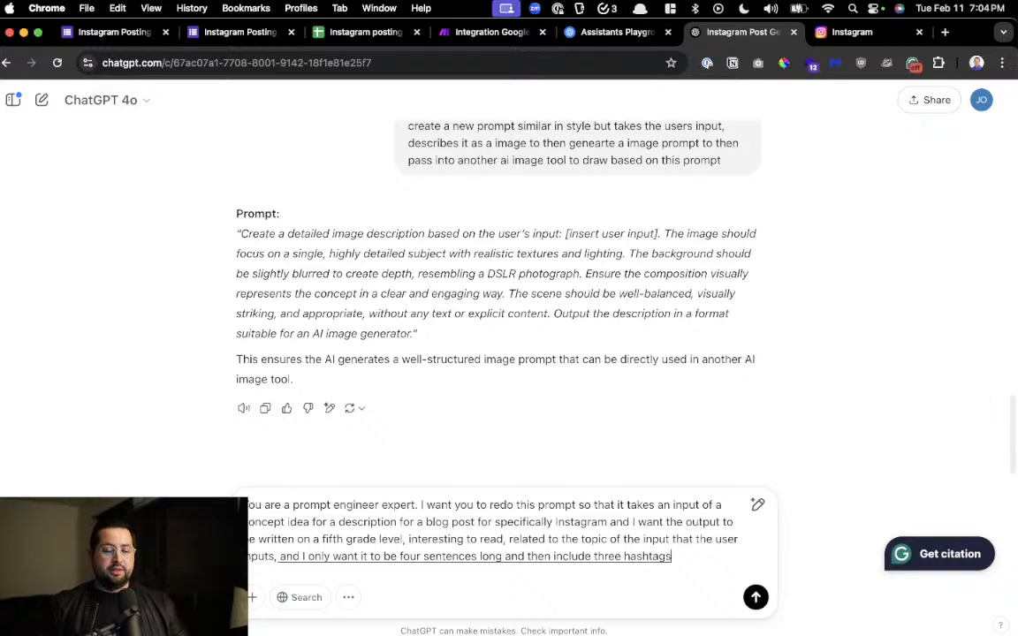
type(" related to the concept idea of what the user inputs")
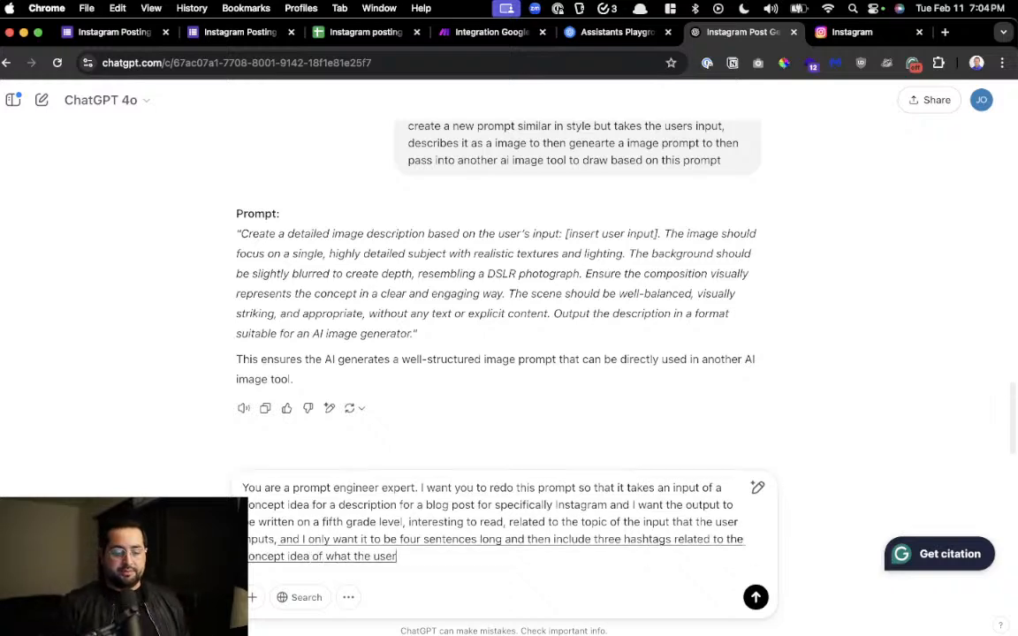
left_click(755, 598)
Copy the generated four-sentence Instagram prompt and replace the insta_text assistant's system instructions with it in the OpenAI Playground
type("So now chat, GPT give us")
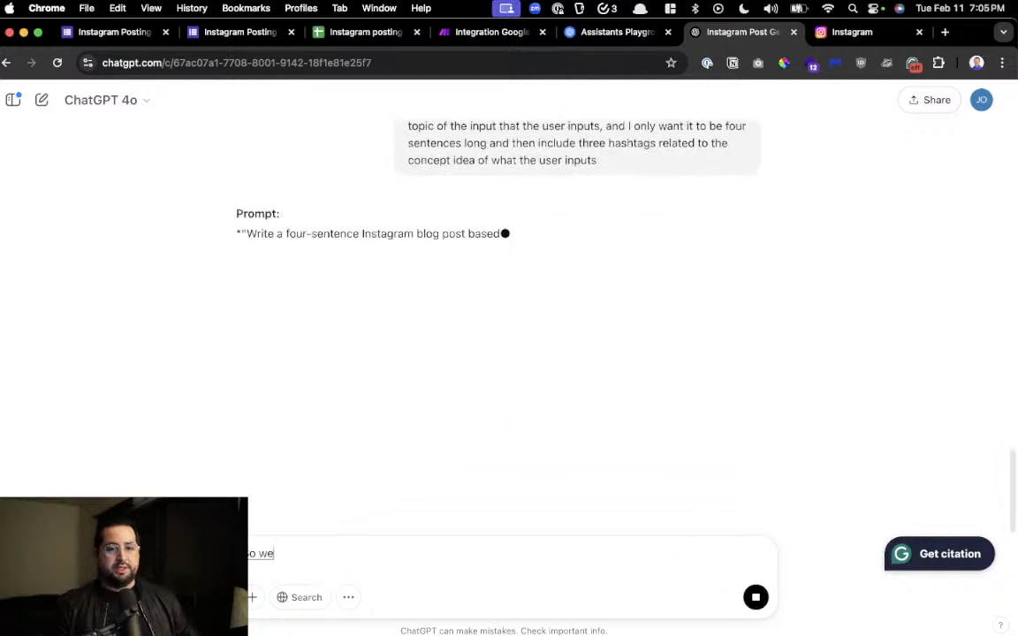
type(" a prompt")
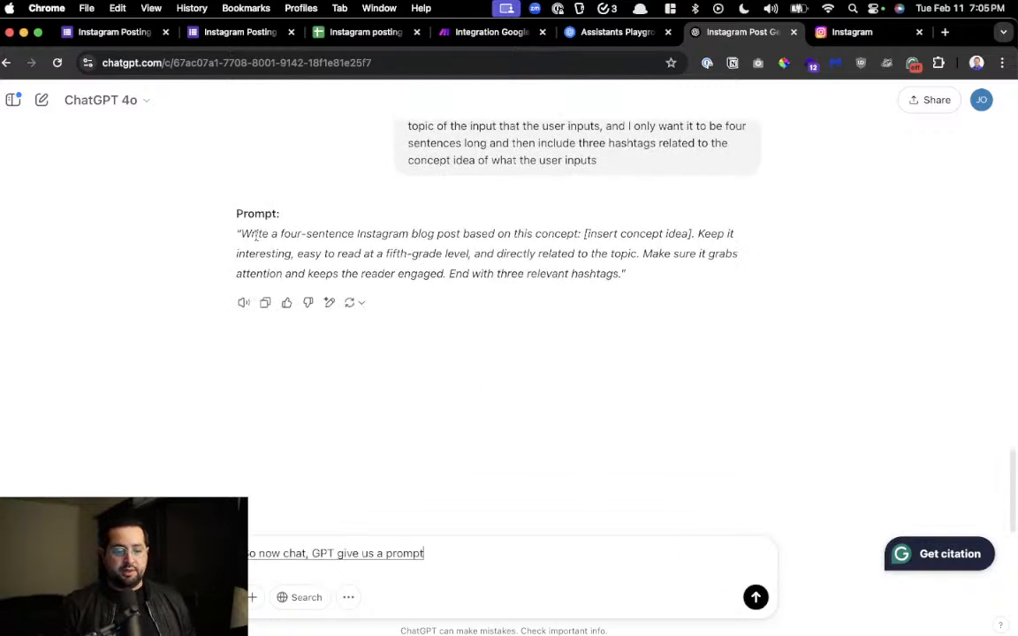
left_click_drag(308, 262, 619, 273)
key("super+c")
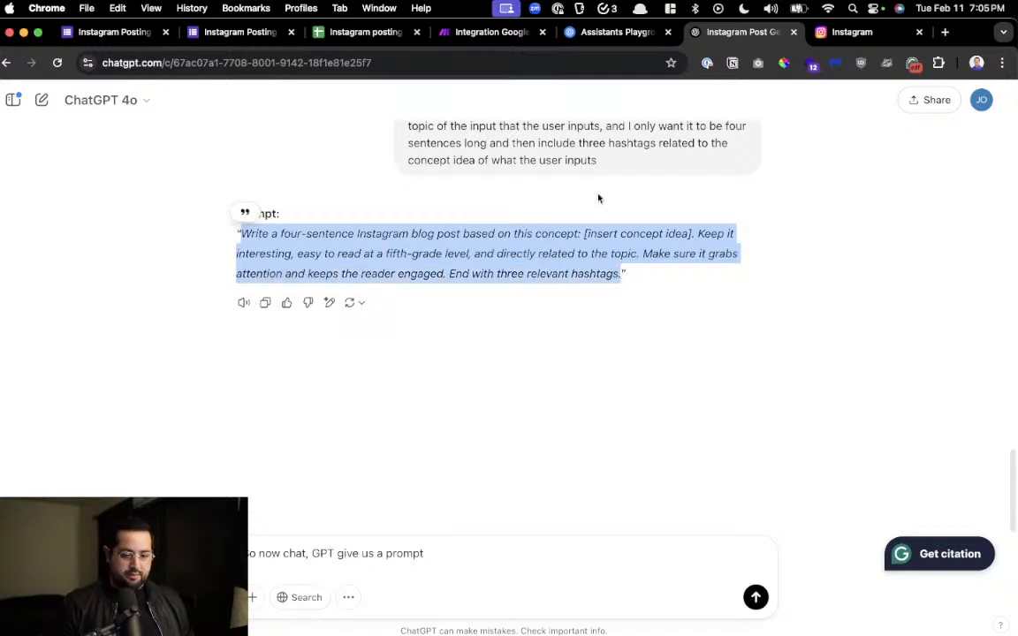
left_click(610, 32)
type("pop it in here")
key("super+a")
key("super+v")
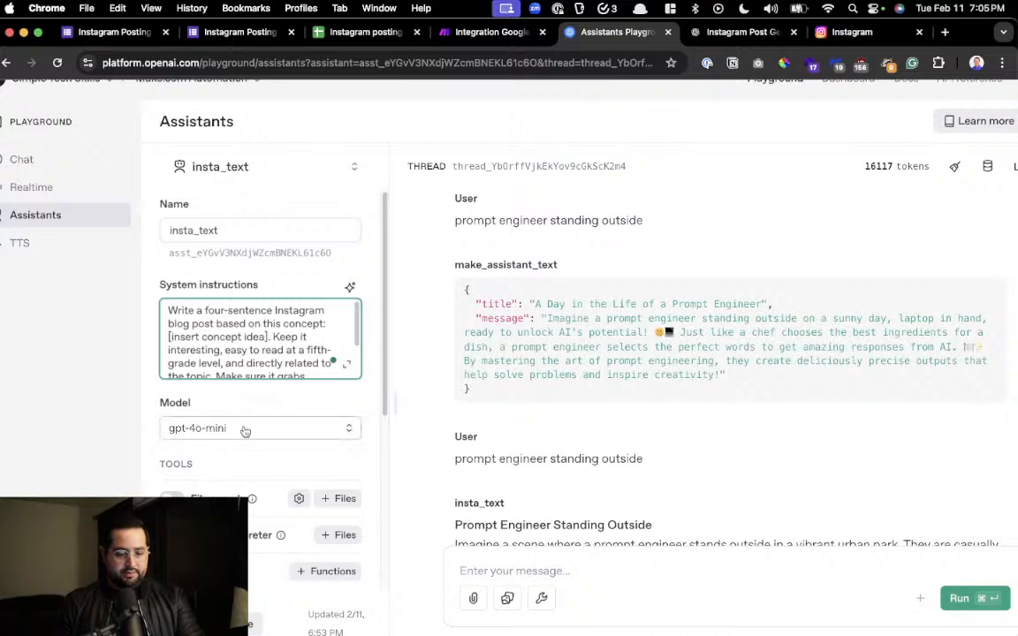
Draft the thread message "instagram post about the importance of having prompt engineering skills to generate more income."
scroll(244, 430, "down", 5)
scroll(495, 425, "down", 15)
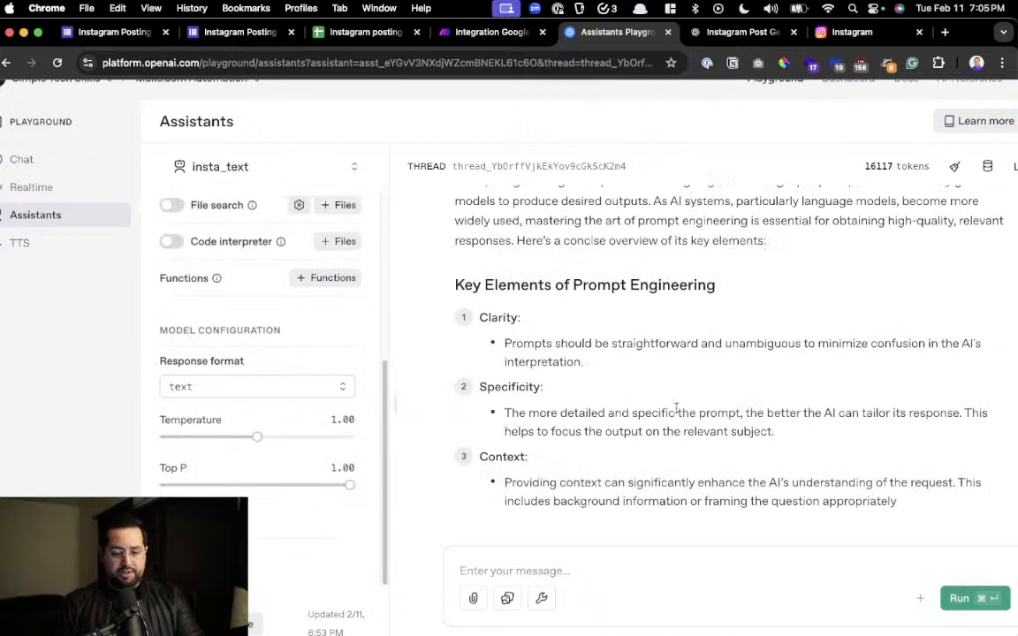
left_click(608, 570)
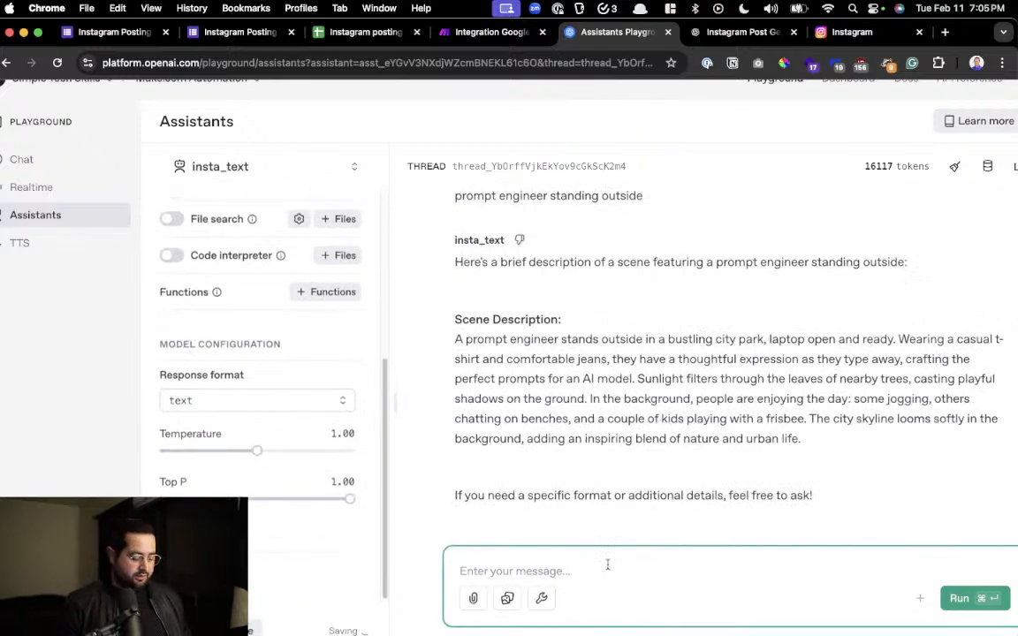
type("inst")
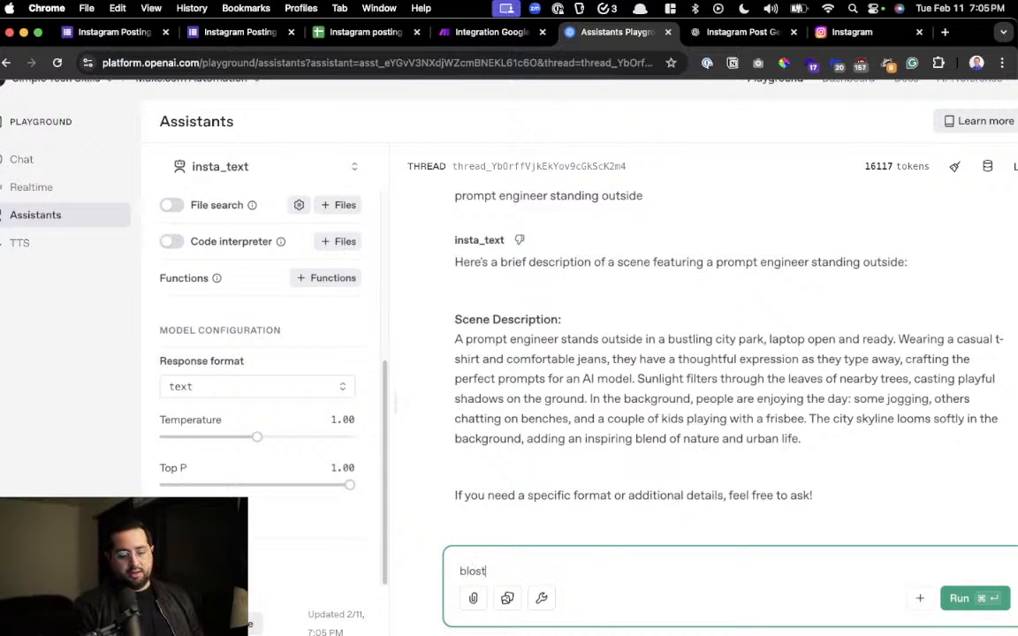
type("agram post about ")
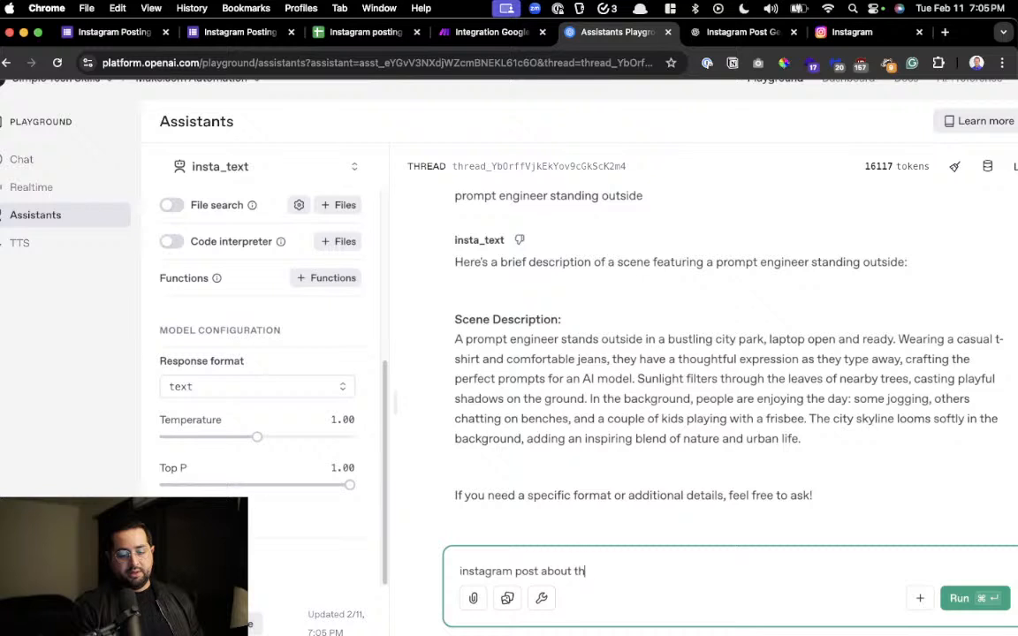
type("the im")
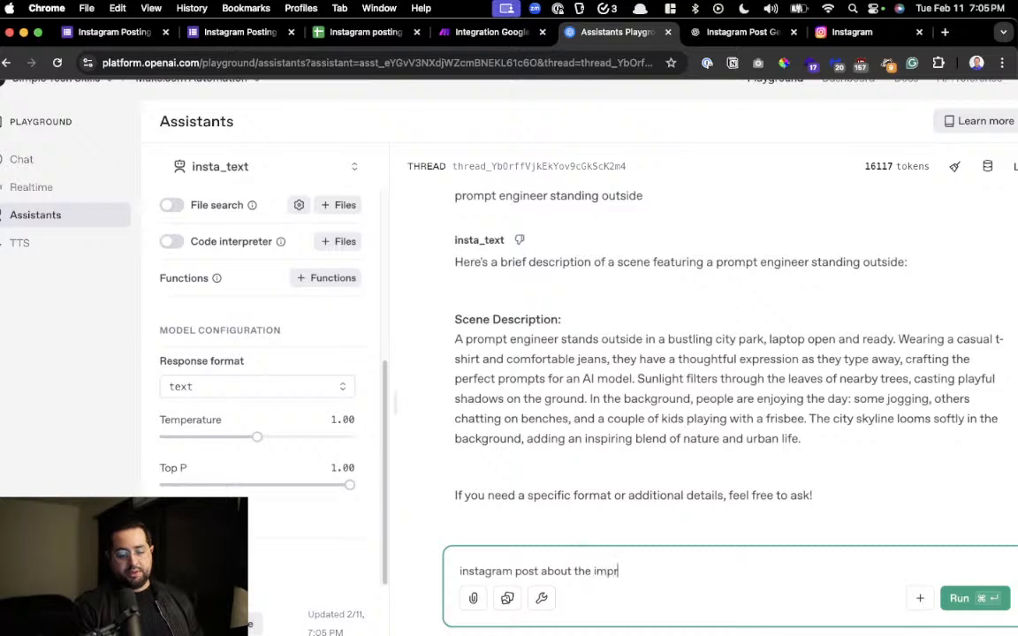
type("portanc")
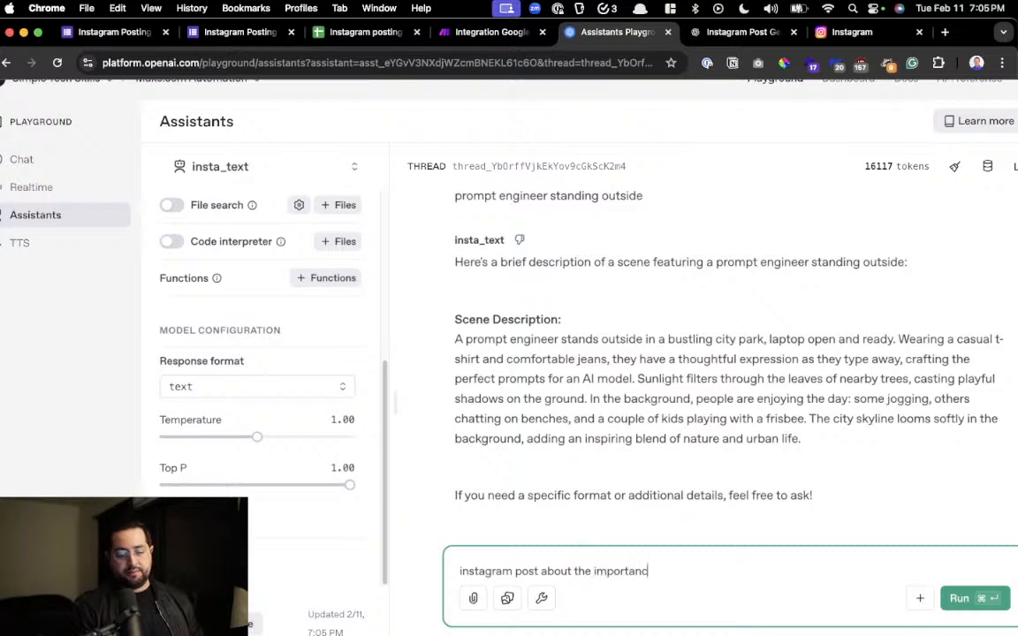
type("e of having prompt engein")
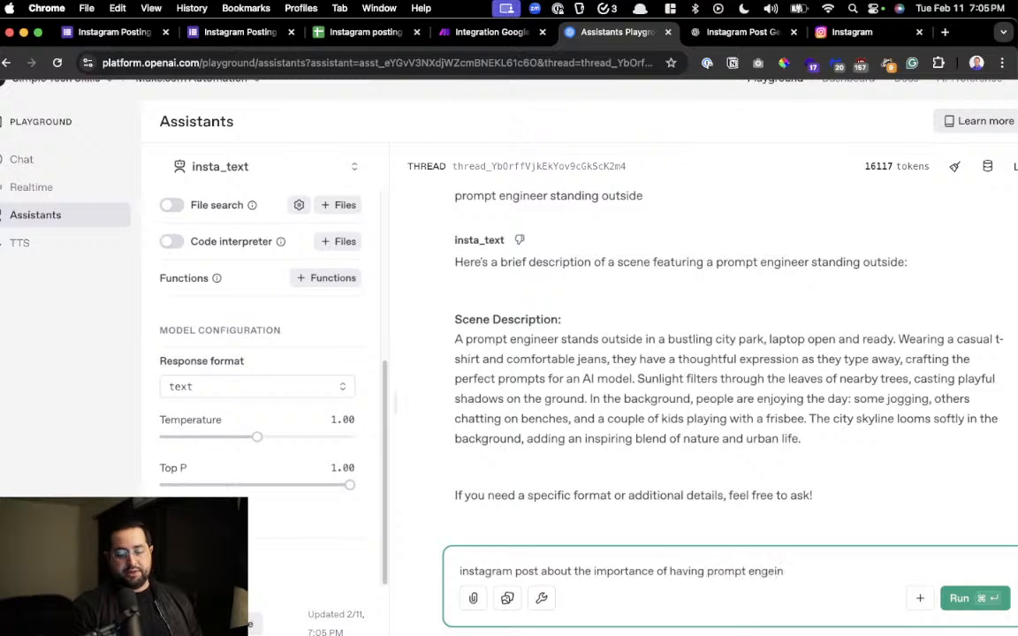
type("erering")
key("BackSpace")
key("BackSpace")
key("BackSpace")
key("BackSpace")
key("BackSpace")
key("BackSpace")
key("BackSpace")
key("BackSpace")
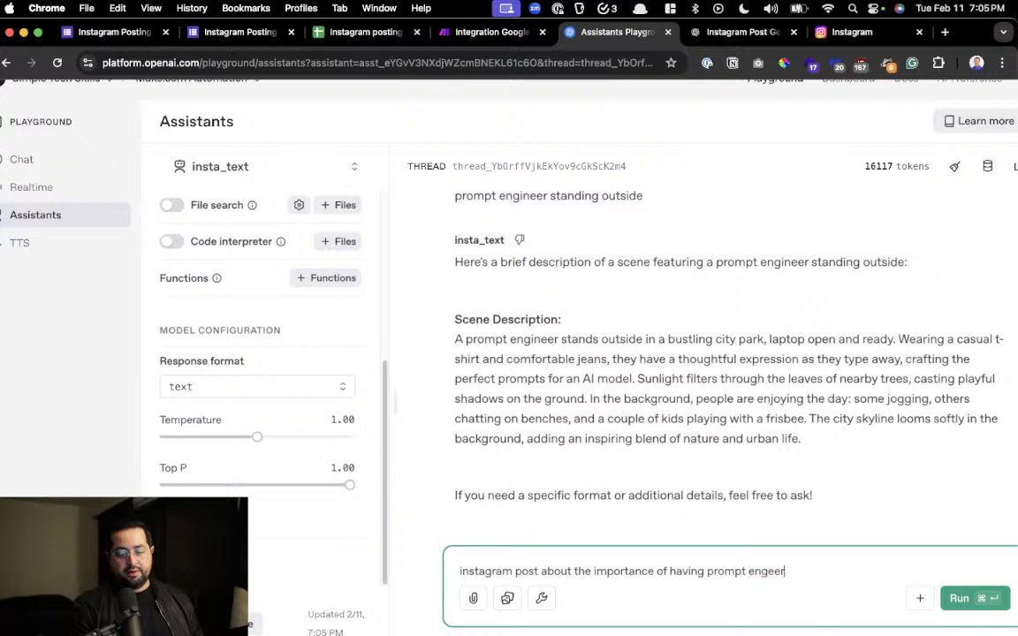
type("ngineeri")
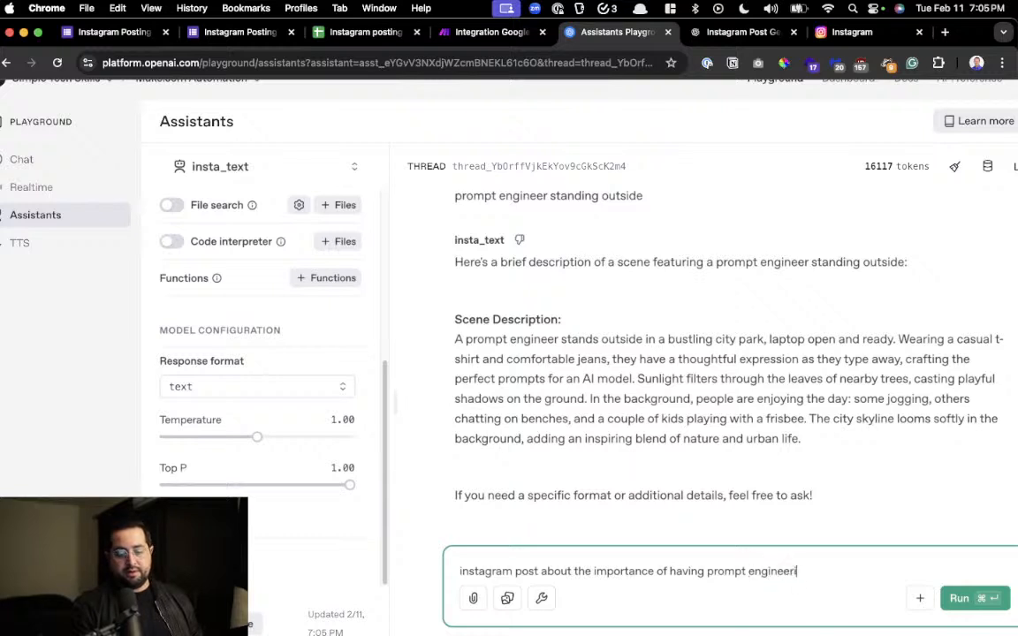
type("ng skills to generate more income. and a image o")
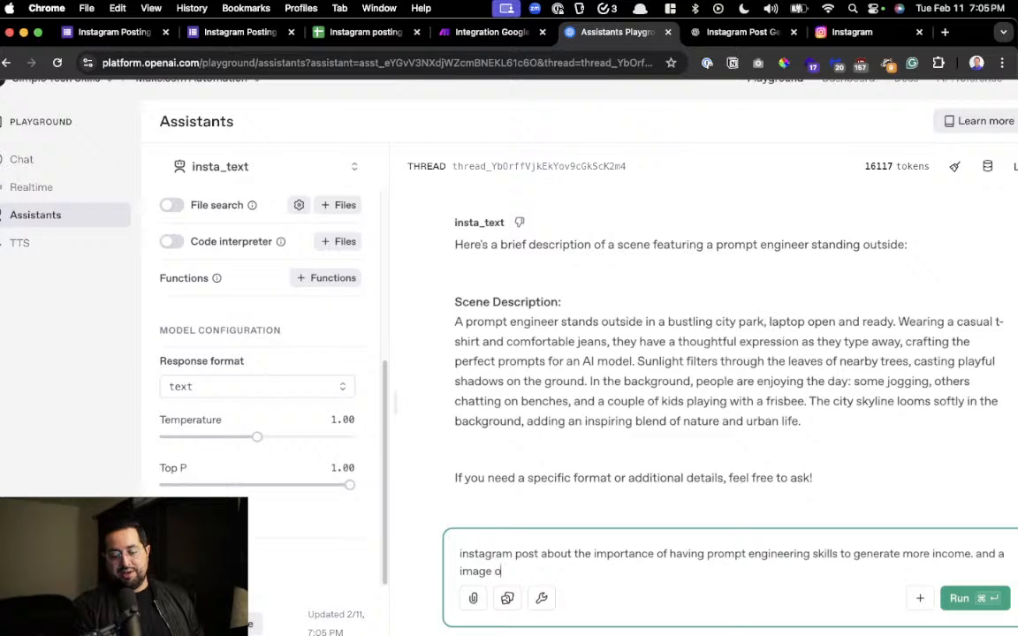
type("f a prompt eng")
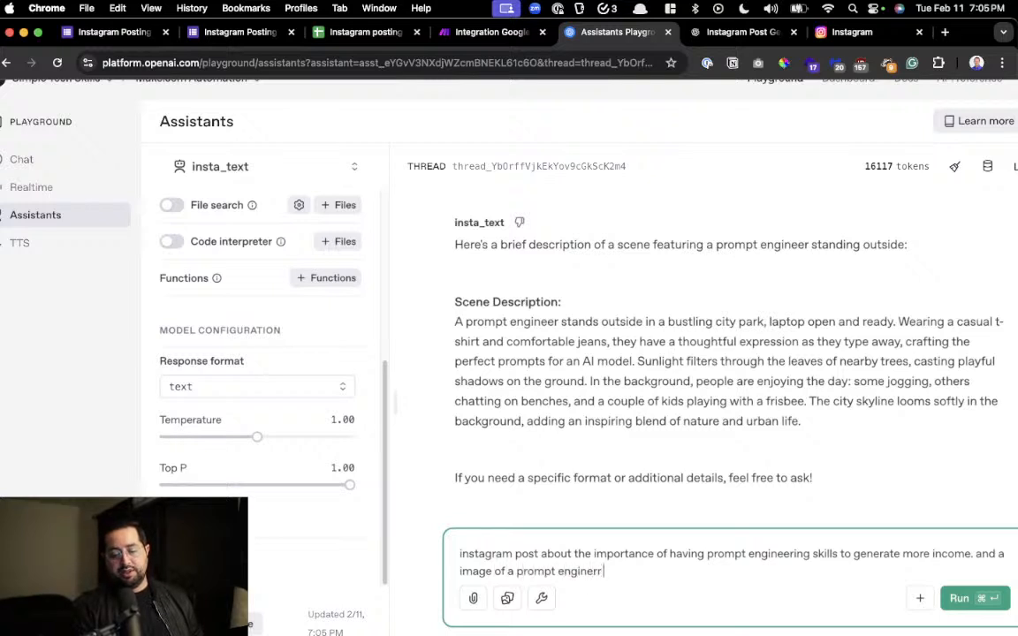
type("ineer, man, standing confidently in a park")
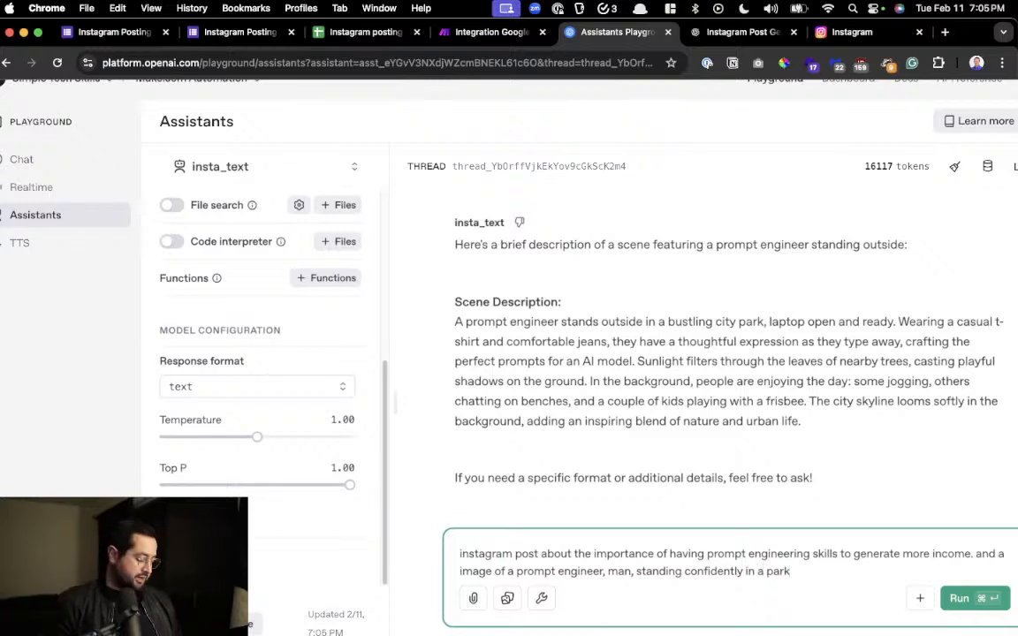
Cut the drafted Instagram post request out of the message box and paste it back in
key("super+a")
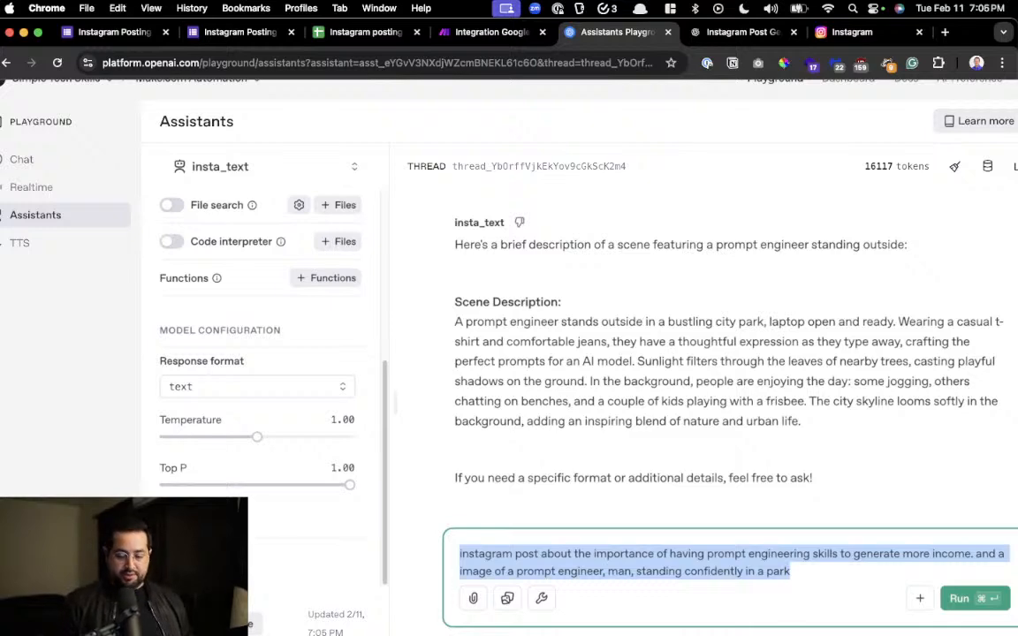
key("BackSpace")
scroll(618, 402, "down", 1)
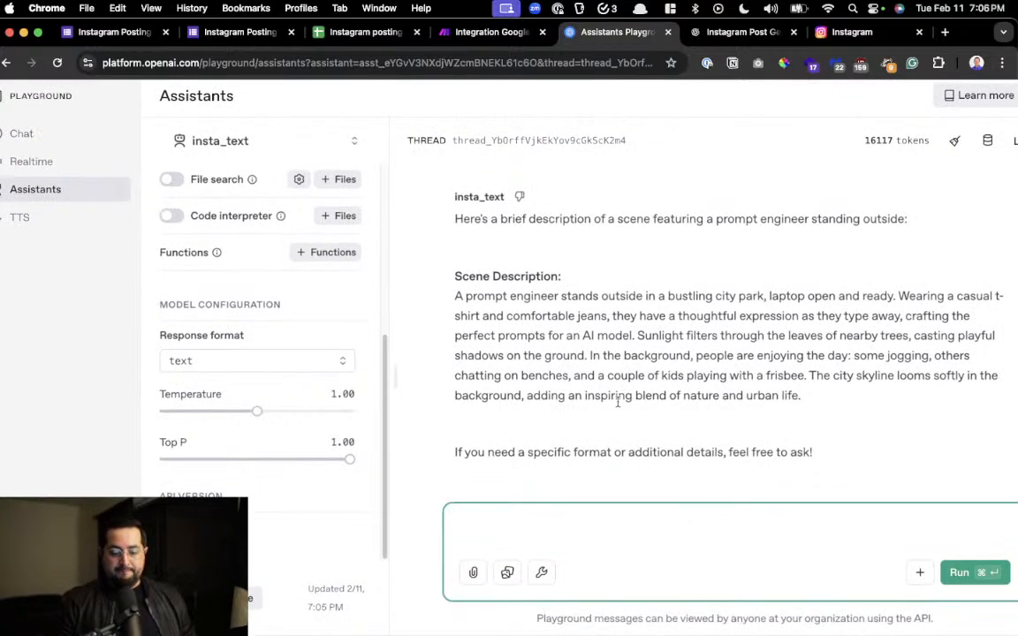
scroll(862, 501, "up", 1)
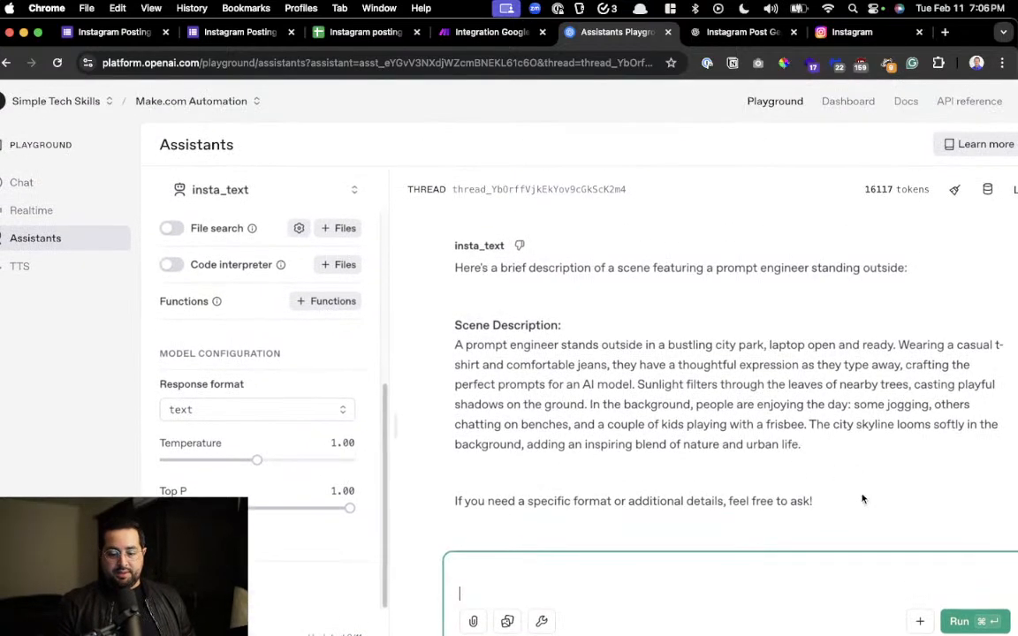
scroll(824, 407, "down", 1)
left_click(822, 393)
scroll(890, 466, "up", 3)
left_click(577, 533)
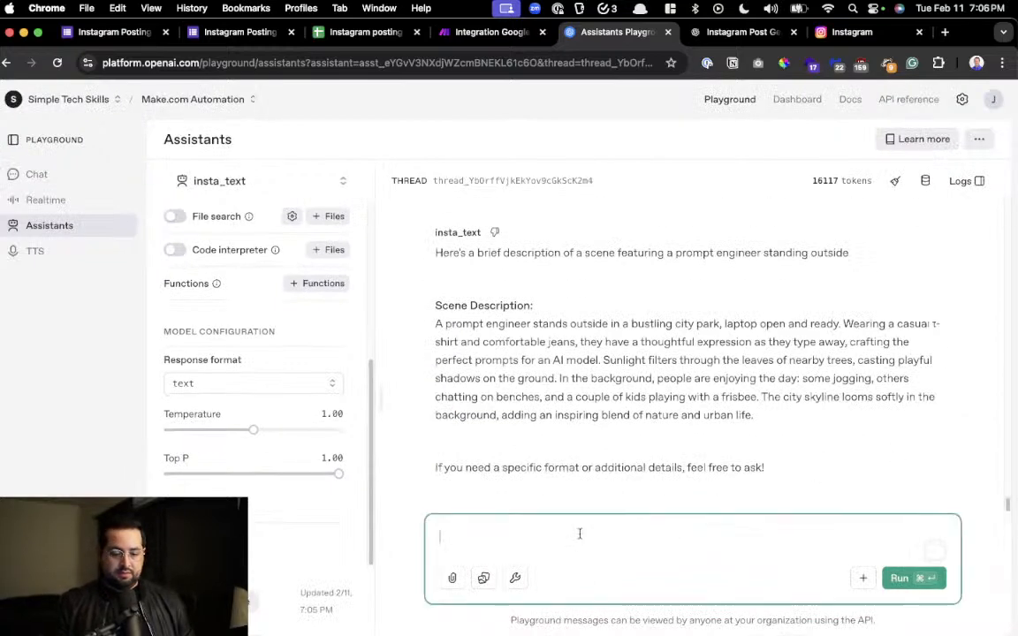
type("Instagram post about the importance of having prompt engineering skills to generate more income and a image of a prompt engineer, man, standing confidently in a park")
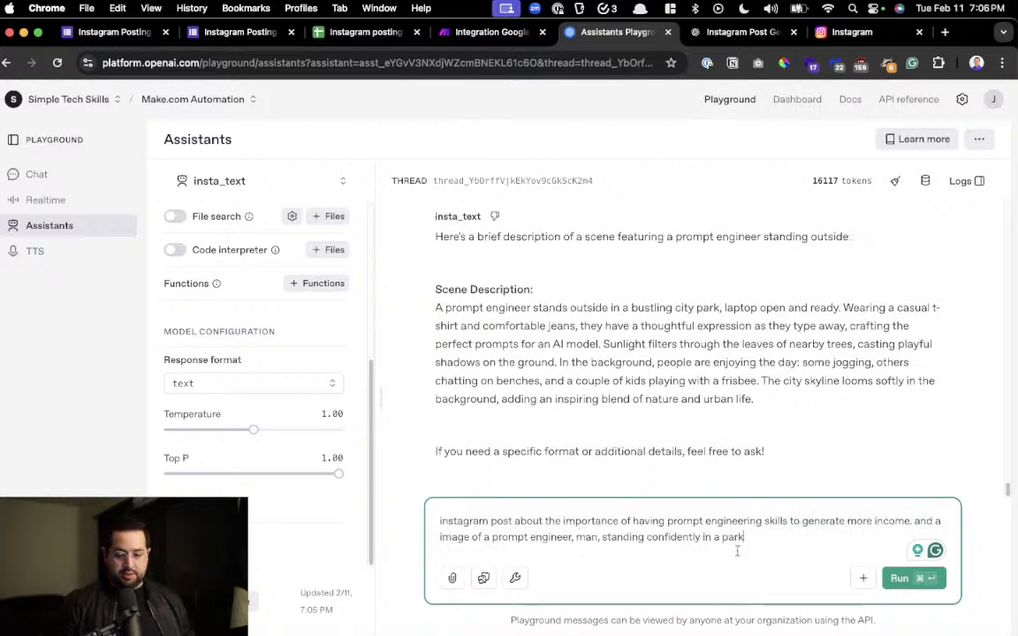
Run the drafted Instagram post request in the thread and review the assistant's post text, image description and hashtags
left_click(906, 579)
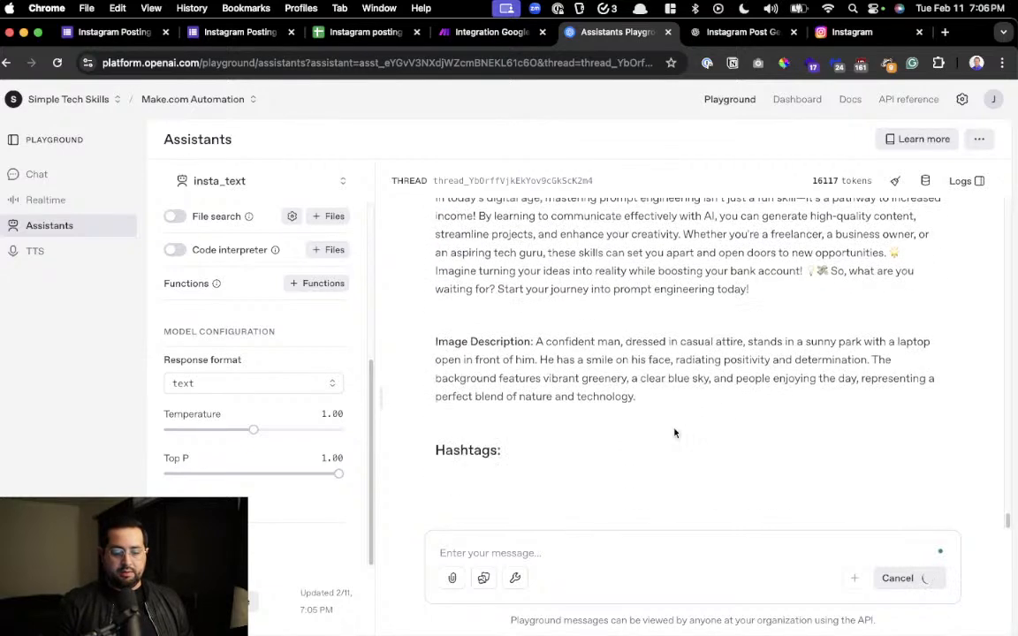
scroll(675, 432, "up", 3)
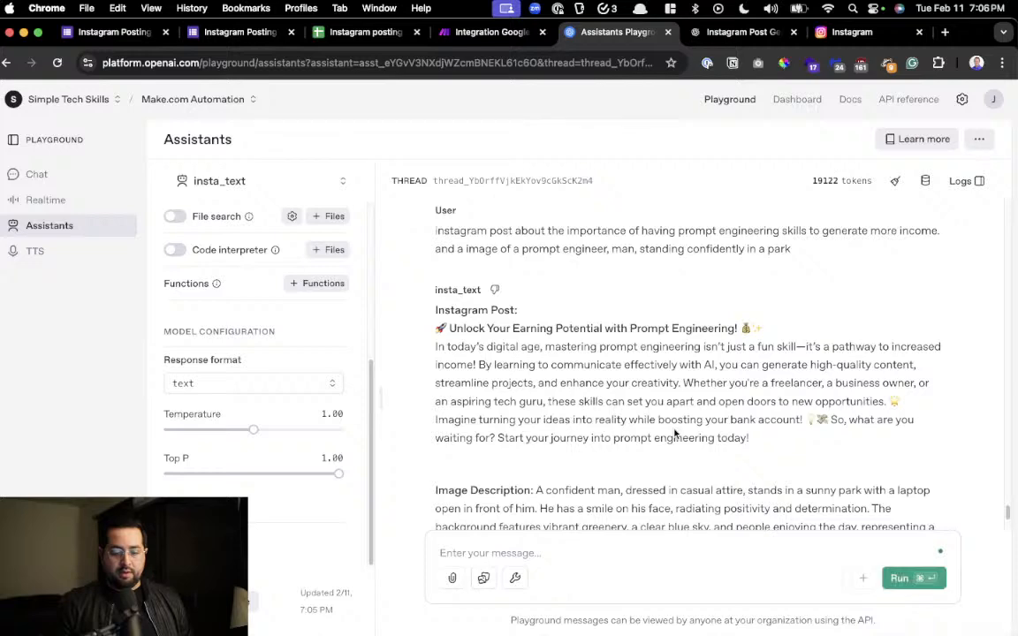
scroll(675, 432, "down", 3)
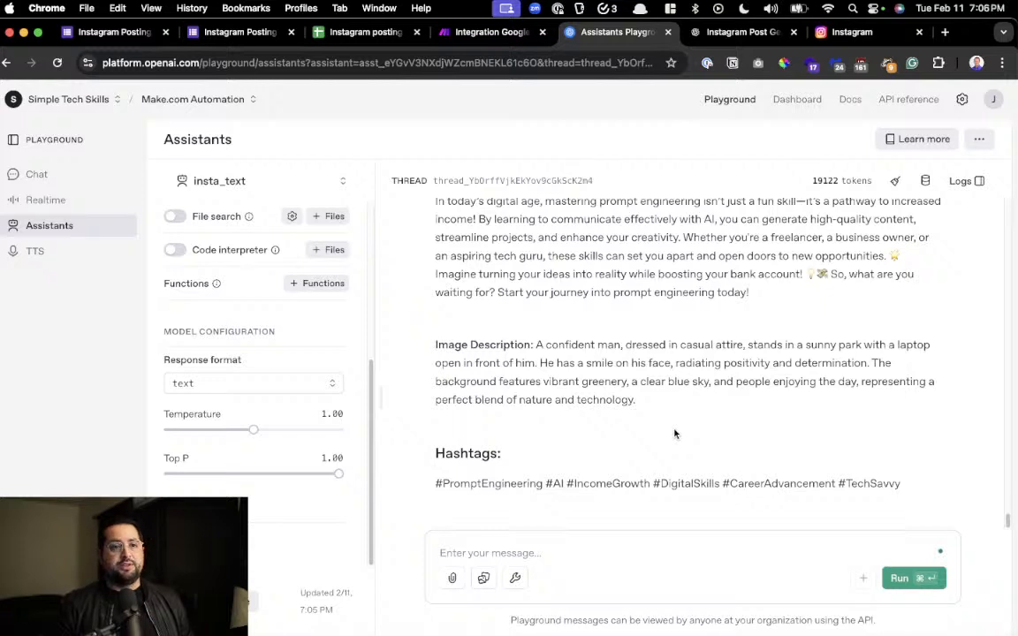
left_click(573, 552)
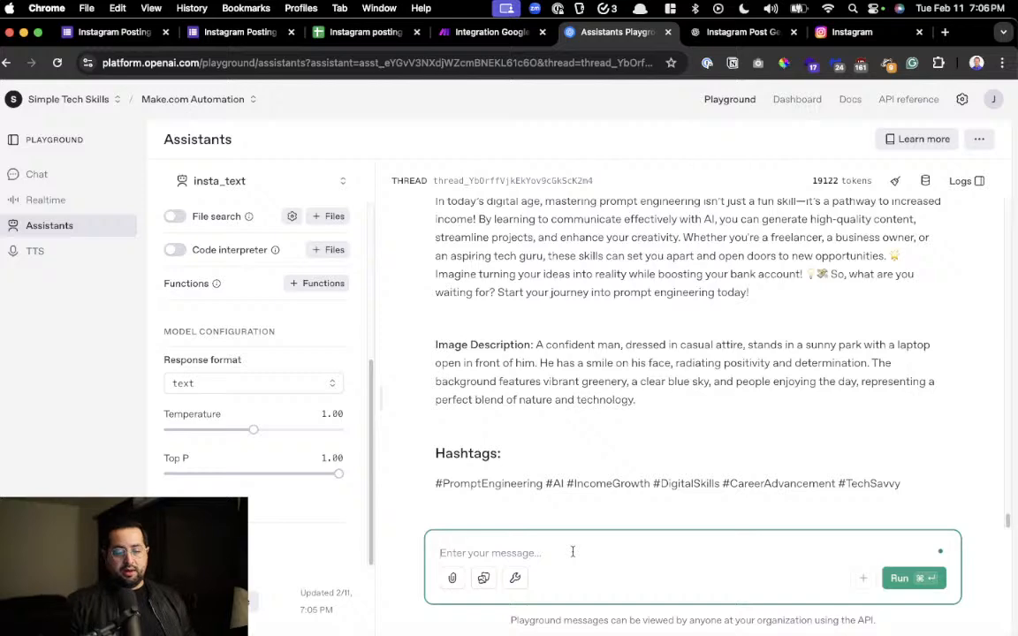
scroll(562, 329, "up", 3)
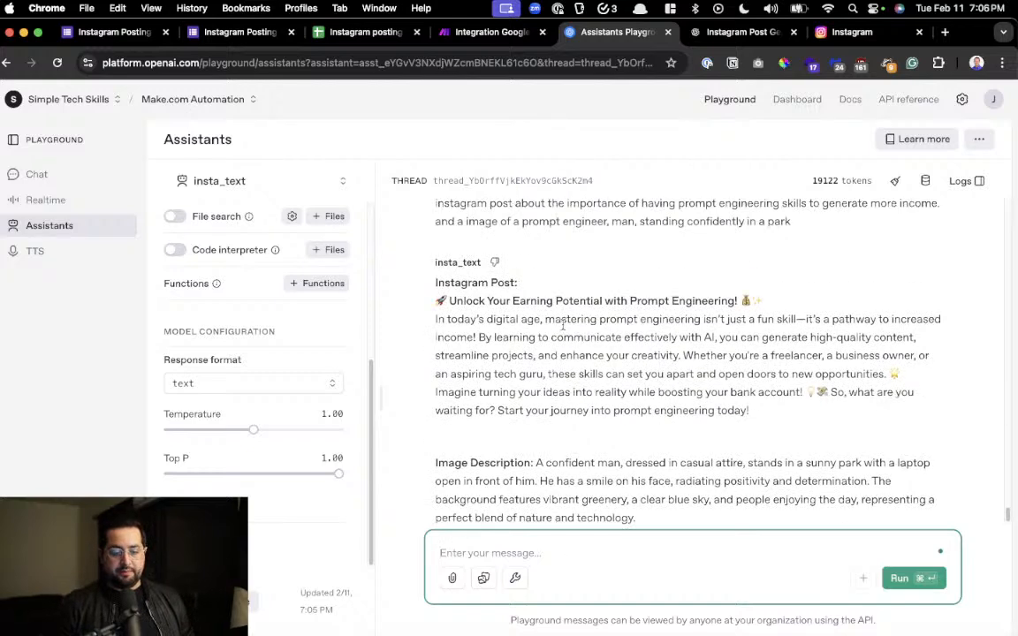
scroll(563, 328, "down", 3)
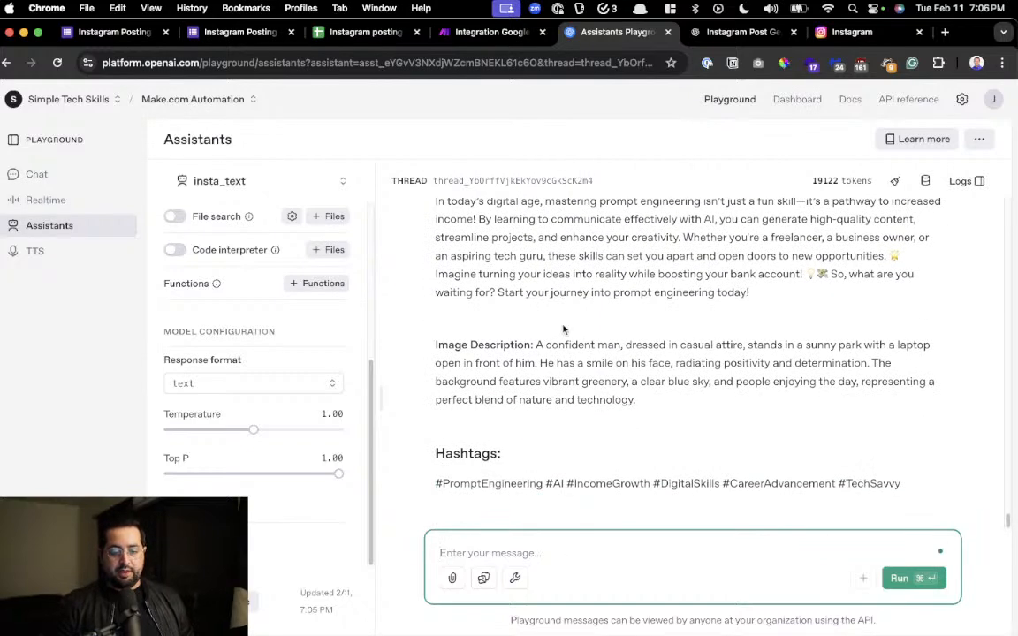
Copy the insta_text assistant's full system instructions, switch to ChatGPT and clear the leftover draft from the message box
scroll(457, 380, "up", 5)
scroll(267, 400, "up", 5)
left_click(266, 351)
key("super+a")
key("super+c")
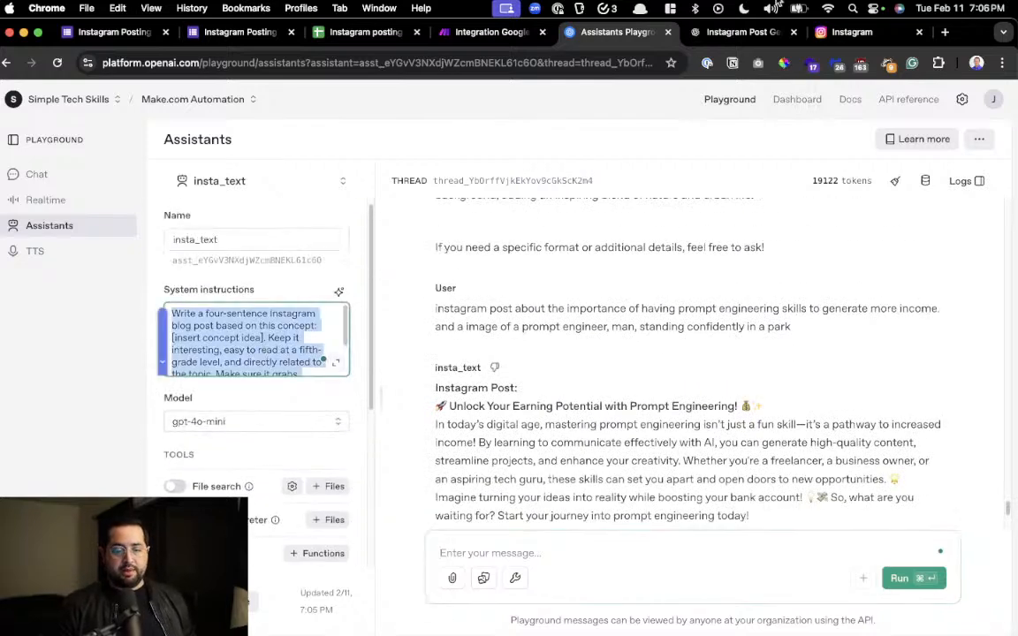
left_click(737, 31)
left_click(409, 566)
key("super+a")
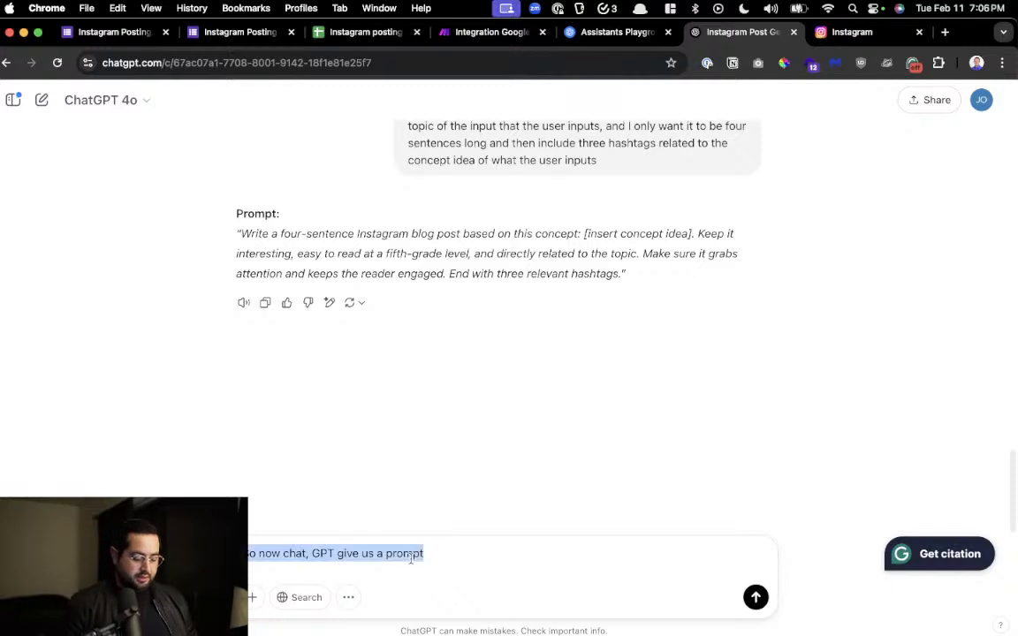
key("BackSpace")
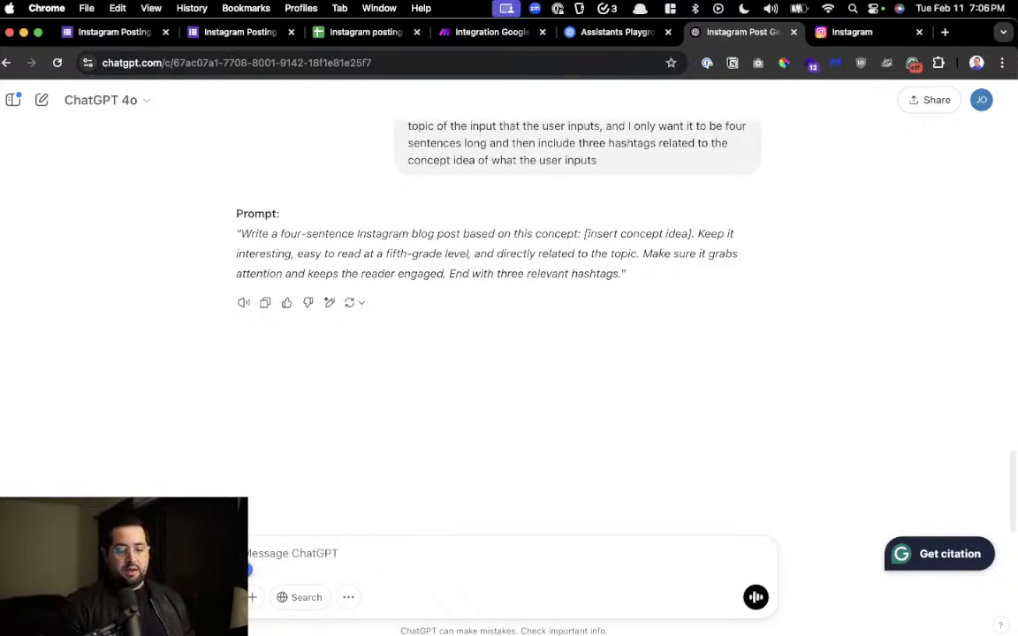
Ask ChatGPT to update the pasted prompt so it outputs JSON with two variables, one for the post description and one for the image description prompt
type("Update this prom")
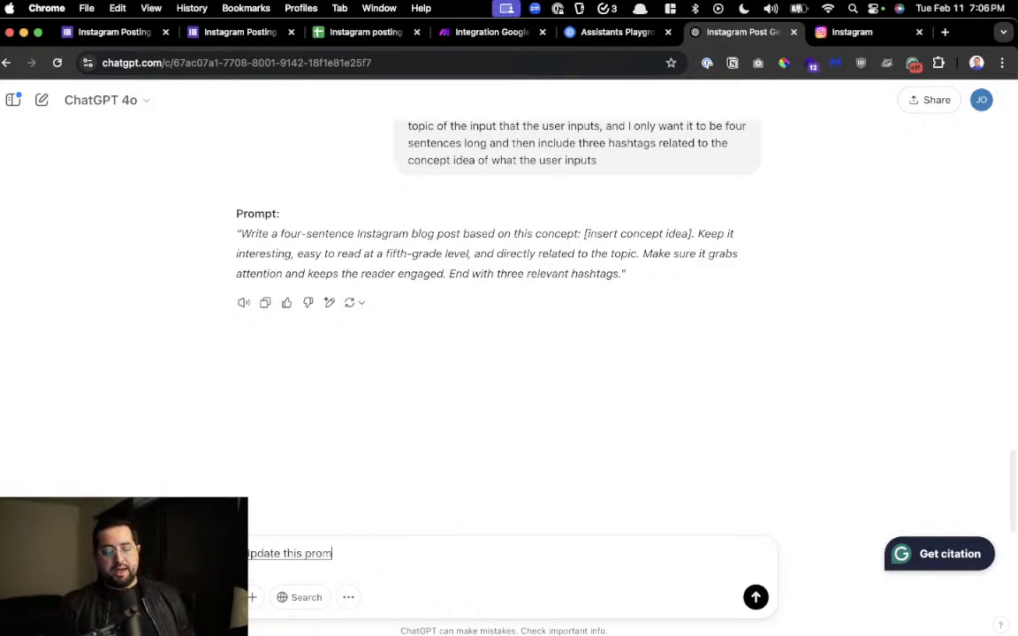
type("pt so that it outputs in a Jason two variables one for the")
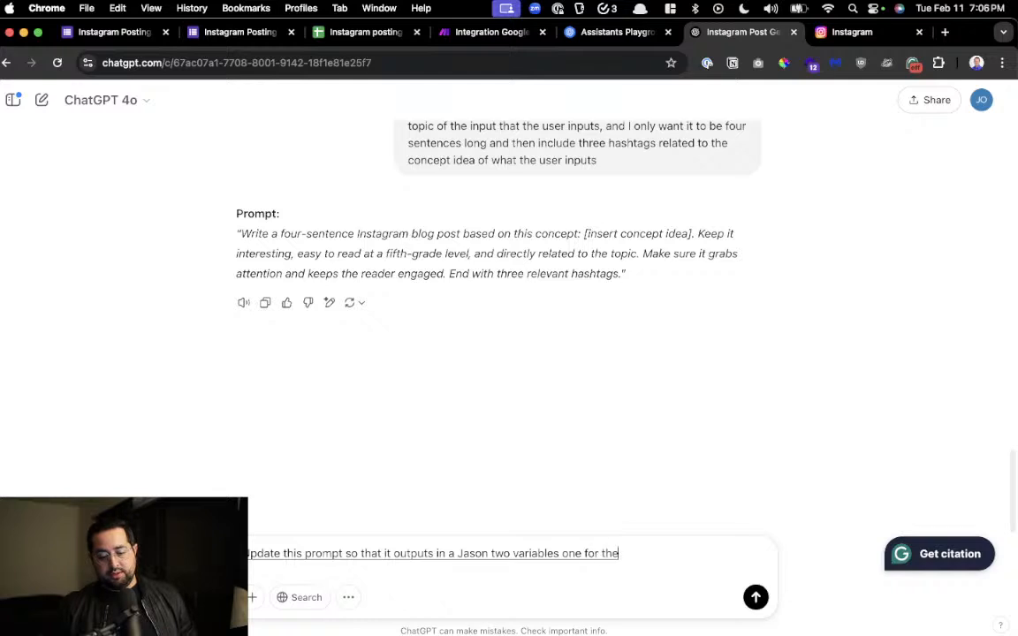
type(" post description and the other for")
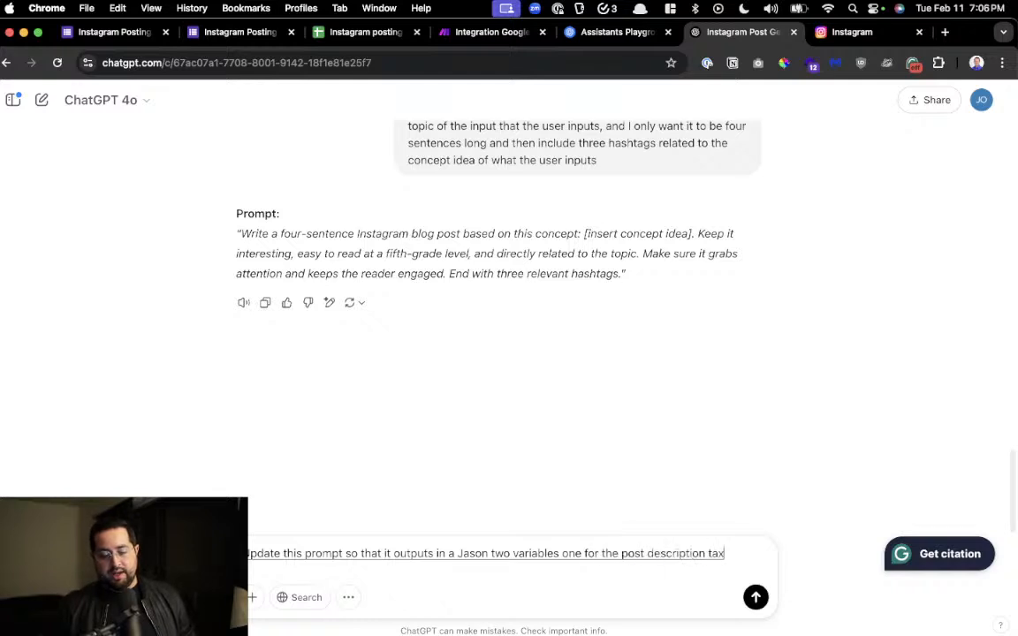
type(" the image description prompt")
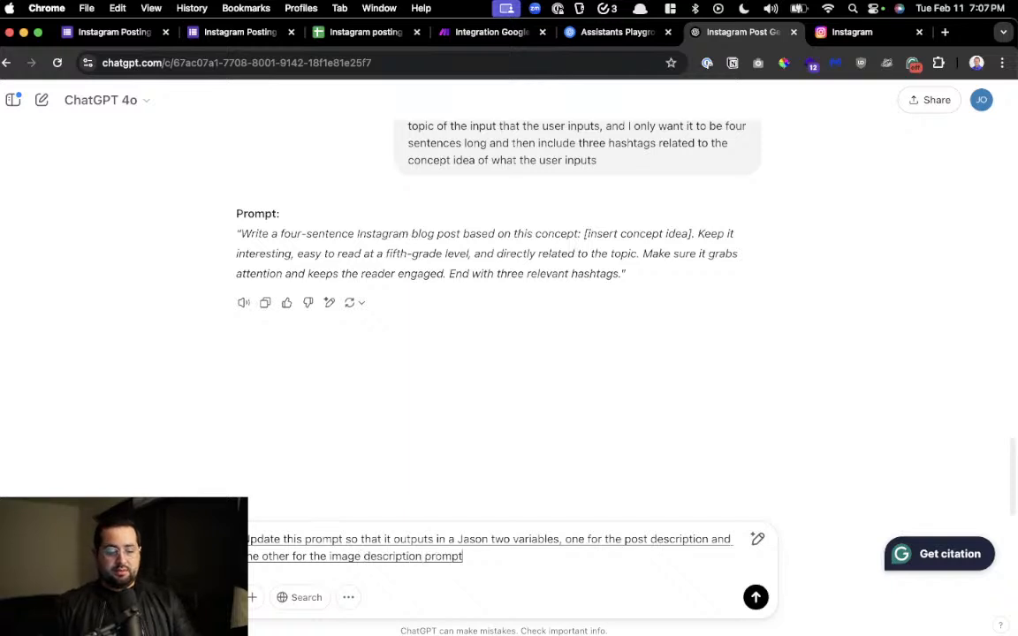
type("mp")
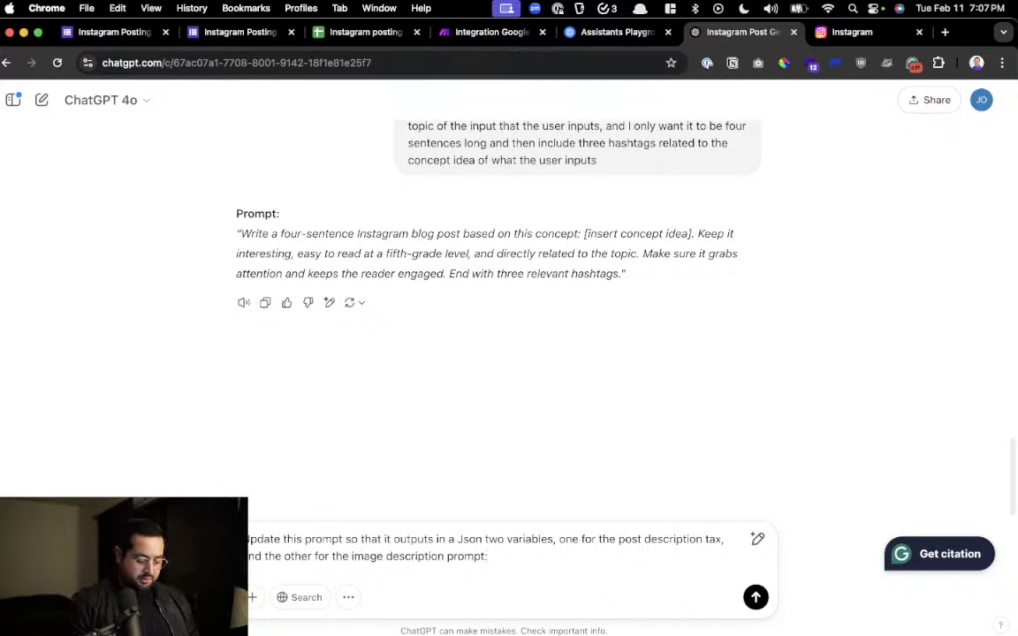
key("super+v")
key("Return")
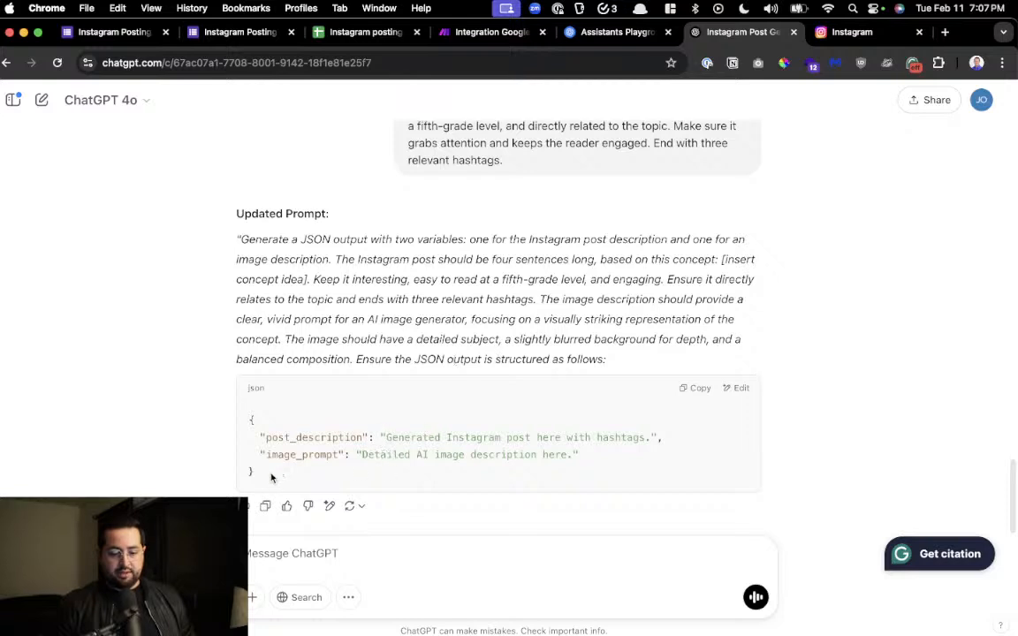
Copy ChatGPT's updated prompt with its JSON structure and replace the insta_text assistant's system instructions with it in the OpenAI Playground
left_click_drag(271, 477, 242, 239)
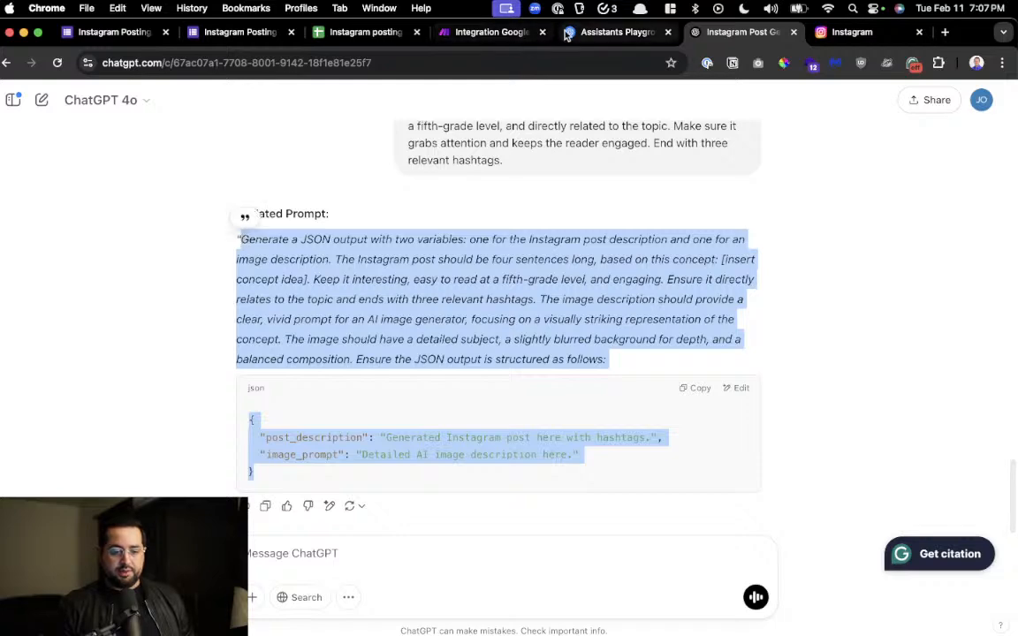
left_click(614, 32)
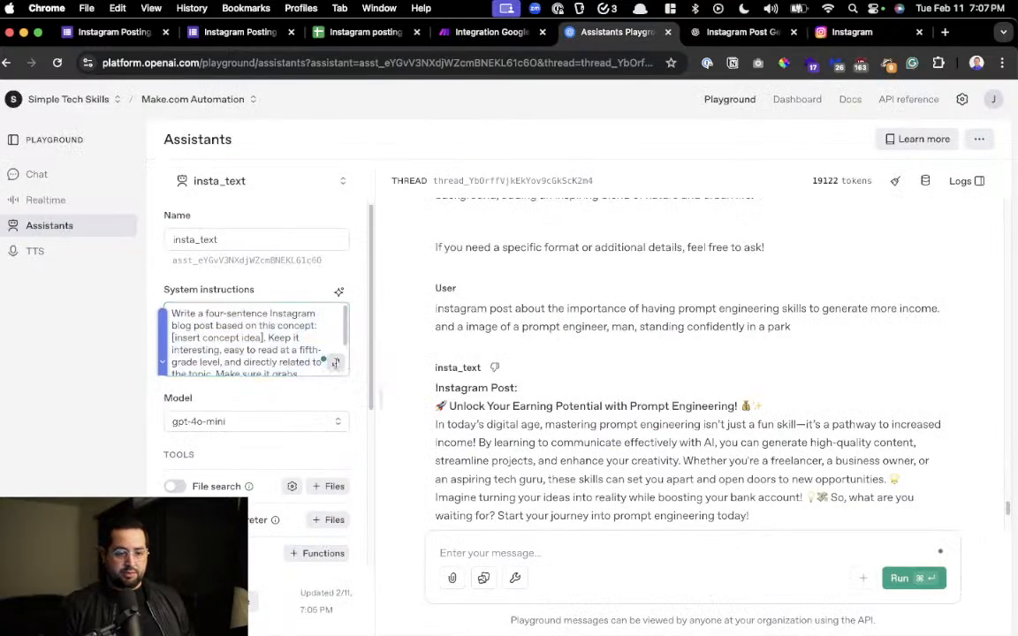
left_click(339, 364)
key("cmd+a")
type("Generate a JSON output with two variables: one for the Instagram post description and one for an image description. The Instagram post should be four sentences long, based on this concept: [insert concept idea]. Keep it interesting, easy to read at a fifth-grade level, and engaging. Ensure it directly relates to the topic and ends with three relevant hashtags. The image description should provide a clear, vivid prompt for an AI image generator, focusing on a visually striking representation of the concept. The image should have a detailed subject, a slightly blurred background for depth, and a balanced composition. Ensure the JSON output is structured as follows:  json Copy Edit {   \"post_description\": \"Generated Instagram post here with hashtags.\",   \"image_prompt\": \"Detailed AI image description here.\" }")
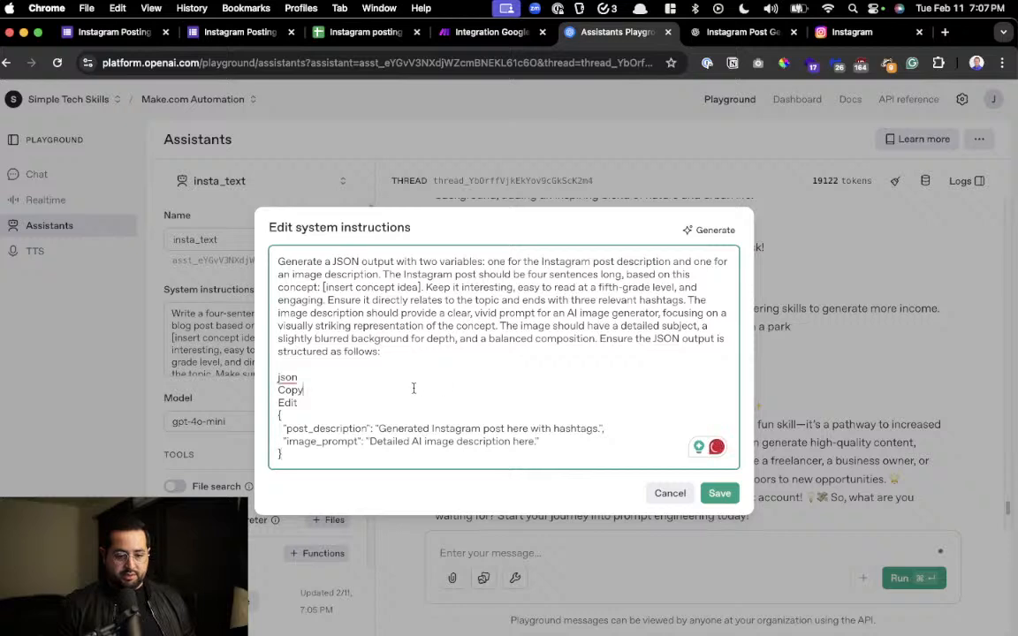
Remove the stray "json", "Copy" and "Edit" lines above the JSON structure and save the system instructions
left_click(366, 374)
key("BackSpace")
key("BackSpace")
key("BackSpace")
key("BackSpace")
key("BackSpace")
key("BackSpace")
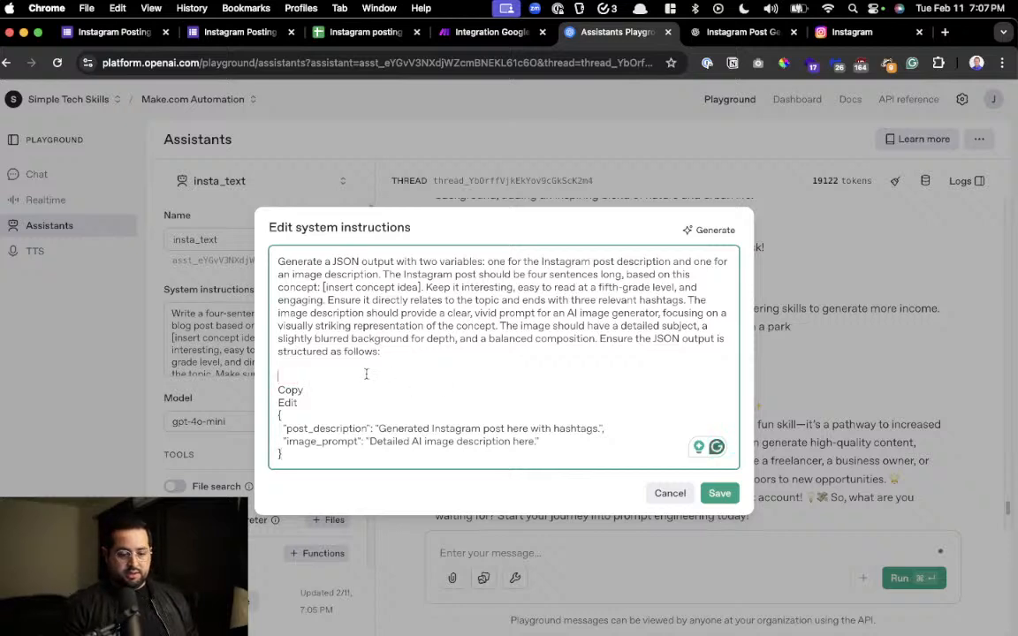
key("BackSpace")
key("BackSpace")
key("BackSpace")
key("BackSpace")
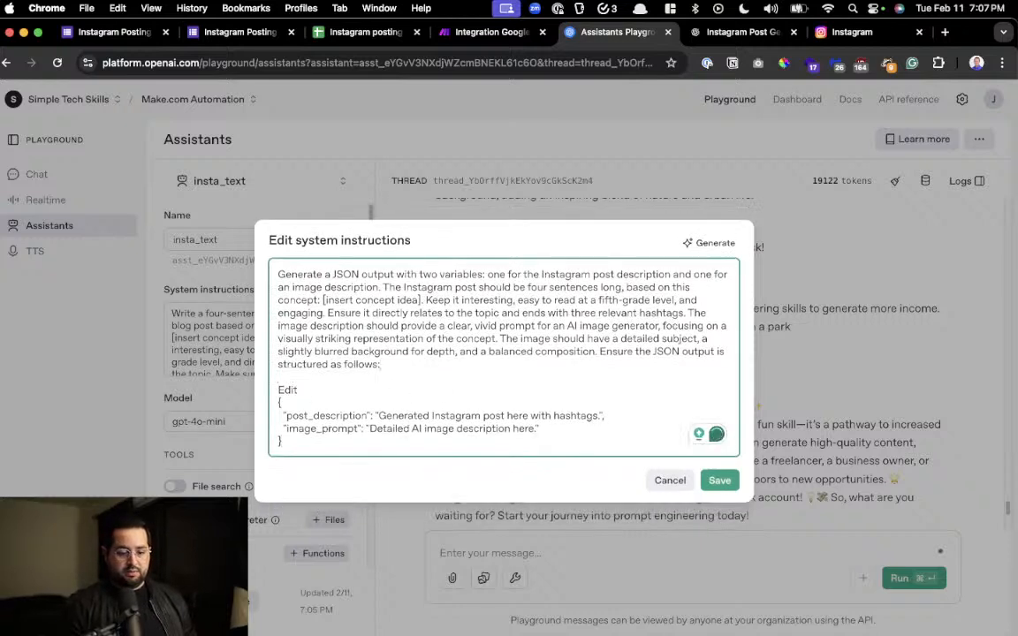
key("BackSpace")
key("BackSpace")
key("BackSpace")
key("BackSpace")
key("BackSpace")
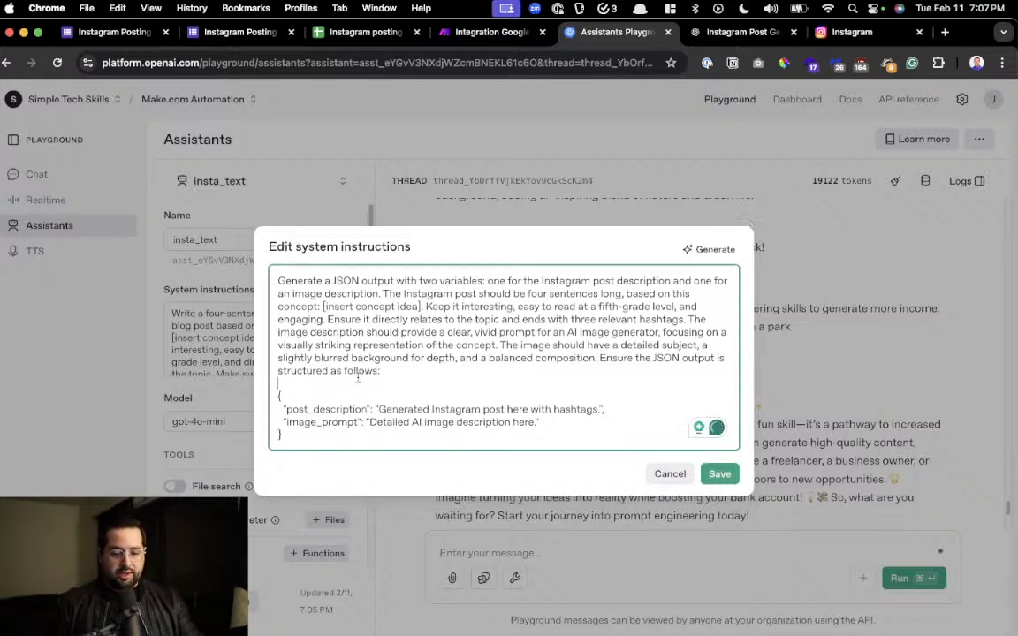
left_click_drag(304, 412, 359, 422)
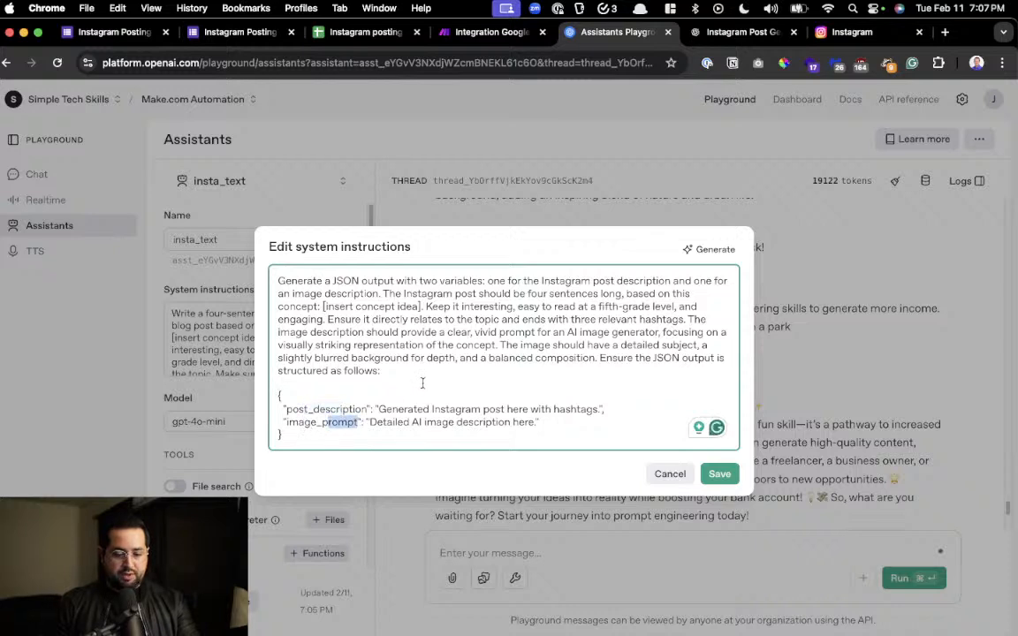
left_click(423, 382)
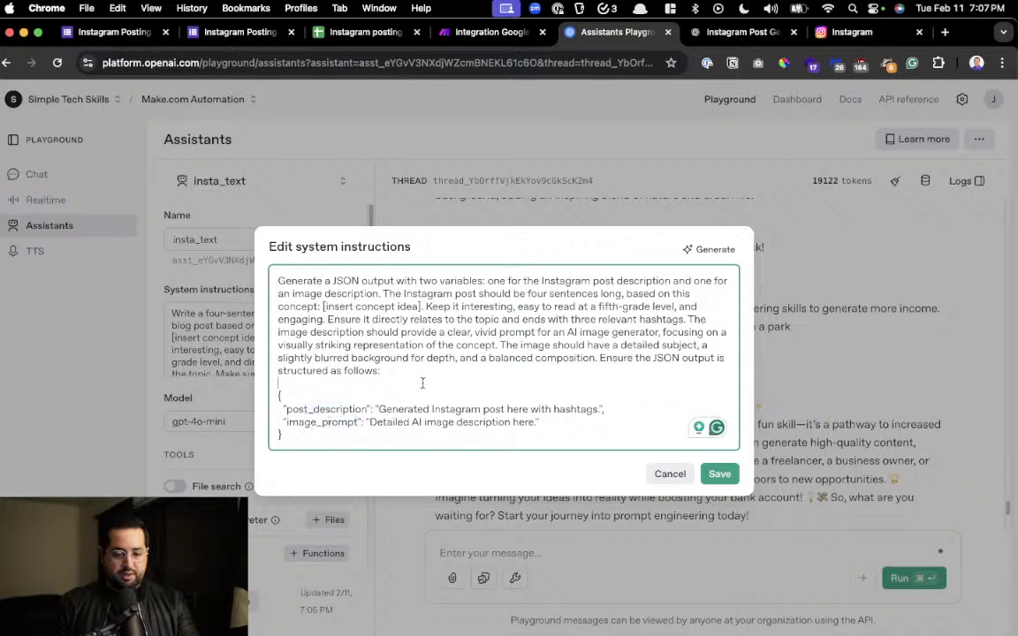
left_click(720, 475)
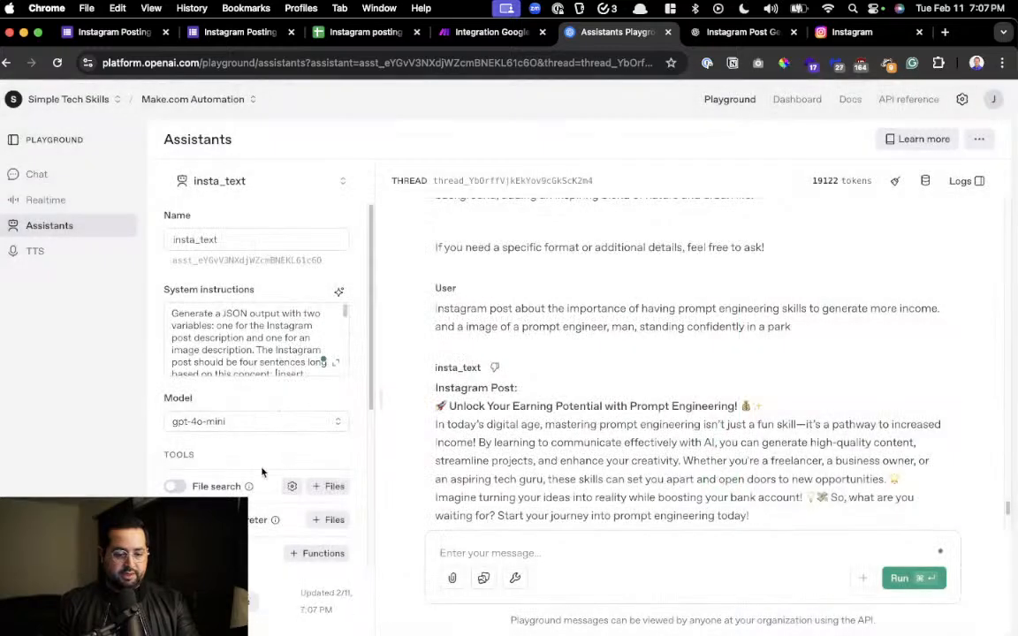
Set the insta_text assistant's response format to json_object
scroll(245, 473, "down", 1)
scroll(244, 473, "down", 5)
left_click(191, 382)
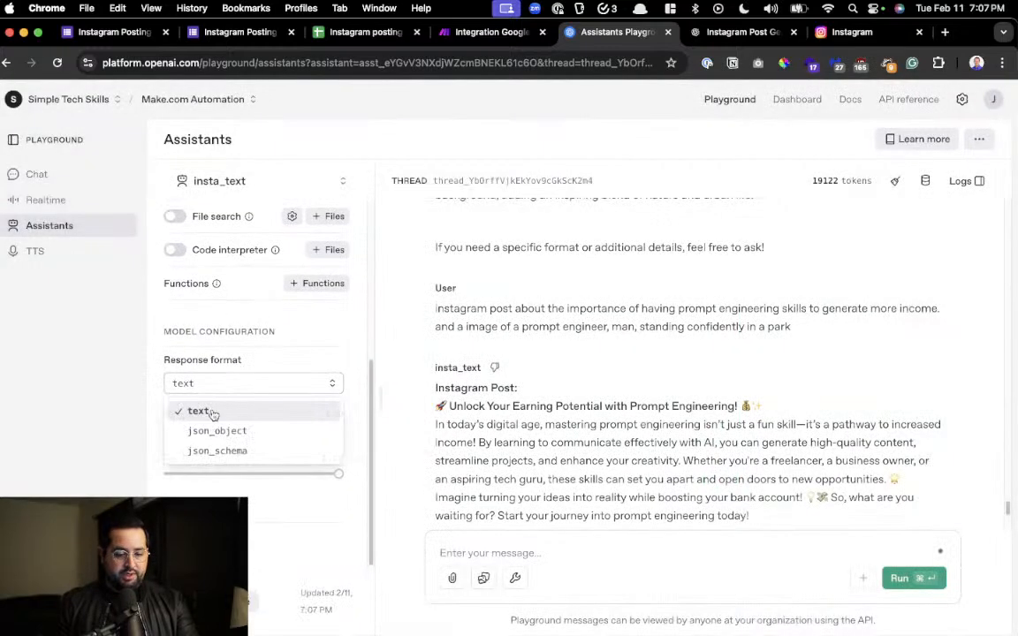
left_click(209, 440)
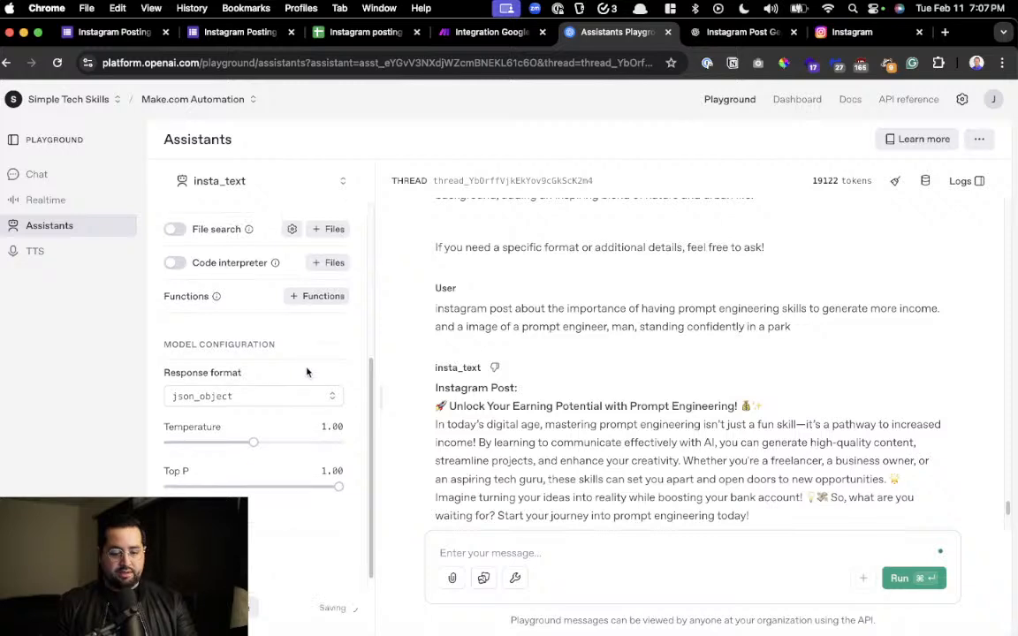
Copy the previous prompt engineering Instagram request from the thread into the message box and run it again
scroll(497, 353, "up", 1)
scroll(497, 353, "up", 5)
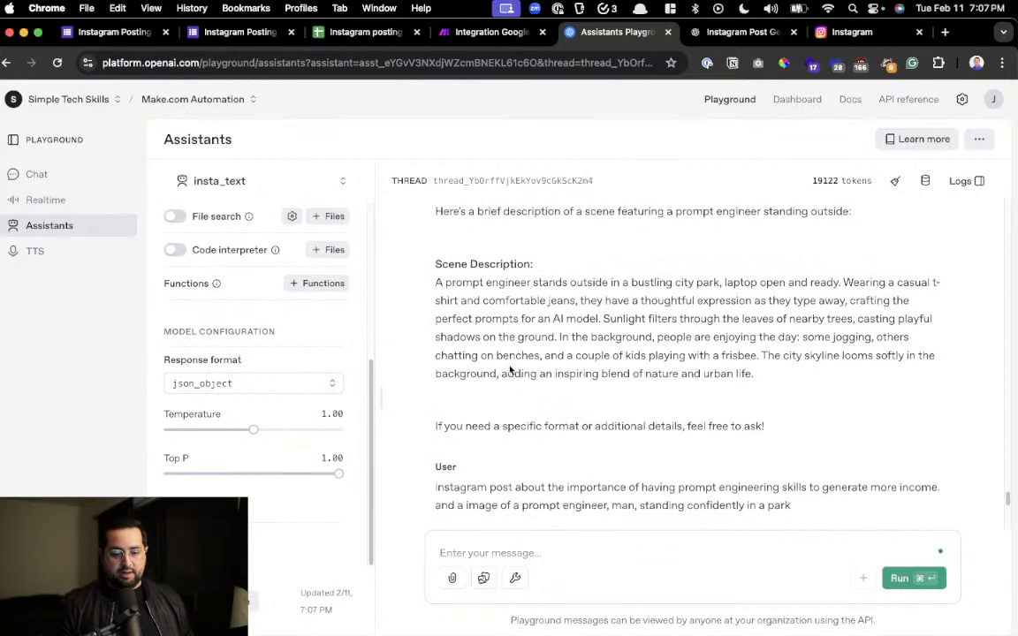
scroll(692, 362, "up", 4)
scroll(698, 367, "down", 12)
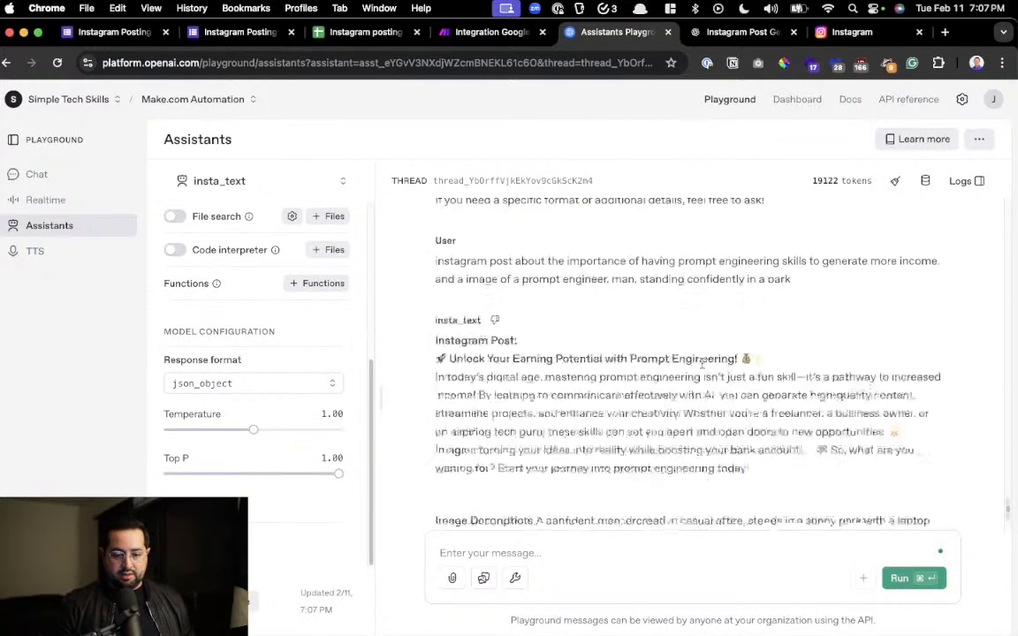
scroll(698, 367, "up", 4)
scroll(680, 367, "up", 1)
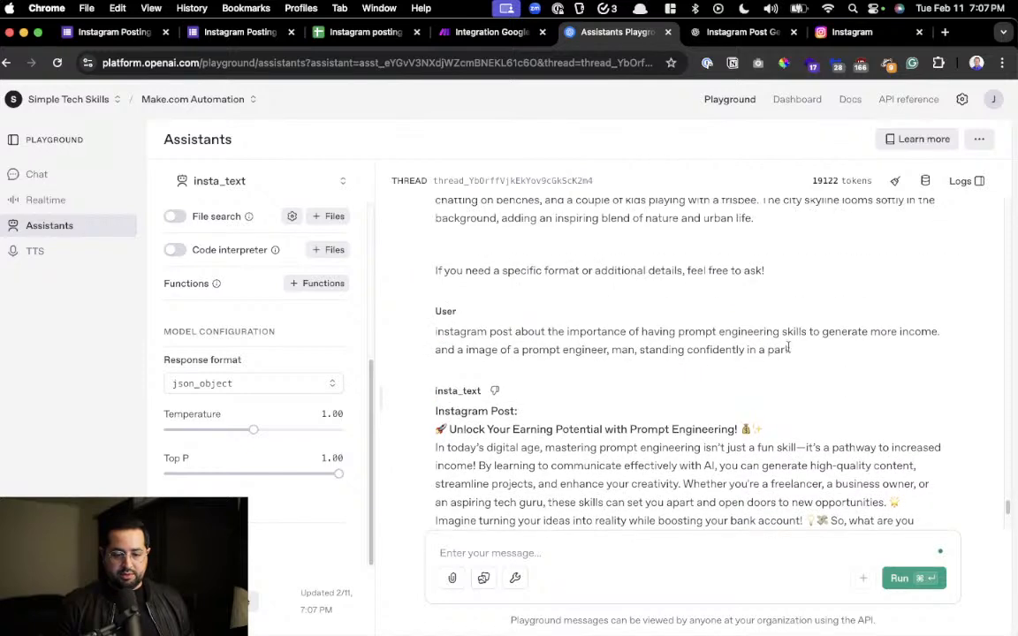
left_click_drag(834, 352, 417, 342)
key("super+c")
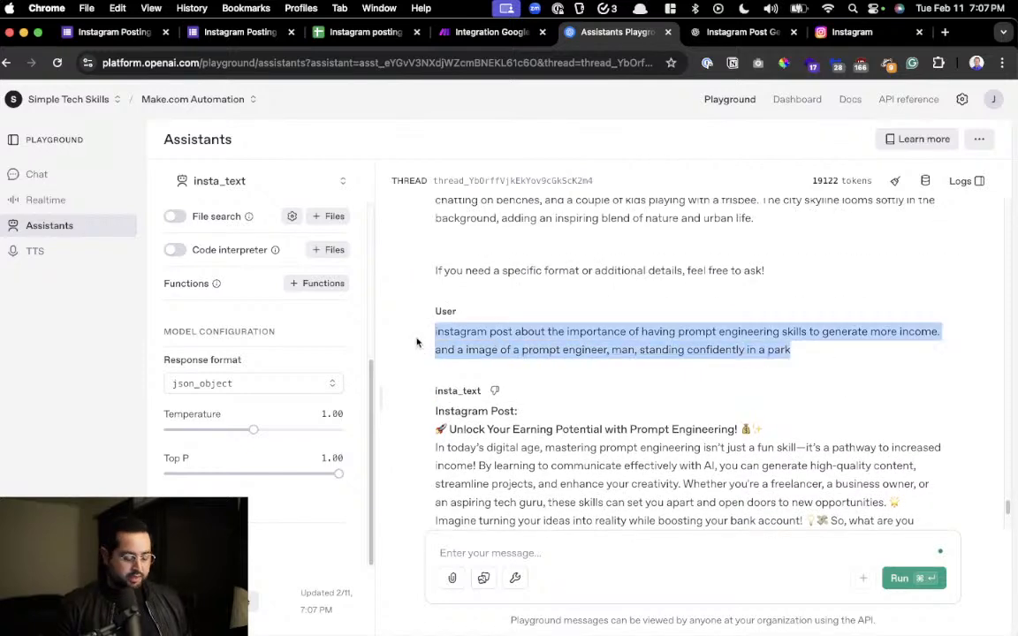
left_click(722, 562)
key("super+v")
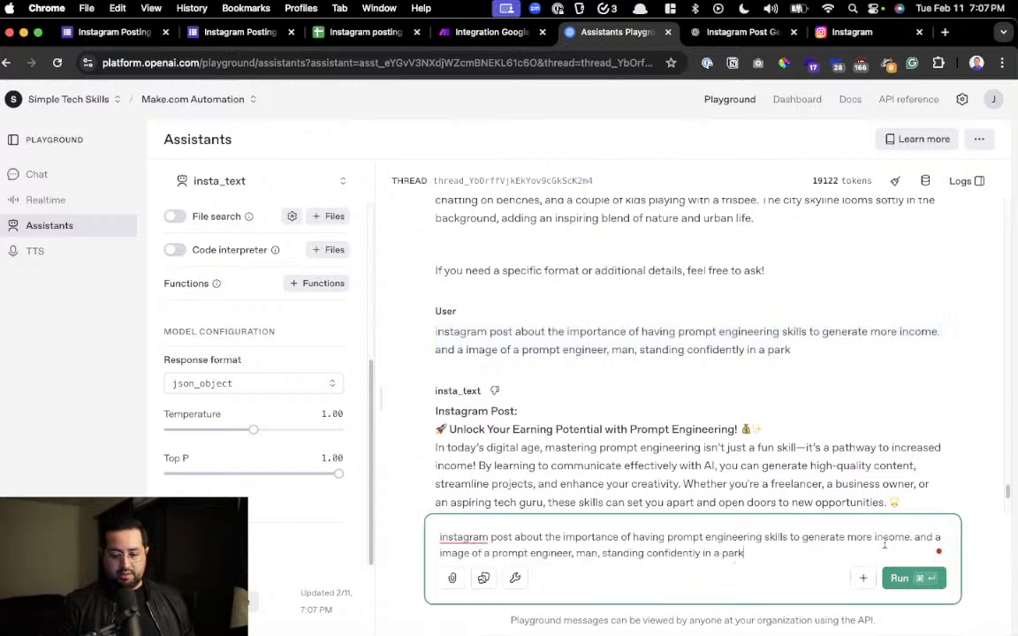
left_click_drag(882, 538, 400, 503)
left_click(898, 579)
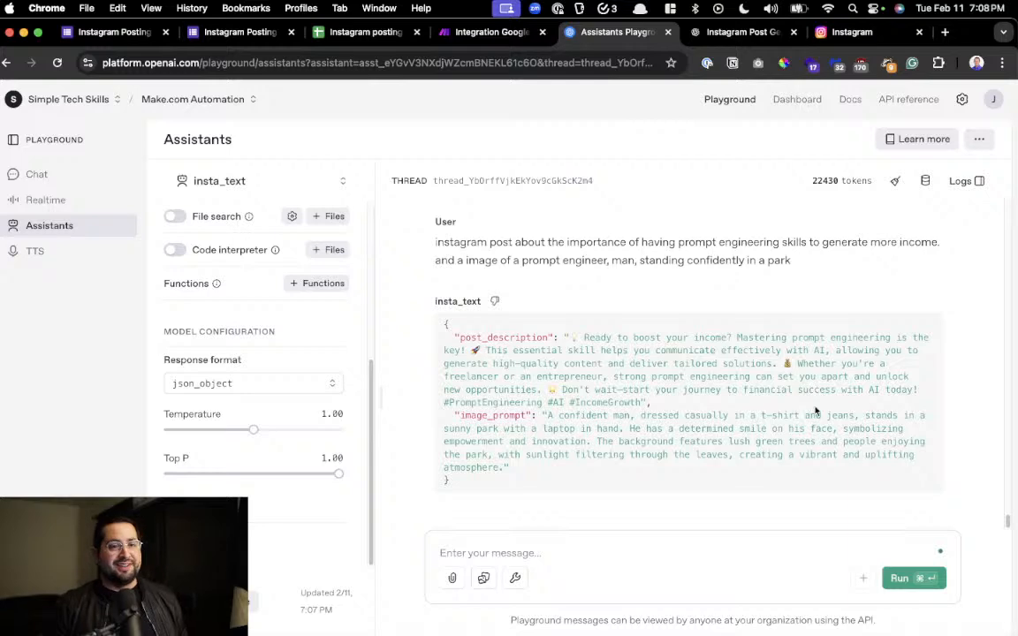
Highlight the image_prompt value in the assistant's JSON response and examine it up close
left_click_drag(586, 474, 529, 415)
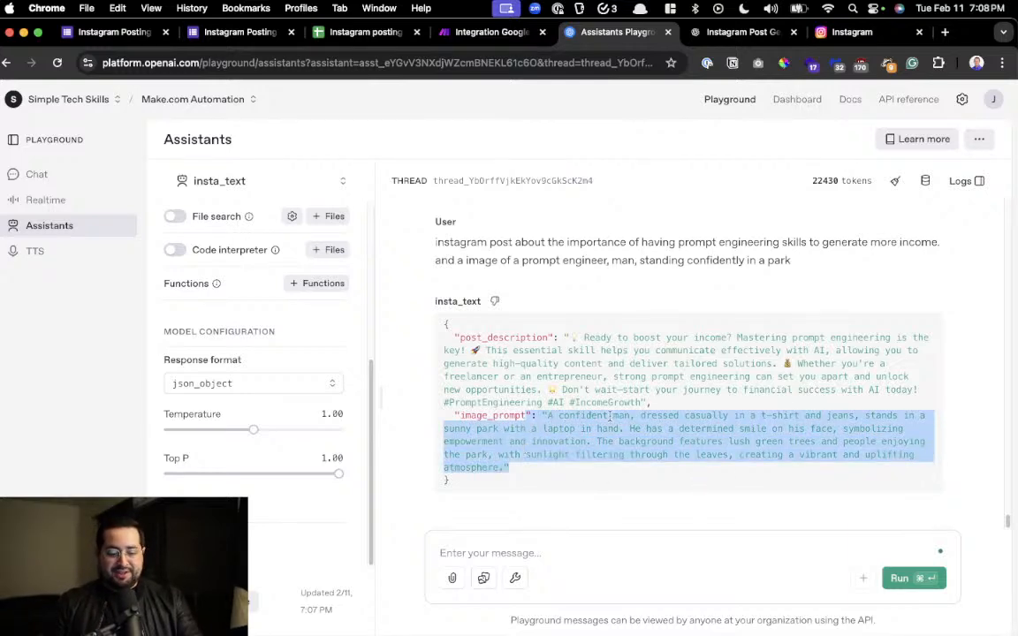
scroll(610, 416, "up", 5)
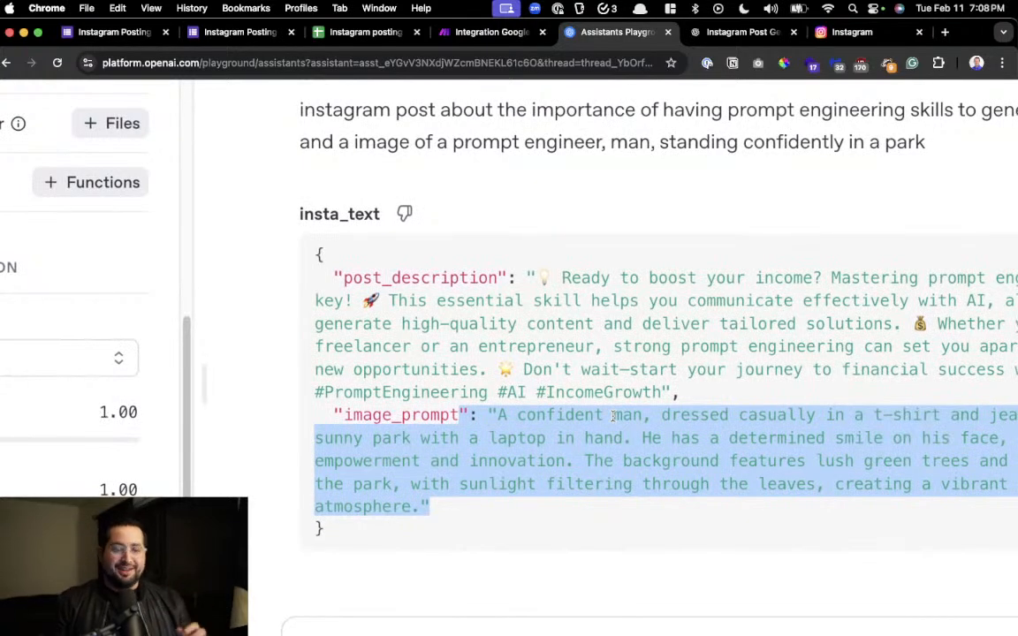
scroll(612, 415, "down", 5)
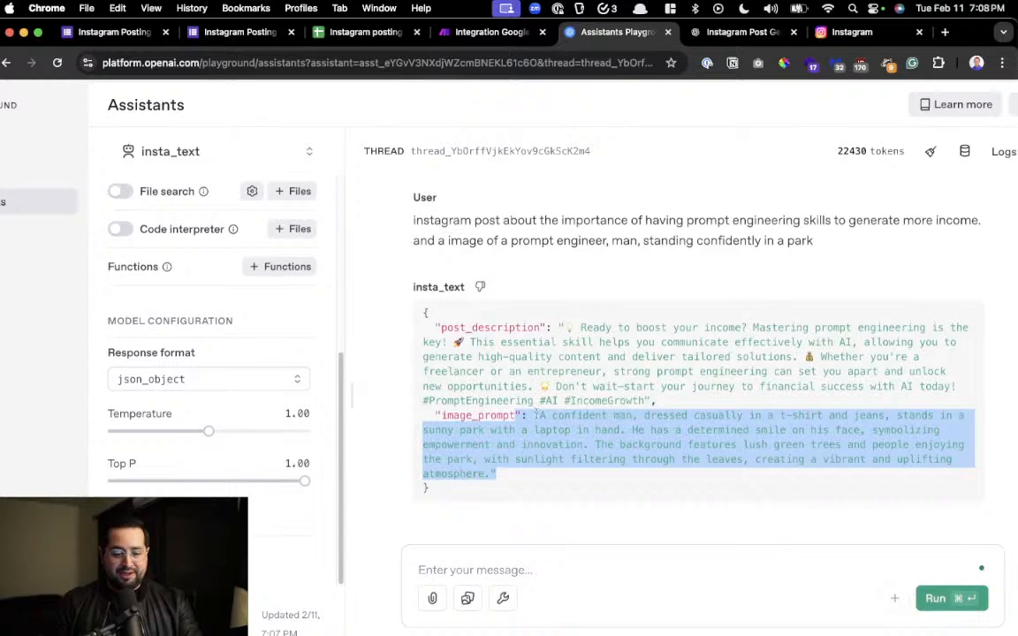
Review the post_description and image_prompt values in the insta_text assistant's JSON response
left_click_drag(574, 327, 597, 459)
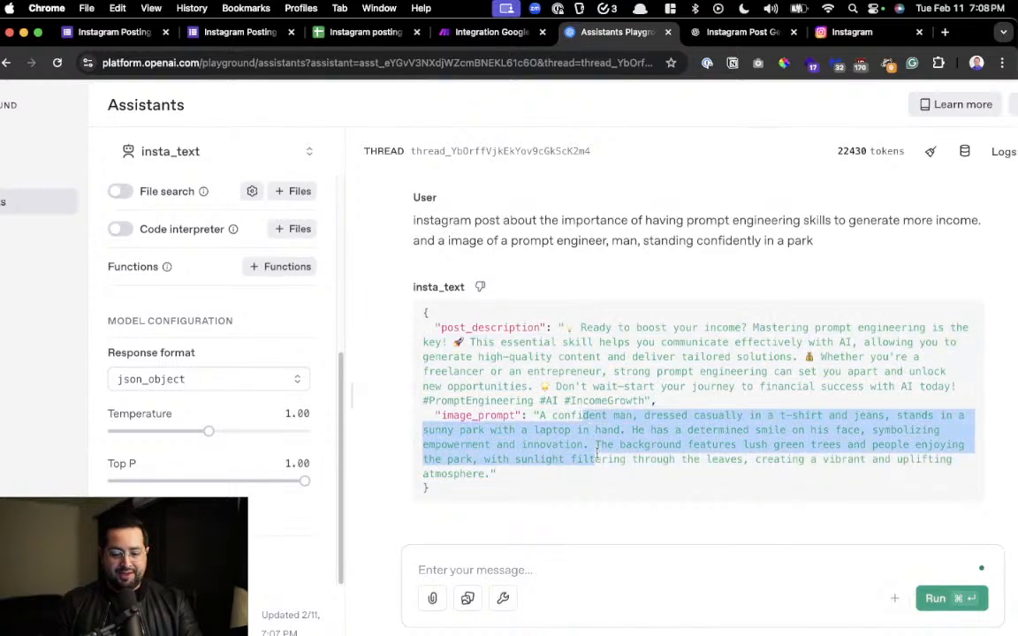
left_click(597, 456)
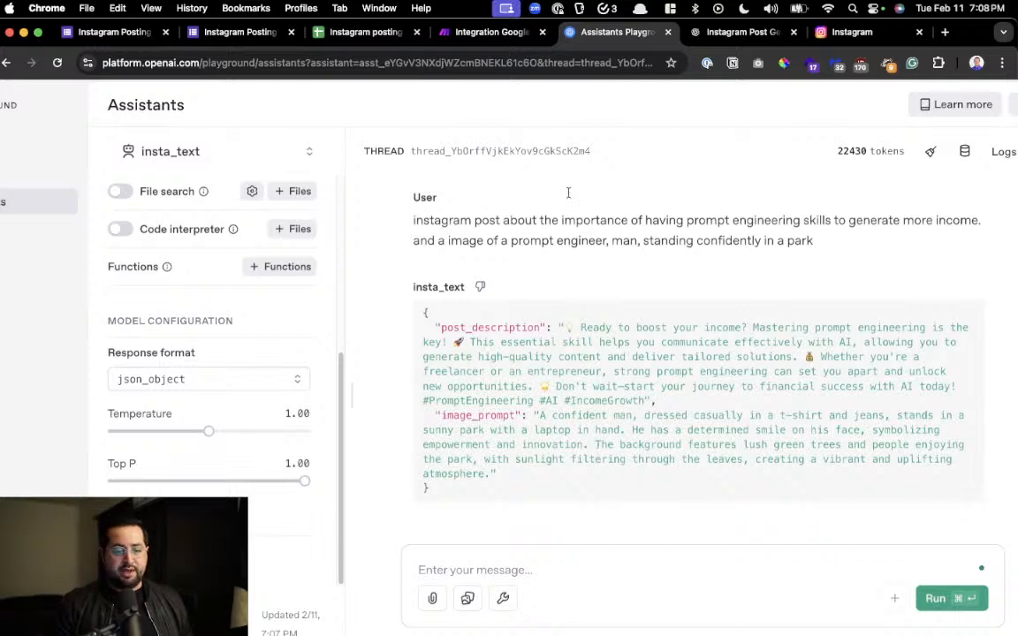
scroll(177, 281, "up", 5)
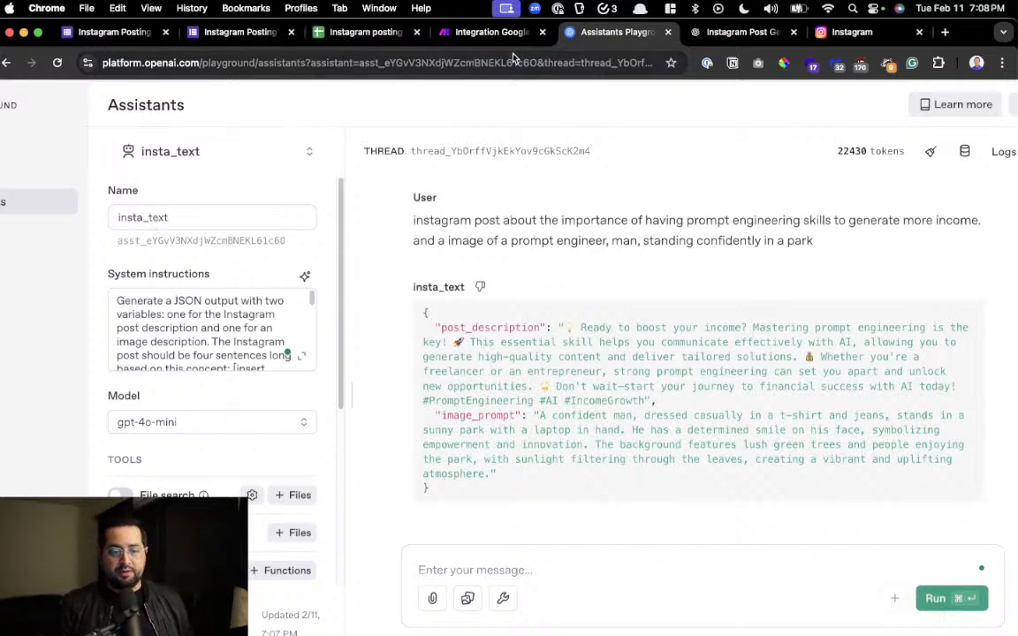
Switch to the Make.com scenario and delete the openAI-Image module from the end of the flow
left_click(493, 34)
left_click(360, 423)
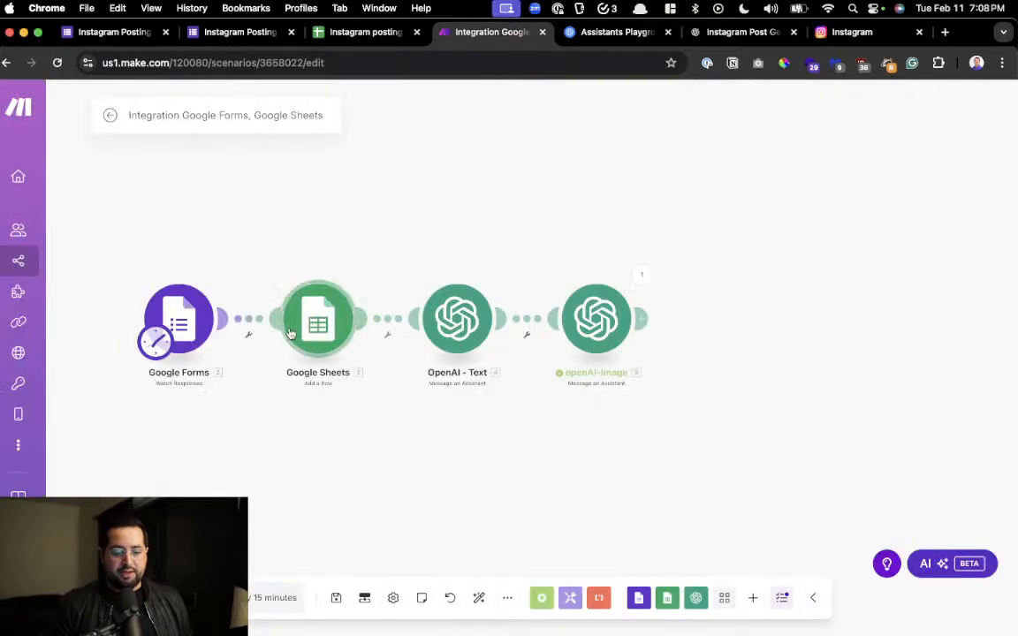
right_click(618, 324)
left_click(658, 493)
Rename the OpenAI - Text module to "OpenAI - Image & Text"
left_click(454, 329)
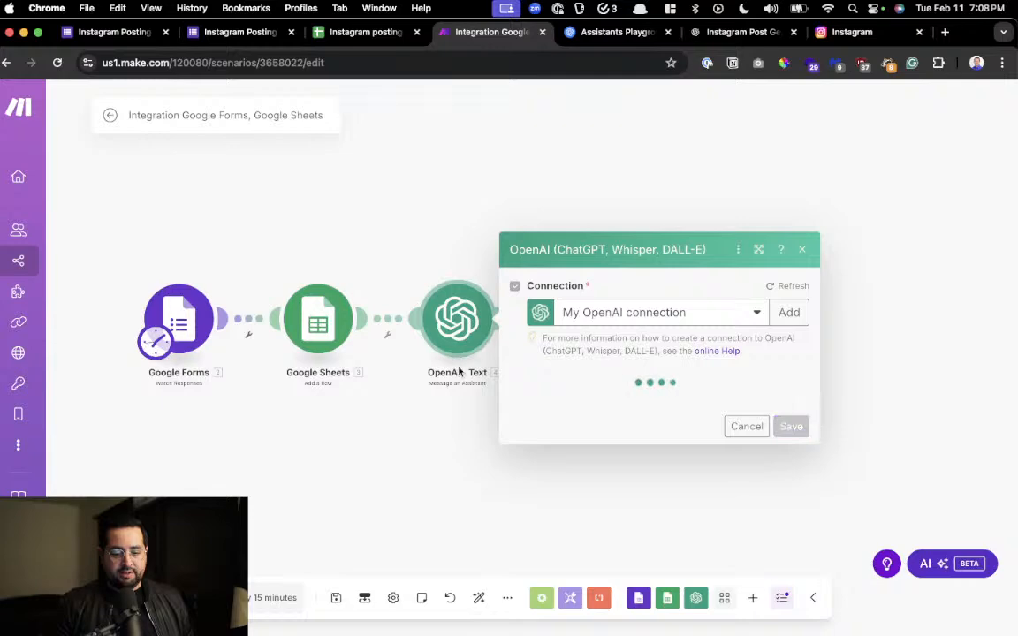
right_click(455, 374)
left_click(456, 336)
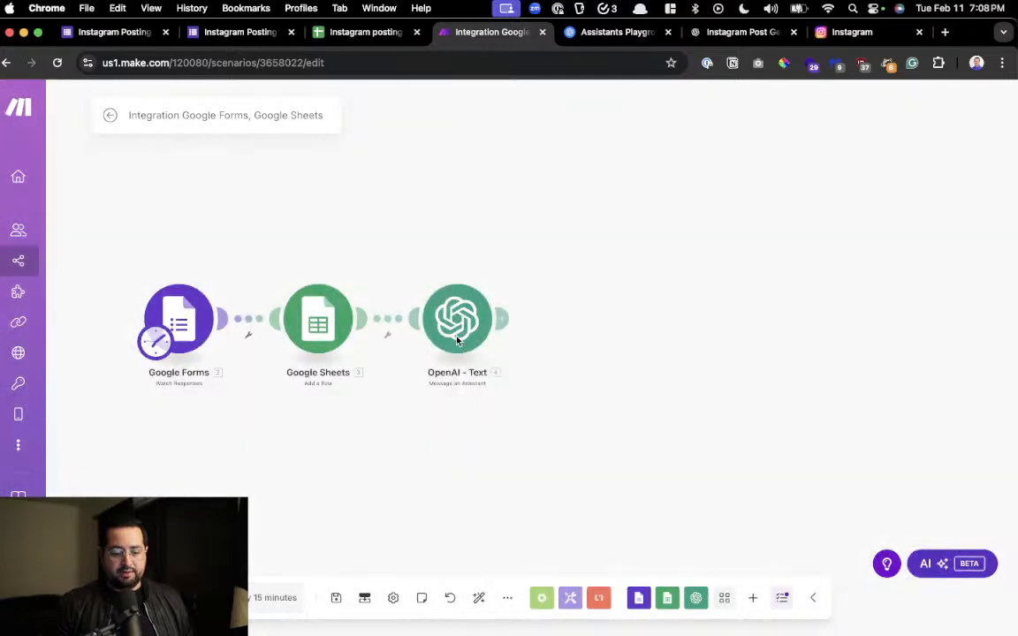
right_click(456, 336)
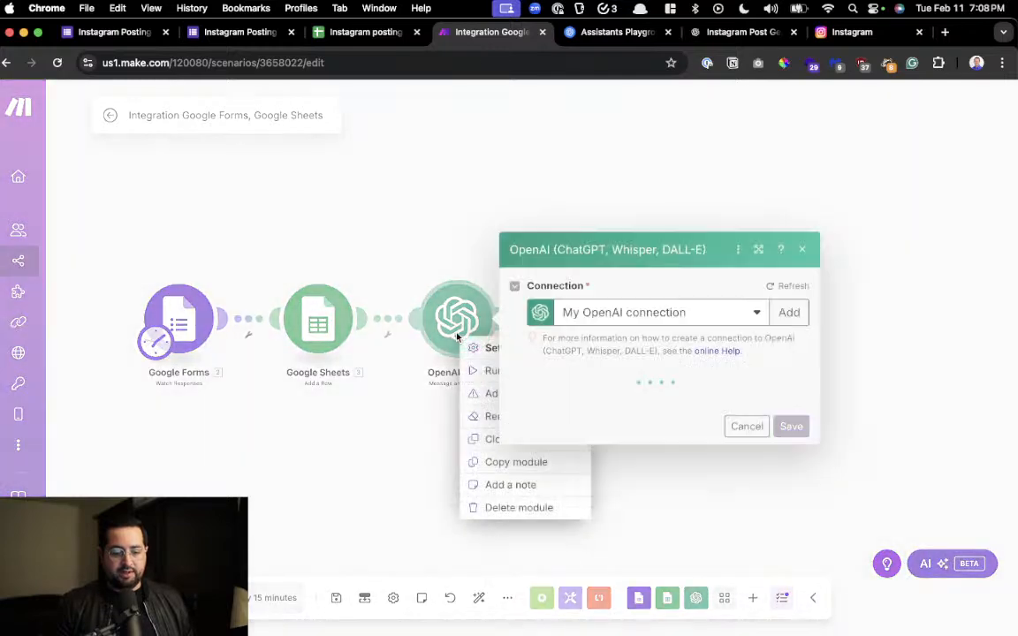
left_click(492, 416)
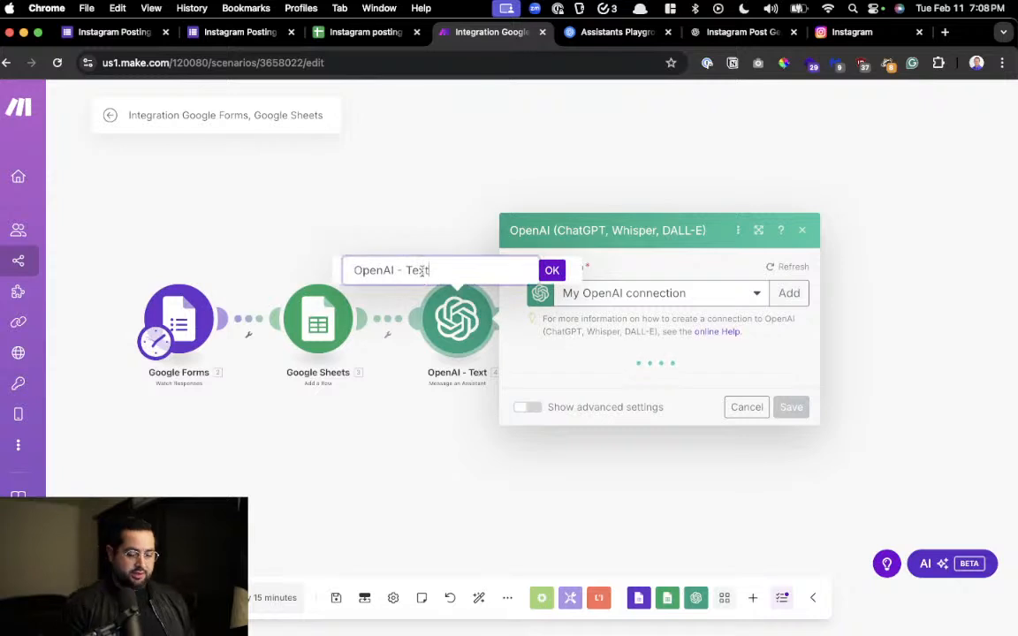
key("BackSpace")
key("BackSpace")
key("BackSpace")
key("BackSpace")
type("Image &")
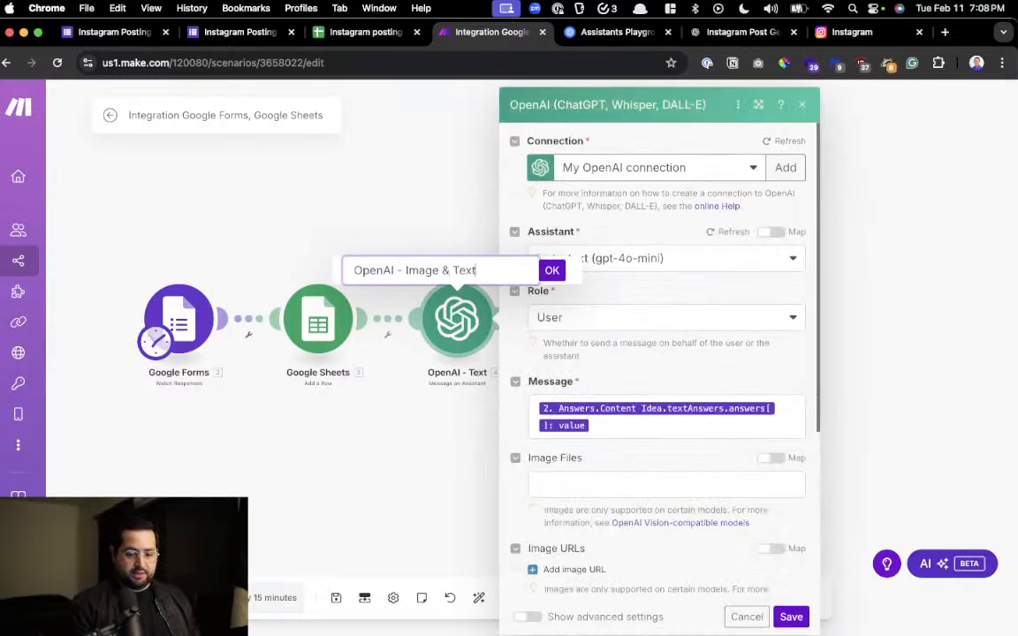
key("Return")
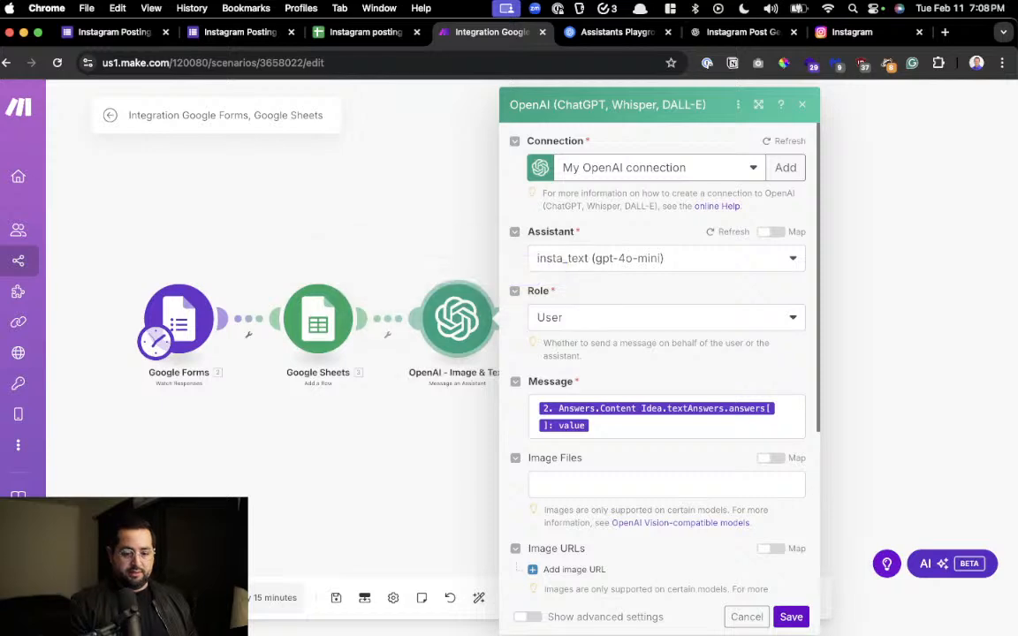
Reorder the OpenAI module's name to "OpenAI -Text & Image"
right_click(444, 324)
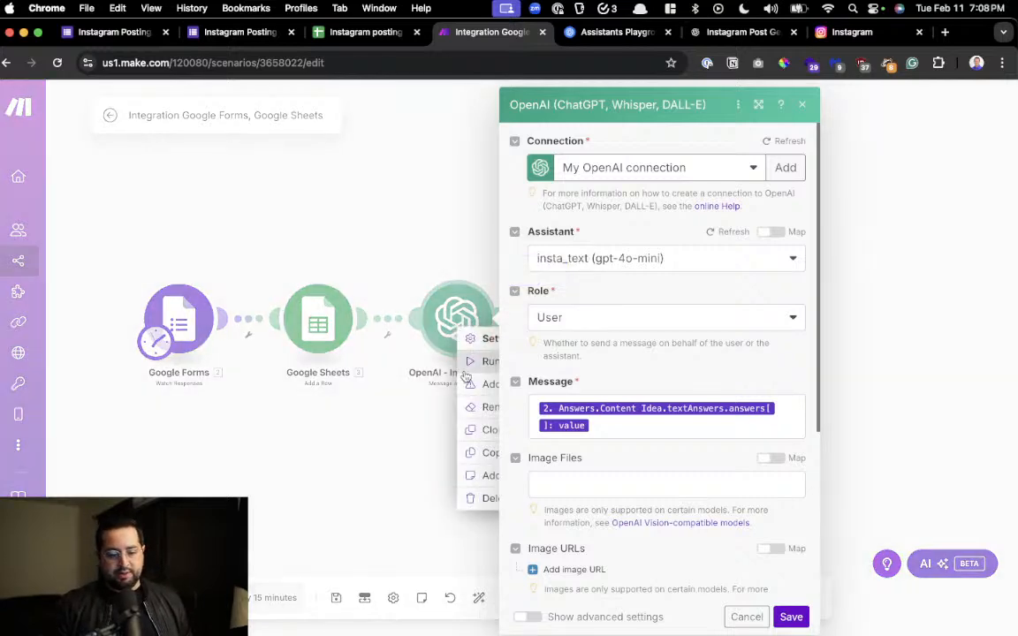
left_click(470, 415)
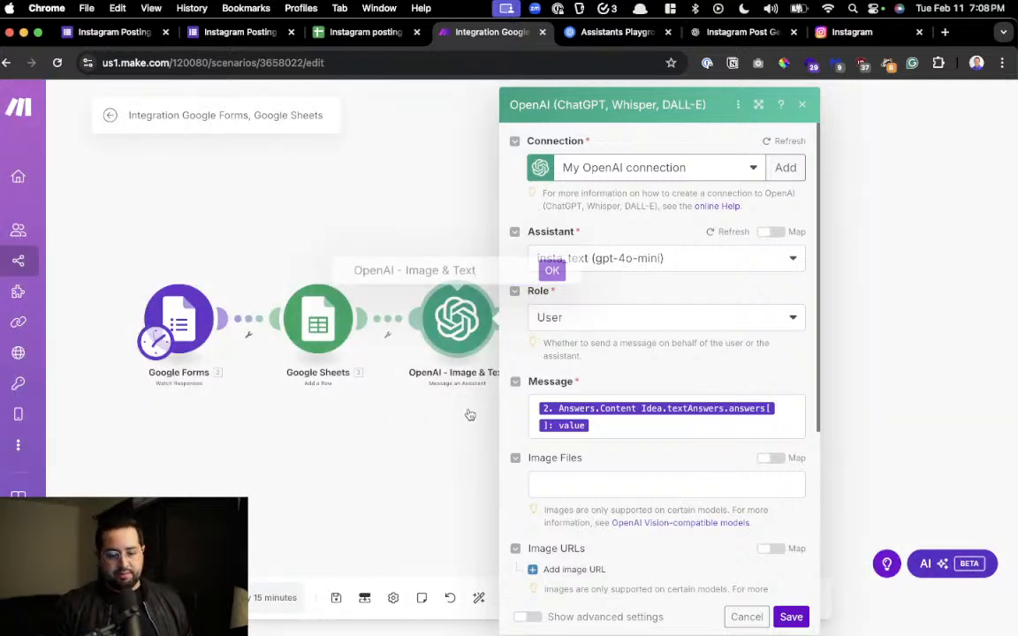
left_click(402, 273, "shift")
type("Text &")
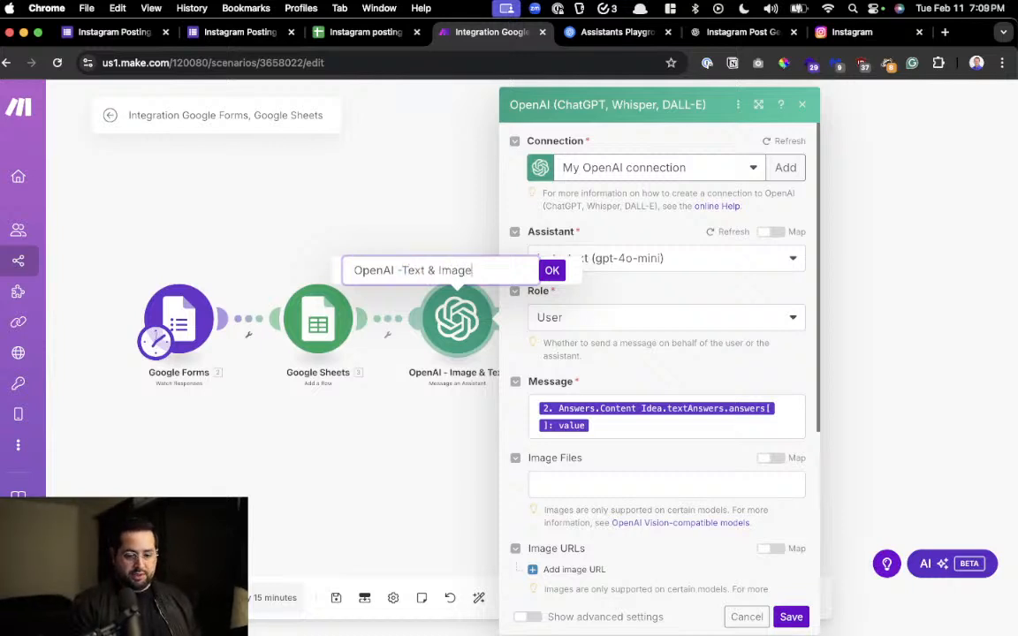
key("Return")
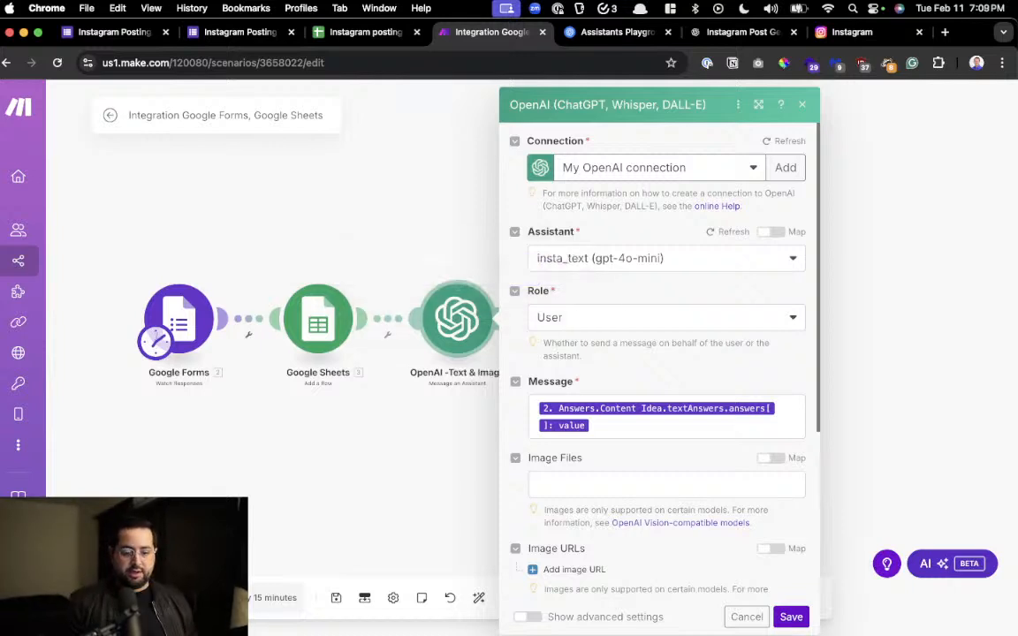
left_click(474, 382)
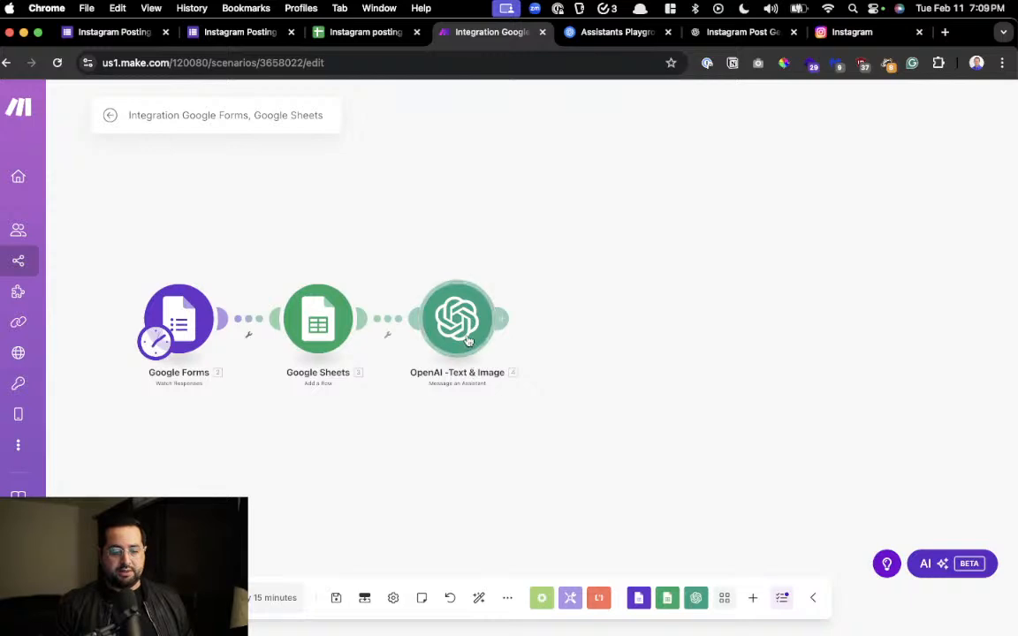
Rename the OpenAI module to "OpenAI -Text & Image Prompt"
right_click(470, 340)
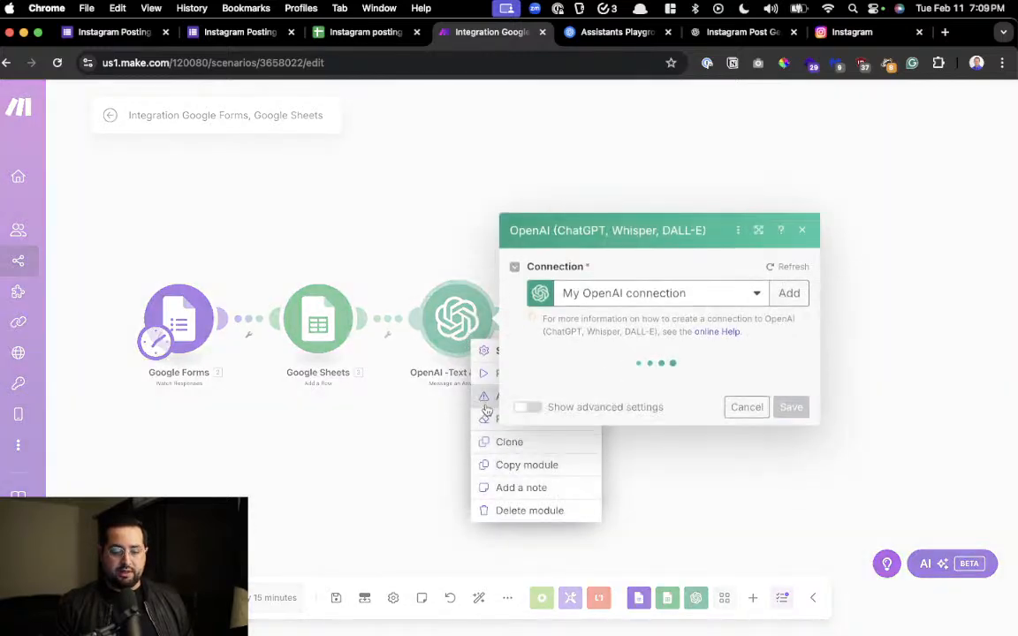
left_click(718, 479)
right_click(457, 347)
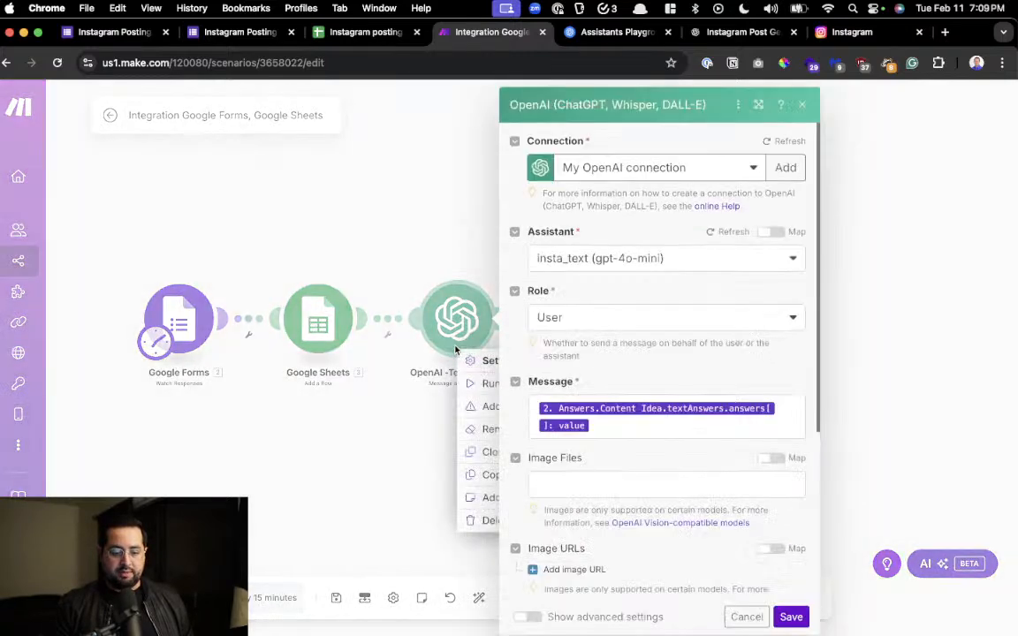
left_click(482, 430)
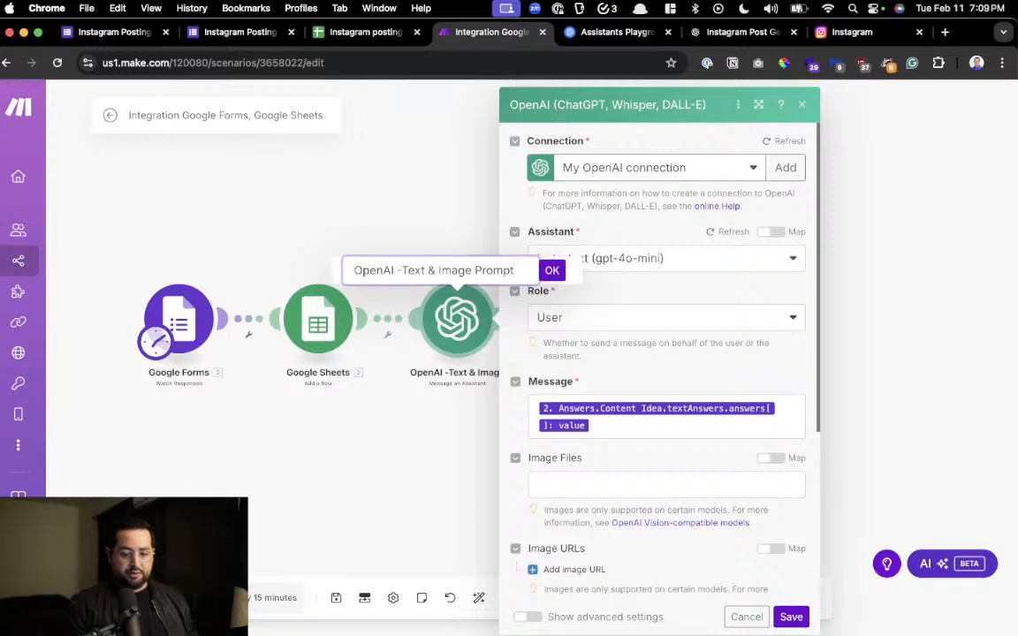
key("Return")
left_click(422, 439)
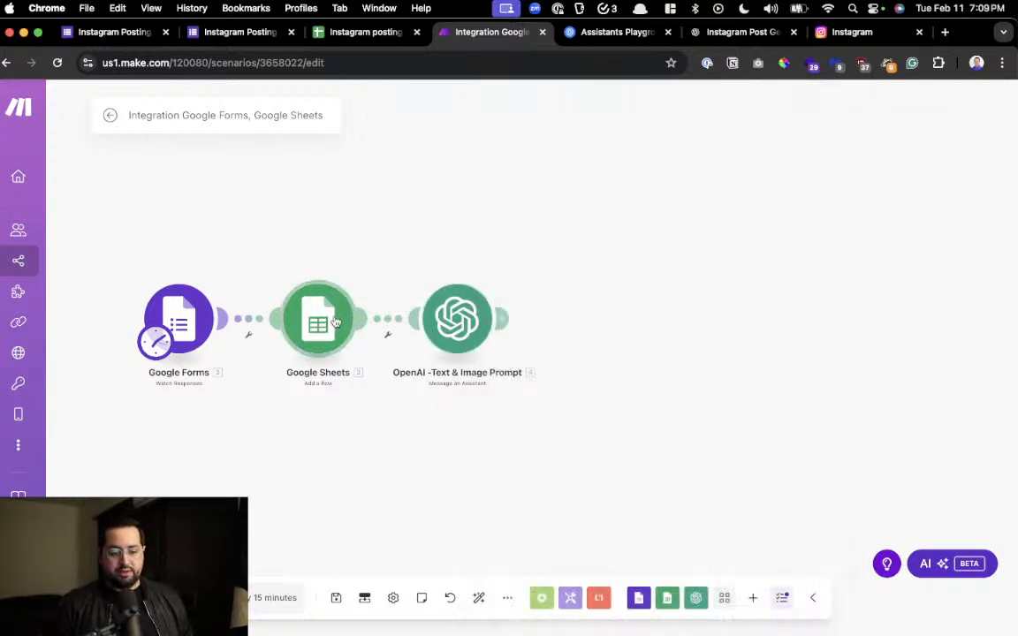
Check the OpenAI module's insta_text assistant and Content Idea message mapping against the Assistants playground, and save the module settings
left_click(444, 322)
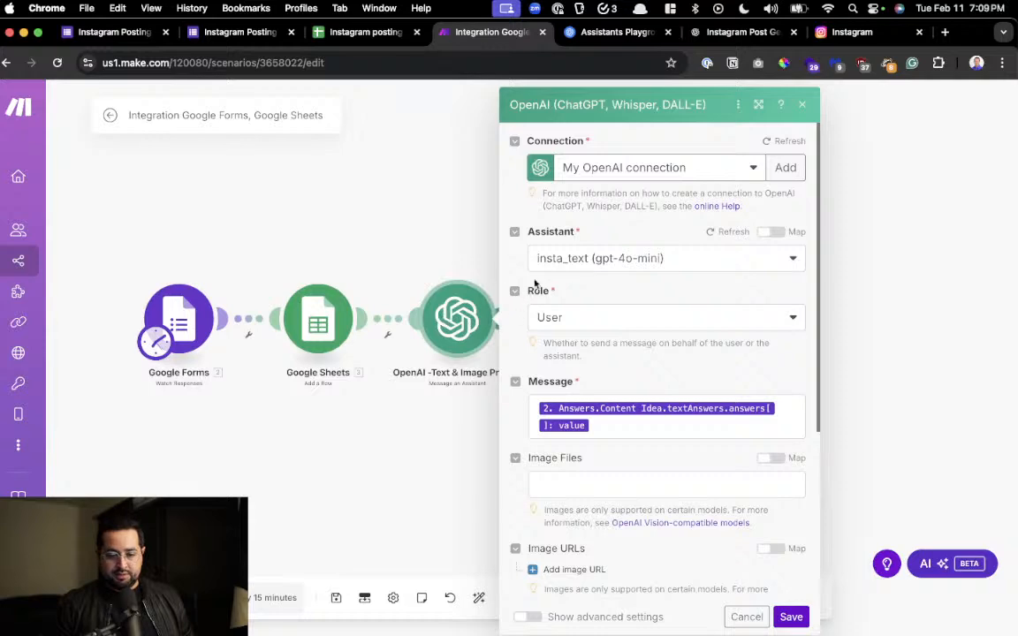
left_click(614, 31)
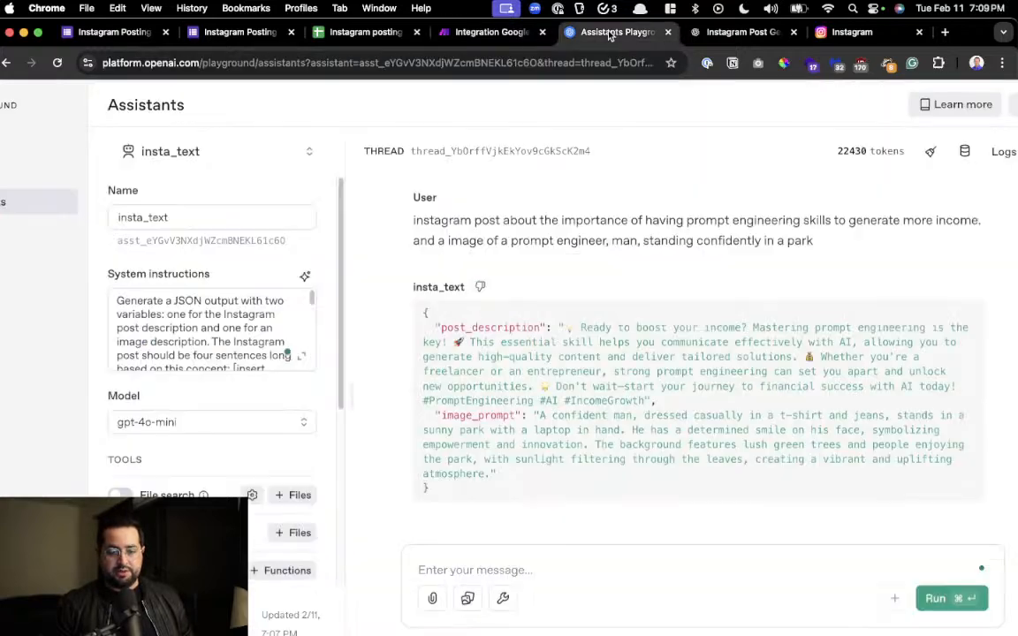
left_click(477, 32)
left_click_drag(541, 408, 587, 426)
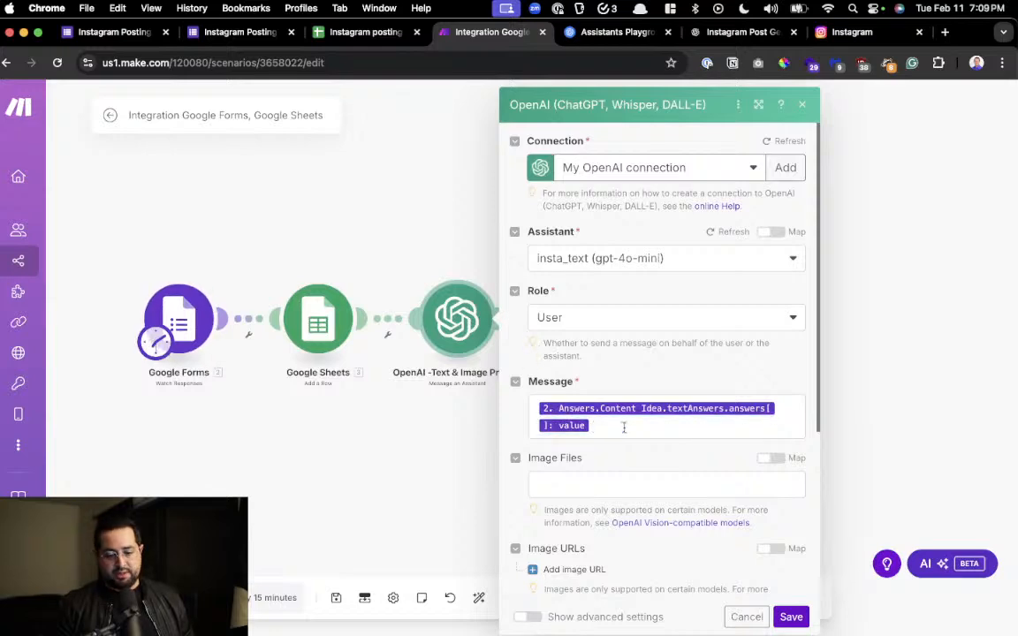
scroll(624, 427, "down", 5)
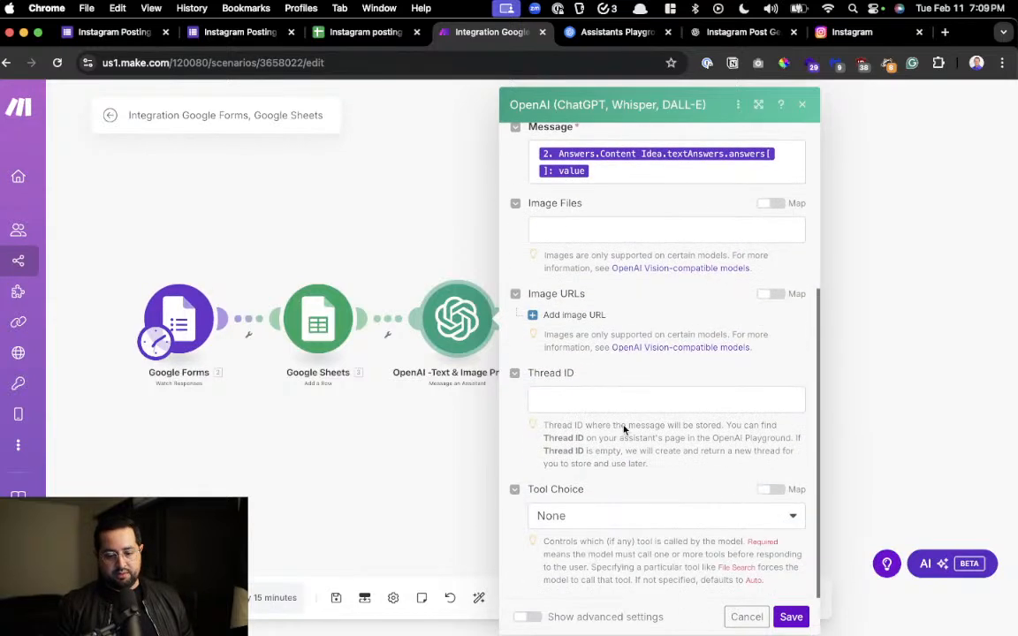
scroll(624, 427, "up", 5)
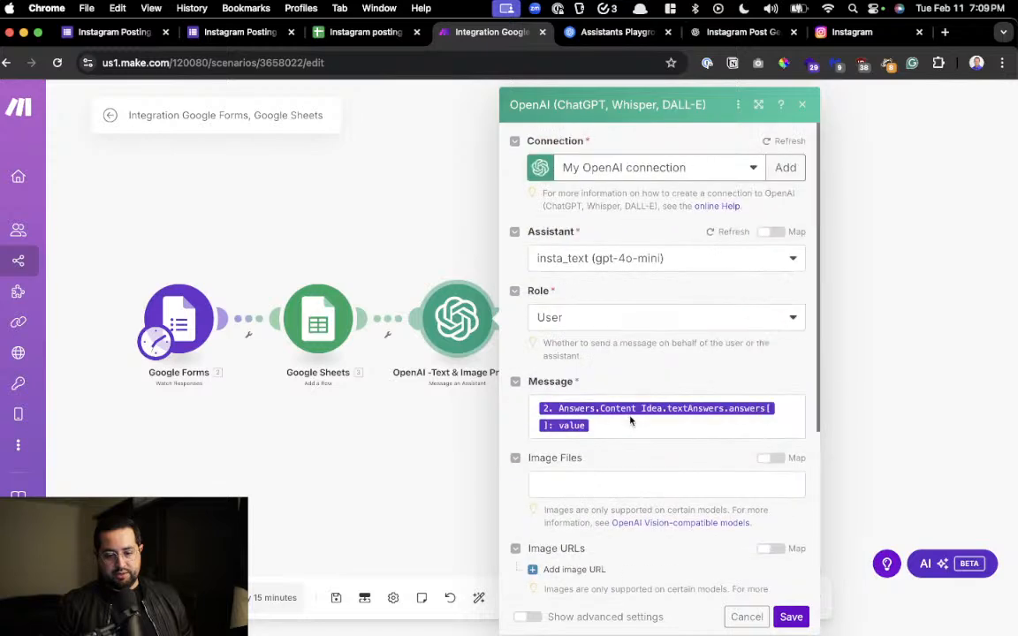
scroll(630, 418, "down", 5)
left_click(791, 617)
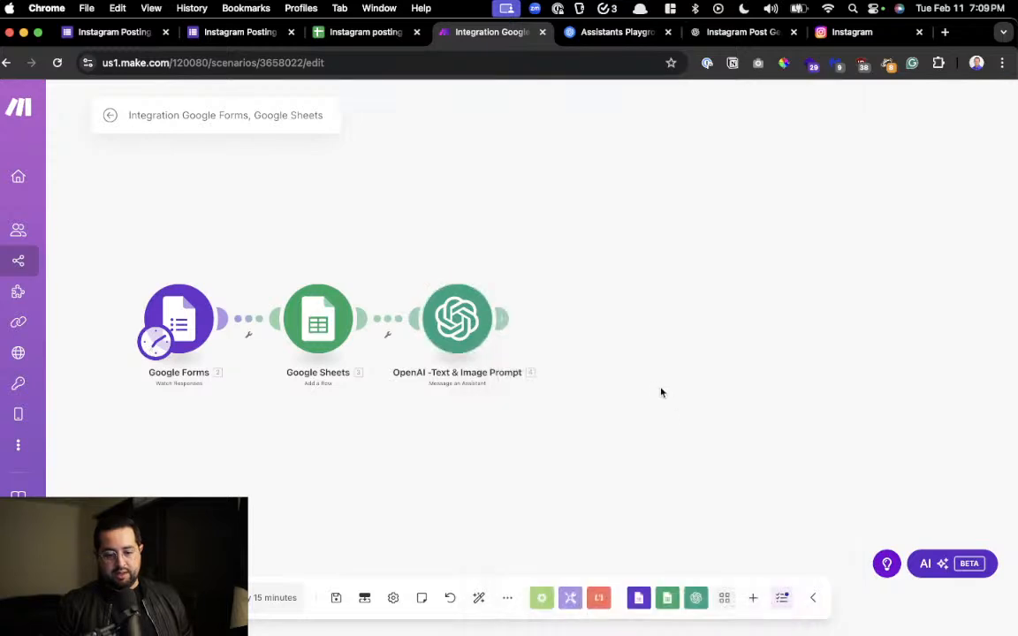
Run only the OpenAI module, using the copied Instagram request about prompt engineering skills as the Content Idea value
right_click(451, 325)
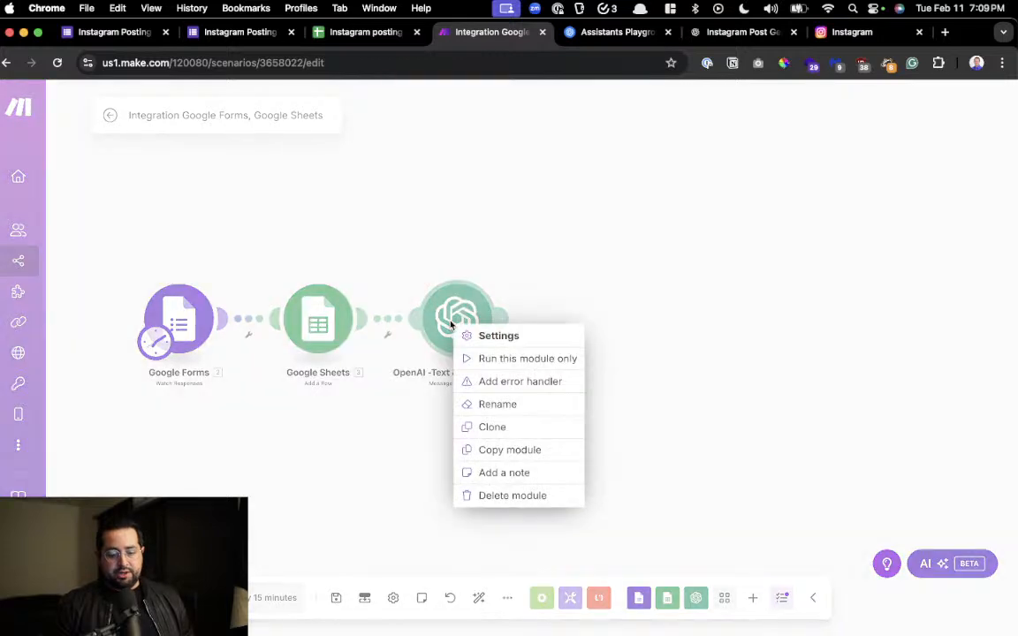
left_click(495, 361)
left_click(627, 434)
key("alt+super+c")
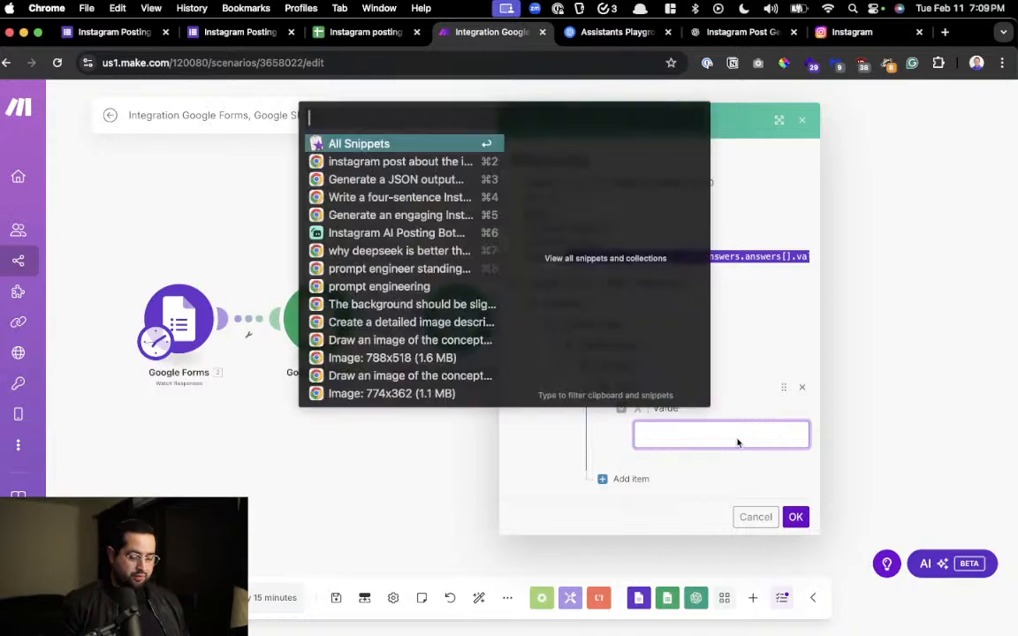
key("Down")
key("Return")
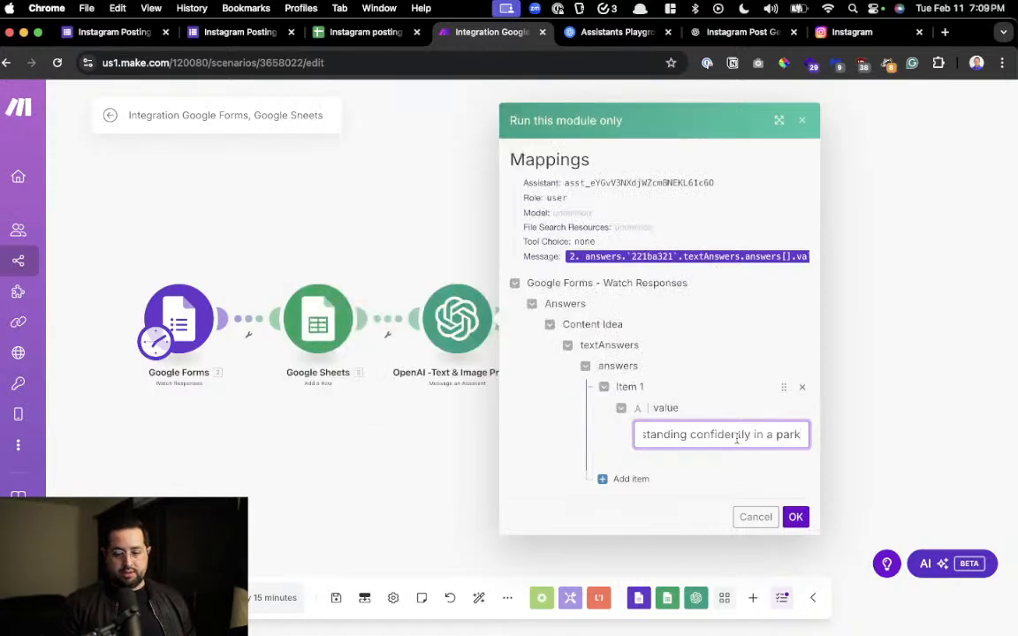
left_click(795, 517)
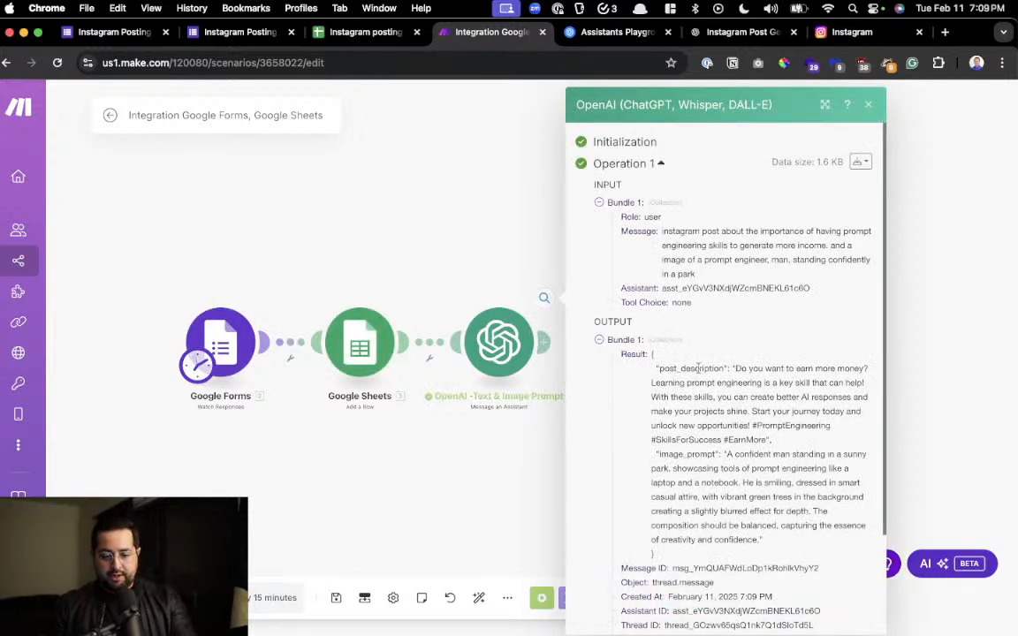
Highlight the post_description and image_prompt keys in the OpenAI module's output, and close the run results
left_click_drag(659, 368, 712, 383)
left_click_drag(668, 454, 713, 456)
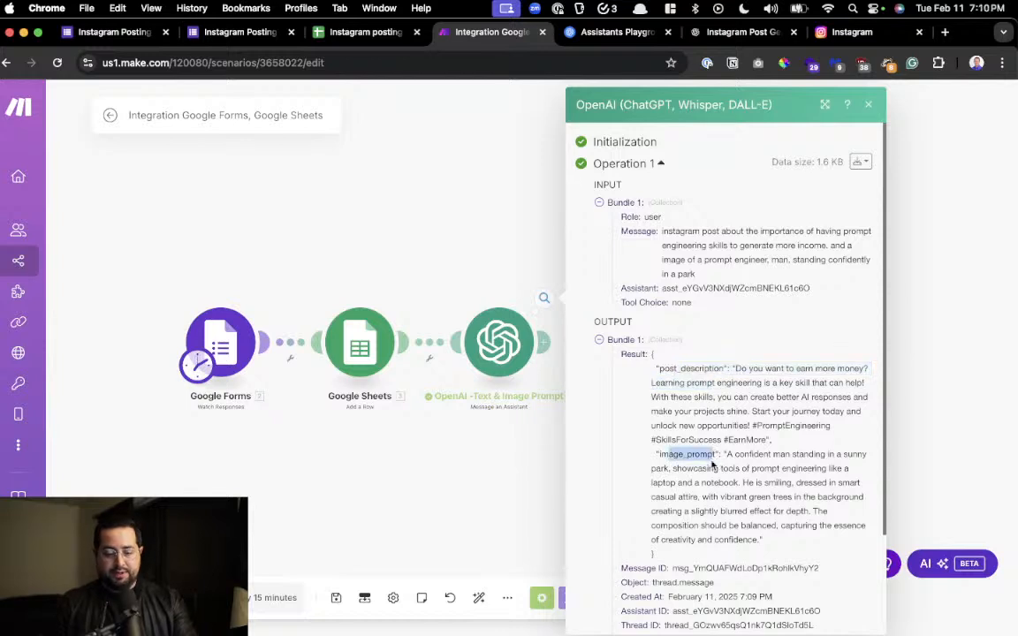
left_click(914, 357)
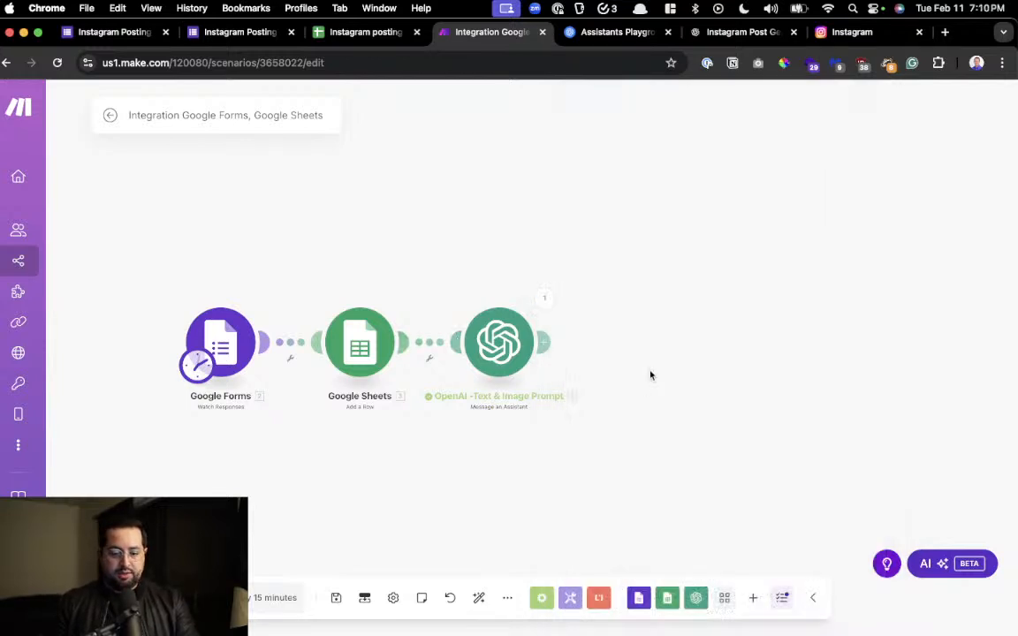
Add a JSON module of type Parse JSON after the OpenAI module
left_click(548, 342)
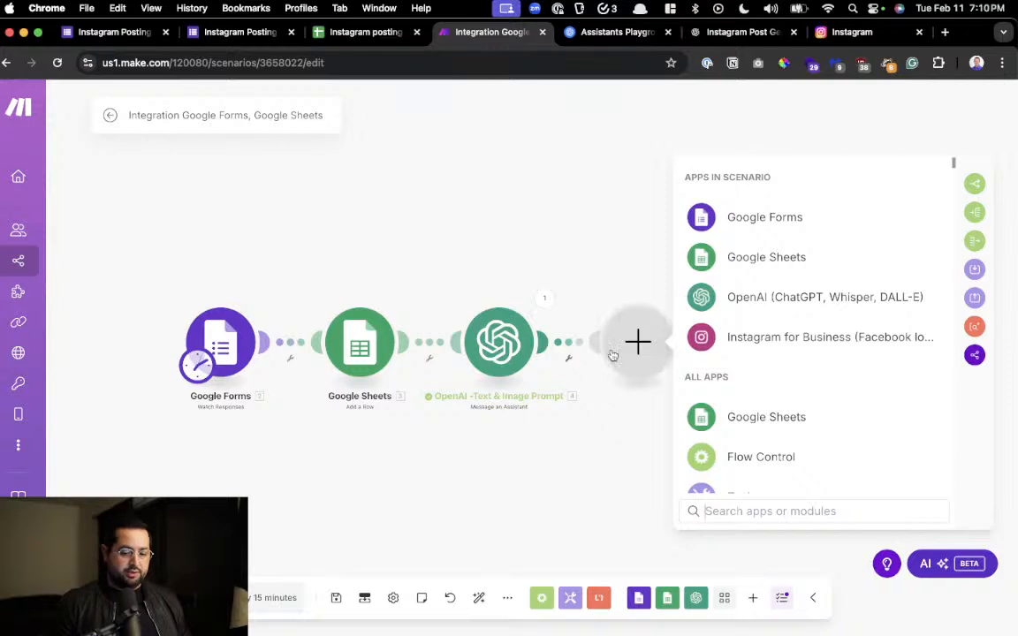
type("json")
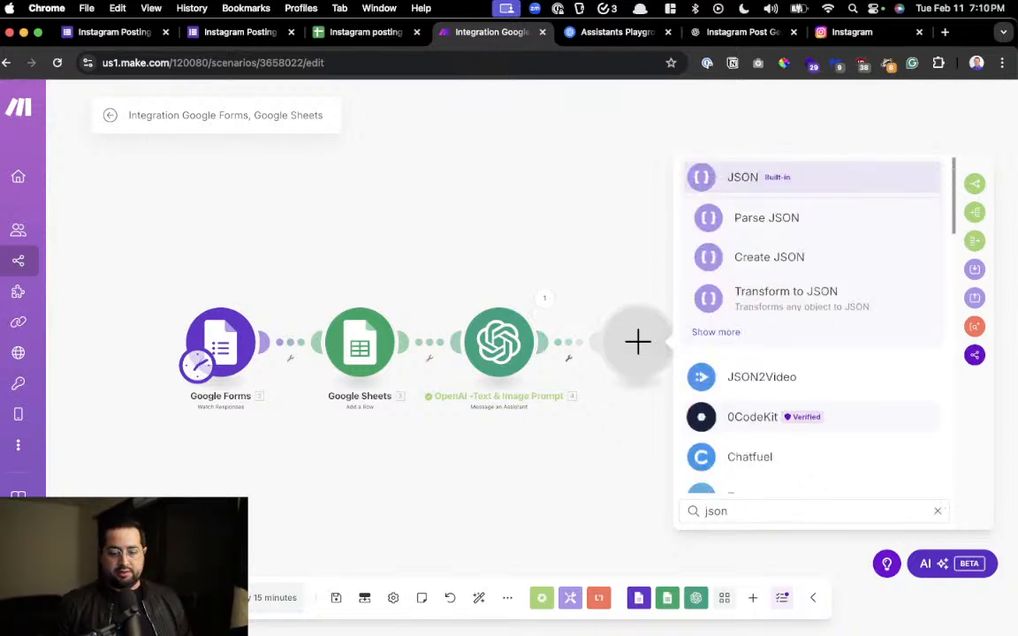
left_click(804, 176)
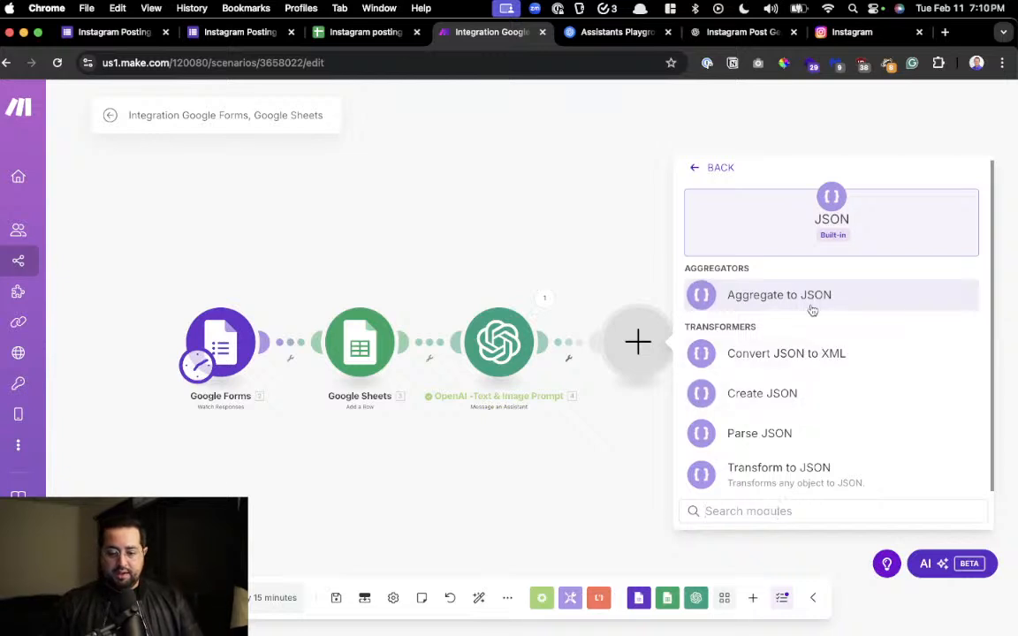
left_click(806, 431)
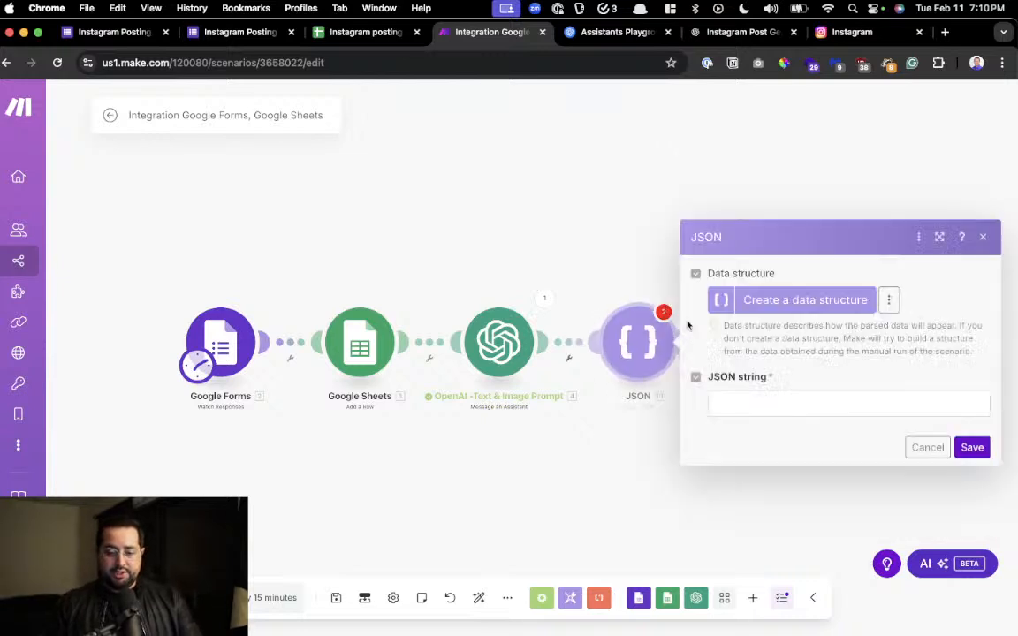
Map the OpenAI module's Result as the JSON string of the Parse JSON module and save its settings
left_click(725, 403)
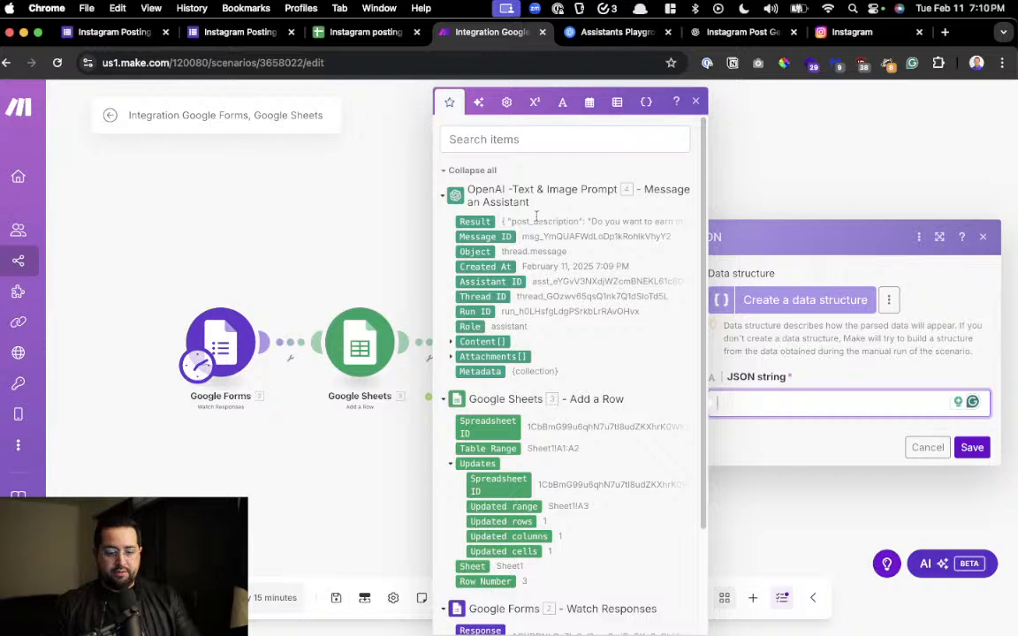
scroll(520, 209, "up", 5)
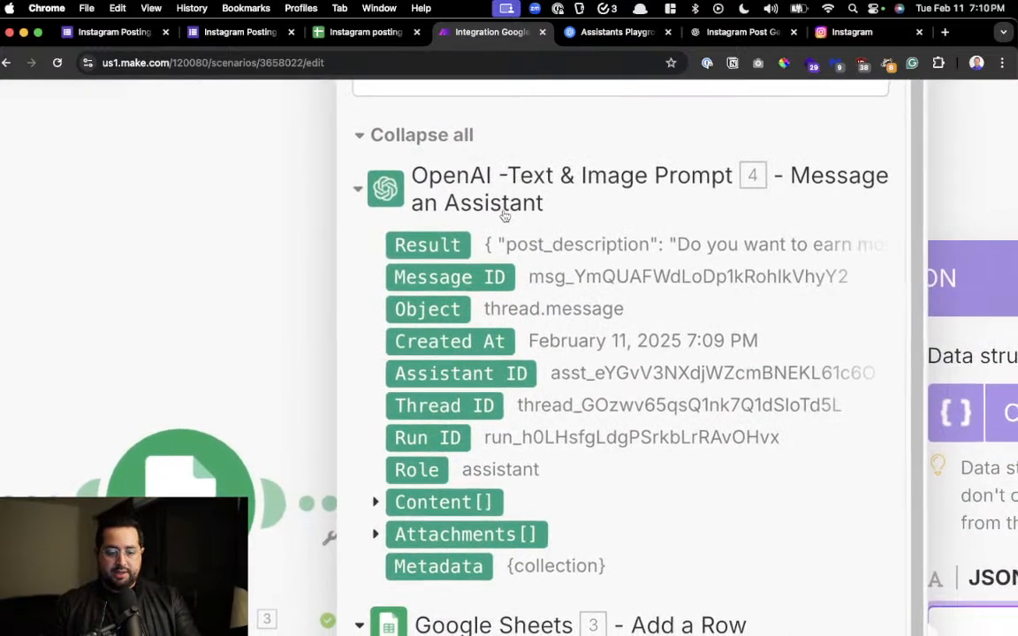
left_click(442, 244)
scroll(623, 306, "down", 5)
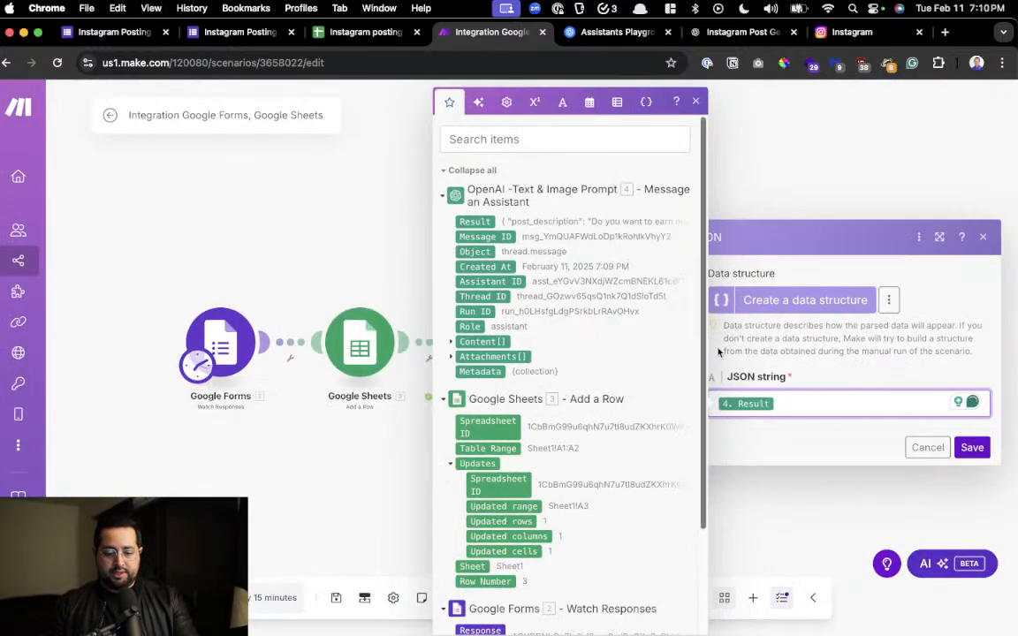
left_click(972, 448)
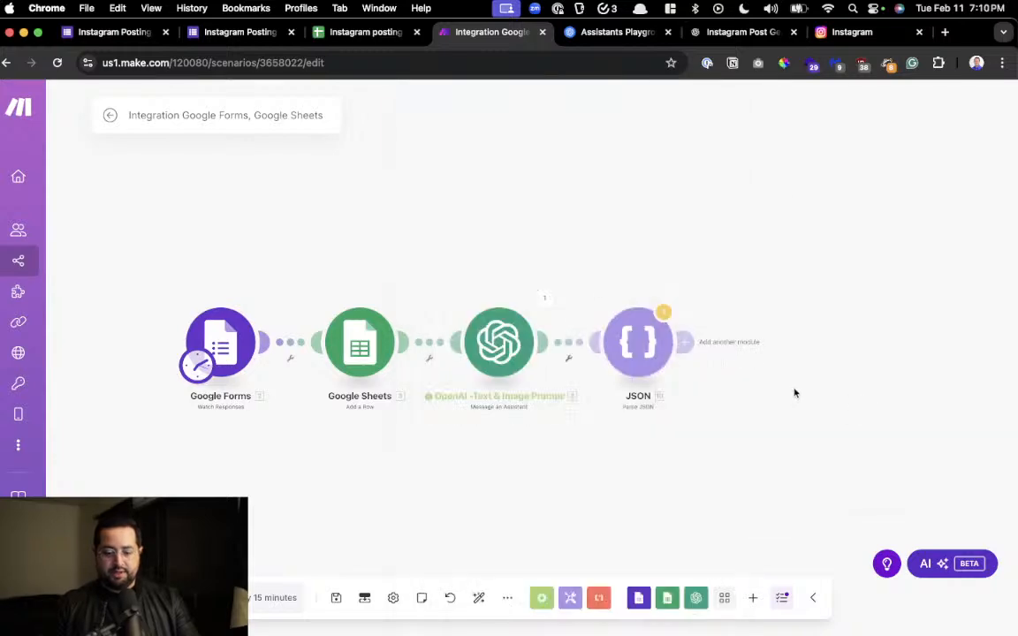
right_click(638, 347)
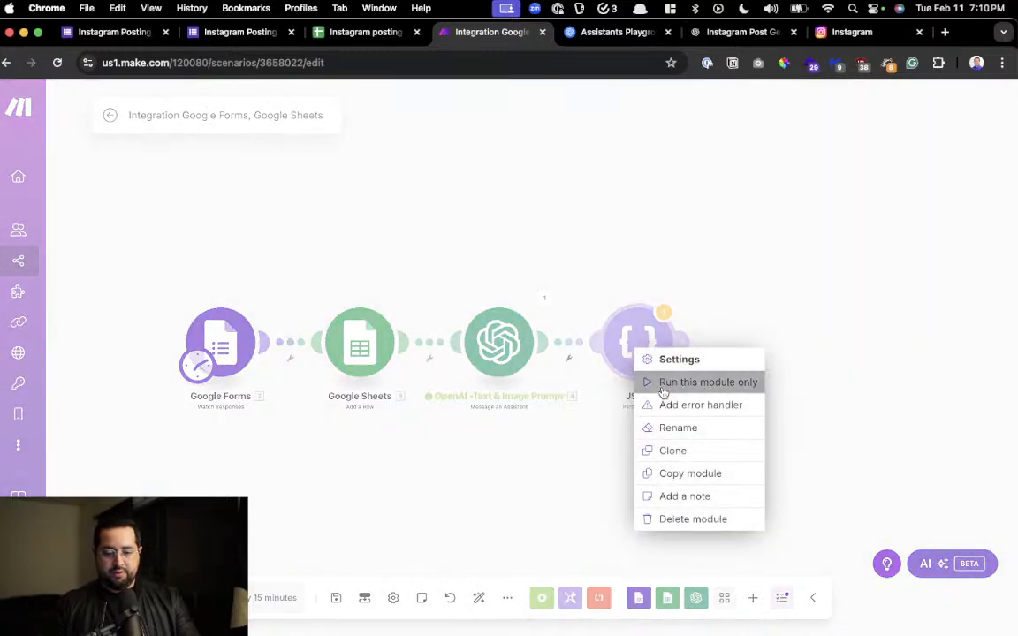
left_click(662, 386)
left_click(757, 394)
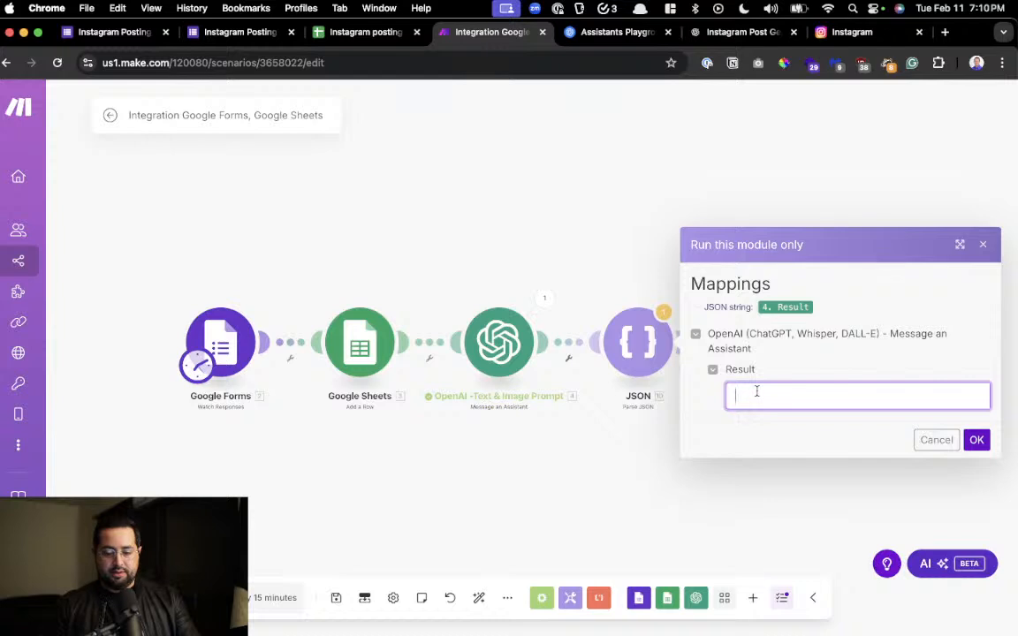
left_click(937, 439)
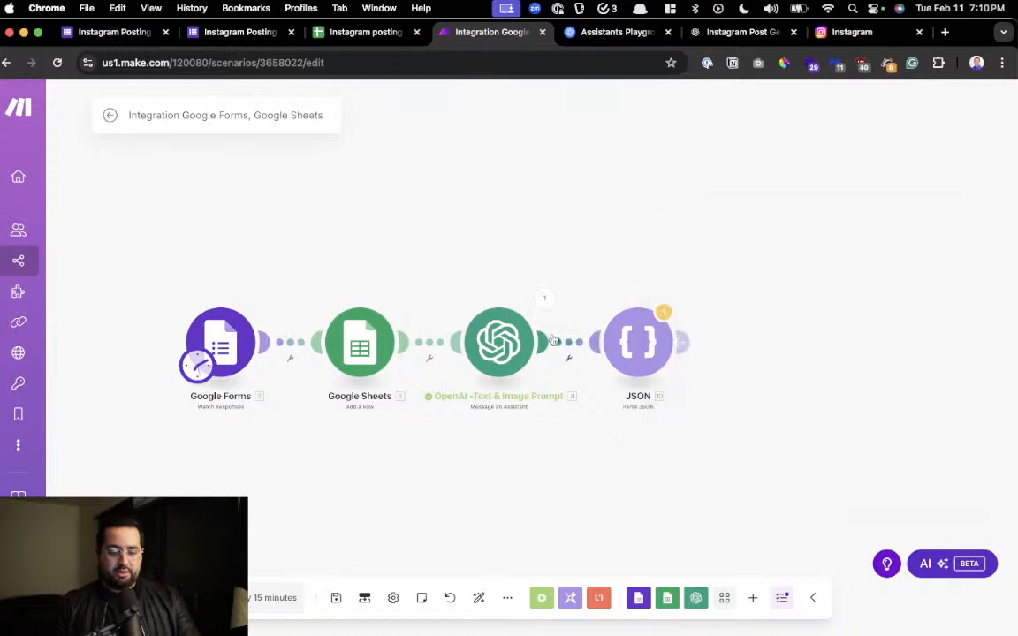
Copy the full JSON Result text, braces included, from the OpenAI module's last run output and close the output
left_click(487, 349)
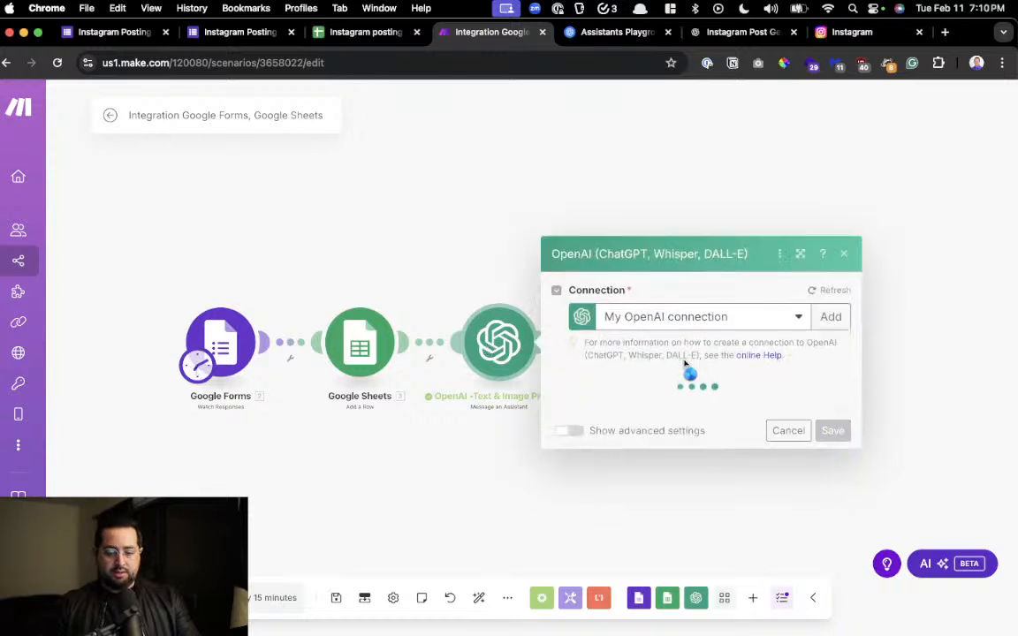
left_click(521, 294)
left_click(544, 297)
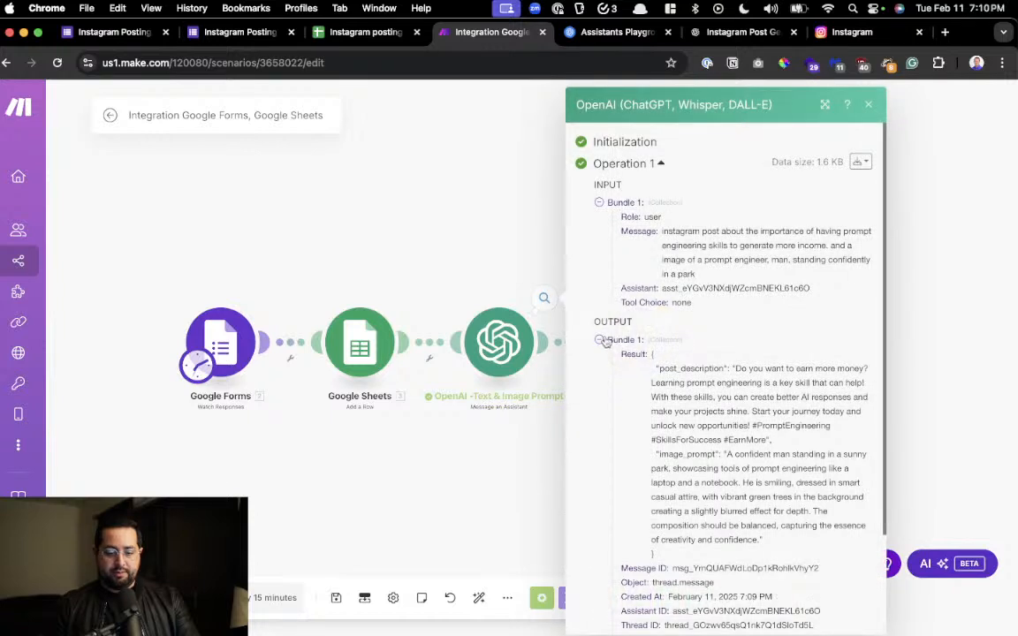
left_click_drag(655, 357, 659, 560)
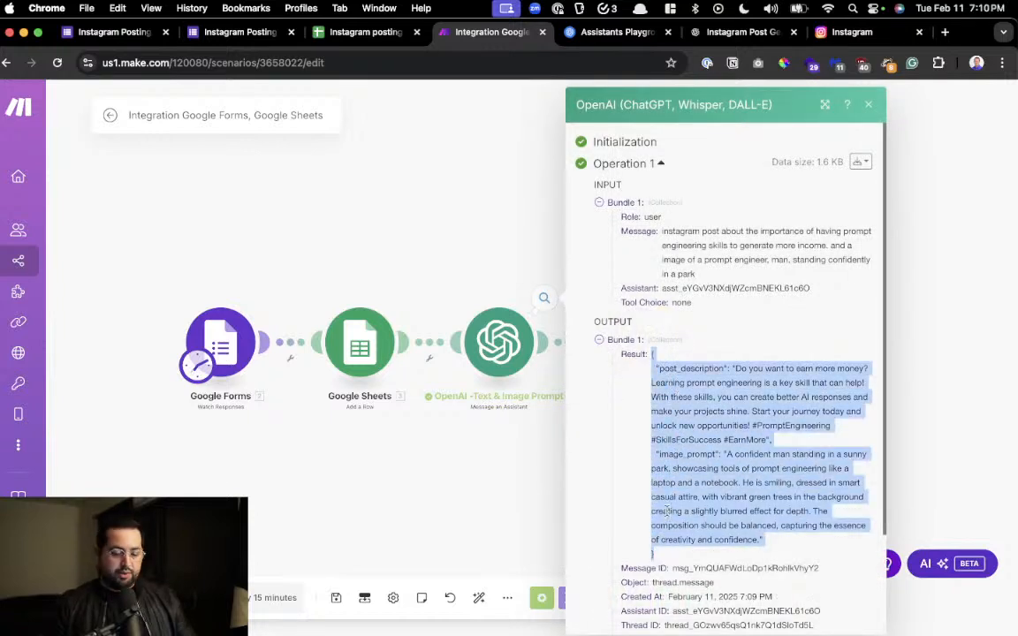
key("Escape")
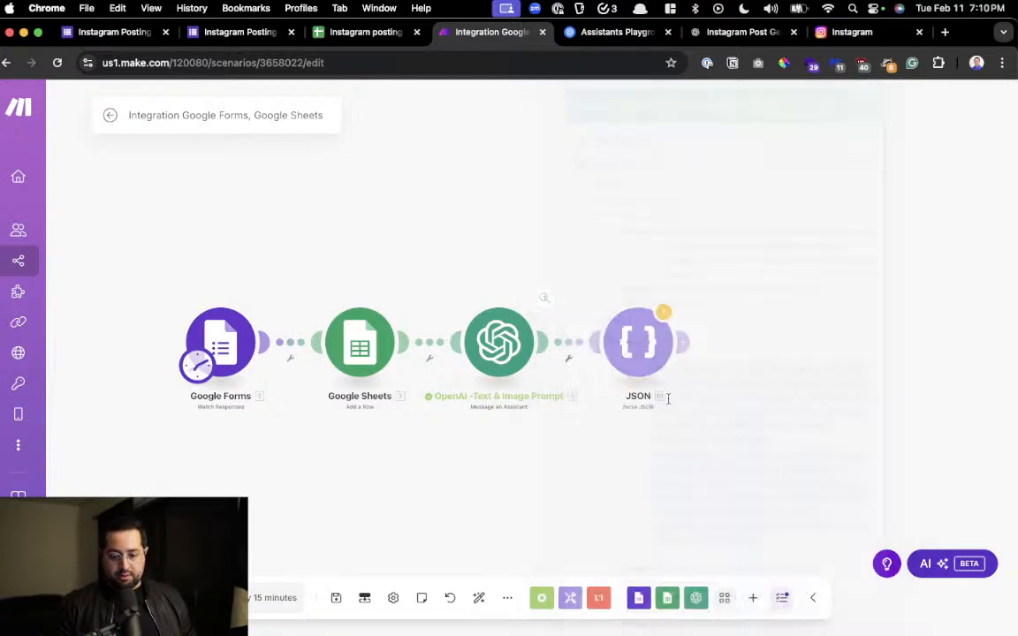
Run only the JSON module, using the copied OpenAI JSON text as the Result value
right_click(649, 353)
left_click(666, 386)
left_click(756, 394)
key("super+v")
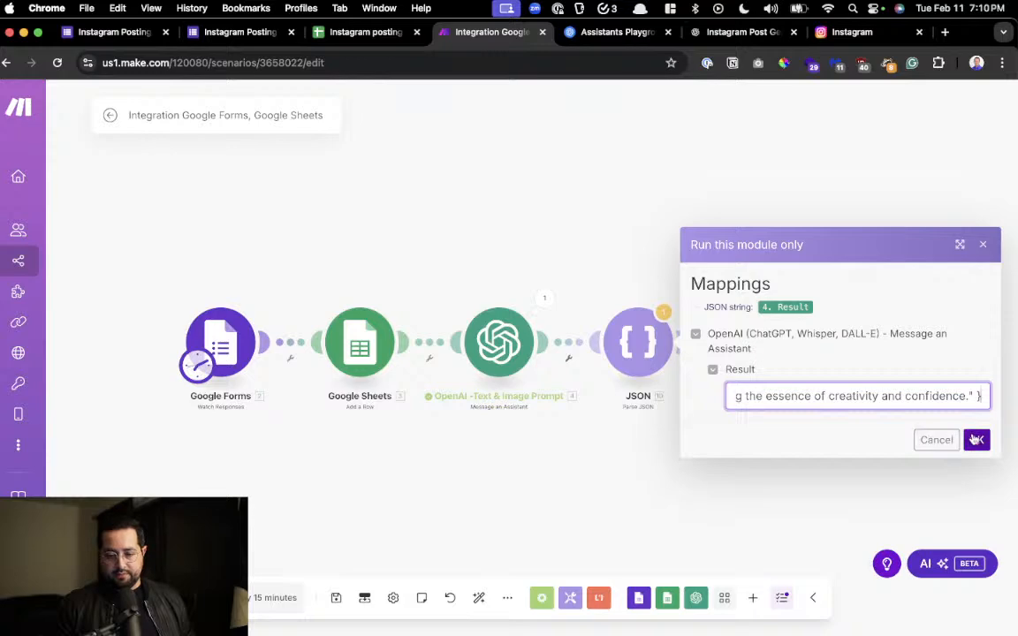
left_click(977, 440)
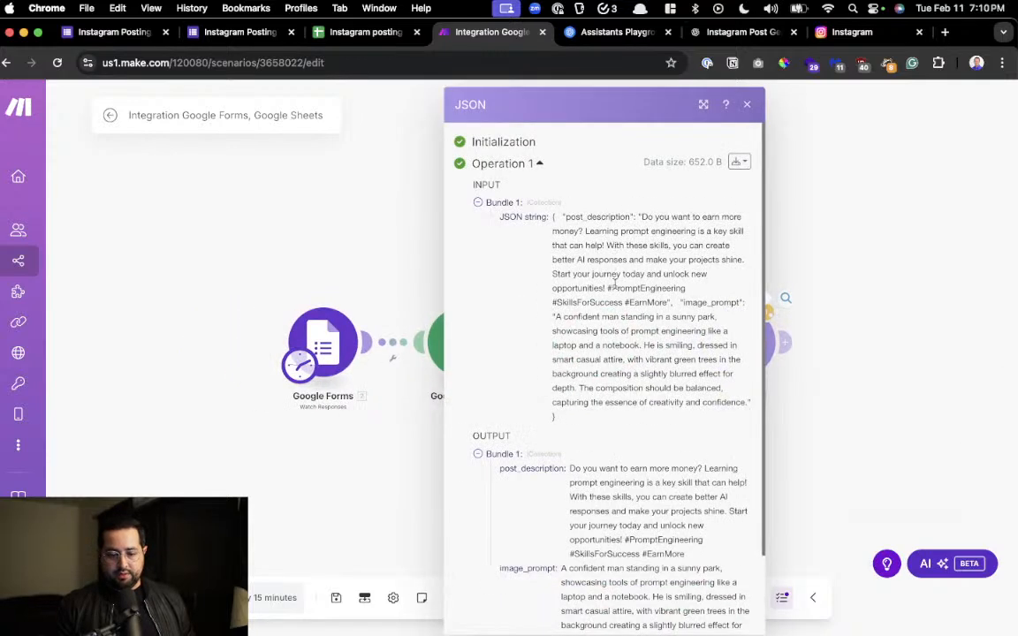
Examine the post_description and image_prompt entries in the JSON module's output, and close the run results
scroll(709, 313, "down", 2)
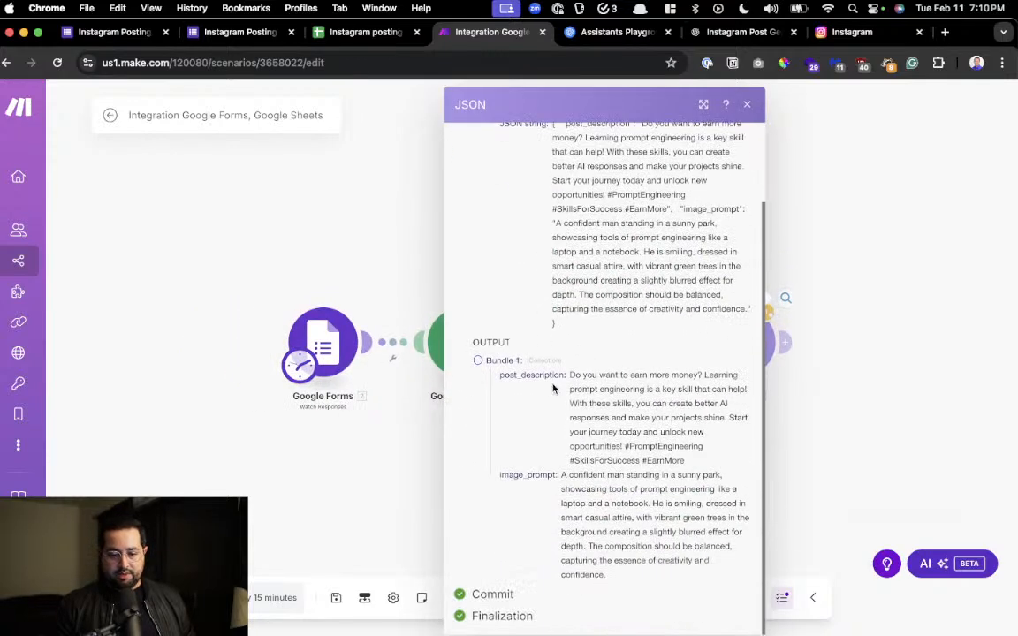
left_click_drag(503, 375, 582, 375)
left_click_drag(514, 475, 552, 471)
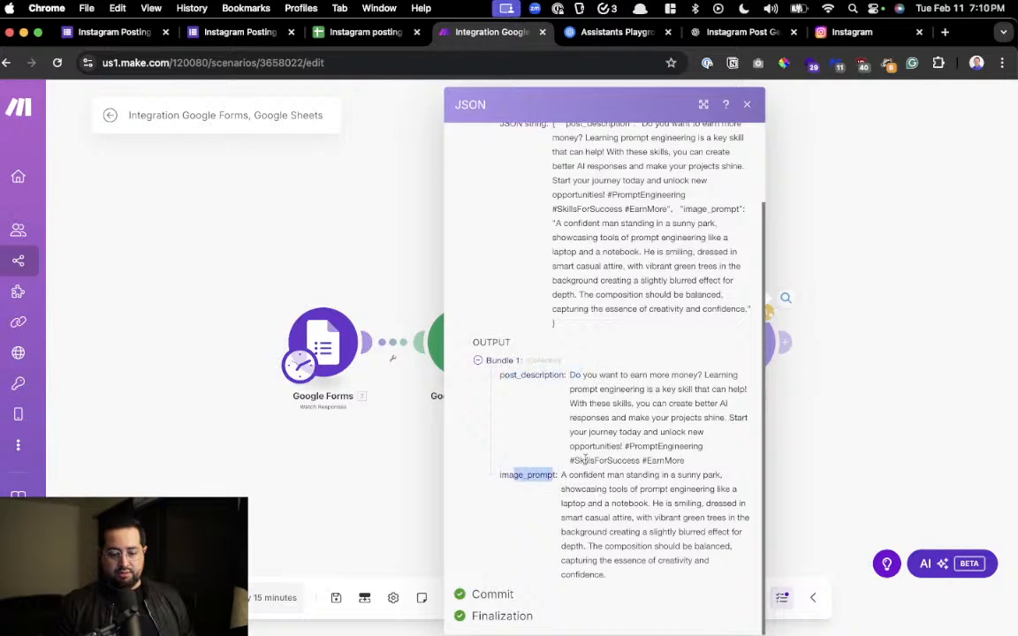
left_click(861, 430)
left_click_drag(866, 398, 571, 426)
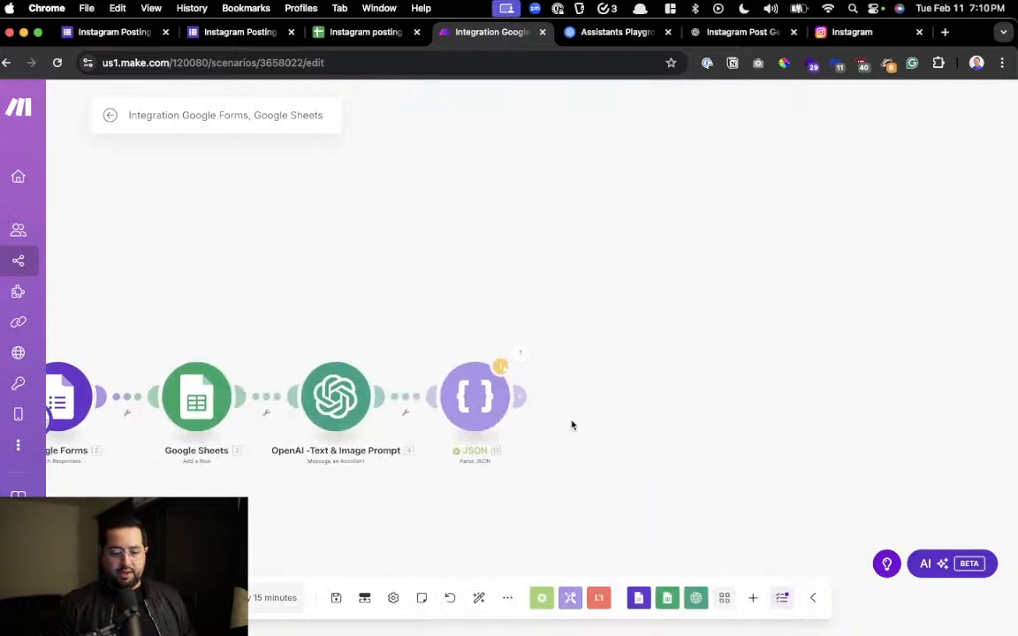
left_click(523, 397)
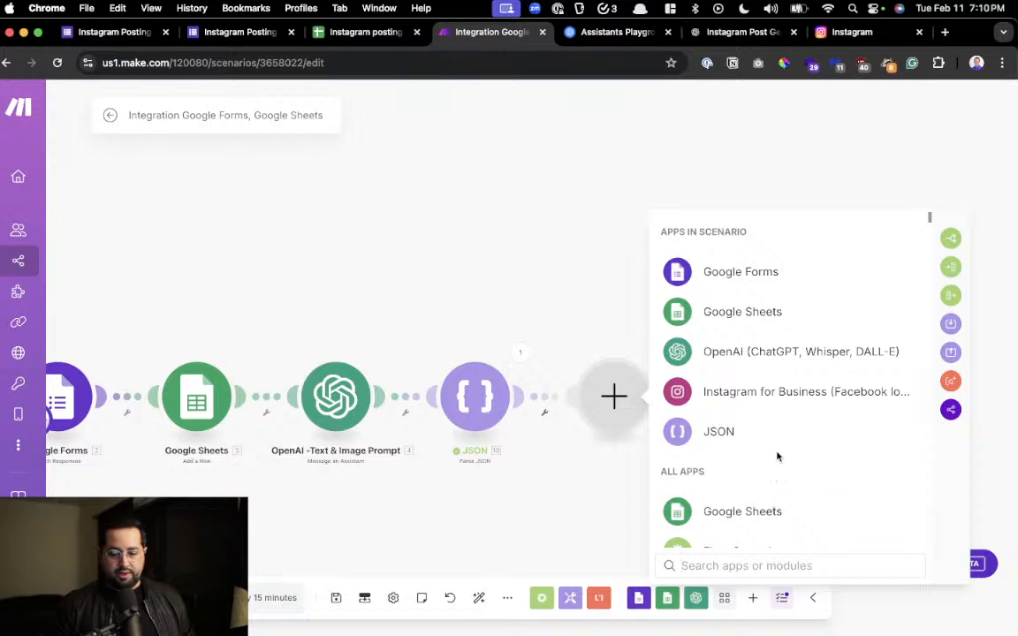
left_click(784, 392)
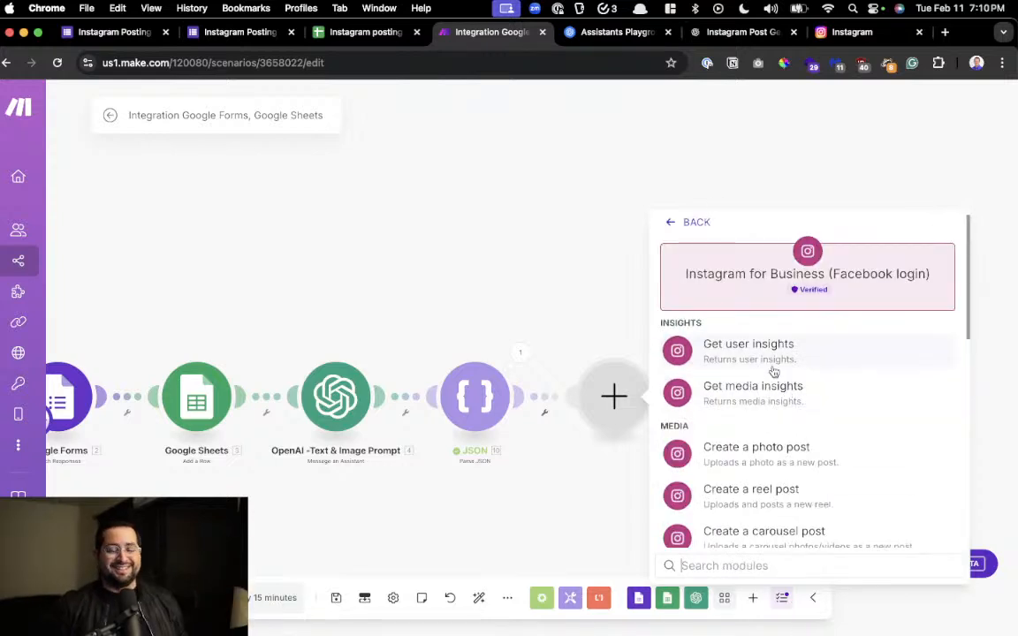
scroll(780, 397, "down", 2)
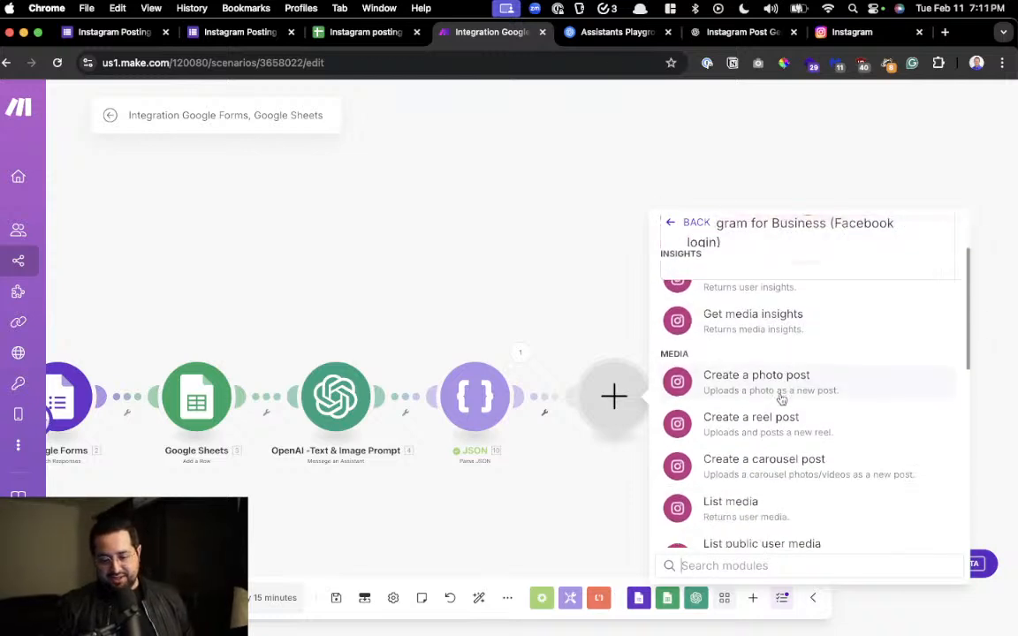
left_click(780, 389)
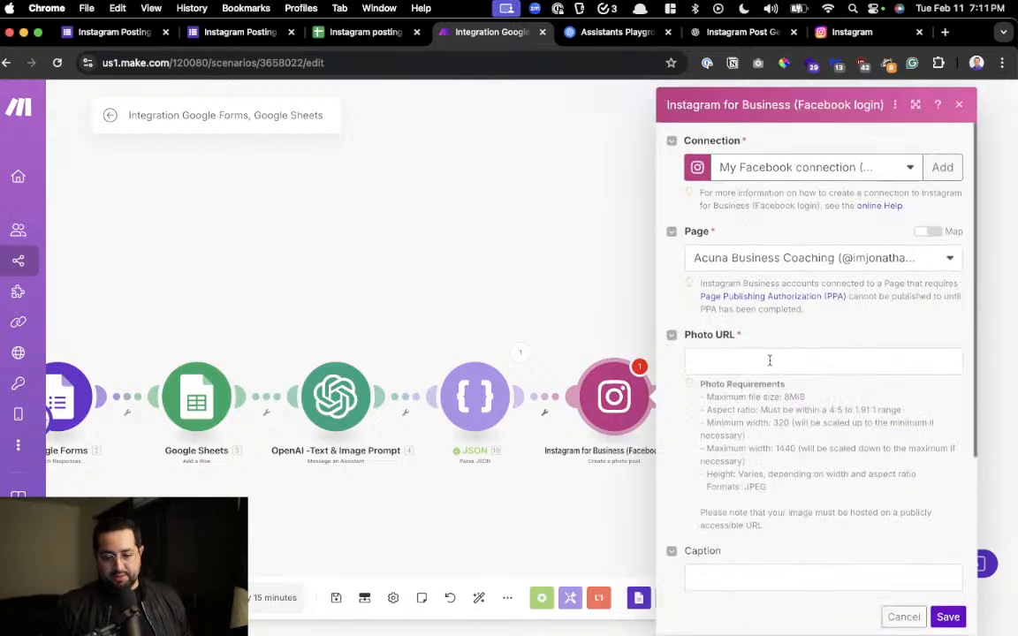
left_click(769, 361)
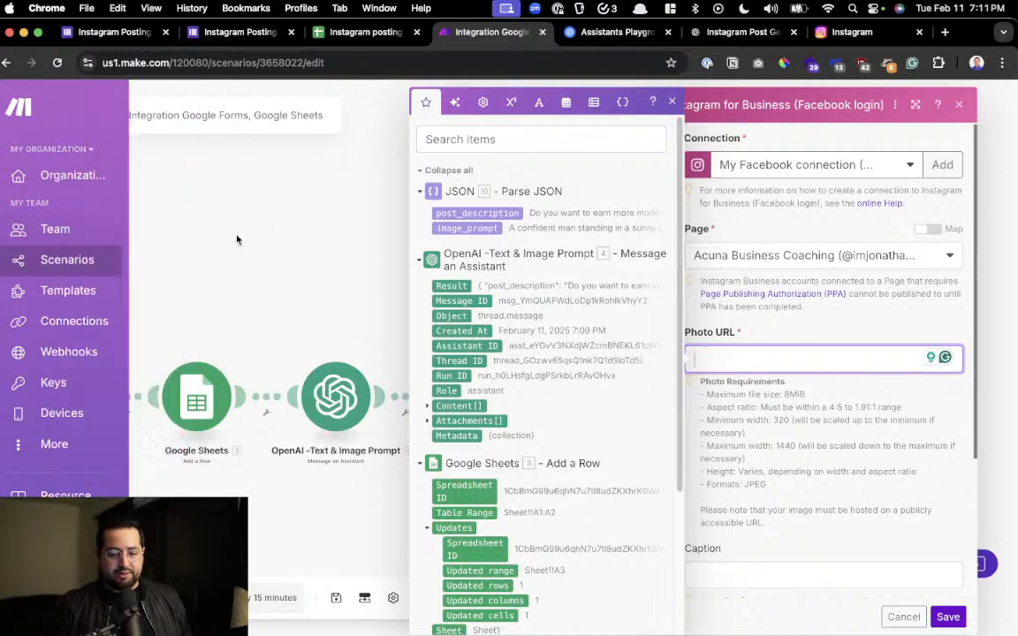
left_click(237, 226)
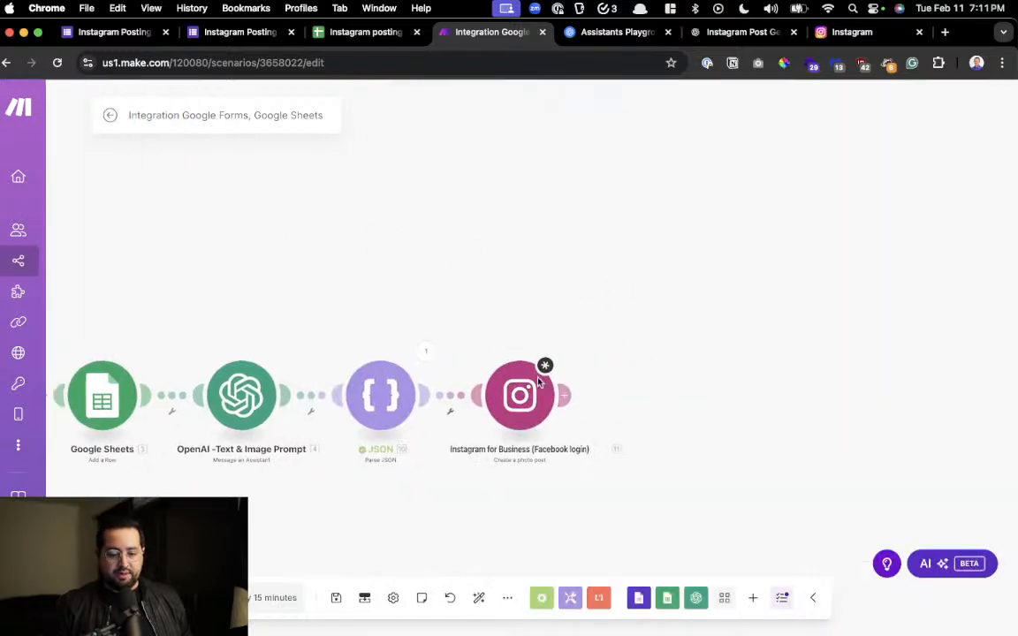
right_click(517, 398)
left_click(552, 570)
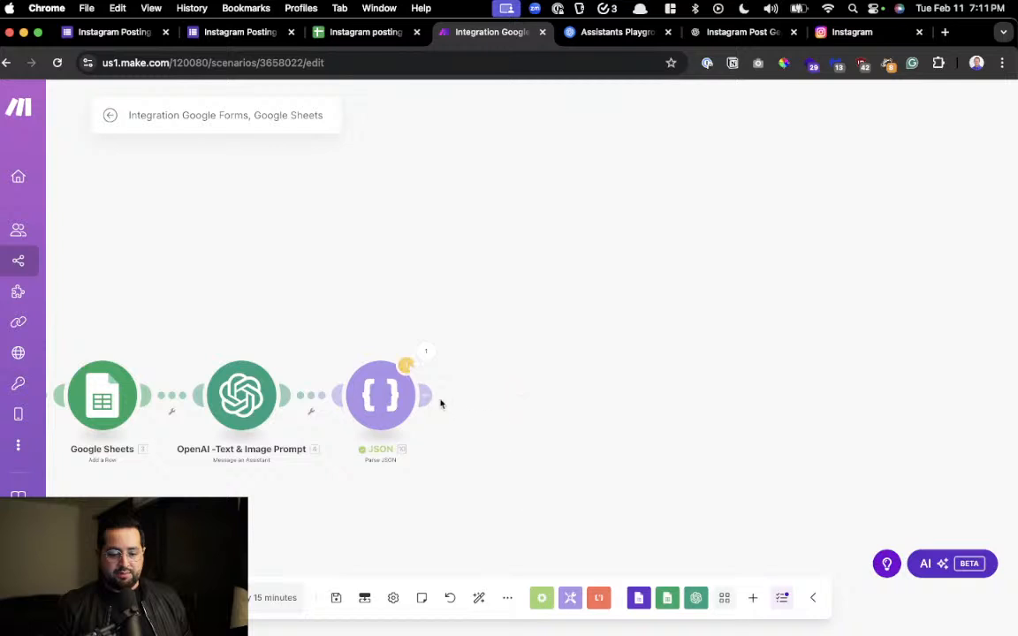
Add an OpenAI module of type Generate an Image after the JSON module
left_click(519, 398)
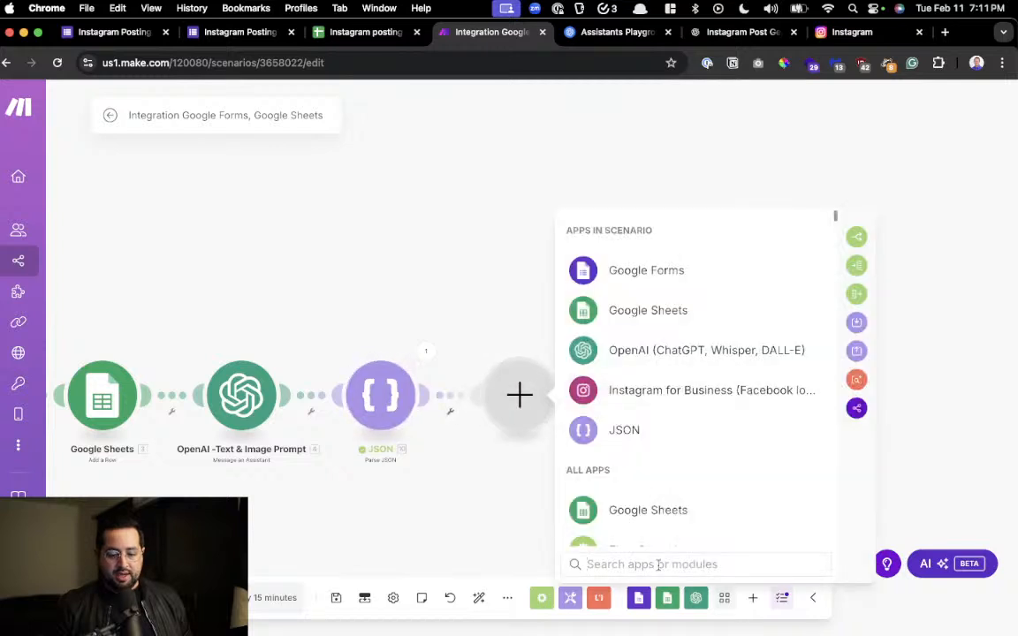
left_click(661, 351)
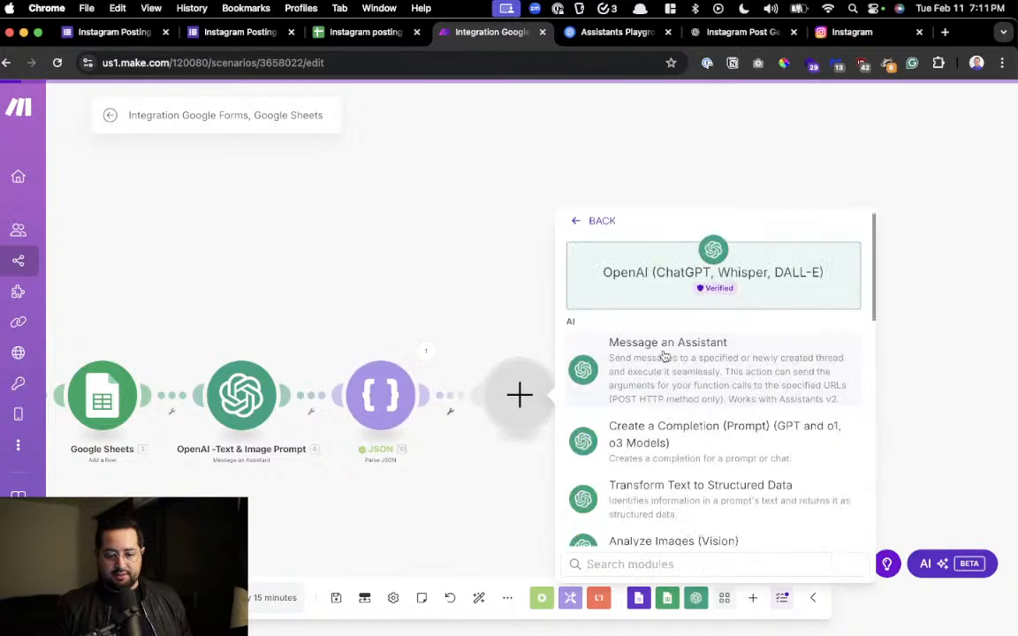
scroll(671, 417, "down", 5)
left_click(675, 414)
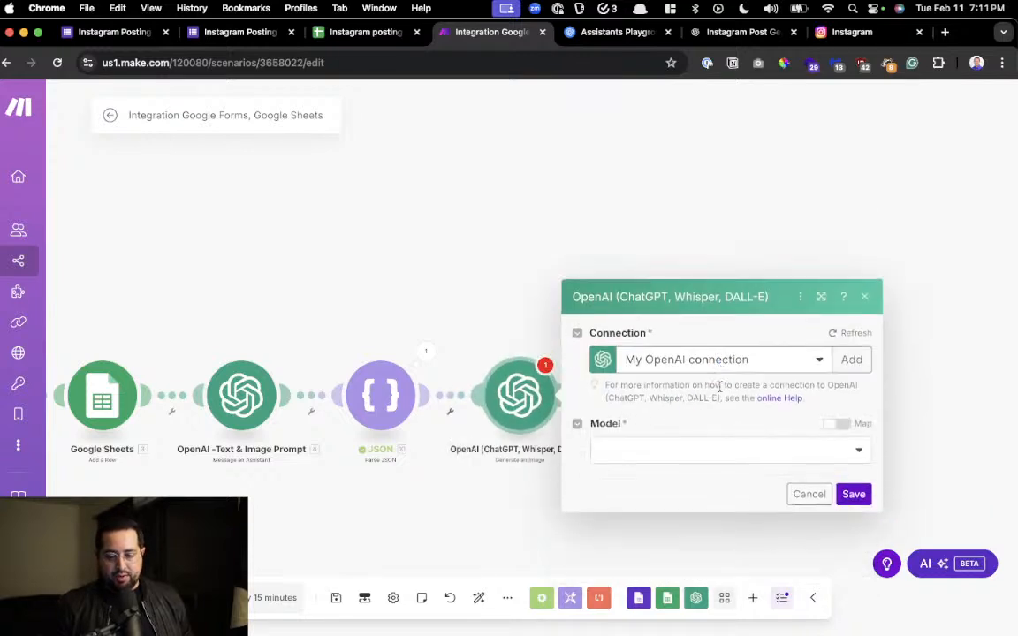
Set the image module's model to Dall-E 3, map image_prompt from Parse JSON as its prompt, and save the settings
left_click(659, 456)
left_click(687, 449)
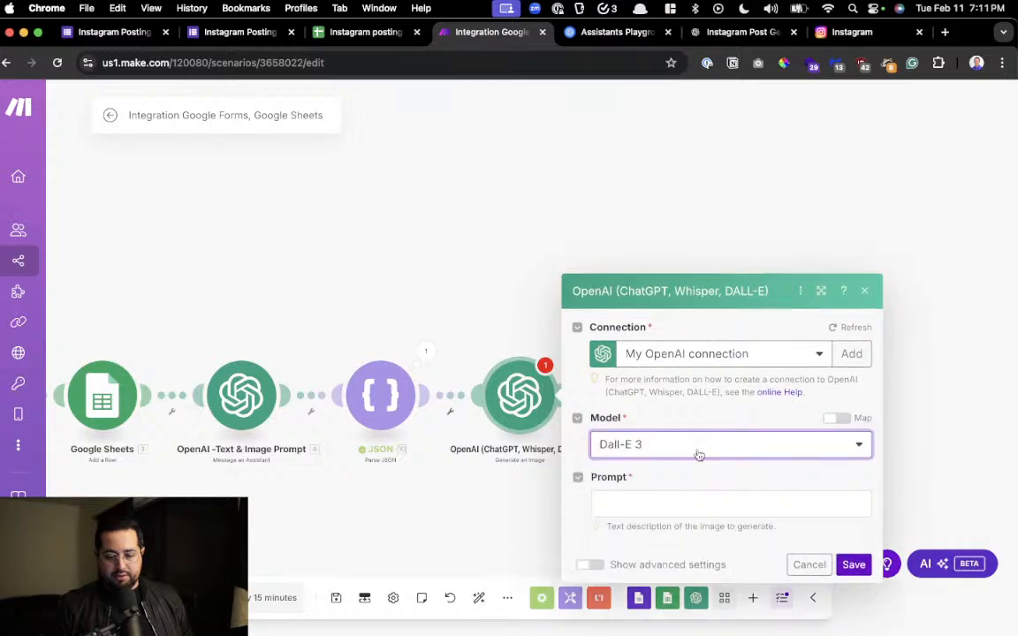
left_click(694, 463)
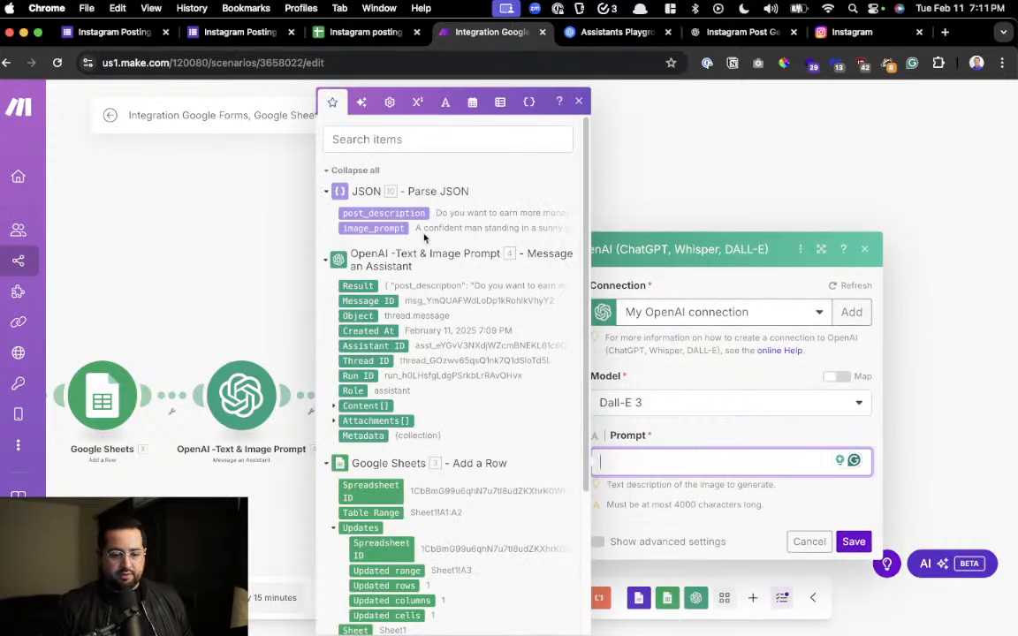
scroll(409, 227, "up", 10)
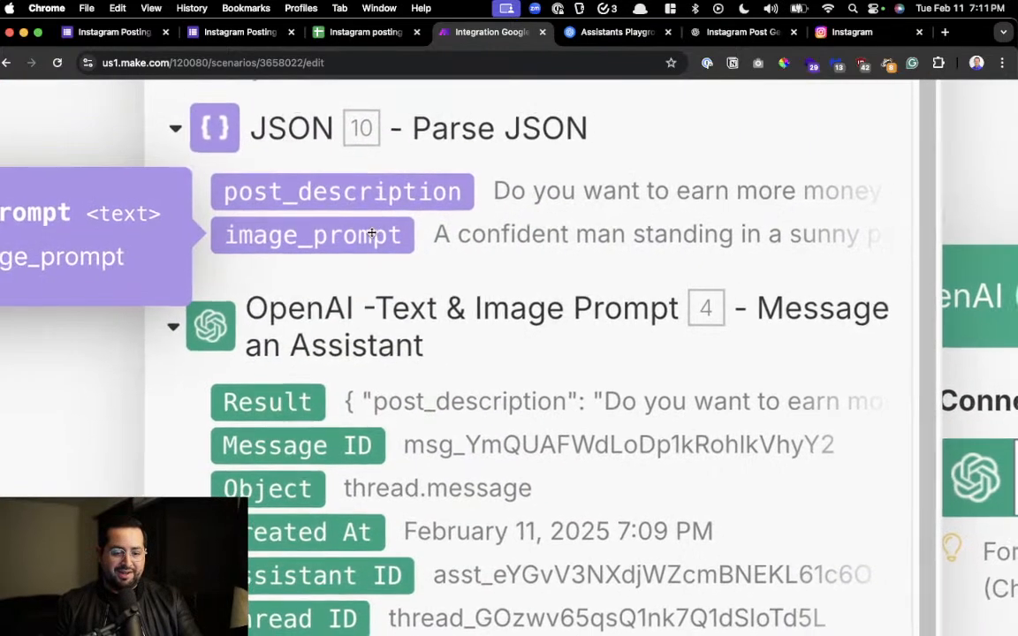
scroll(367, 233, "down", 10)
left_click(365, 232)
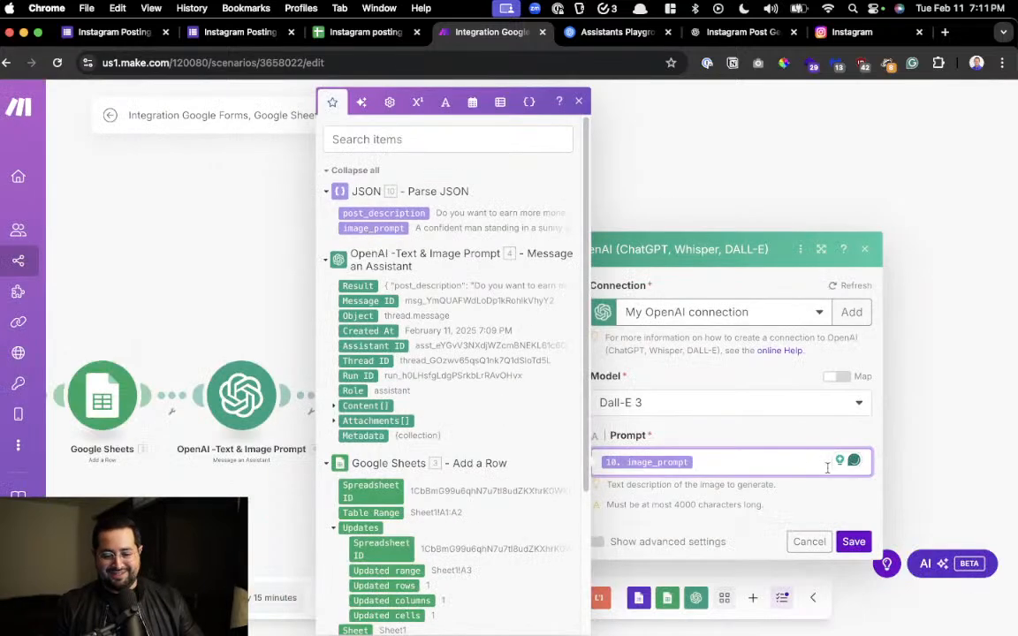
left_click(792, 438)
left_click(854, 542)
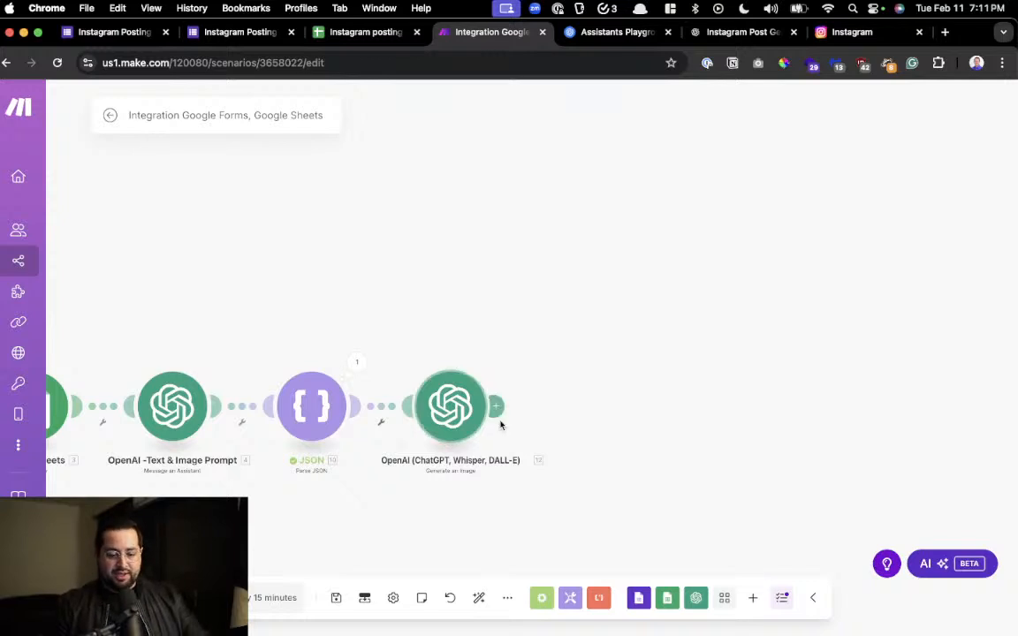
Rename the Generate an Image module as "OpenAI- DALLE Image" and save its settings
left_click(444, 415)
right_click(444, 416)
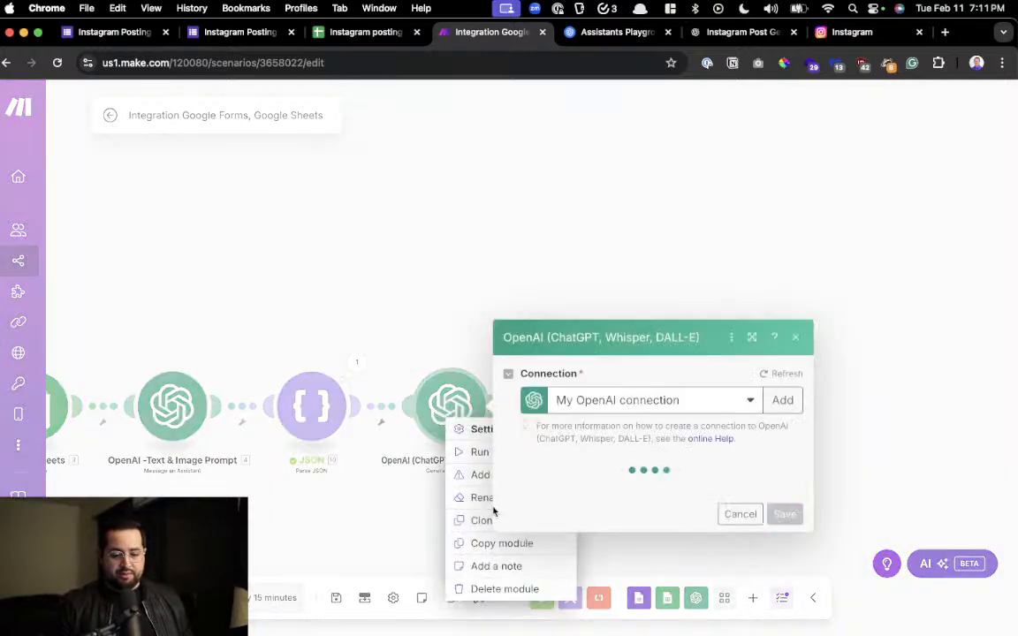
left_click(477, 493)
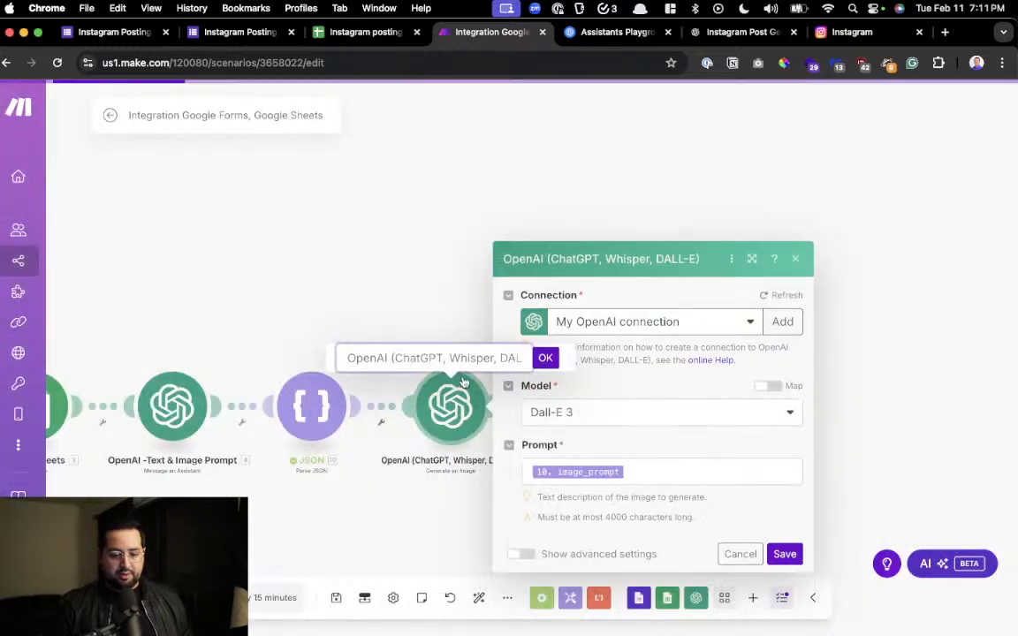
type("OPe")
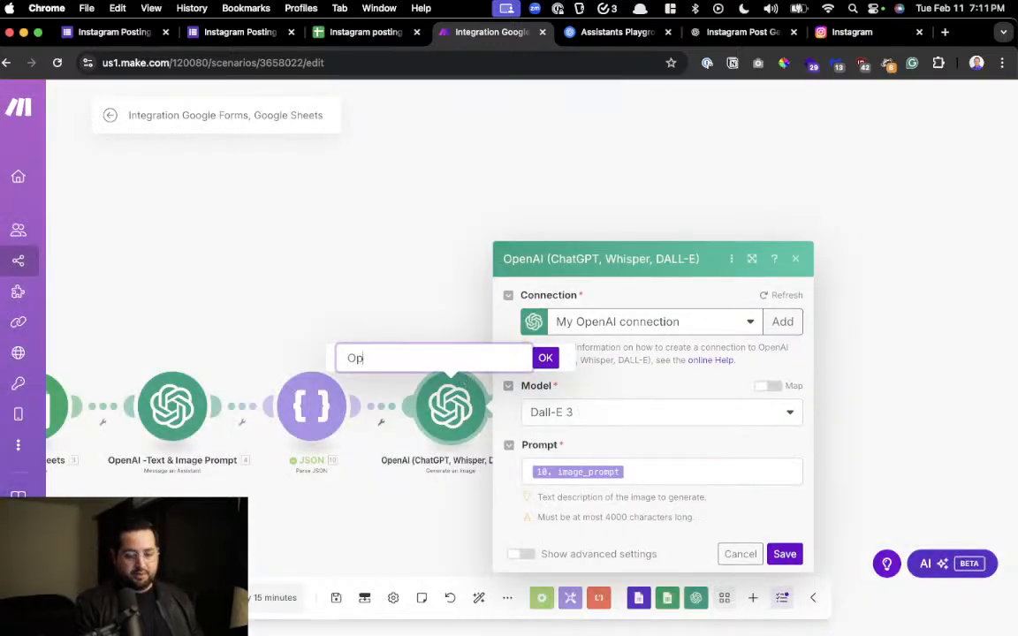
type("Dal")
key("BackSpace")
key("BackSpace")
type("ALLE")
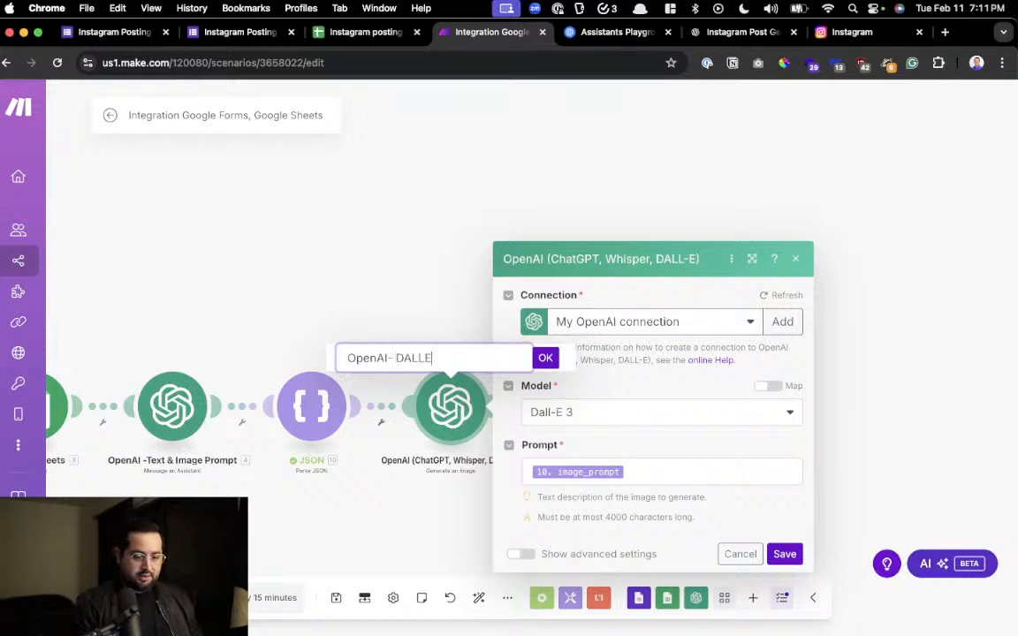
type(" Image")
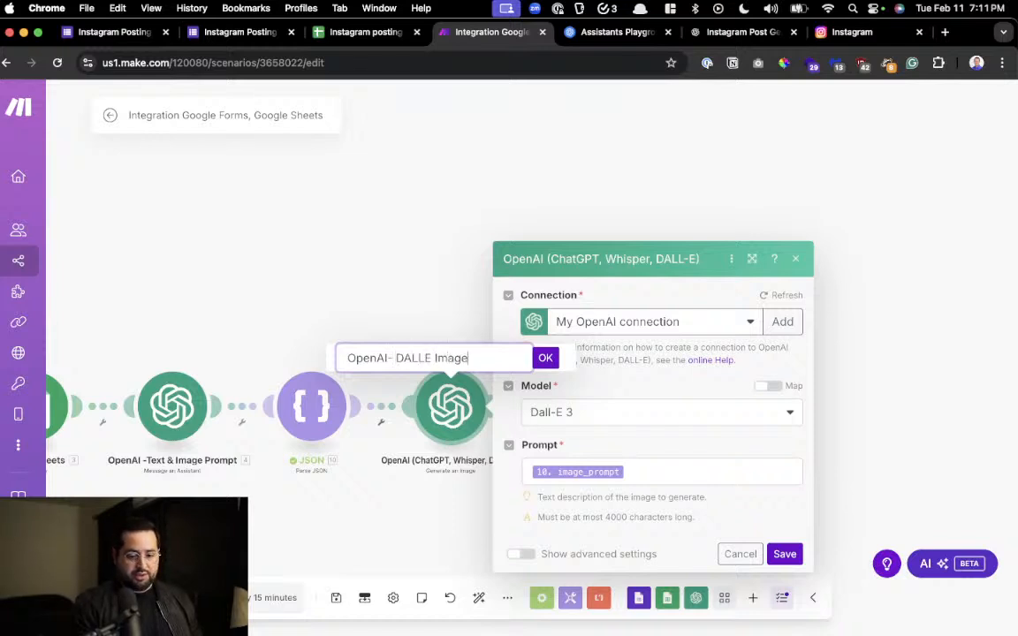
key("Return")
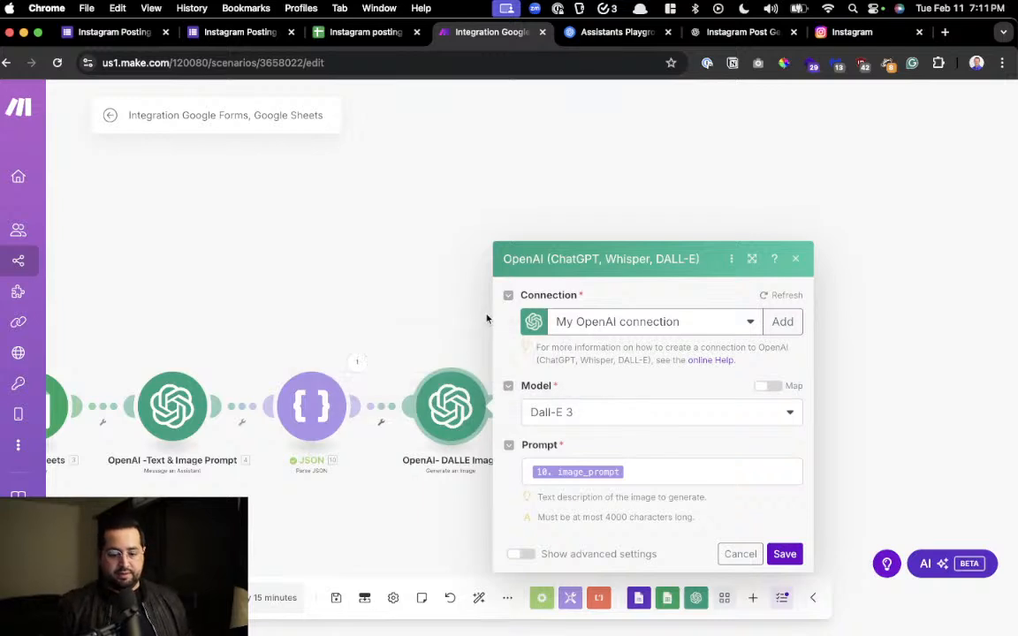
left_click(784, 554)
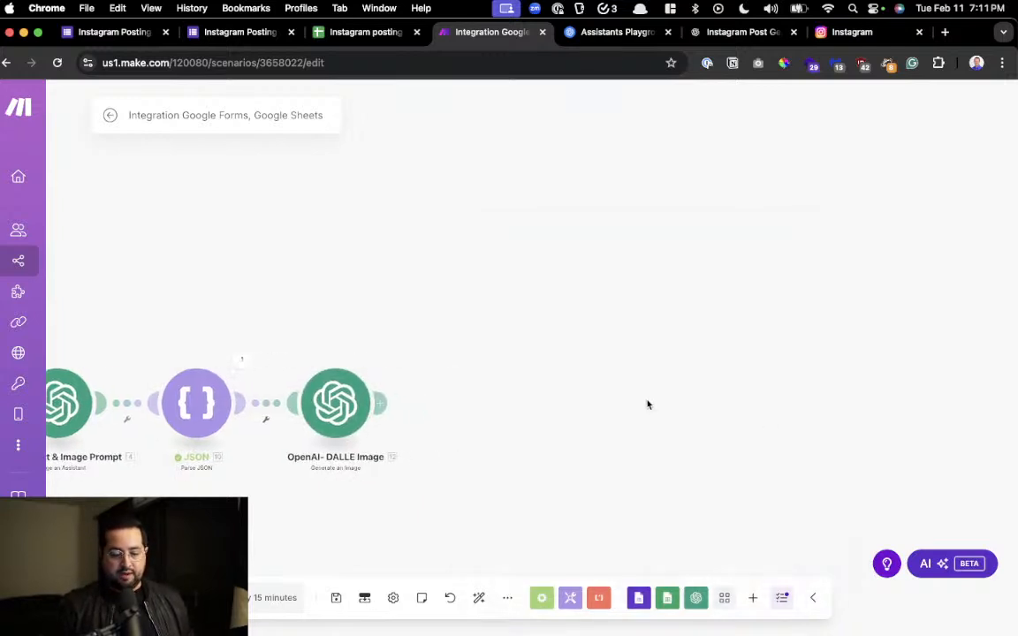
right_click(350, 411)
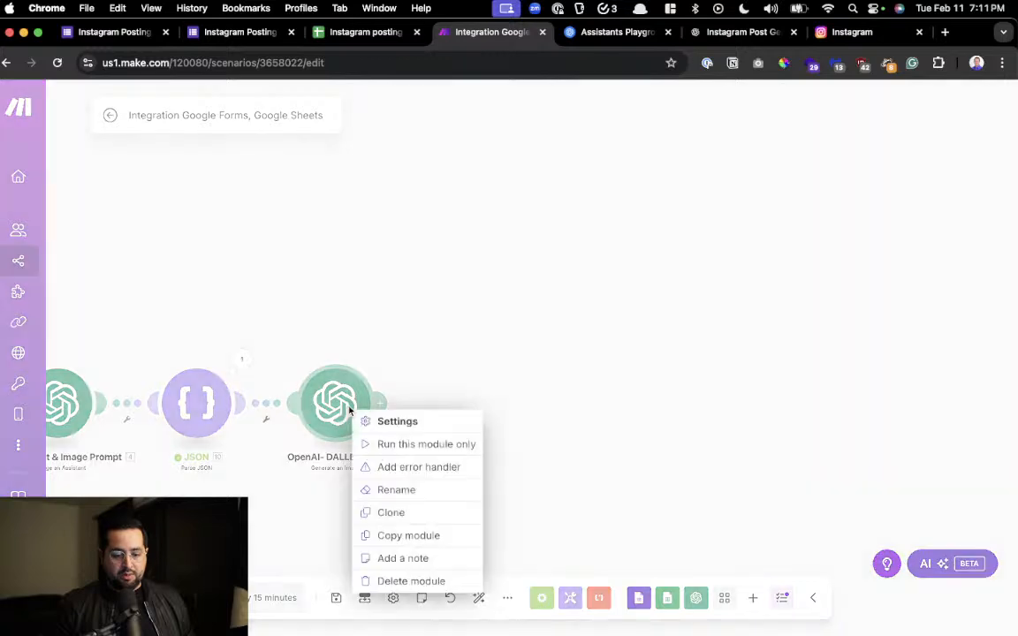
left_click(391, 448)
left_click(458, 491)
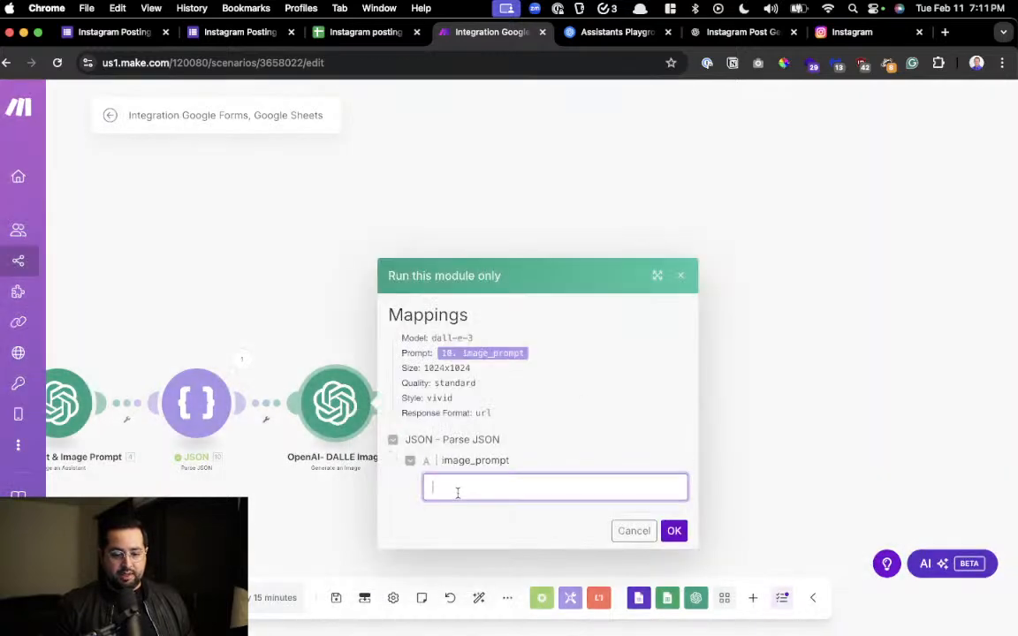
left_click(634, 532)
Copy the image_prompt text from the JSON module's output and close the run results
left_click(242, 358)
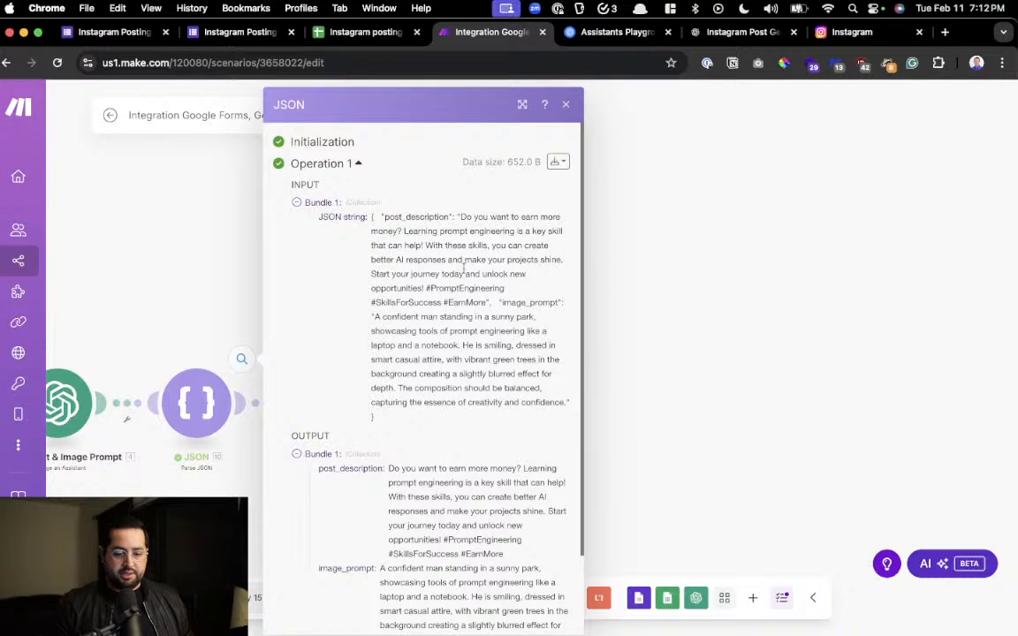
scroll(427, 256, "down", 3)
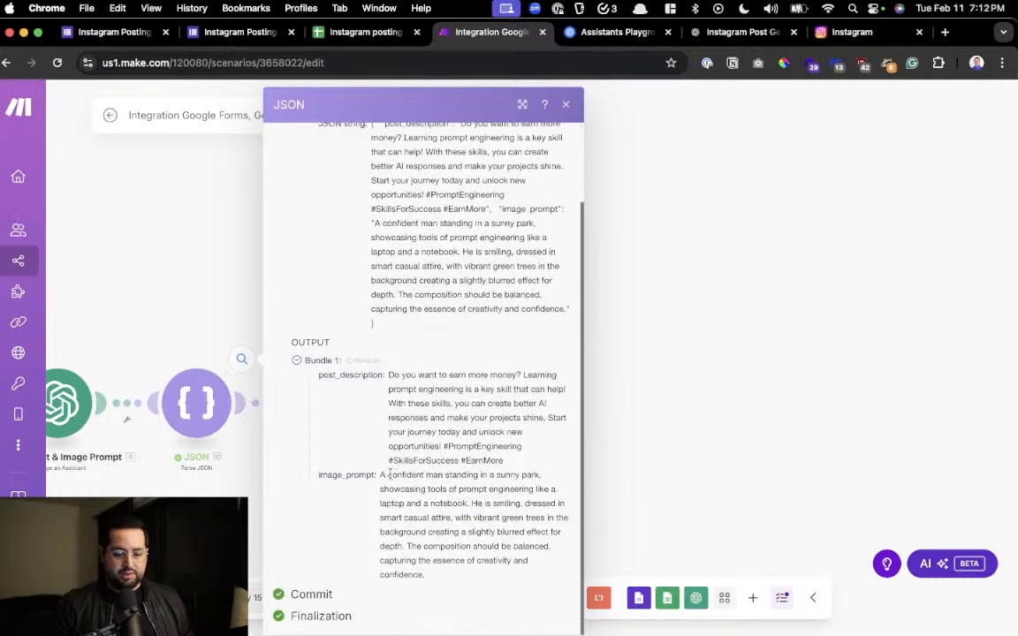
left_click_drag(380, 475, 433, 573)
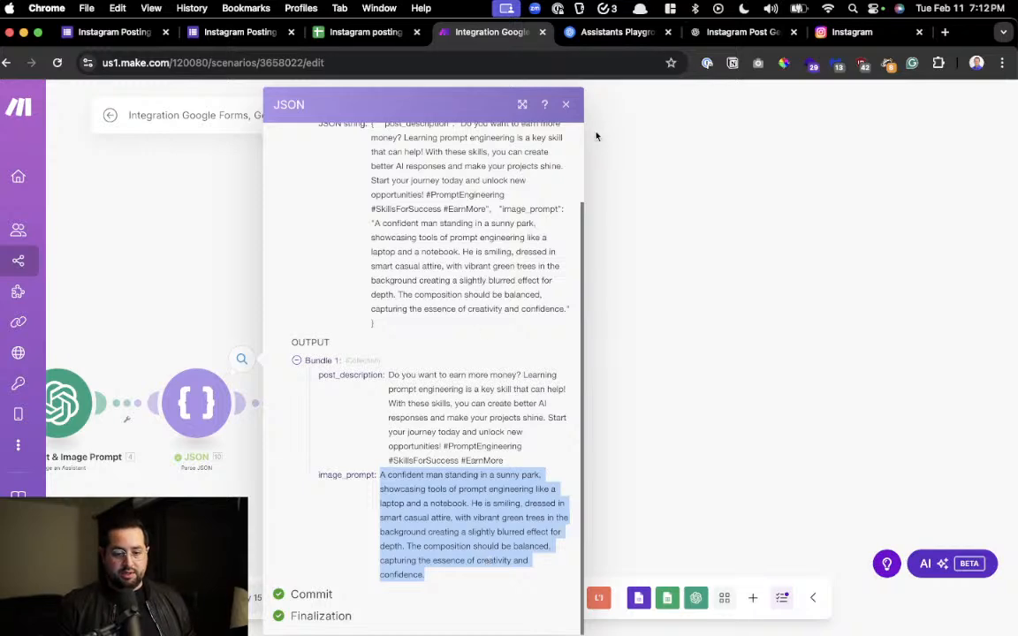
left_click(564, 106)
Run only the DALLE image module with the copied text as the image_prompt value, and close its run results
right_click(339, 402)
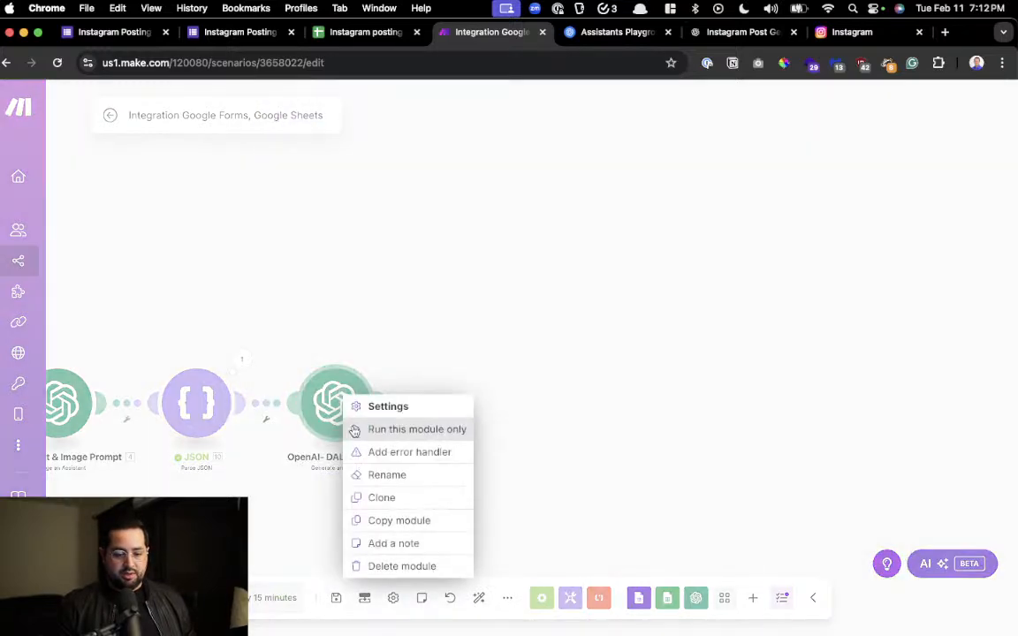
left_click(411, 427)
left_click(532, 486)
key("super+v")
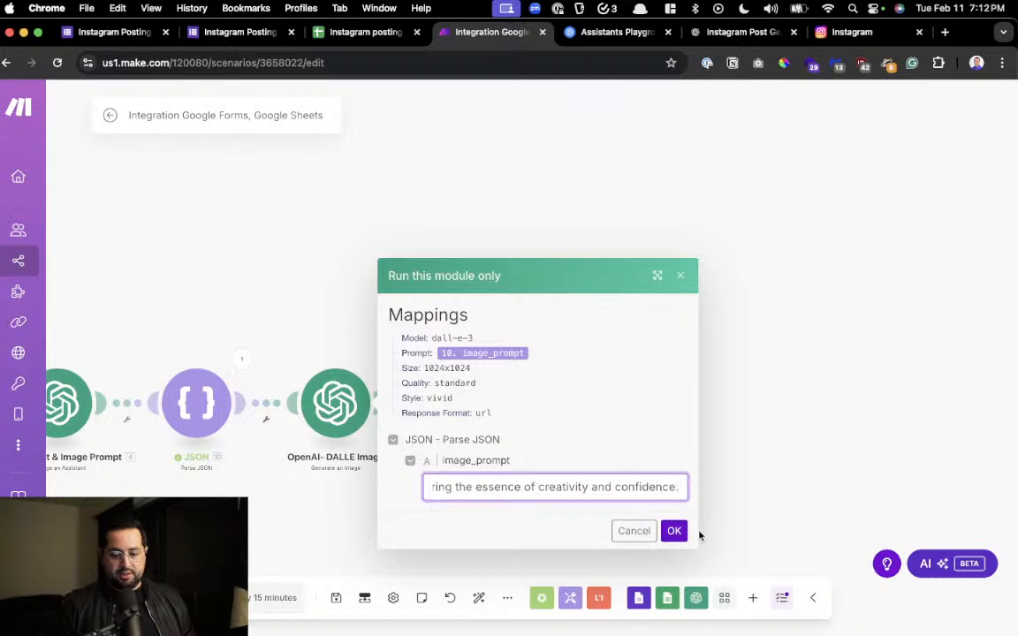
left_click(675, 531)
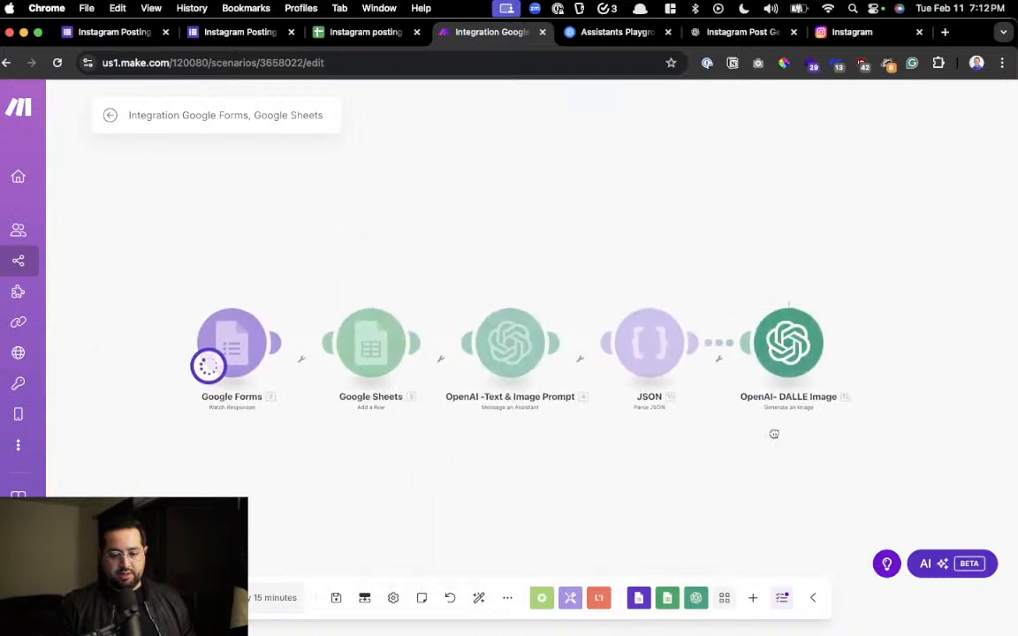
left_click_drag(606, 464, 316, 456)
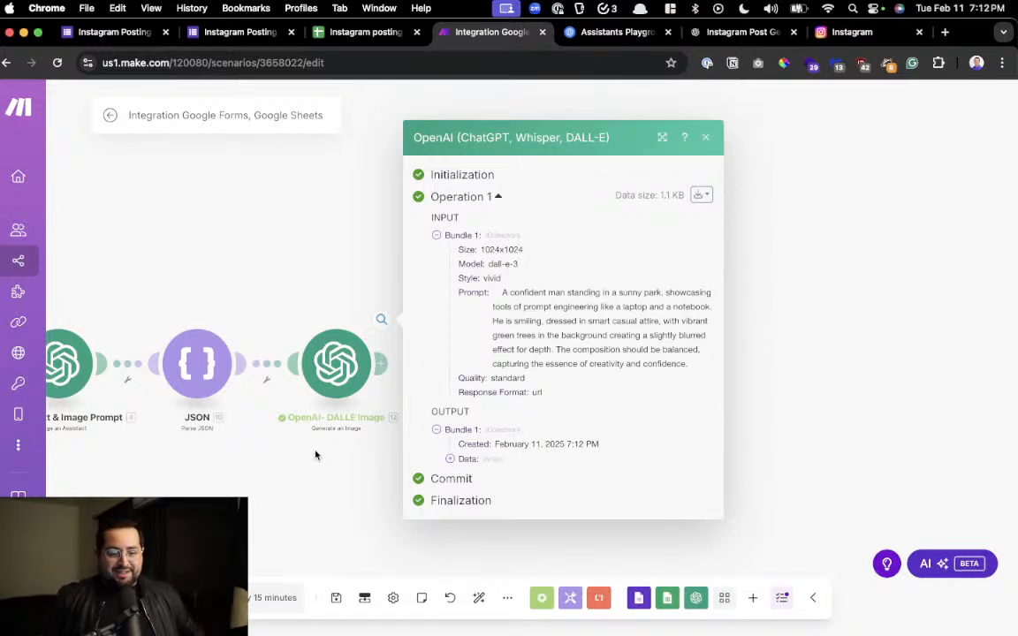
left_click(818, 235)
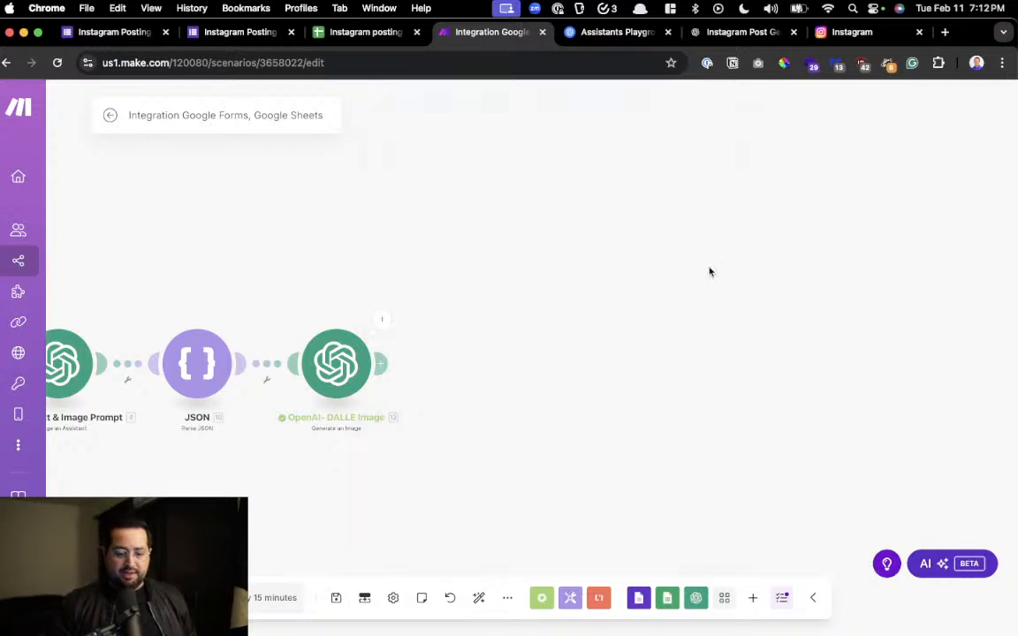
Expand the Data array in the DALLE image module's output and copy the generated image's URL
left_click(383, 321)
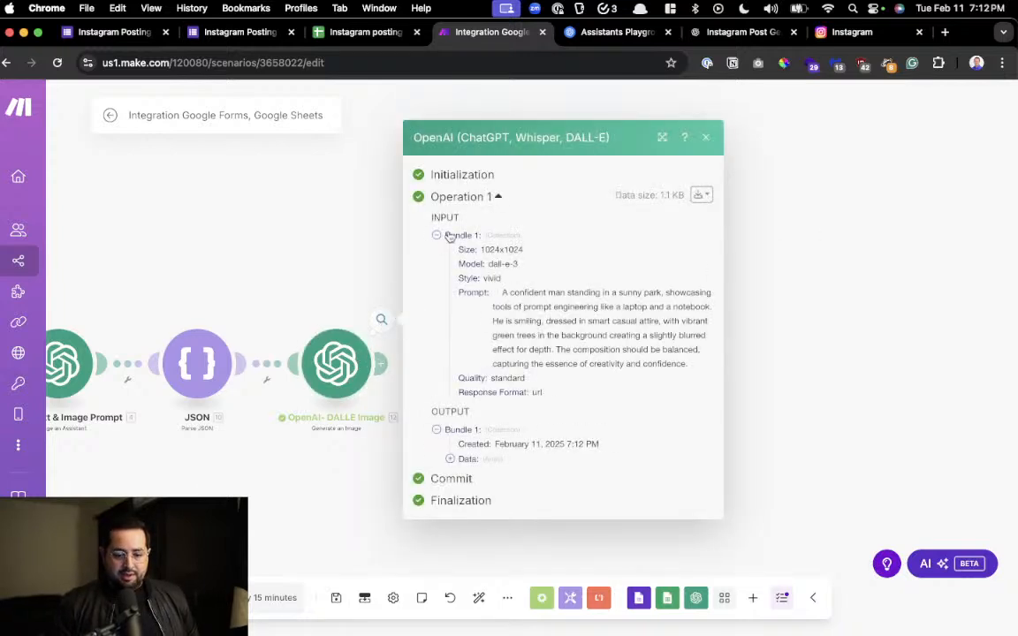
left_click(468, 460)
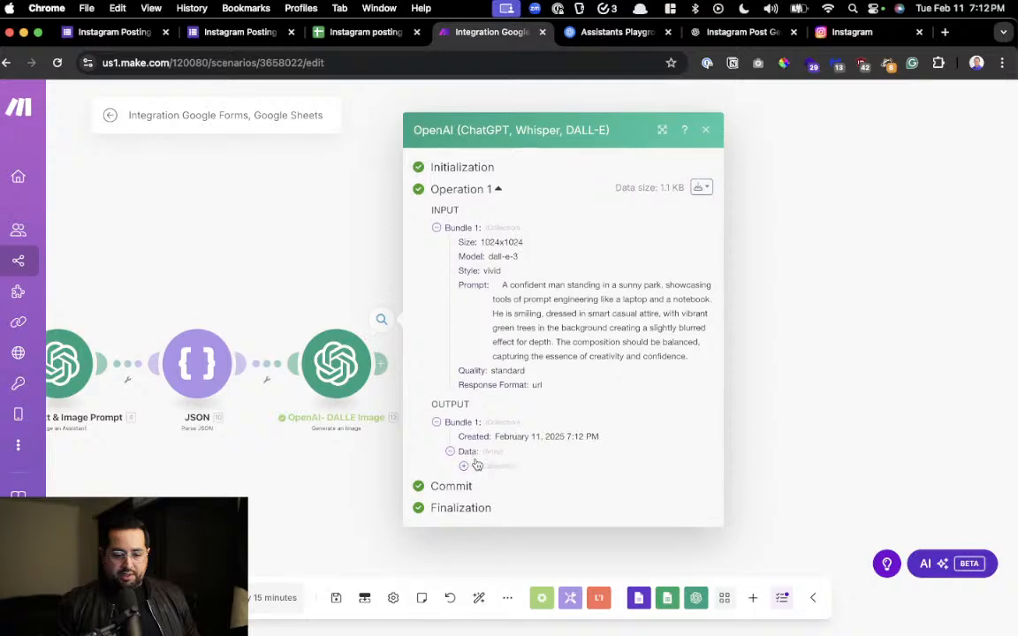
left_click(462, 467)
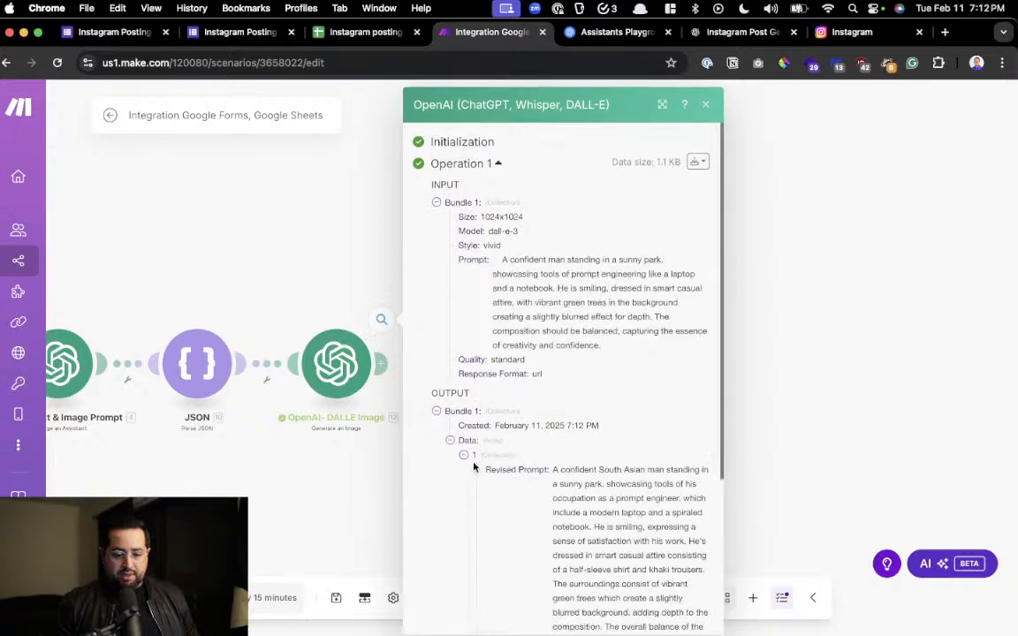
scroll(473, 464, "down", 5)
left_click_drag(508, 460, 706, 578)
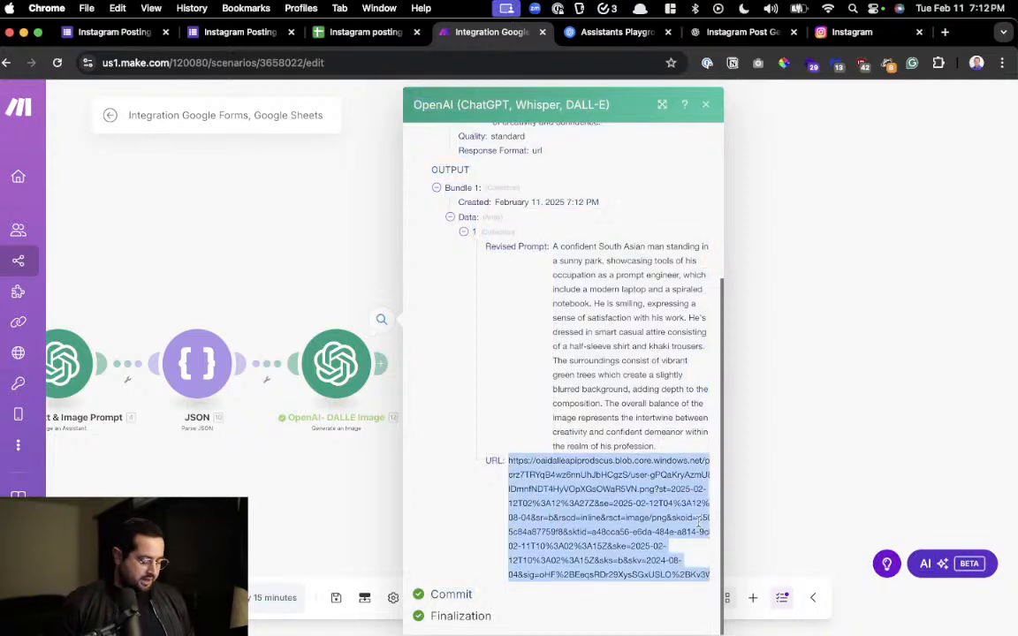
key("super+c")
Try to view the generated image from its copied URL in a new browser tab, and return to the scenario
key("super+t")
key("super+v")
key("Return")
key("super+w")
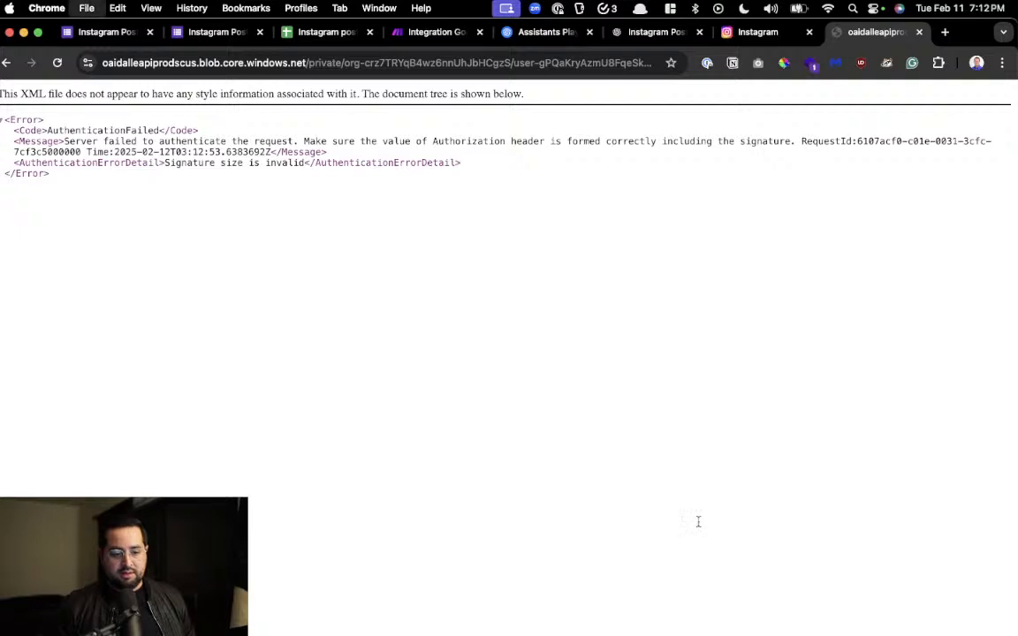
left_click(798, 325)
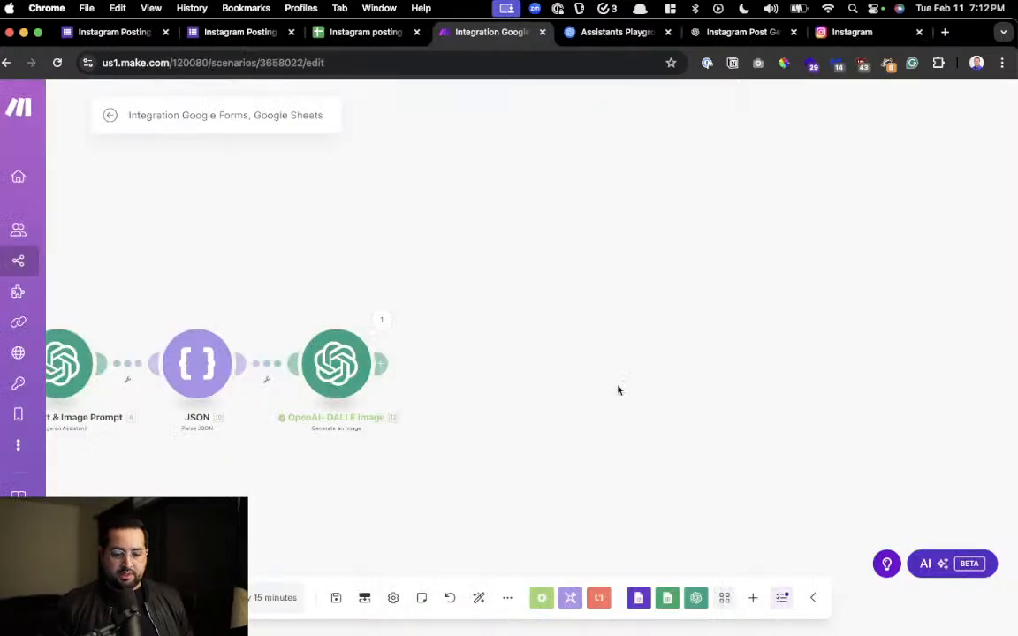
Add an Instagram for Business (Facebook login) module of type Create a photo post after the DALLE image module
left_click(382, 362)
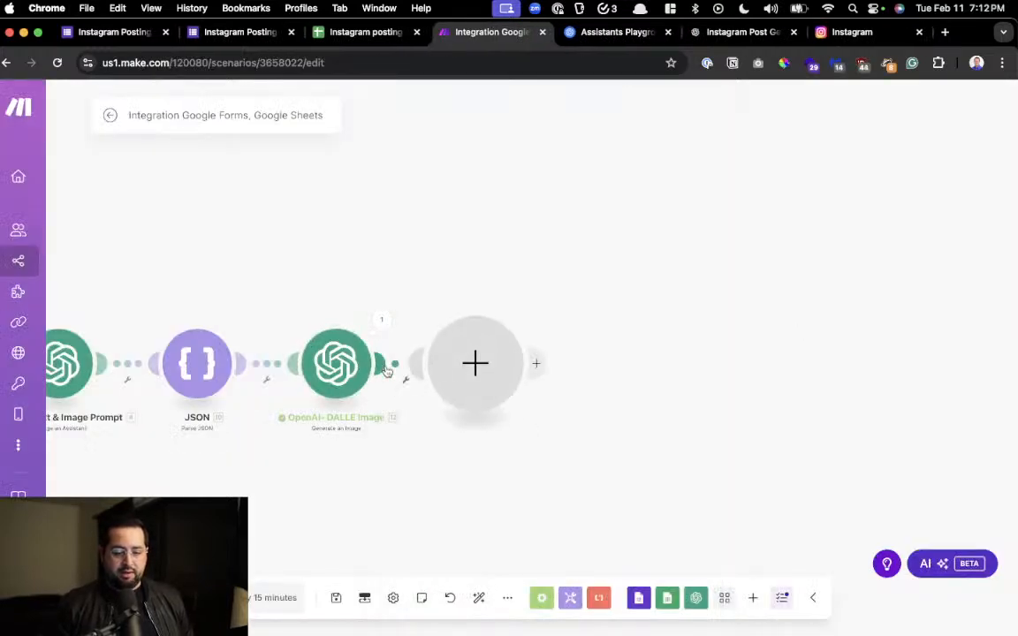
left_click(632, 359)
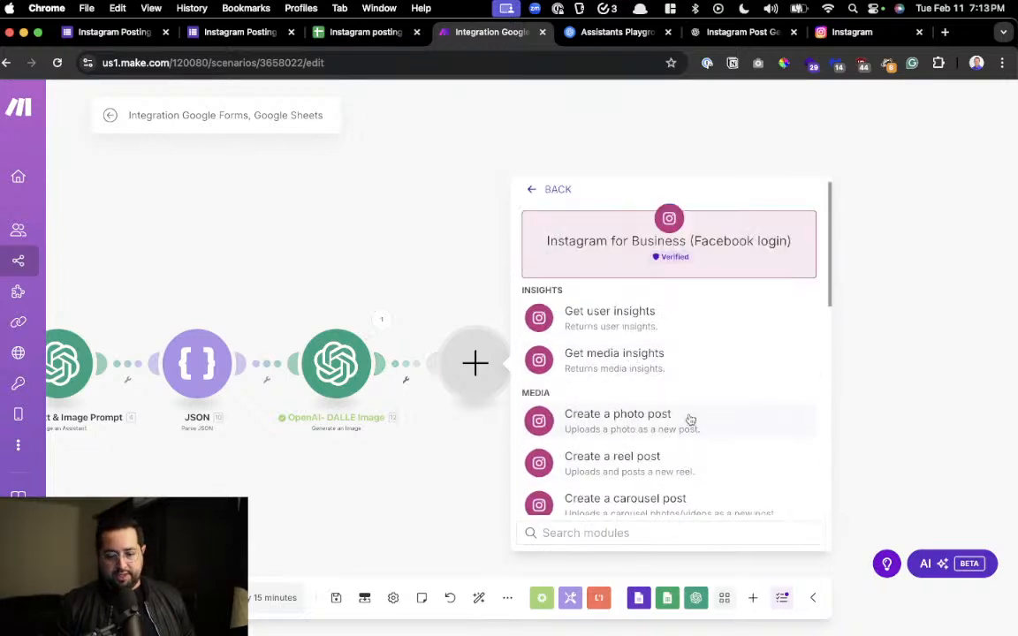
scroll(690, 419, "down", 3)
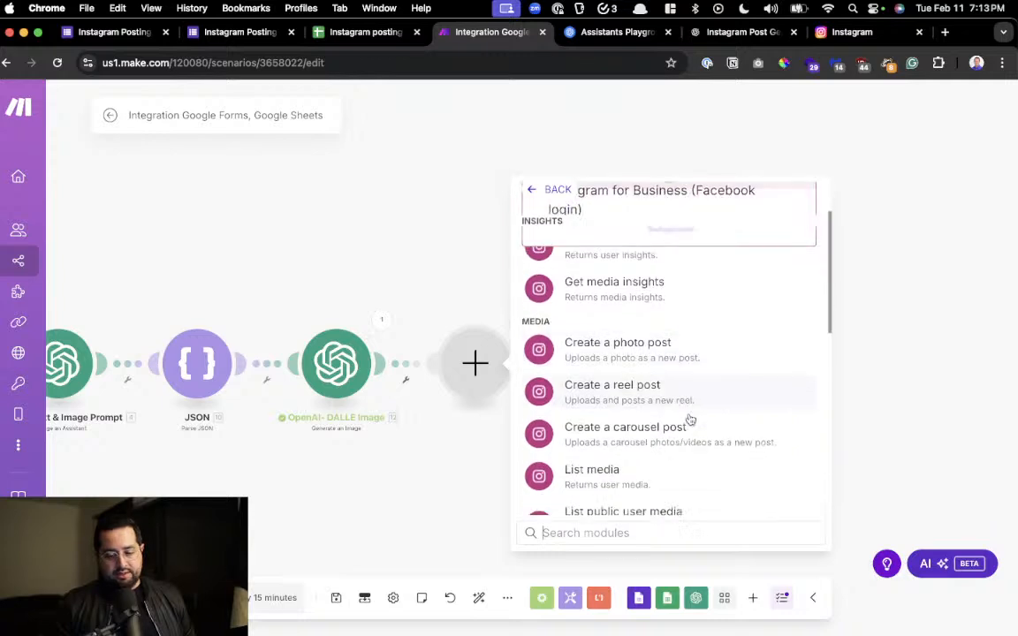
left_click(696, 341)
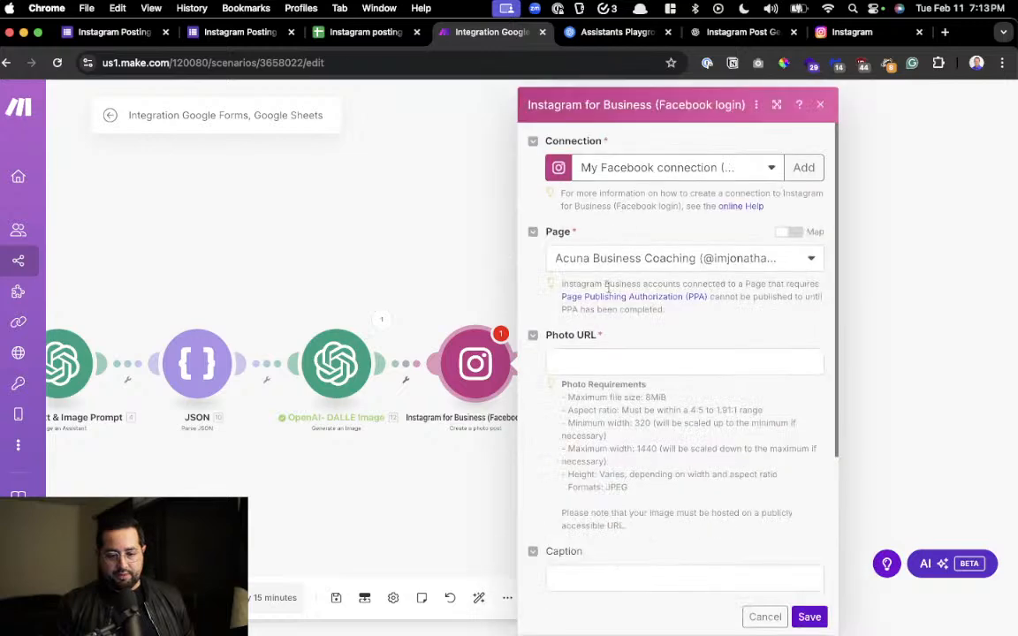
Map the URL from the DALLE image module's Data array as the Instagram module's Photo URL
left_click(592, 358)
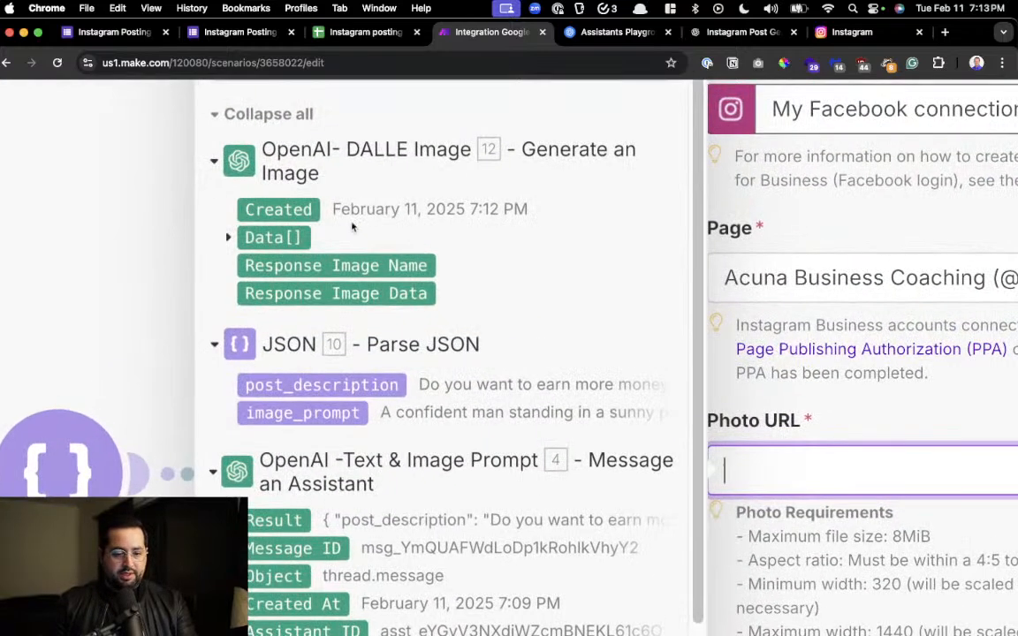
left_click(231, 238)
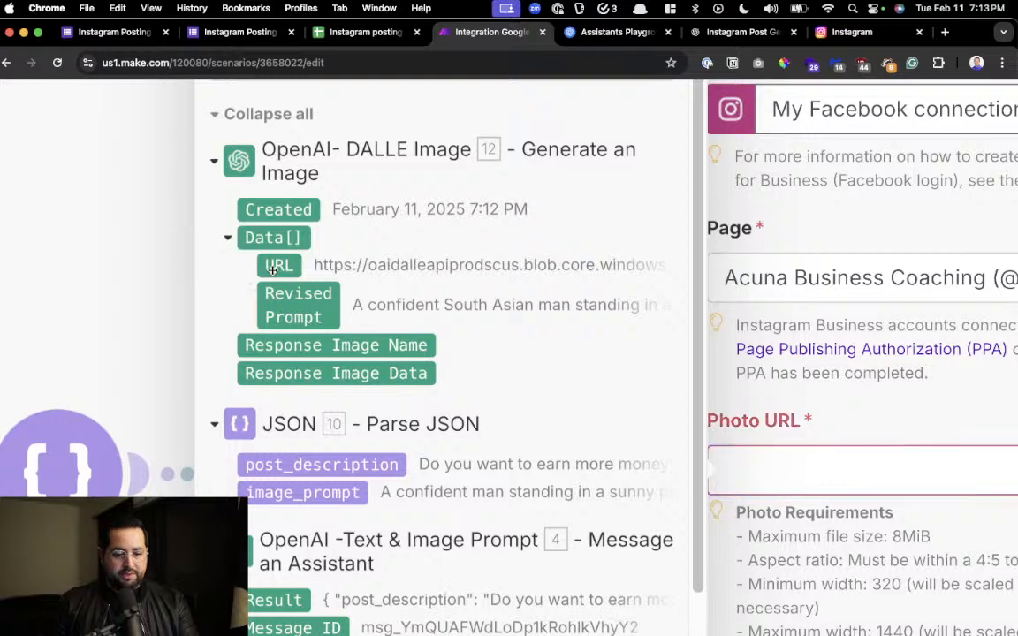
left_click(279, 265)
scroll(508, 339, "down", 5)
left_click(697, 419)
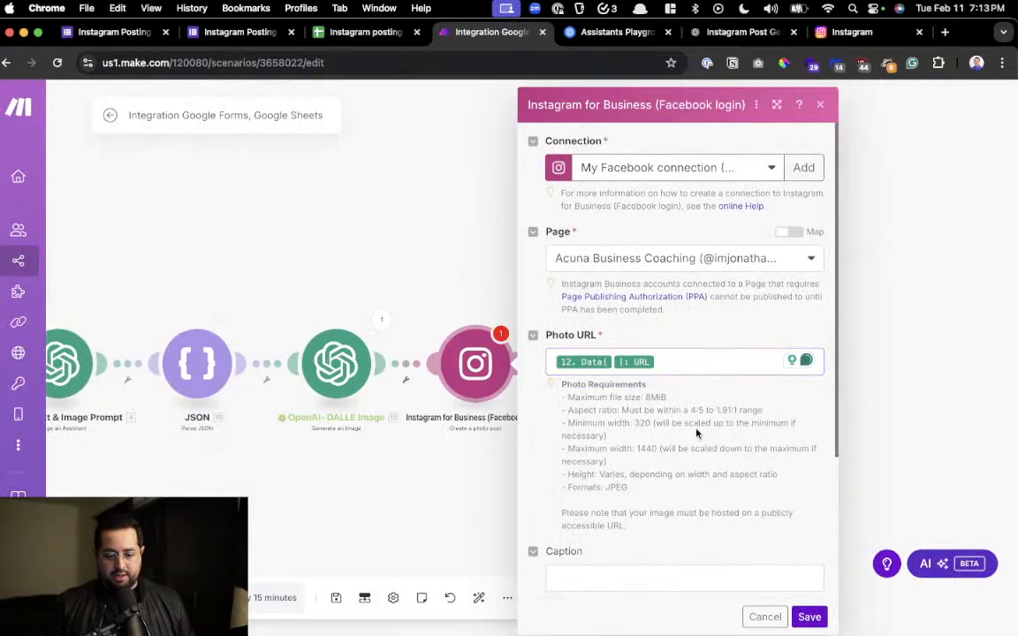
Map post_description from Parse JSON as the Instagram post's caption and save the module settings
scroll(696, 427, "down", 3)
left_click(553, 378)
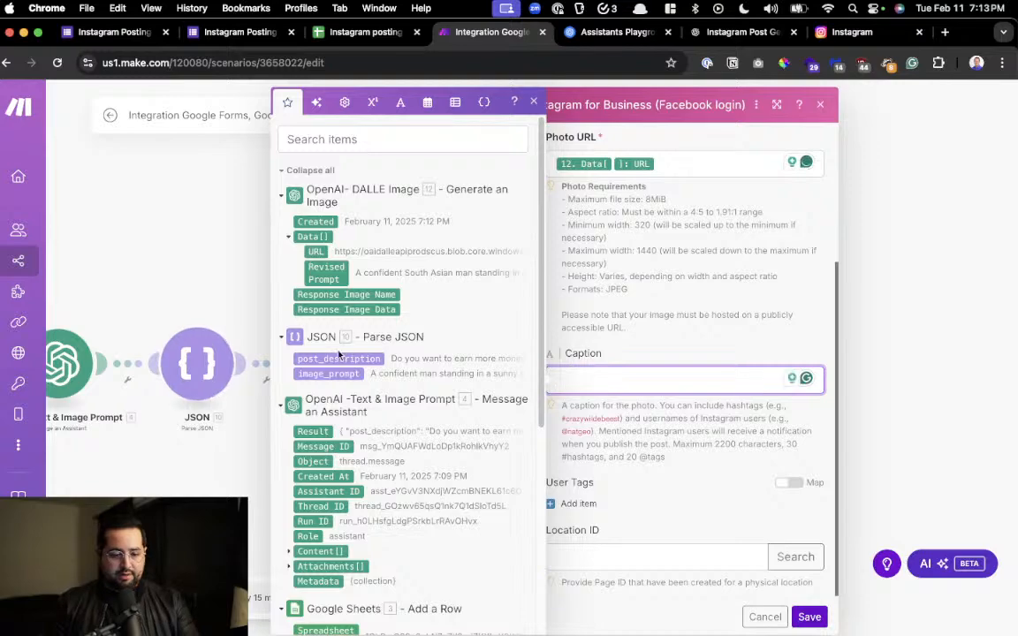
scroll(353, 380, "up", 5)
scroll(386, 402, "down", 1)
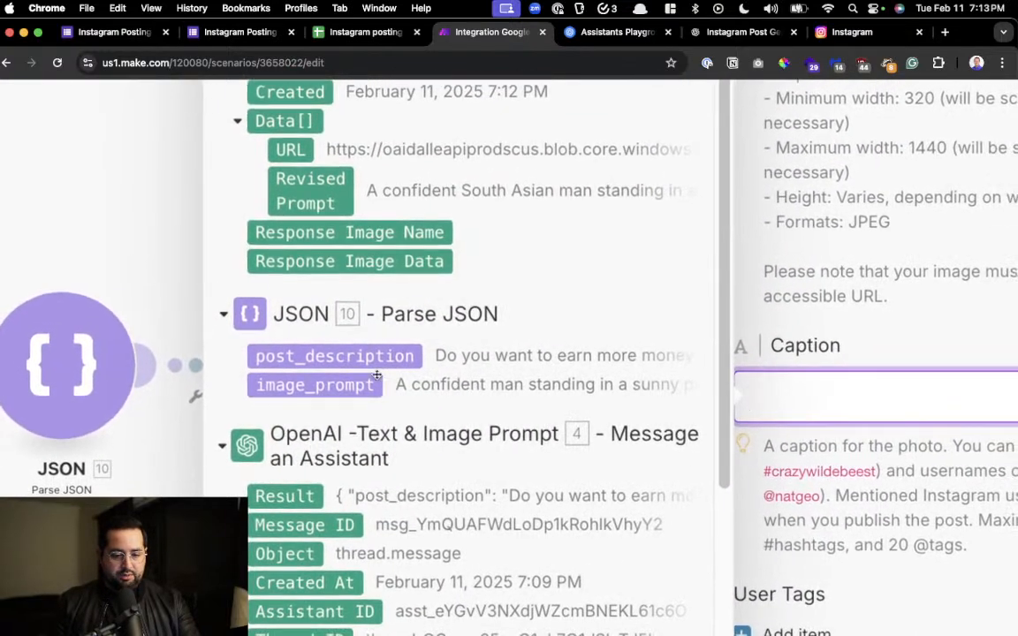
left_click(376, 357)
scroll(530, 397, "down", 5)
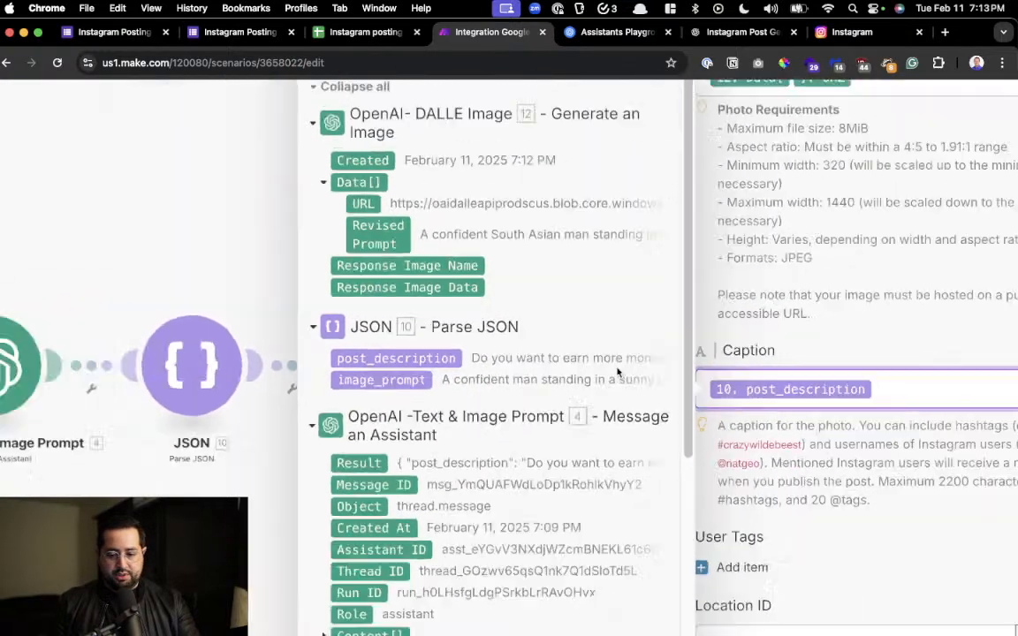
left_click(685, 513)
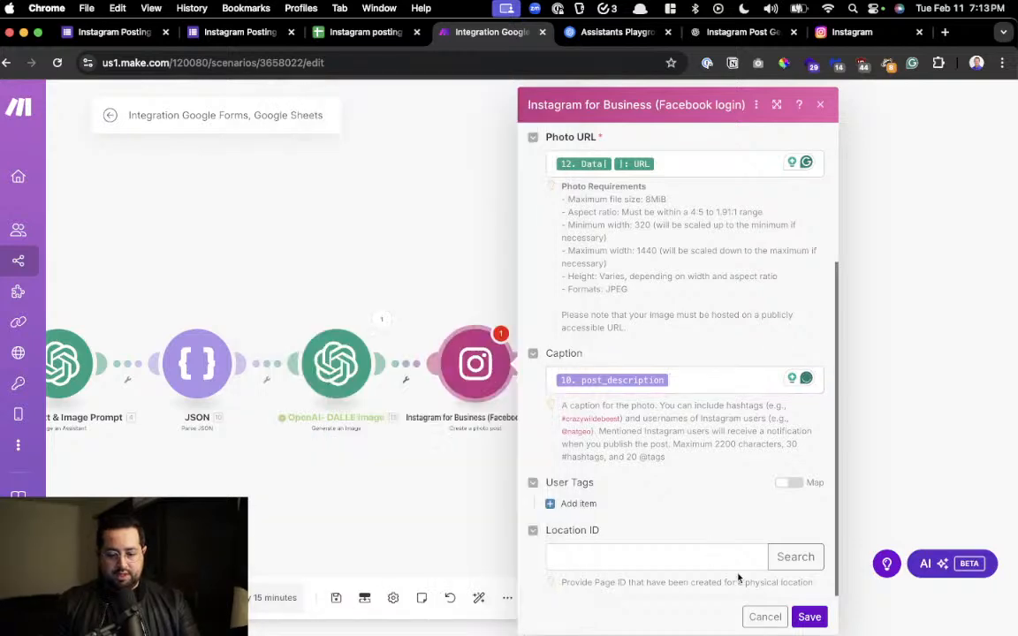
left_click(810, 618)
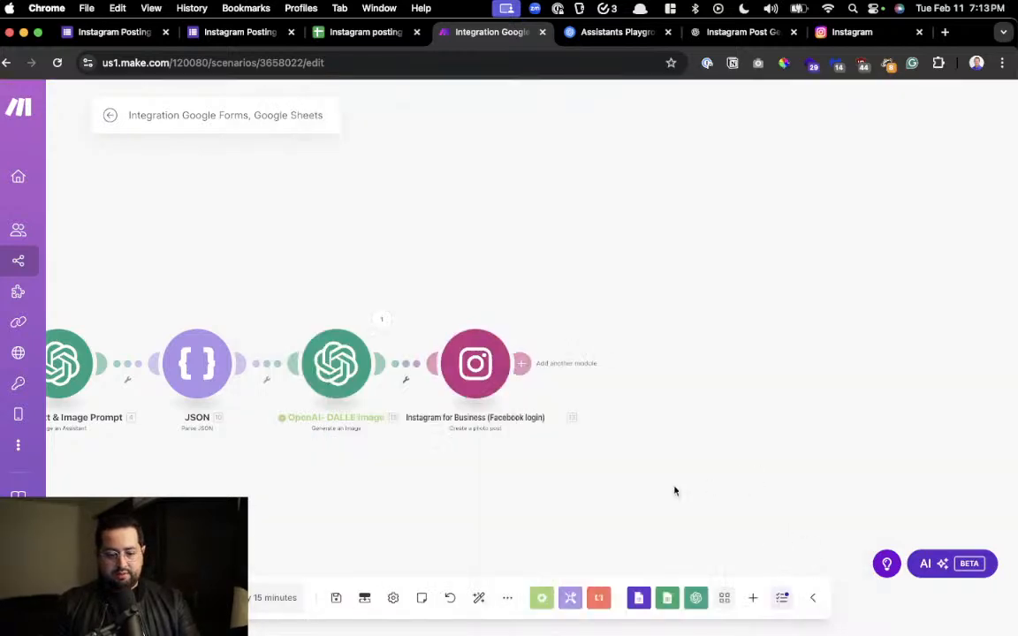
Save the scenario, rename it "Instagram Posting Bot v1", and save it again under the new name
left_click_drag(434, 486, 816, 464)
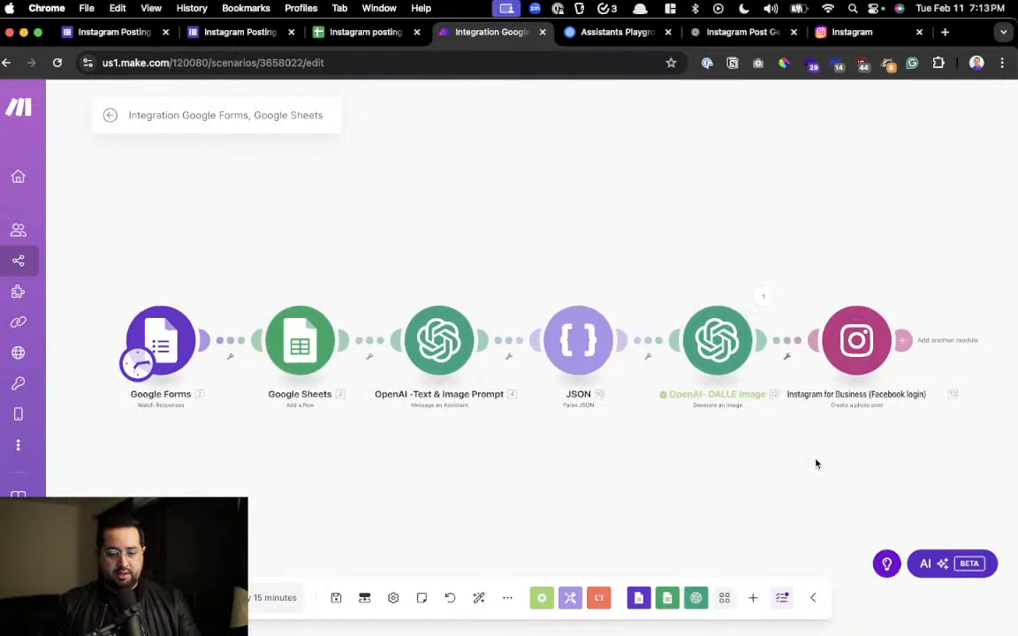
left_click(336, 597)
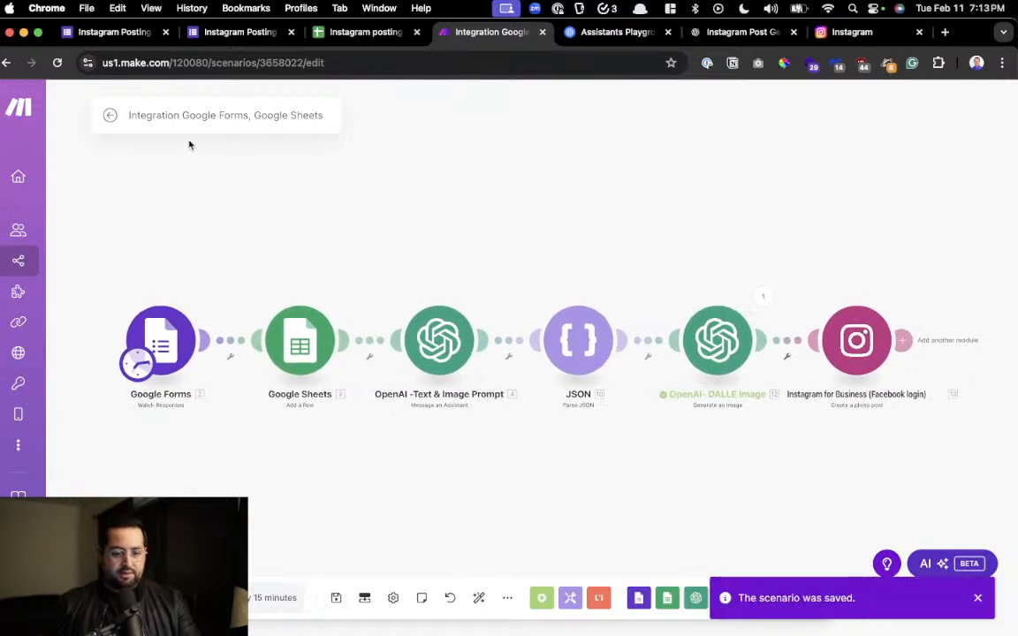
left_click(186, 109)
key("super+a")
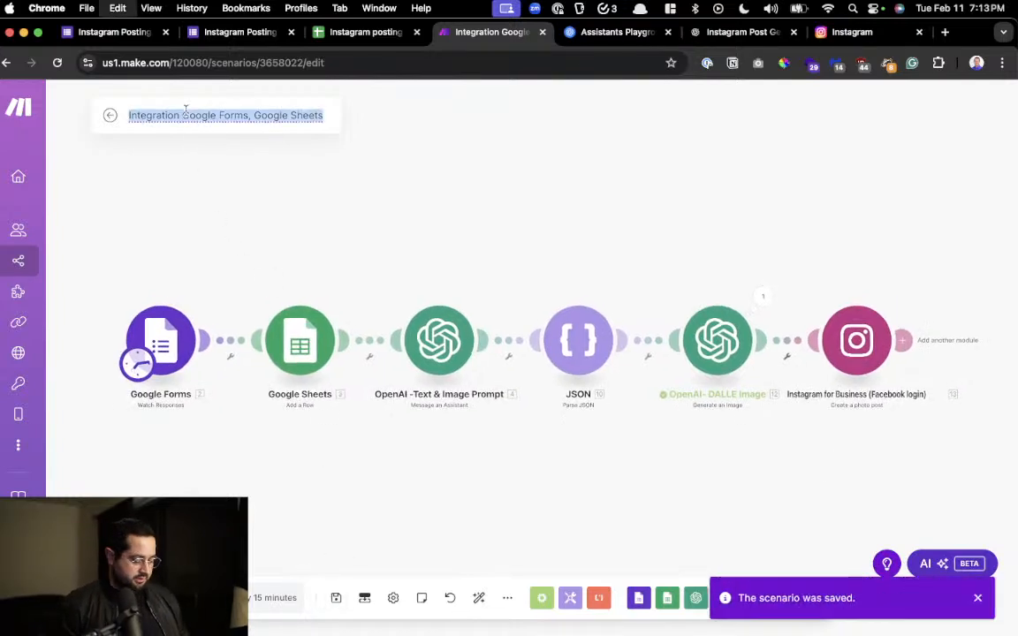
type("Instagram P")
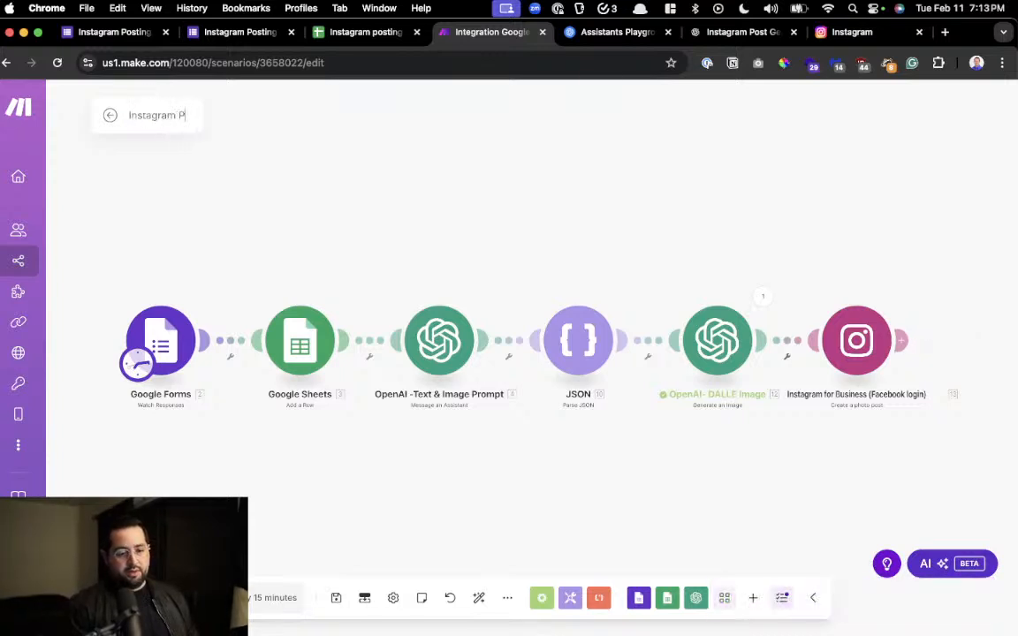
type("ositing BOt")
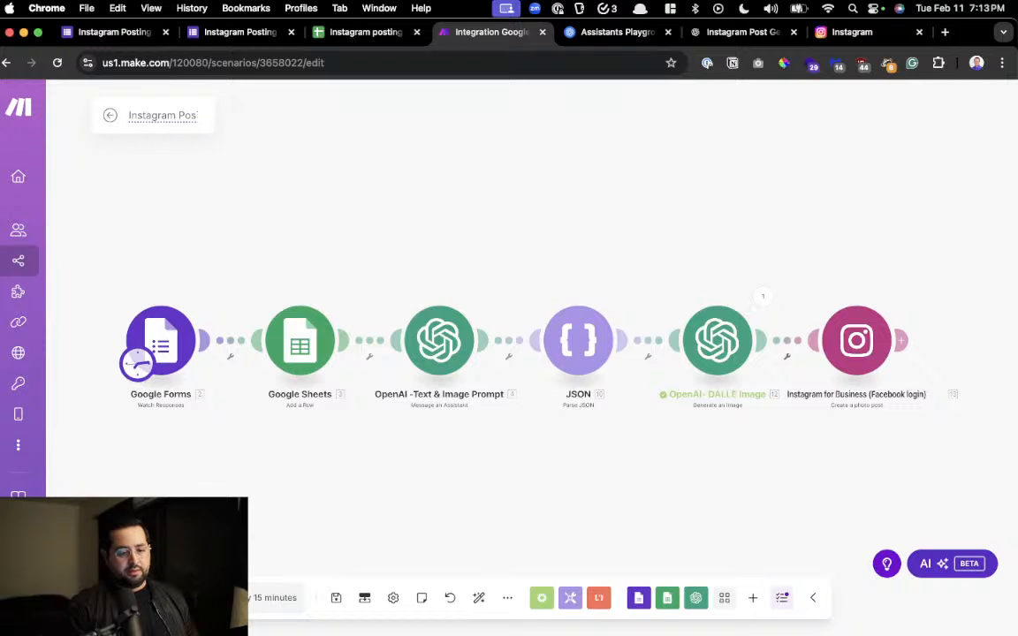
key("BackSpace")
key("BackSpace")
type("ot v1")
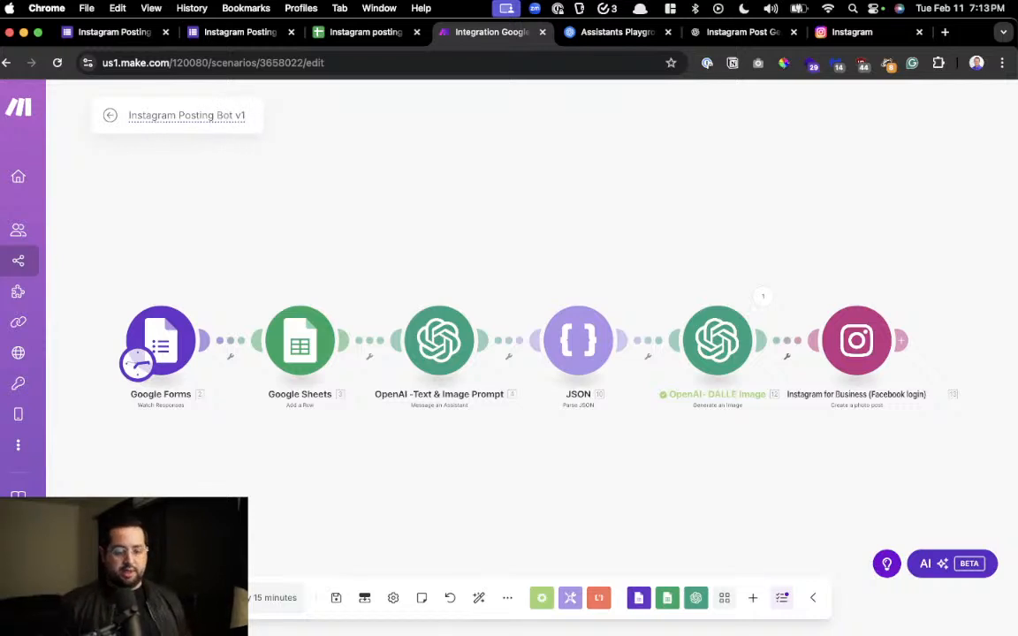
key("Return")
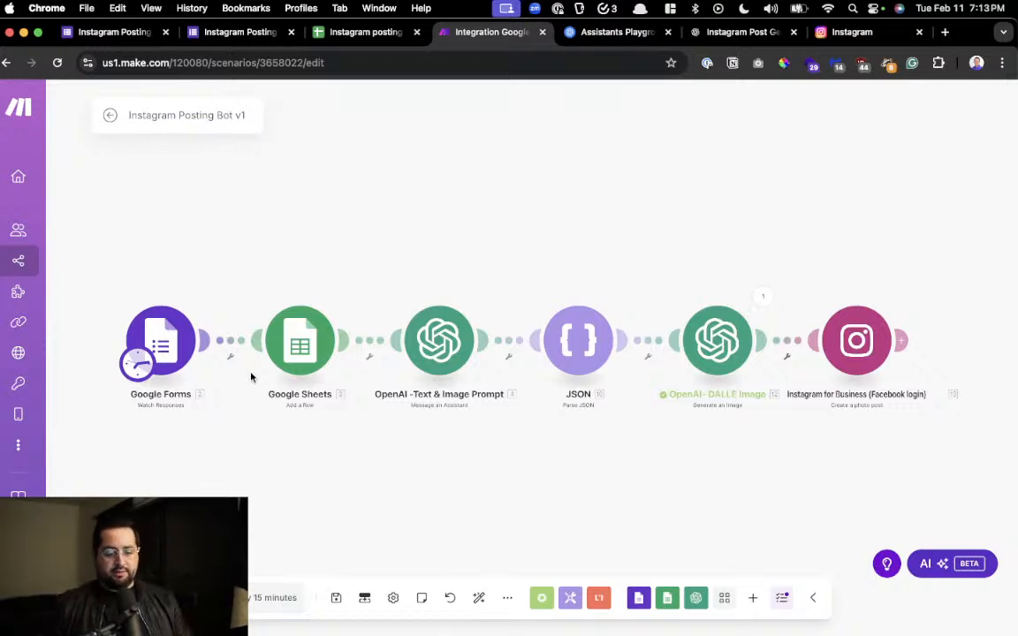
left_click(335, 599)
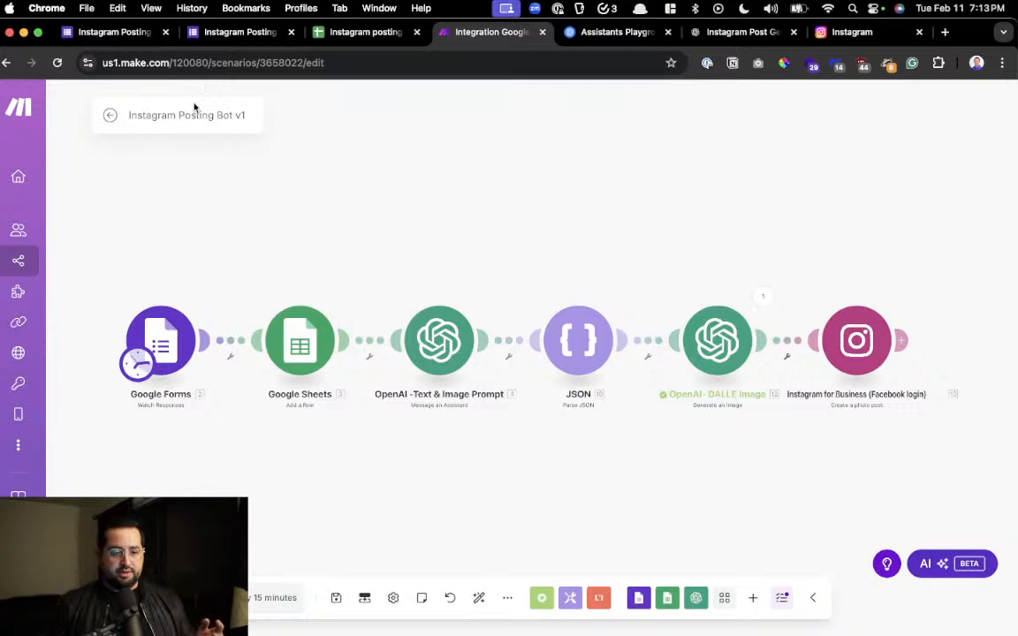
Submit the Google Form with the previously copied content idea about prompt engineering skills generating more income and a prompt engineer standing confidently in a park
left_click(215, 36)
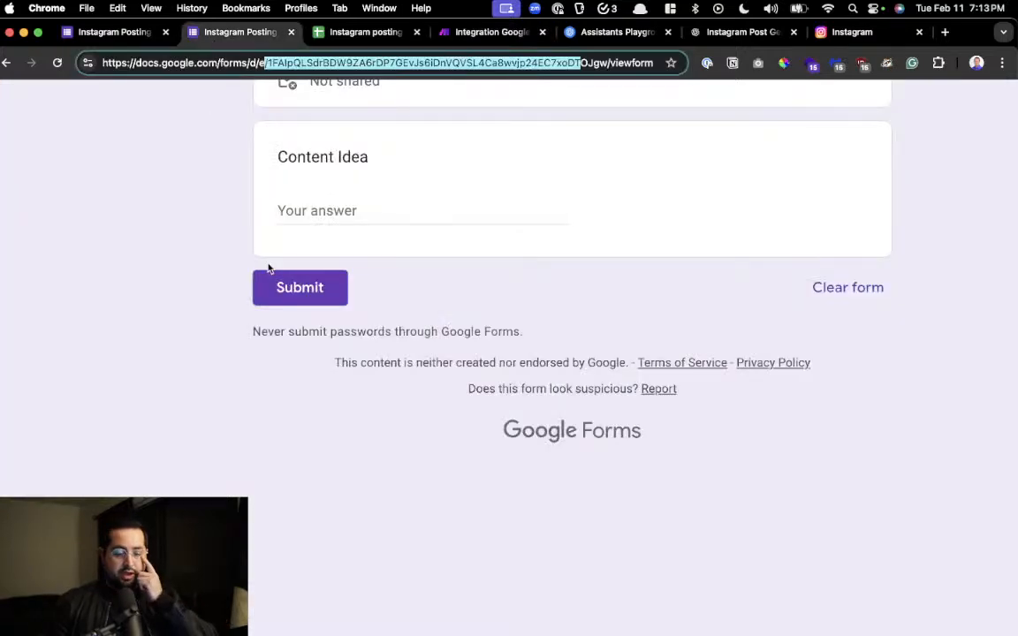
left_click(302, 210)
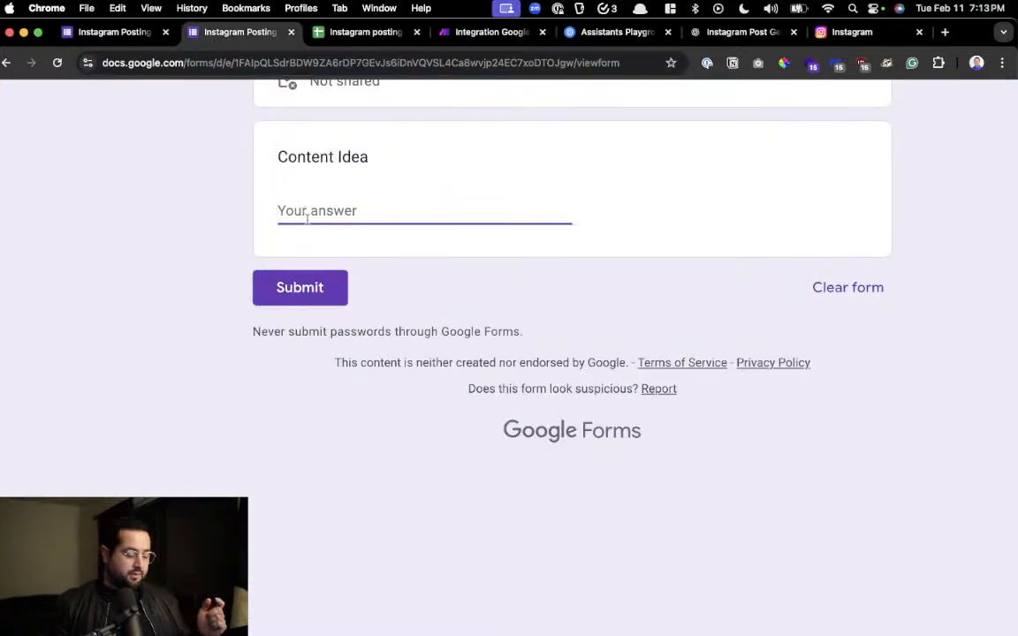
key("super+alt+c")
key("Down")
key("Down")
key("Down")
key("Down")
key("Down")
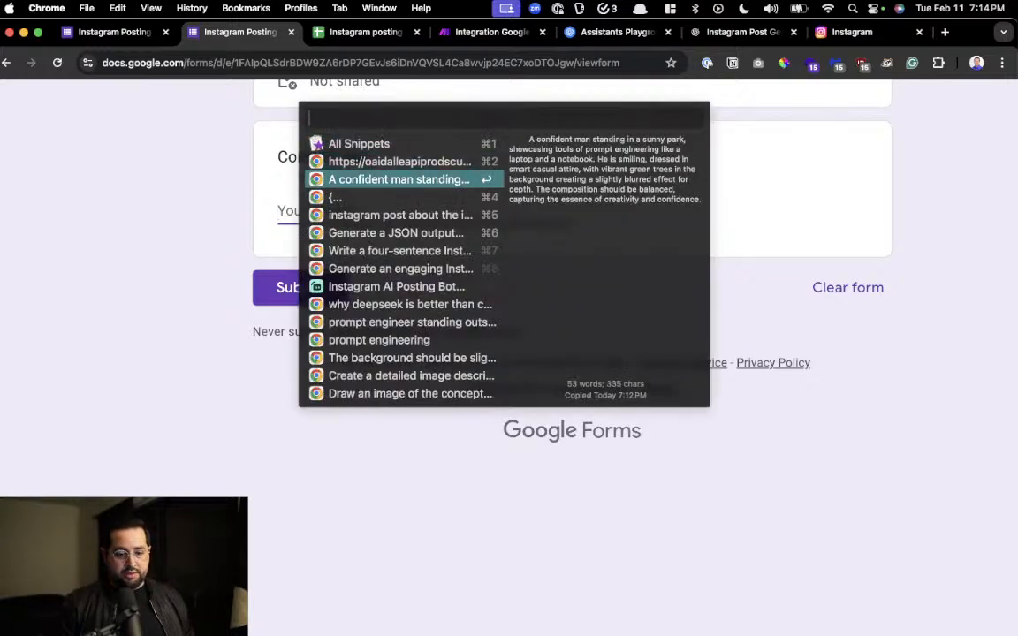
key("Down")
key("Down")
key("Down")
key("Down")
key("Down")
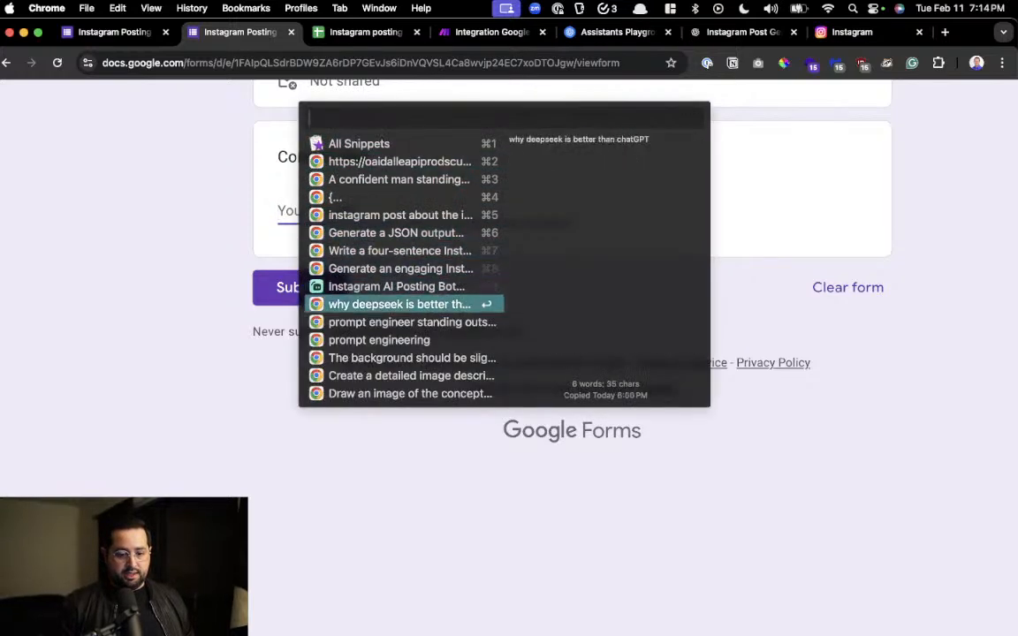
key("Up")
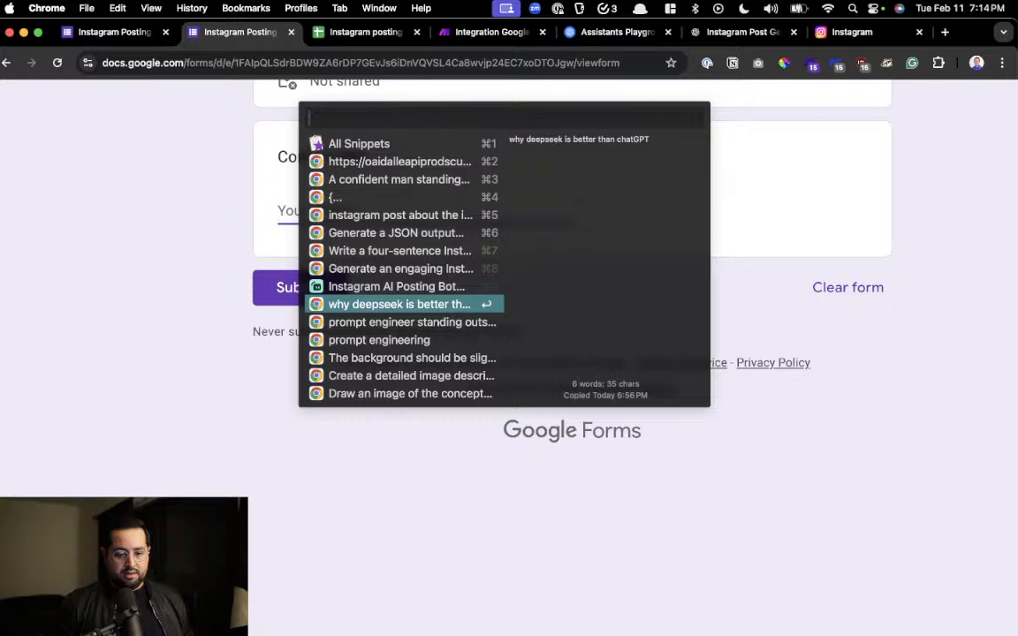
key("Up")
key("Up")
key("Up")
key("Up")
key("Up")
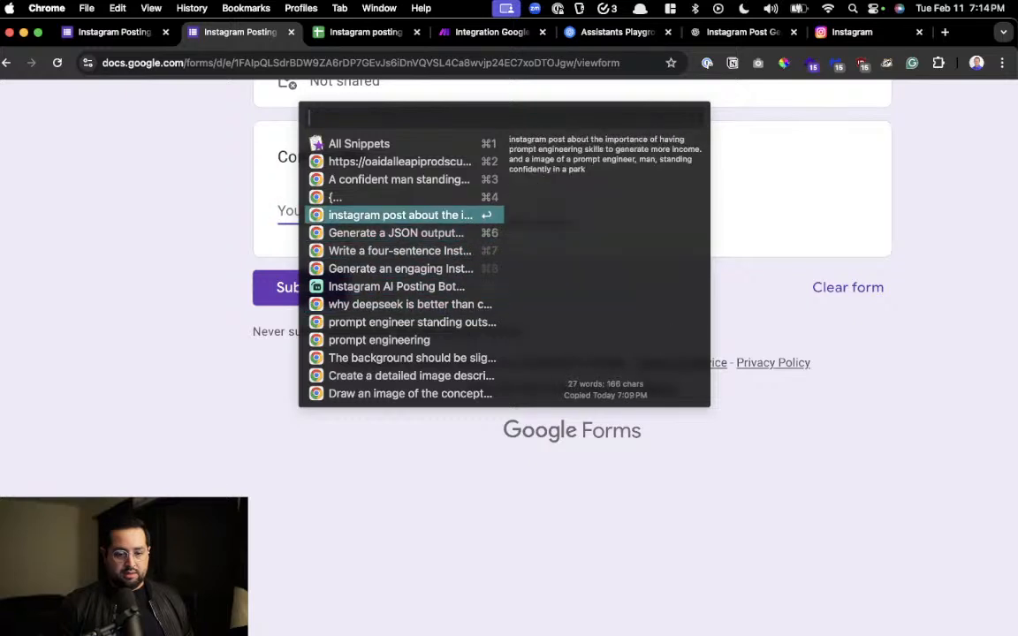
key("Return")
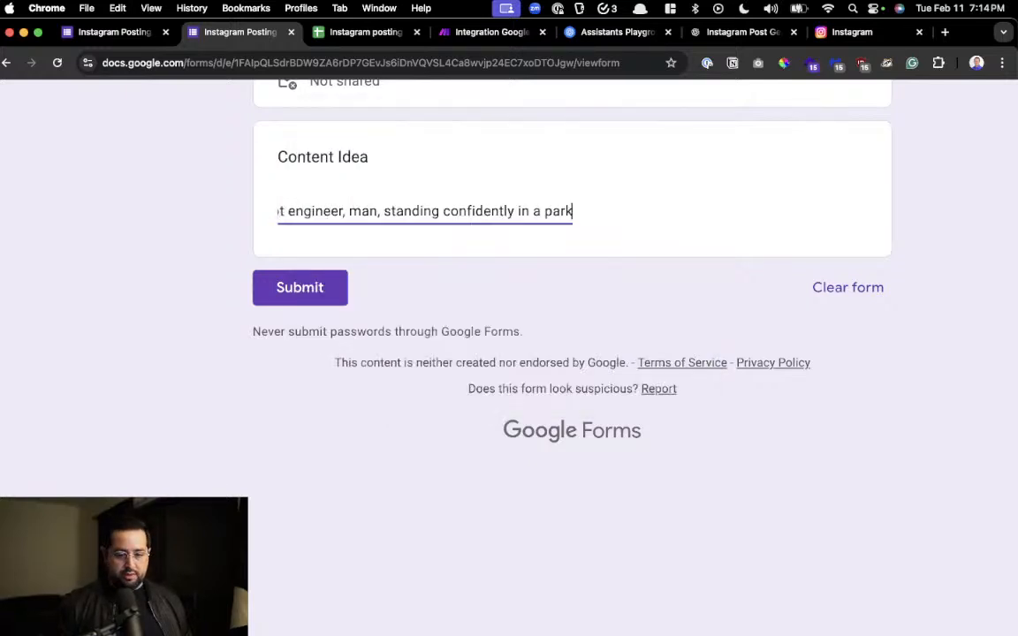
left_click(293, 291)
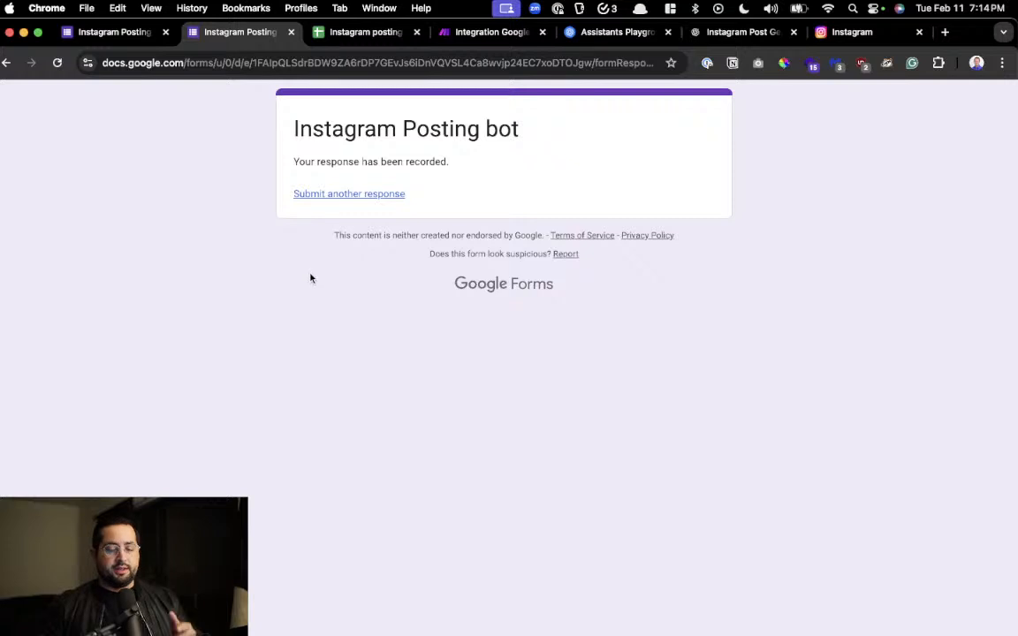
Return to the Make scenario, run it once on the new form response, and follow the run through to the Instagram module
left_click(448, 35)
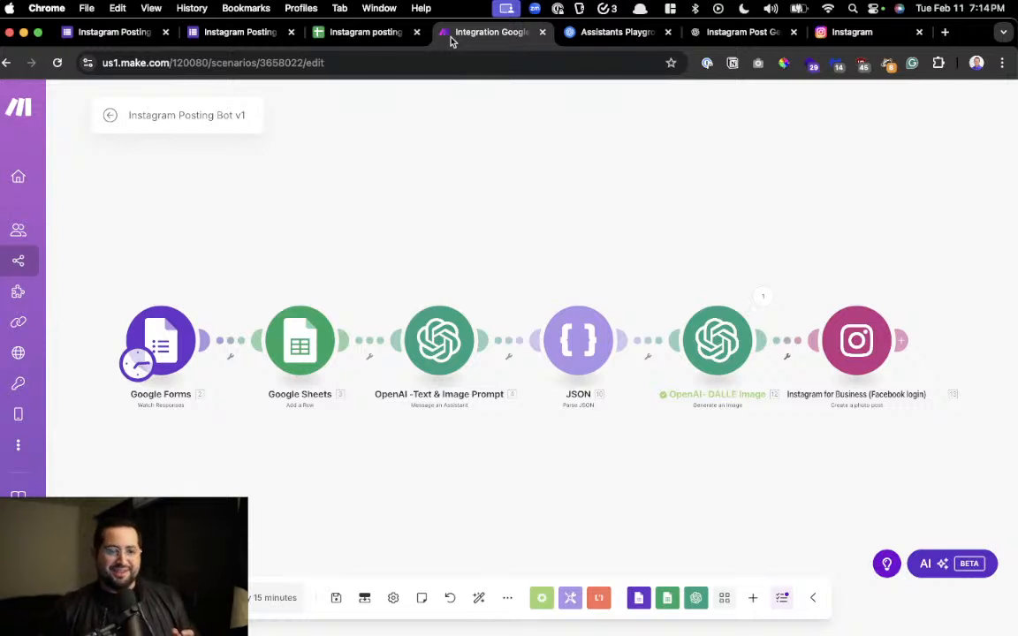
mouse_move(258, 461)
left_mouse_down()
mouse_move(332, 460)
mouse_move(253, 455)
left_mouse_up()
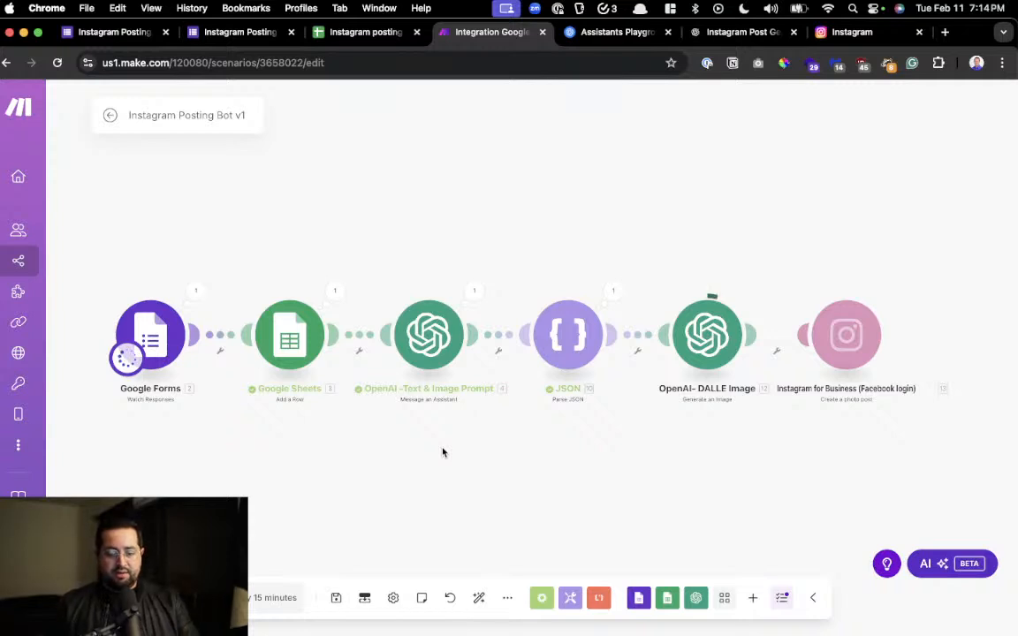
left_click_drag(815, 452, 584, 460)
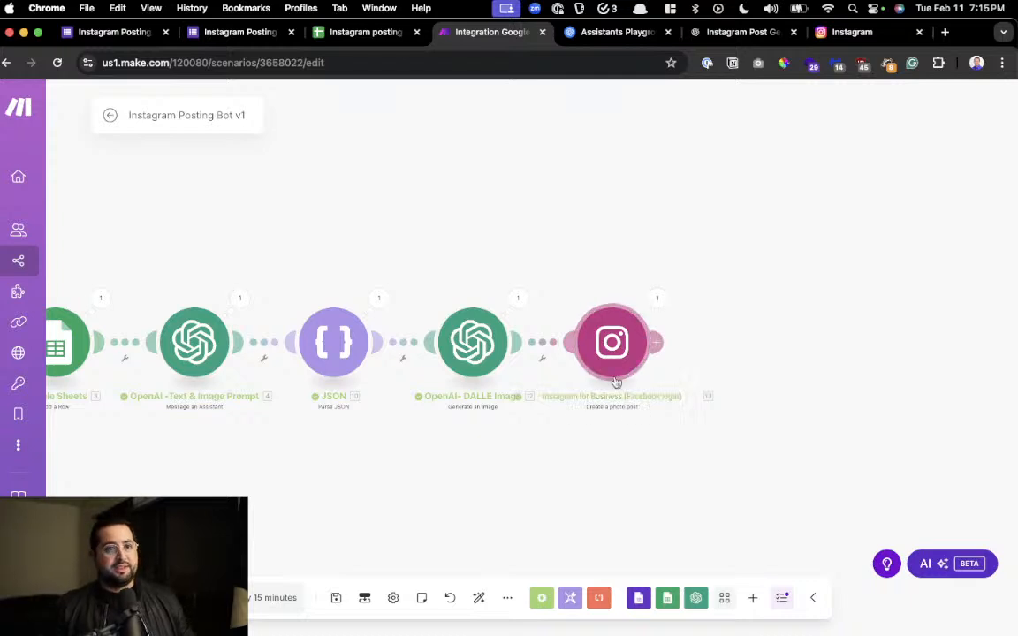
scroll(647, 456, "left", 3)
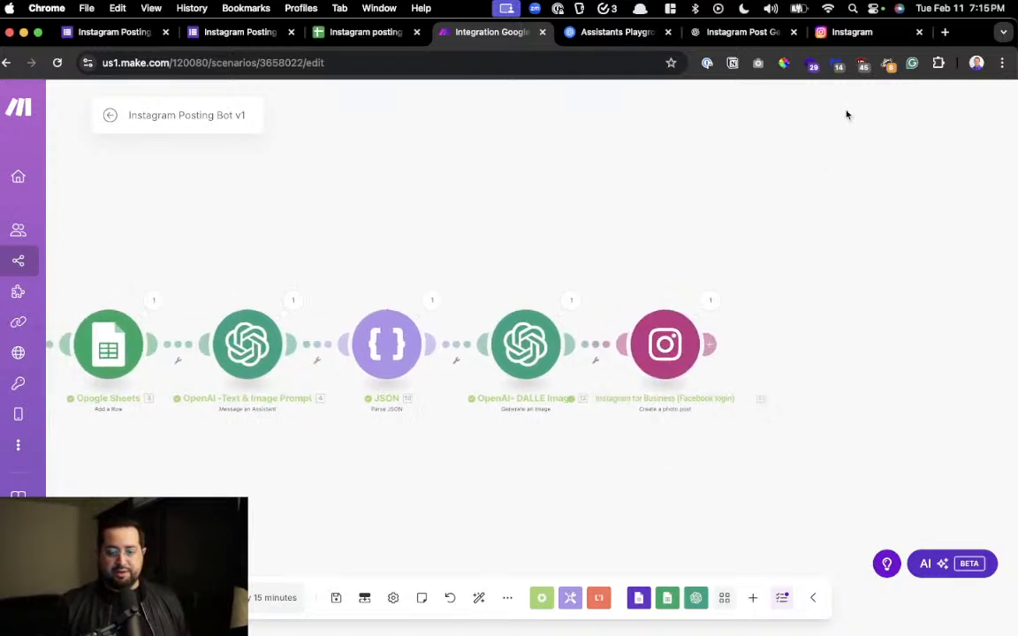
Switch to Instagram, reload the profile page, and open the newest post to examine its caption and image
left_click(868, 35)
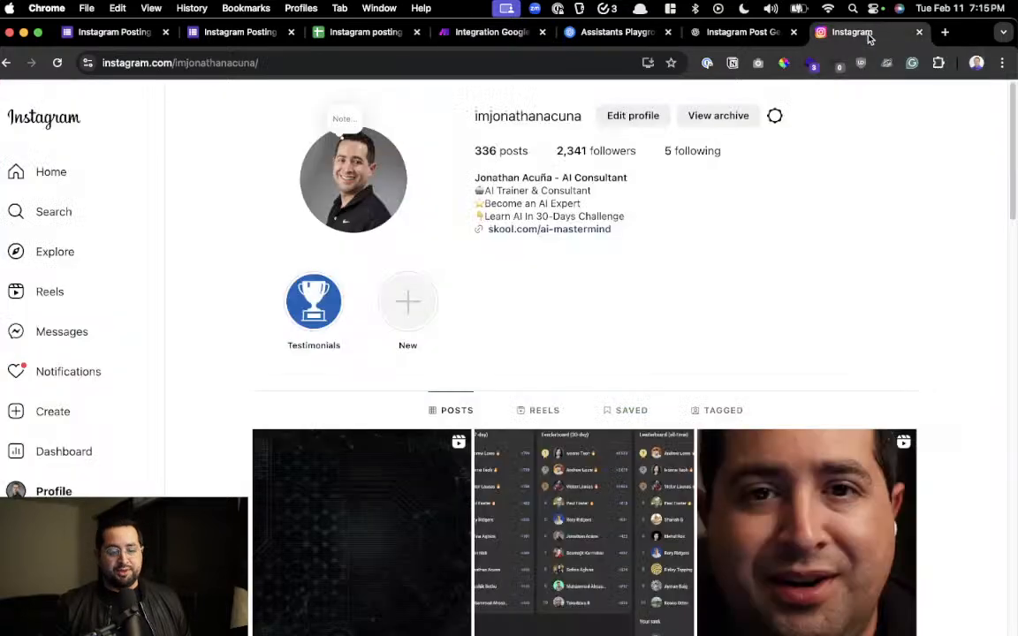
key("super+r")
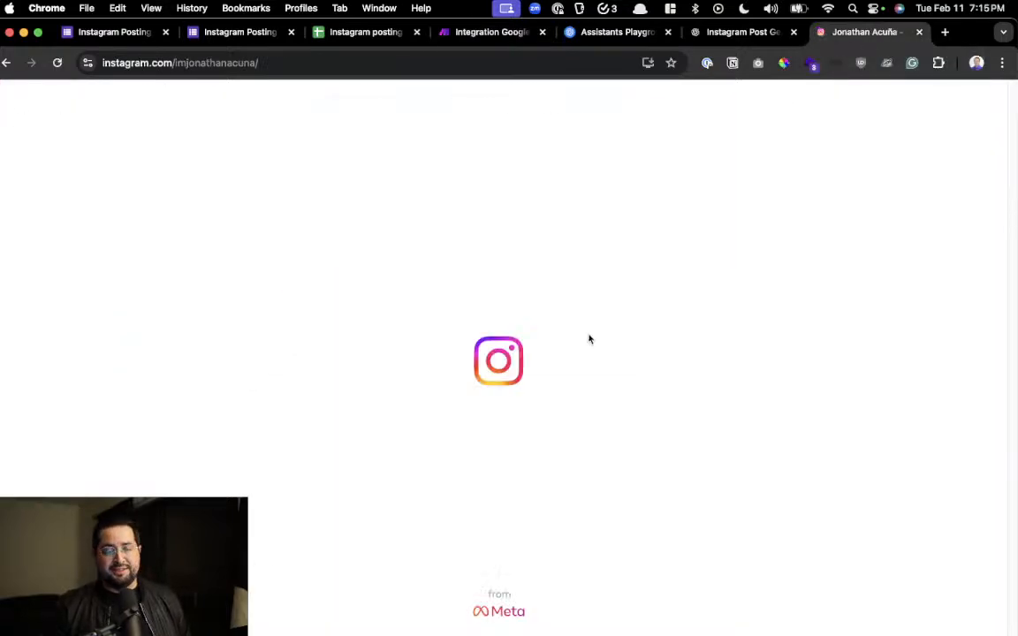
scroll(589, 339, "down", 2)
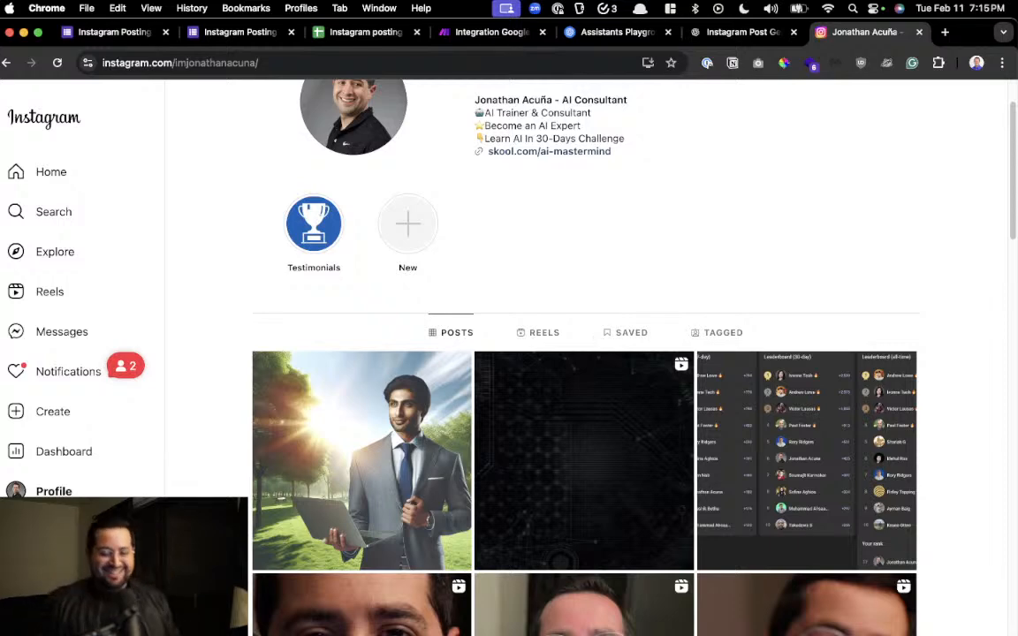
left_click(416, 399)
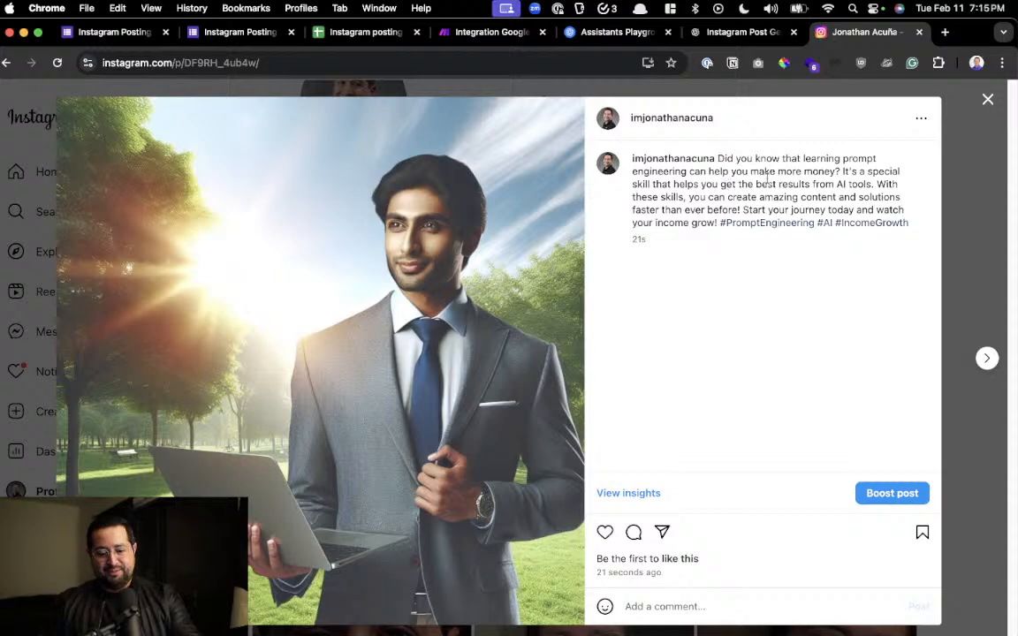
scroll(766, 180, "up", 5)
scroll(766, 180, "right", 5)
left_click_drag(489, 125, 495, 263)
scroll(495, 264, "down", 5)
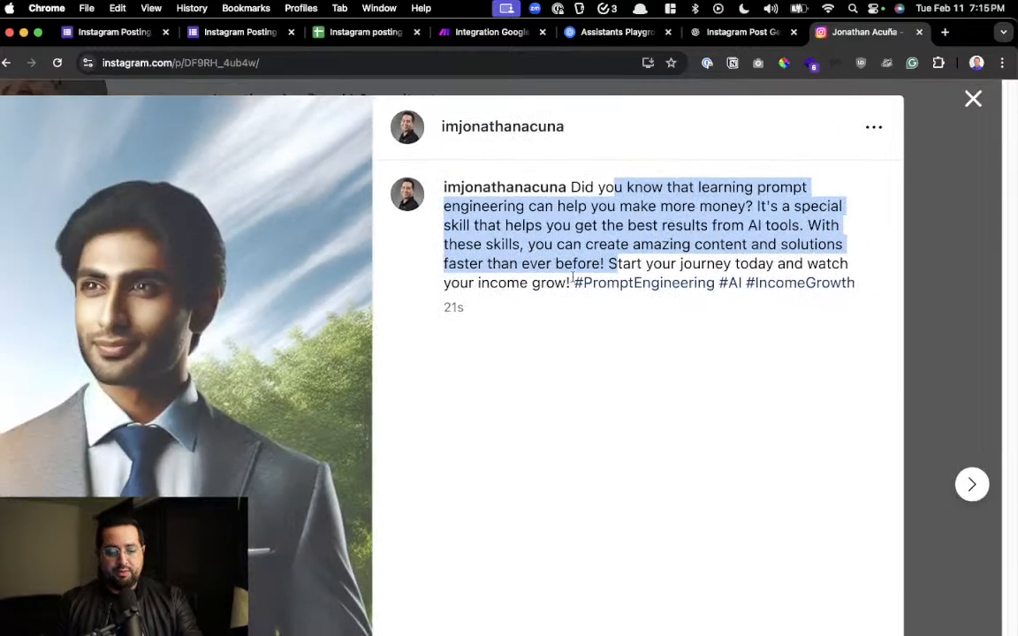
scroll(501, 338, "down", 5)
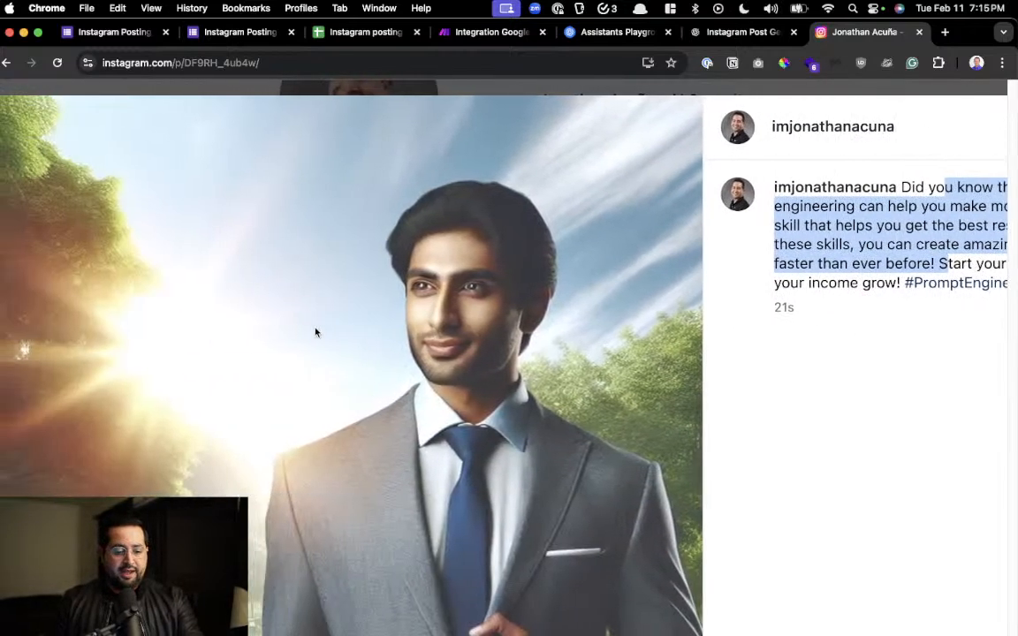
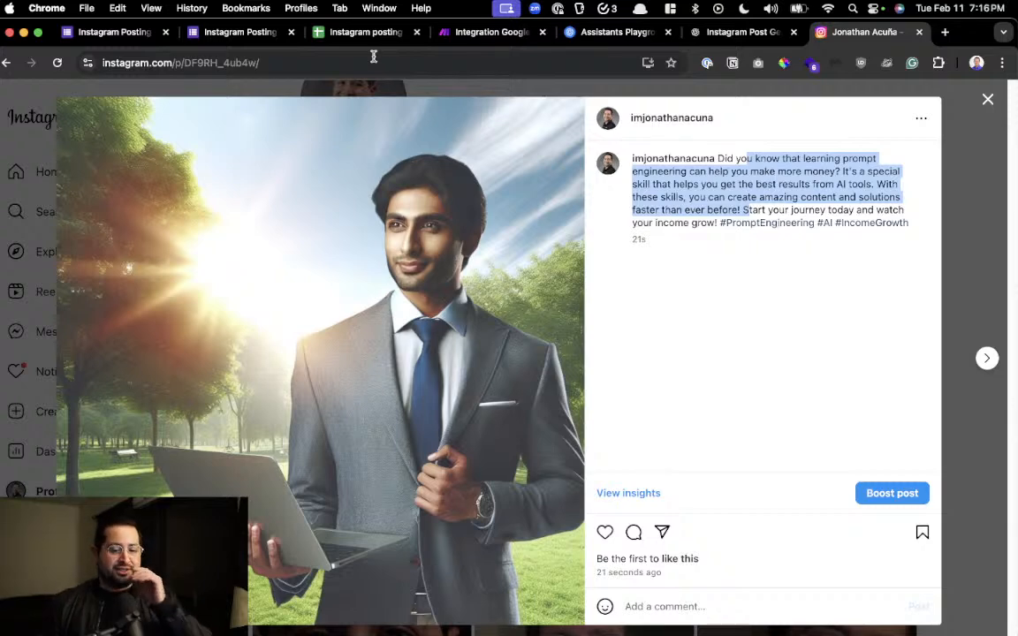
Check the Make scenario, switch to the live Google Form, and start another response at the Content Idea field
left_click(455, 35)
left_click_drag(423, 183, 625, 180)
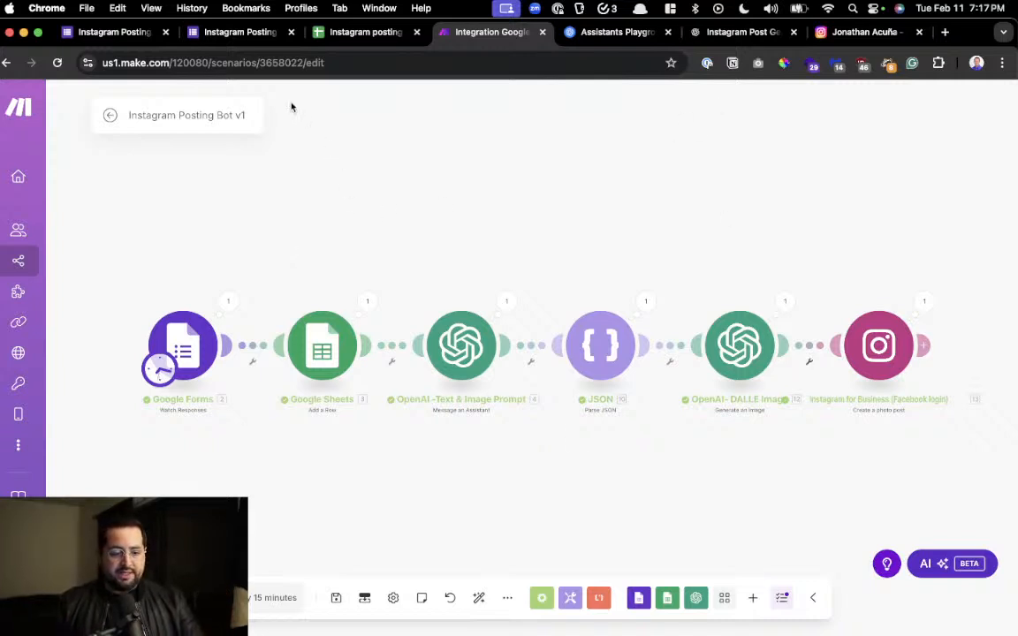
left_click(250, 32)
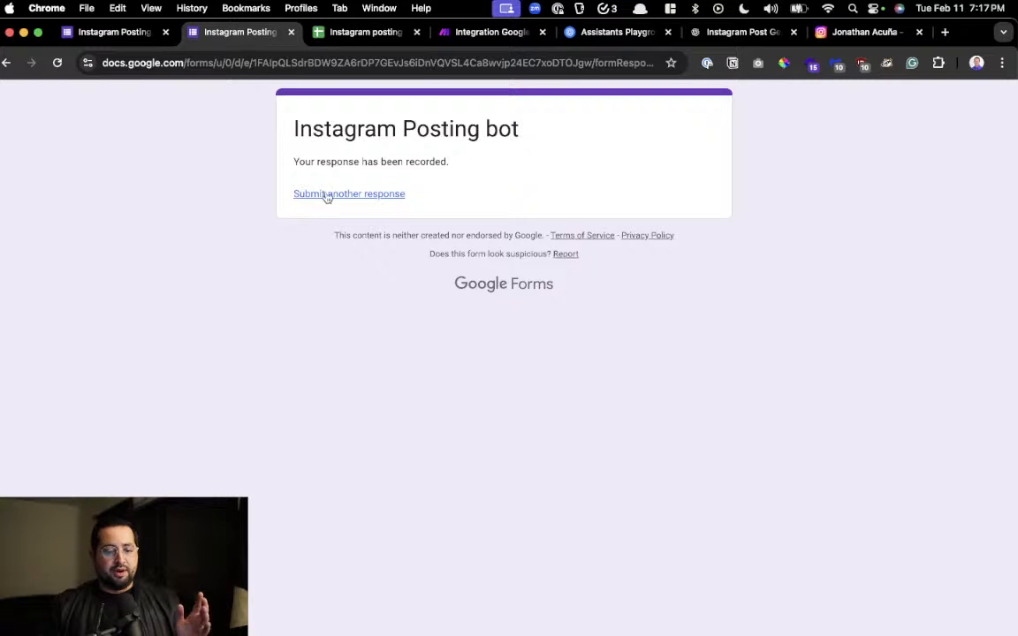
left_click(336, 193)
left_click(323, 275)
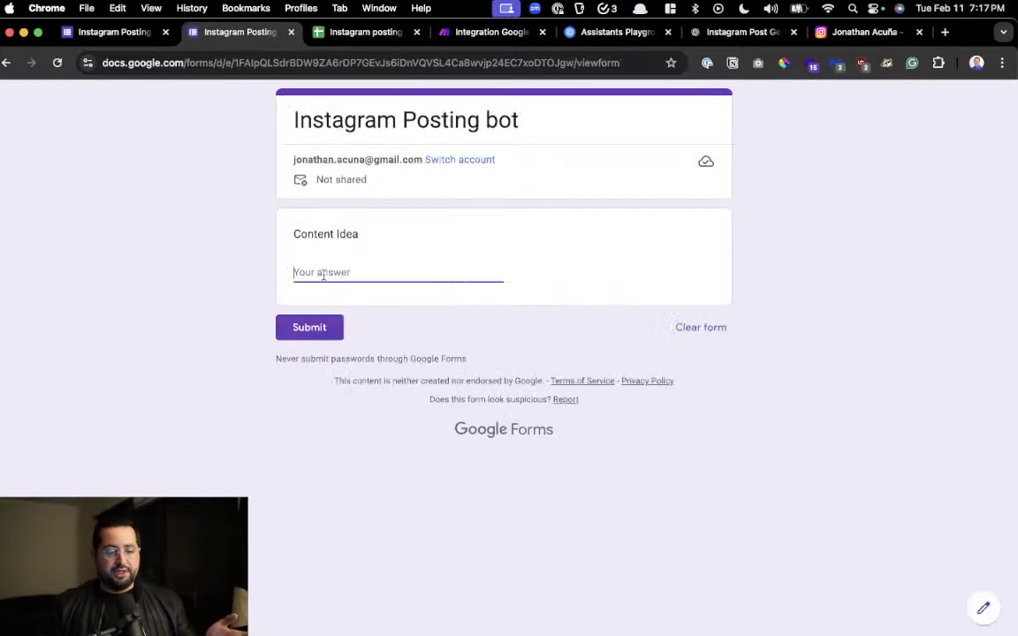
Switch to Instagram, review the newest post's caption and image, and close the post to return to the profile grid
left_click(844, 32)
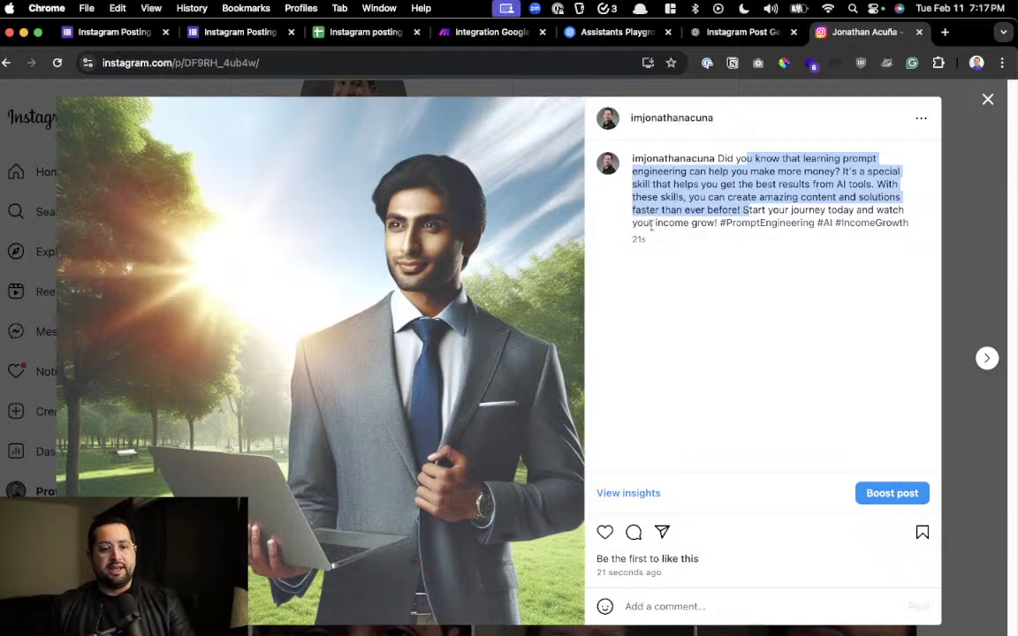
left_click(704, 328)
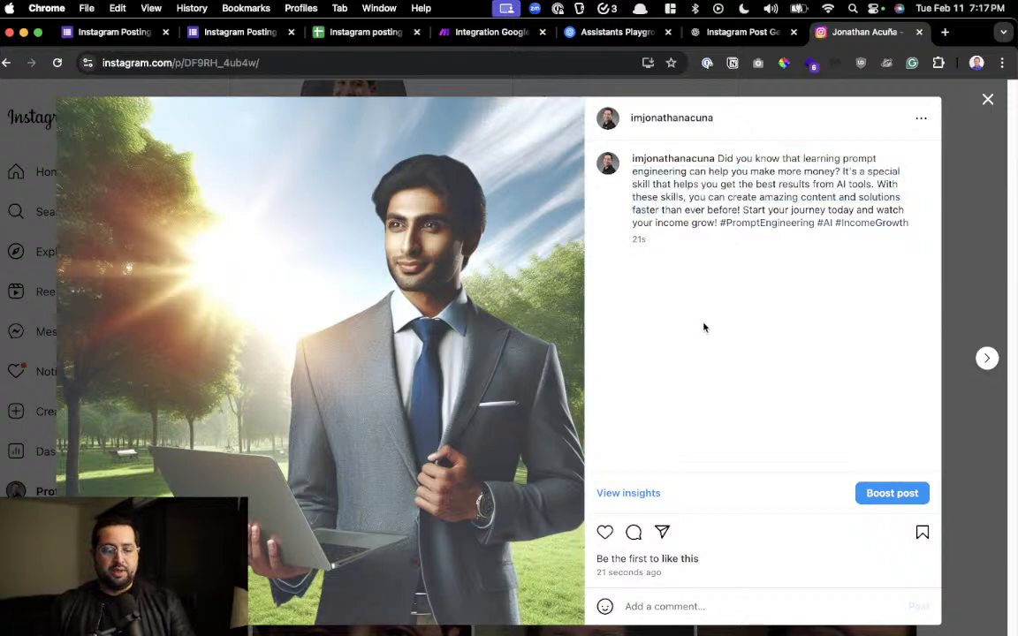
left_click(987, 99)
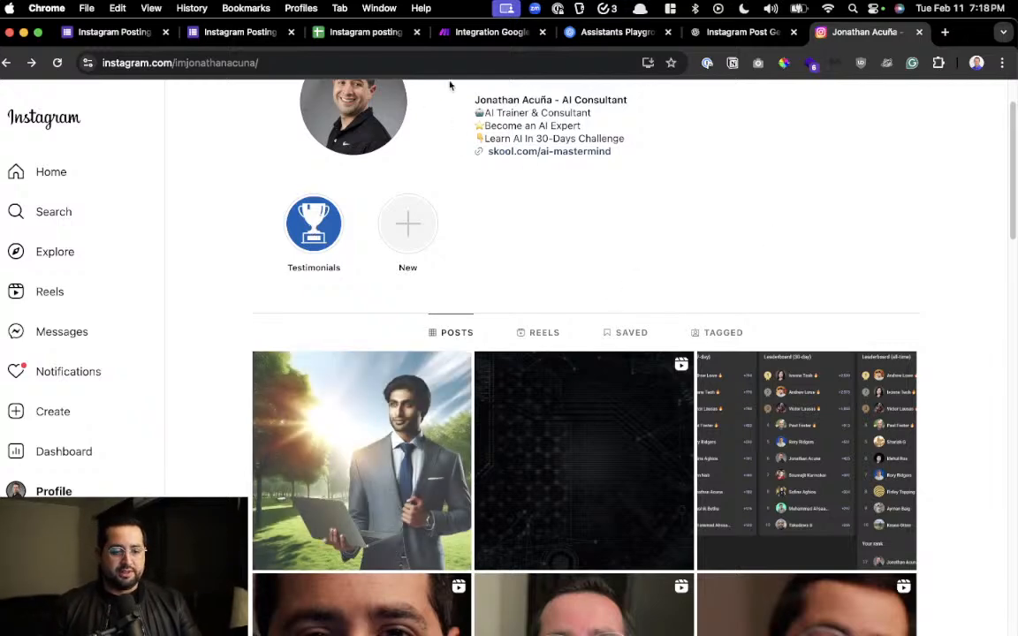
Review the Make scenario, the generated JSON prompt in ChatGPT, and the insta_text assistant's instructions in the OpenAI Playground
left_click(500, 36)
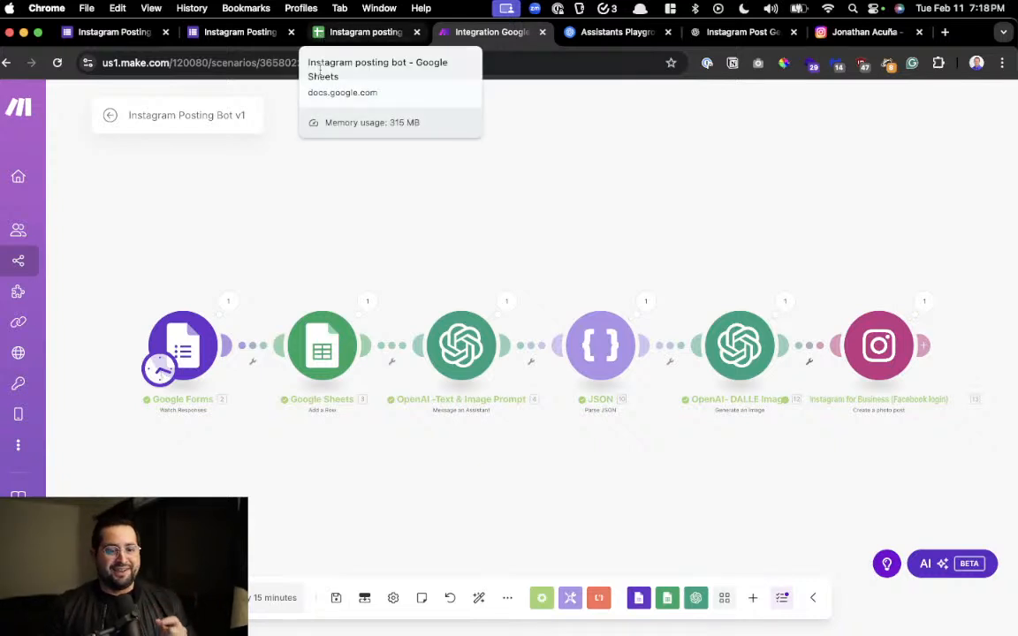
mouse_move(405, 193)
left_mouse_down()
mouse_move(447, 198)
mouse_move(415, 197)
left_mouse_up()
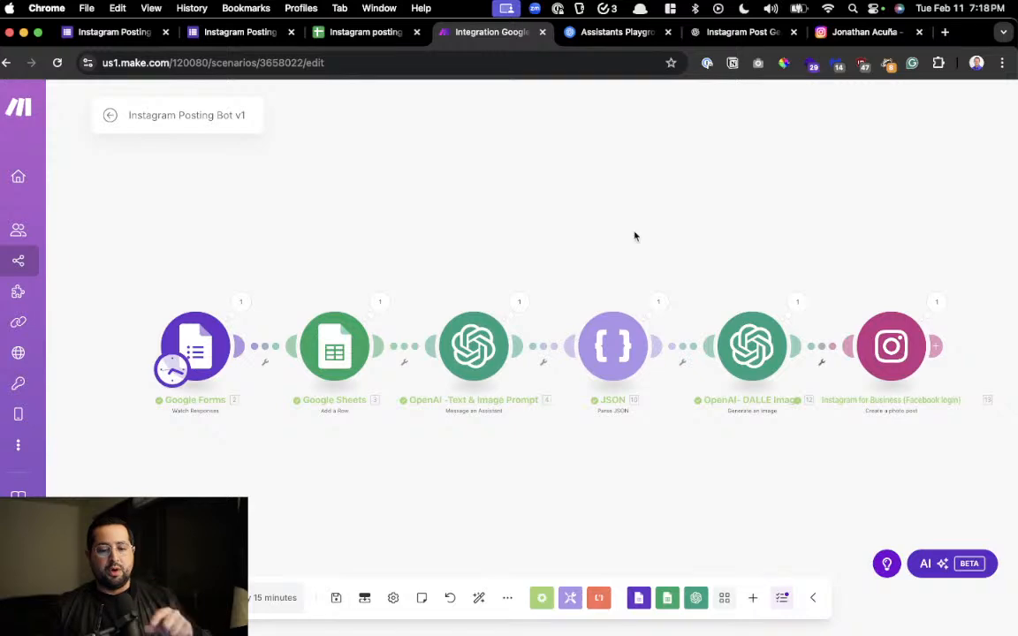
left_click(707, 32)
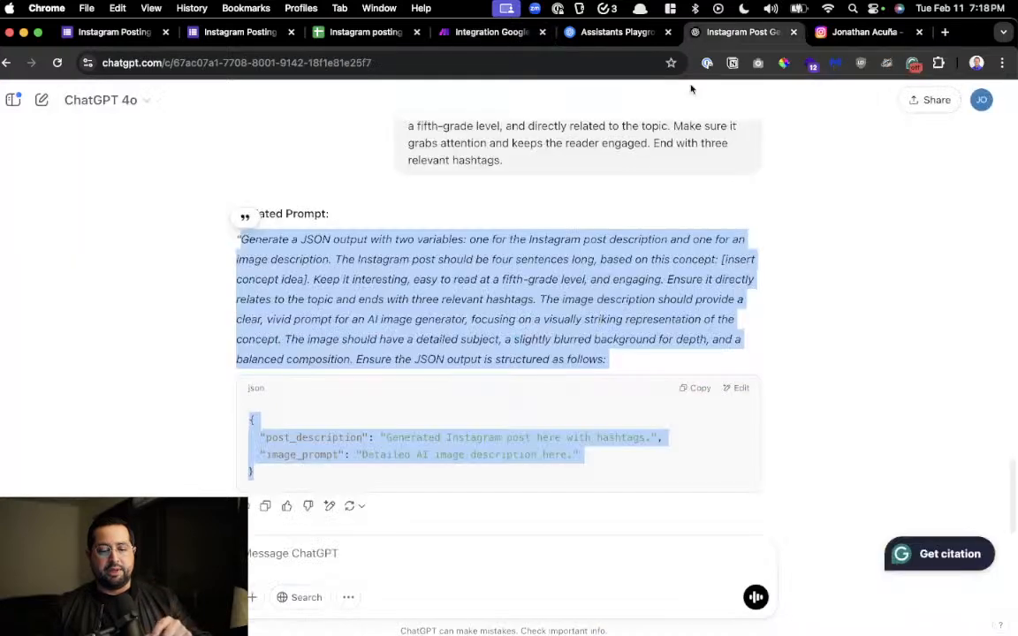
left_click(618, 32)
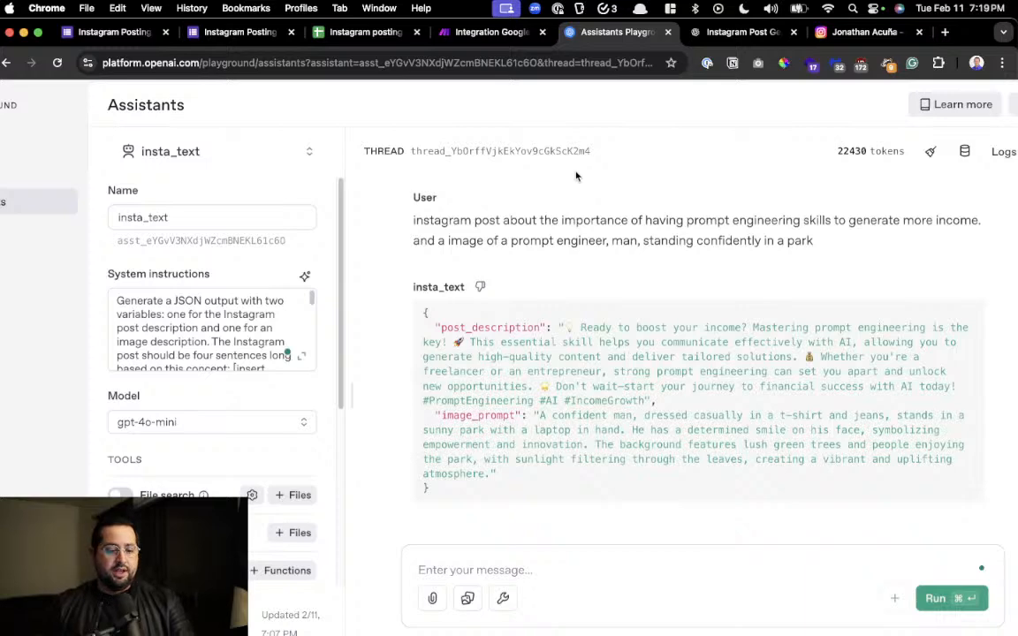
scroll(507, 204, "up", 3)
scroll(220, 298, "left", 2)
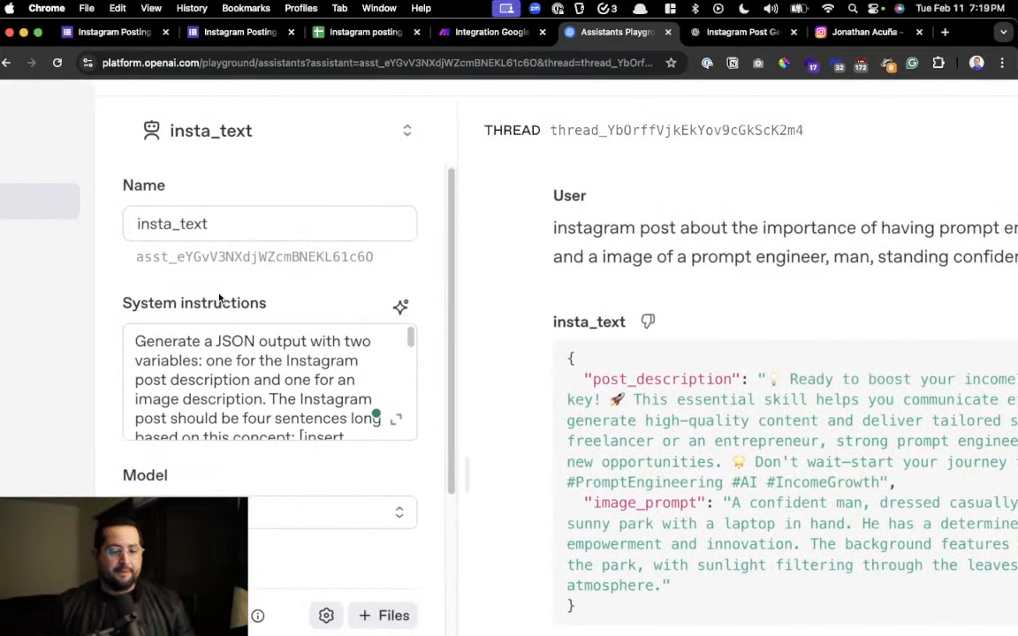
Switch to the blank Google Form response and paste the earlier prompt engineering content idea from the clipboard history as the Content Idea
left_click(135, 36)
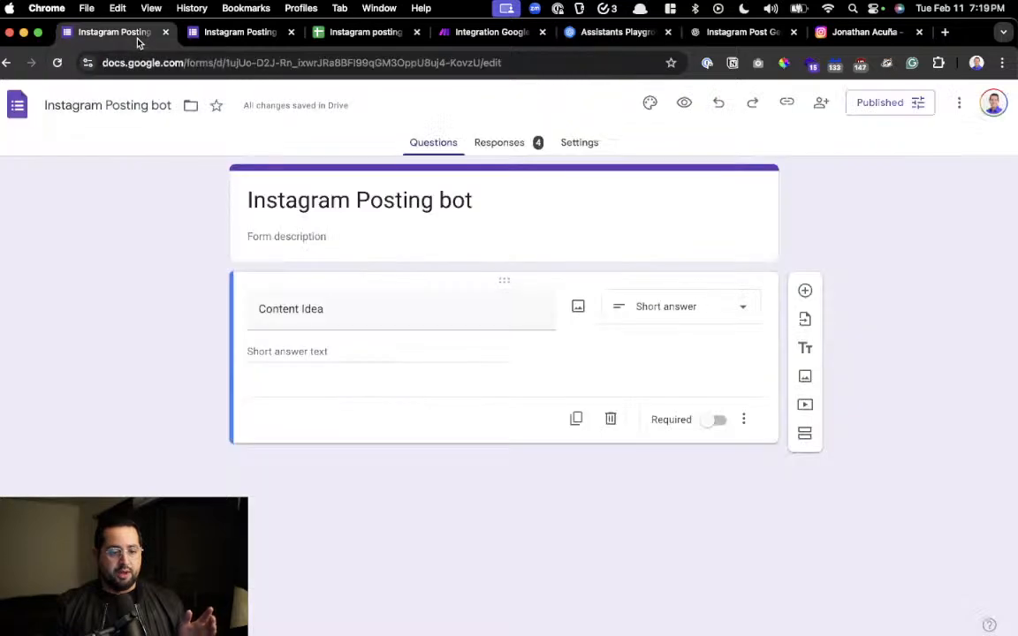
left_click(265, 37)
scroll(389, 177, "up", 3)
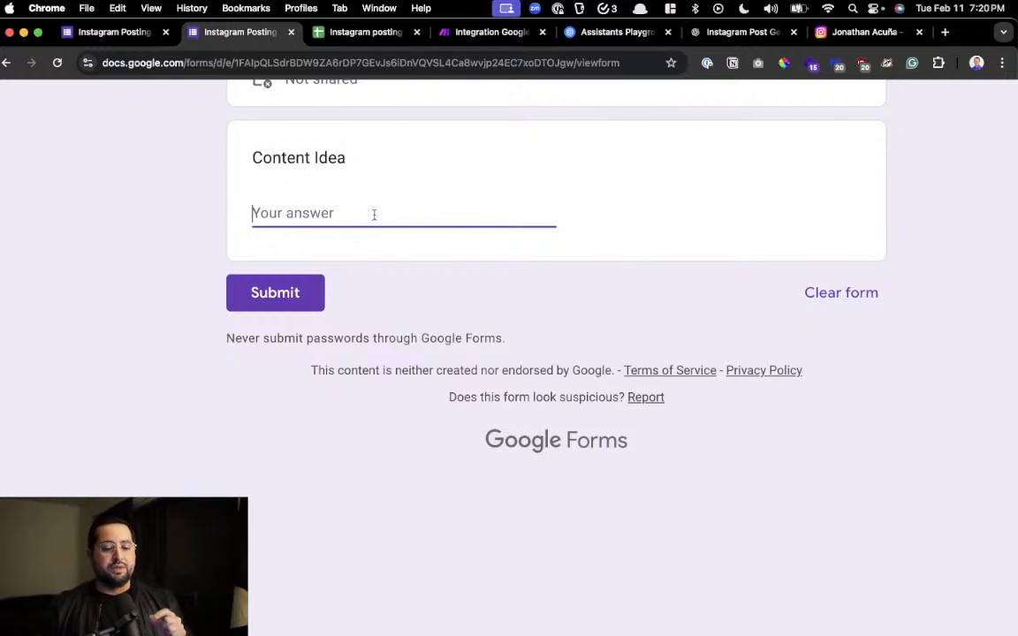
key("super+alt+c")
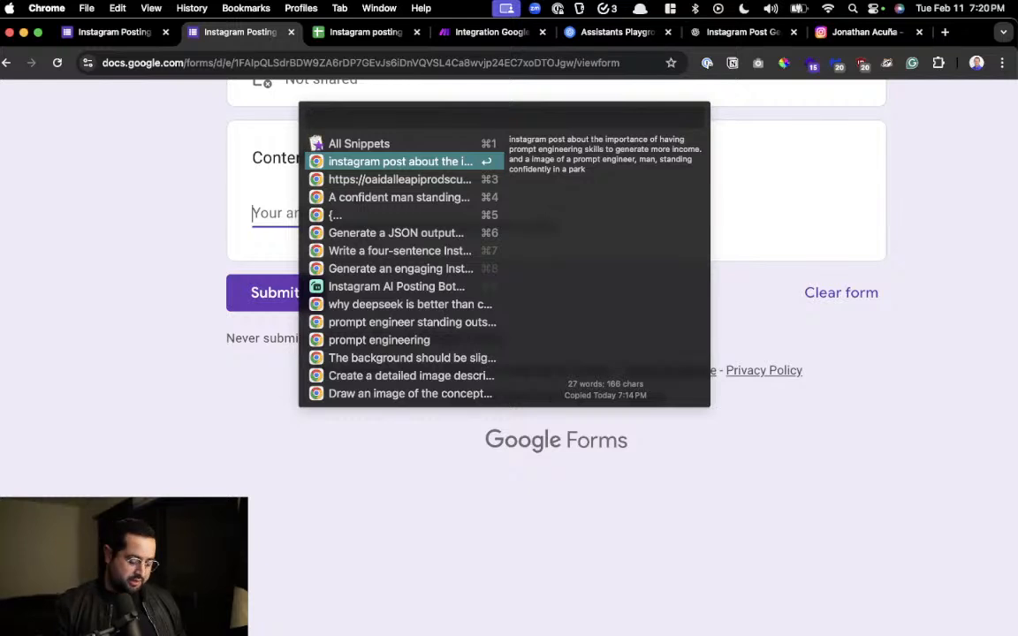
key("Return")
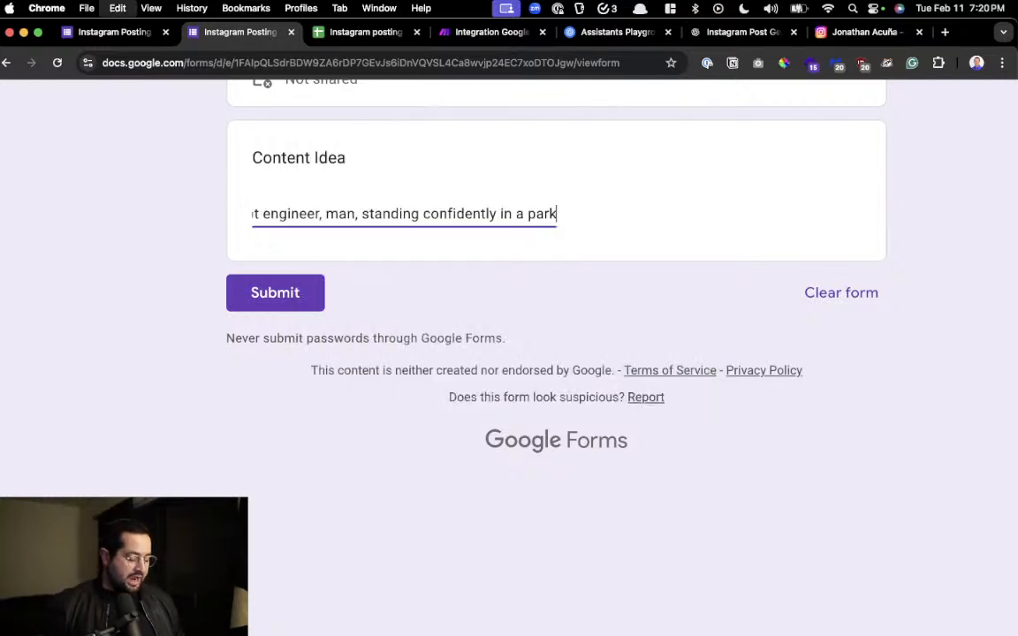
Replace "man" with "woman" in the Content Idea answer and submit the form response
left_click(148, 253)
left_click_drag(149, 252, 347, 214)
left_click(338, 214)
left_click(309, 214)
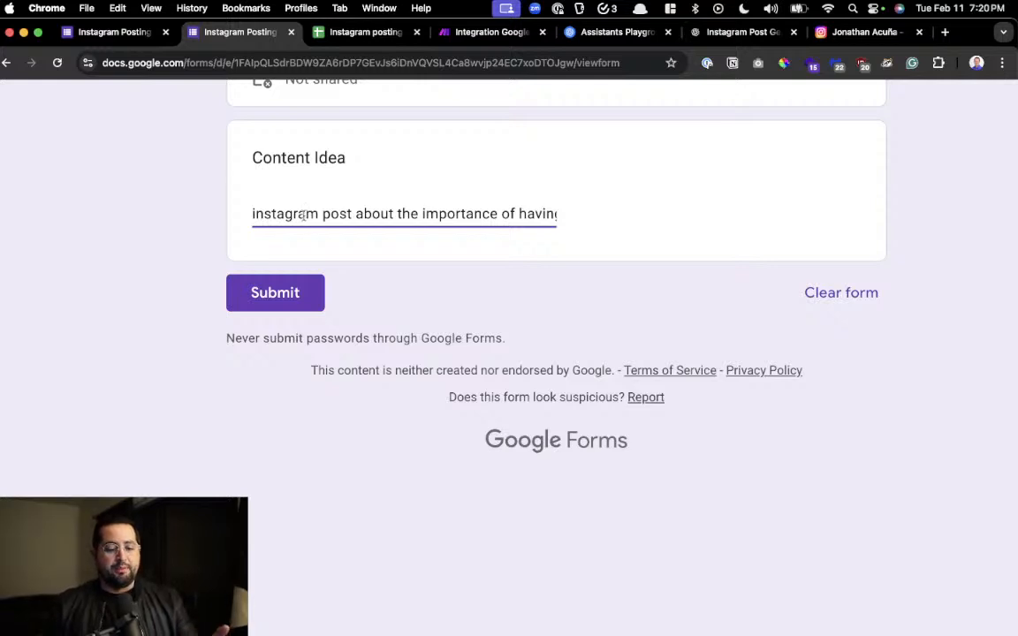
left_click_drag(303, 214, 559, 226)
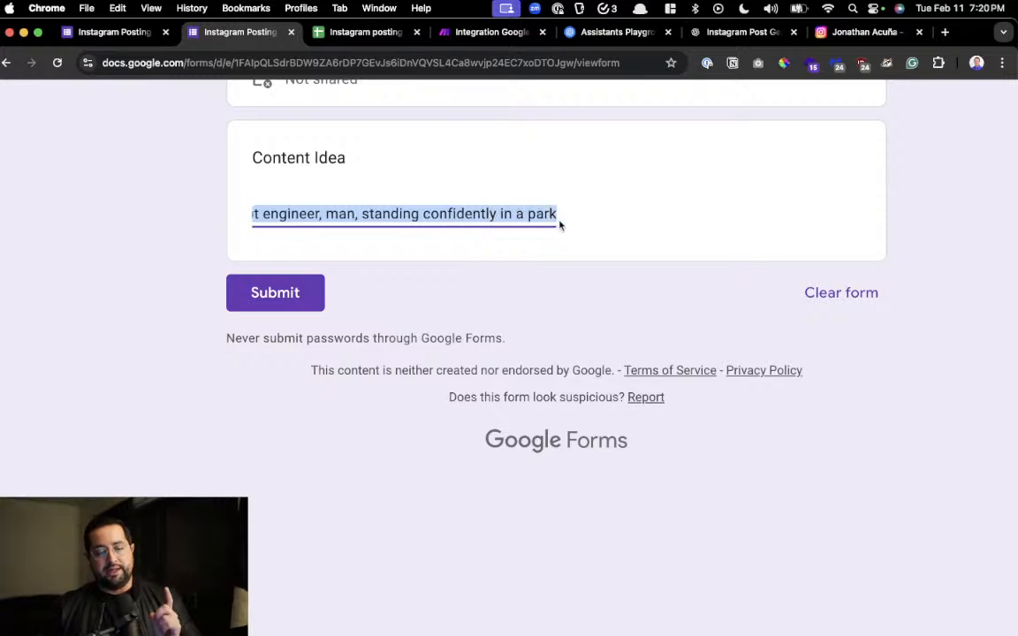
double_click(348, 212)
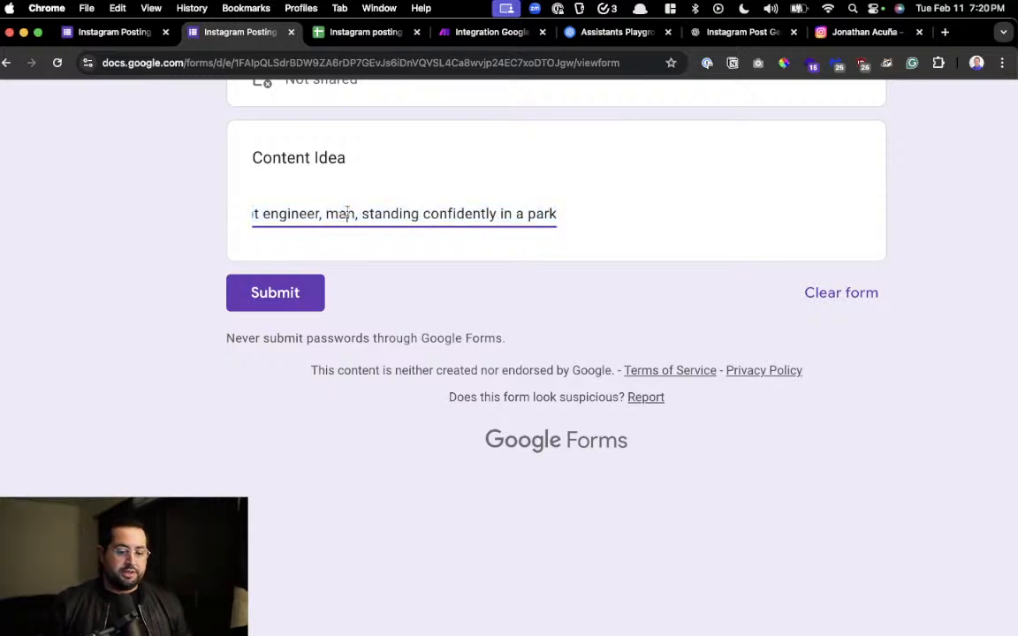
type("woman")
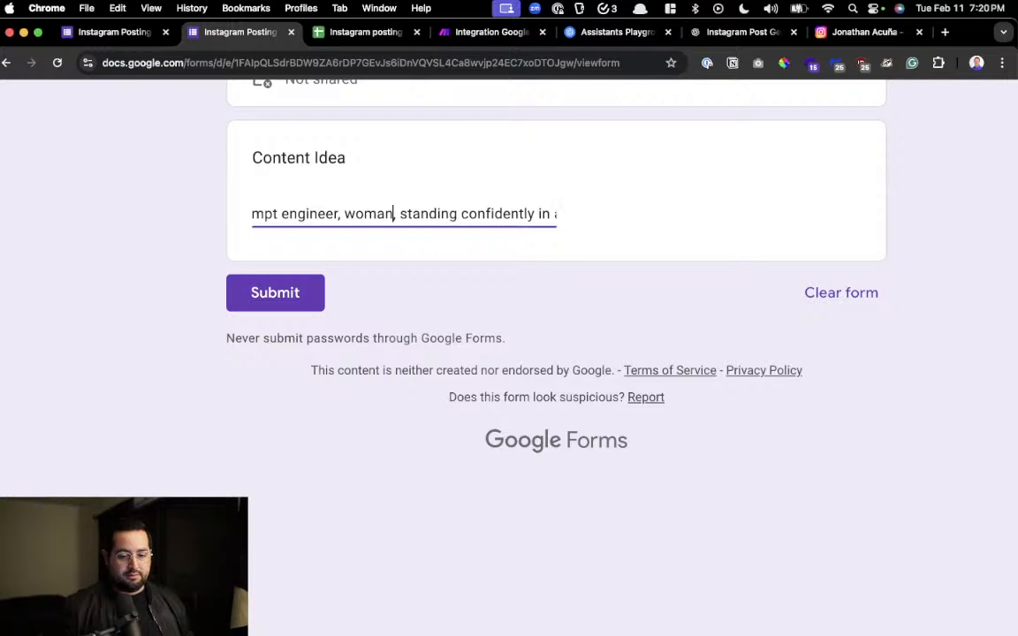
left_click(677, 314)
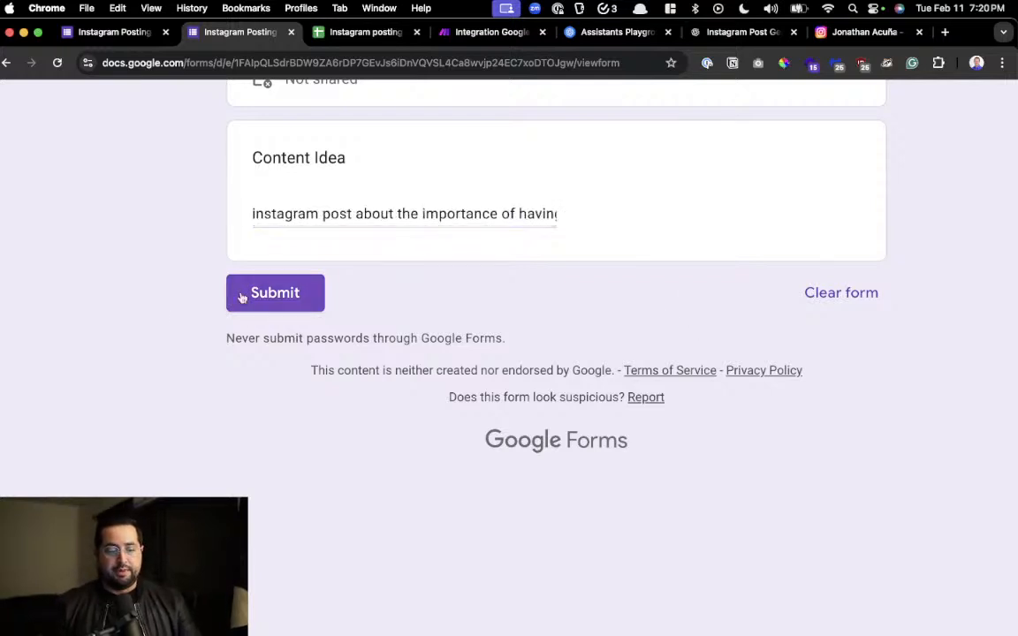
left_click(270, 292)
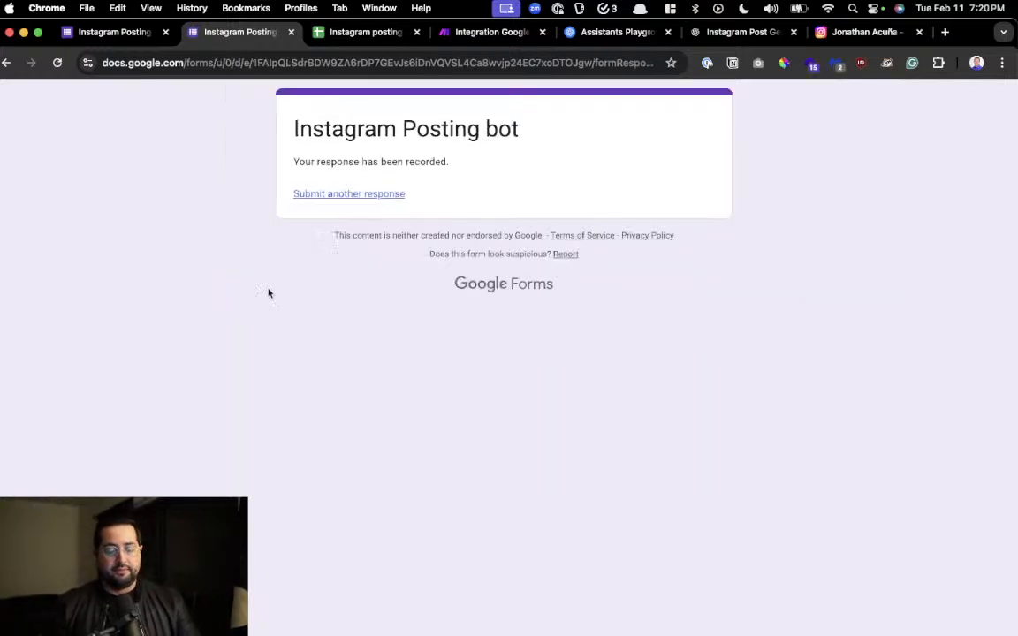
Switch to the Make scenario and examine the Google Forms module's connection, form ID and limit settings
left_click(449, 33)
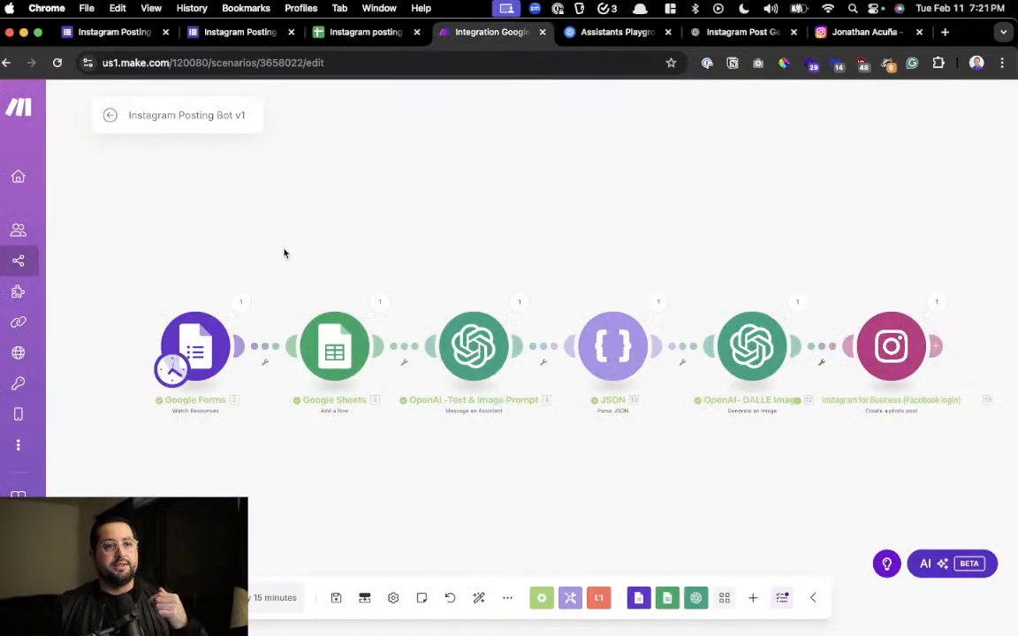
left_click_drag(293, 242, 383, 203)
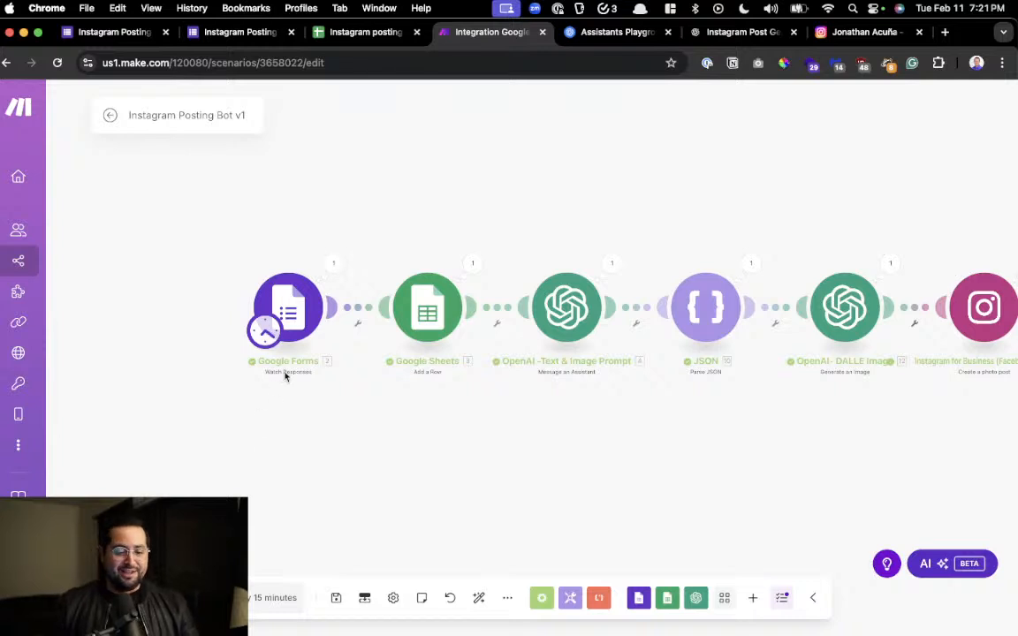
left_click_drag(375, 454, 227, 448)
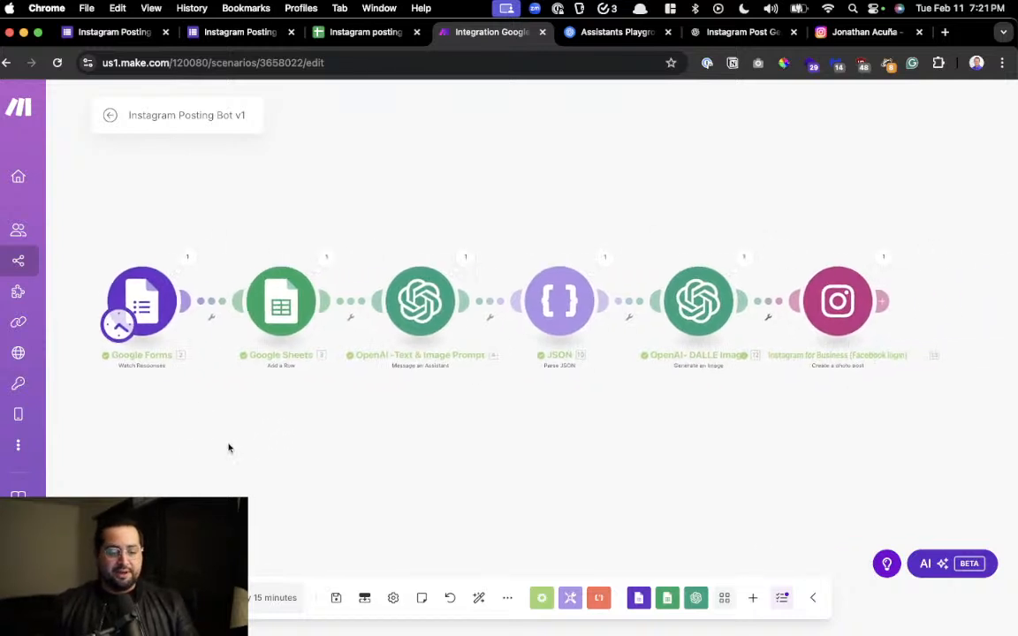
left_click(137, 300)
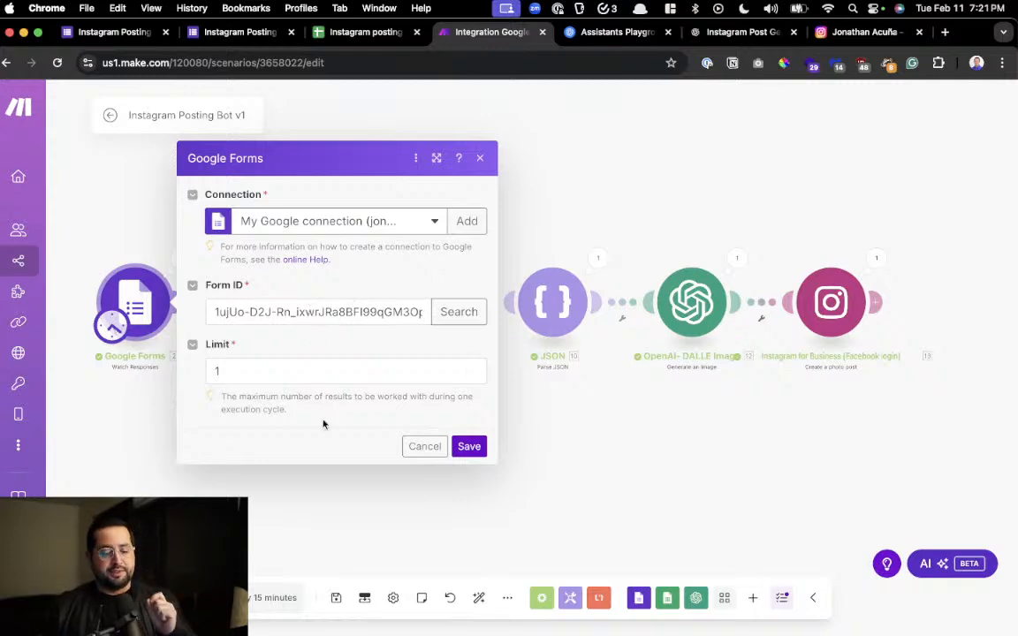
left_click(305, 516)
Open the Google Sheets module, and check the recorded content idea in cell A2 of the spreadsheet and the submitted form
left_click(281, 310)
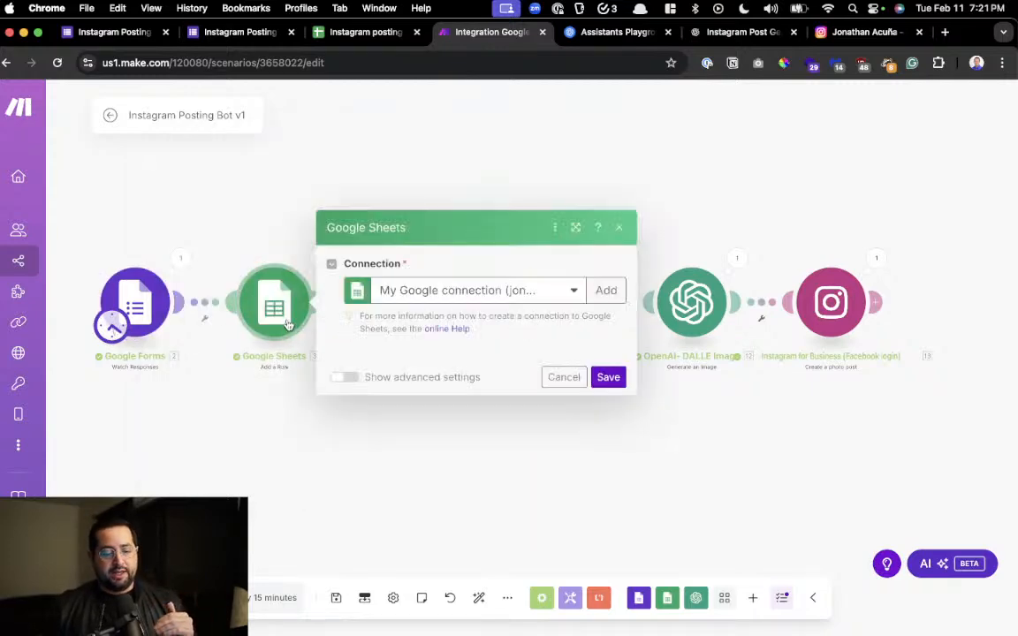
left_click(352, 36)
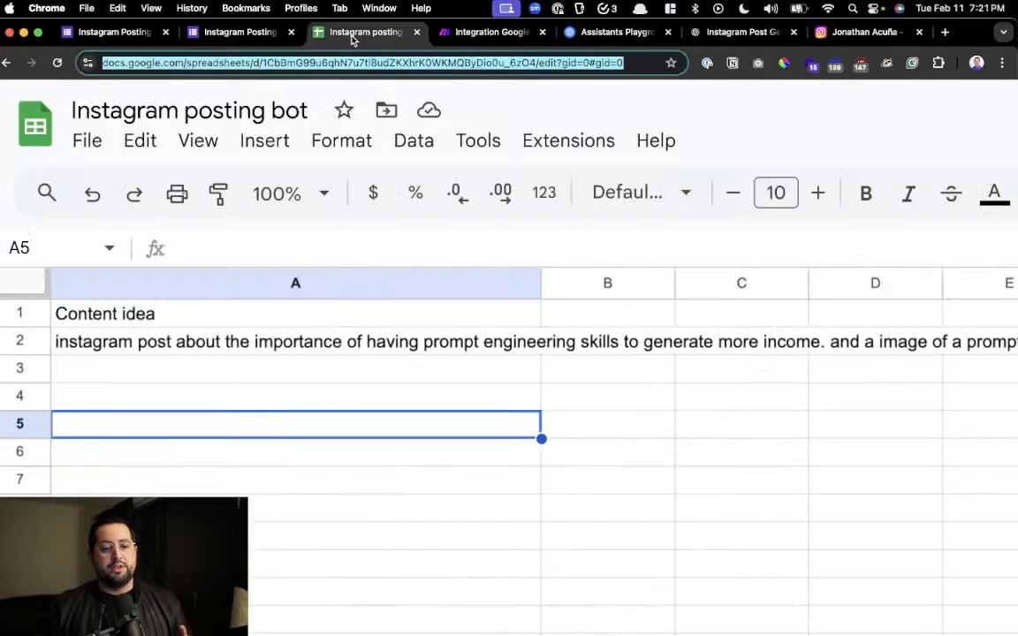
left_click(368, 345)
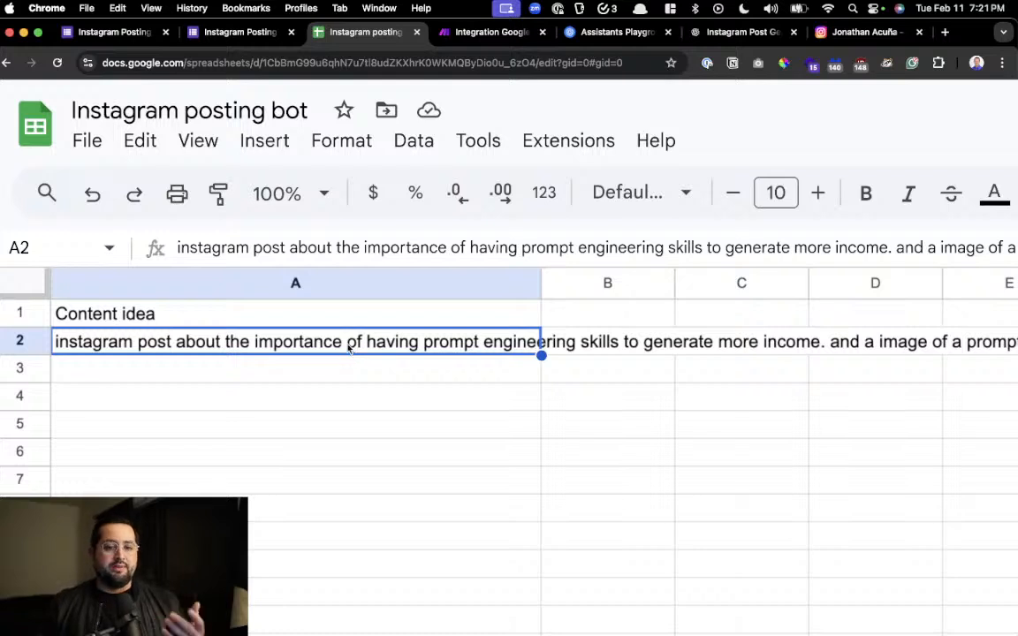
left_click(228, 32)
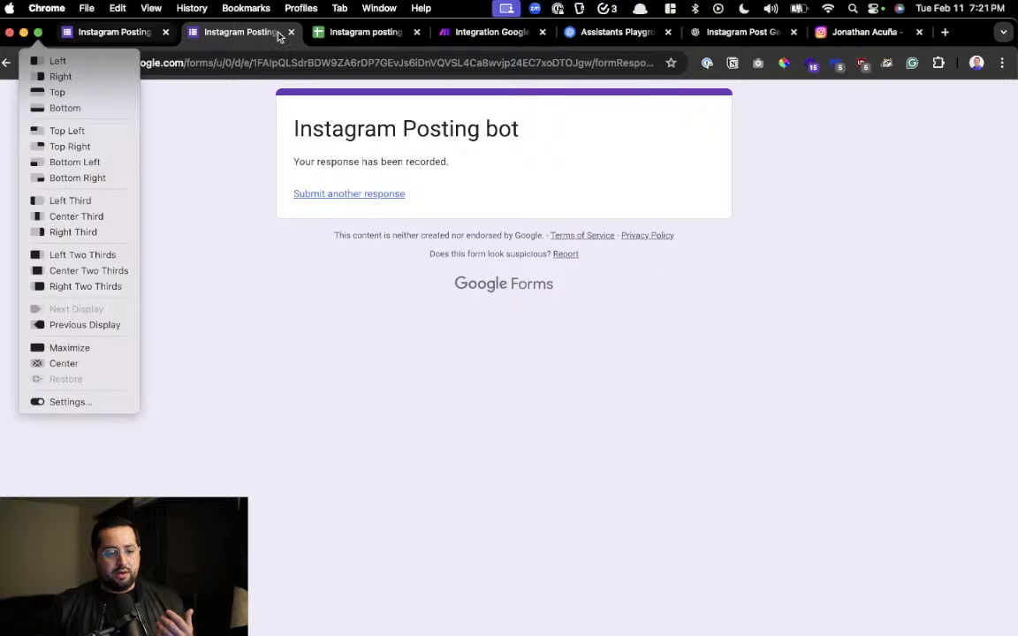
Return to Make and examine the Google Sheets module's sheet settings and the form answer mapped to the Content idea column
left_click(461, 33)
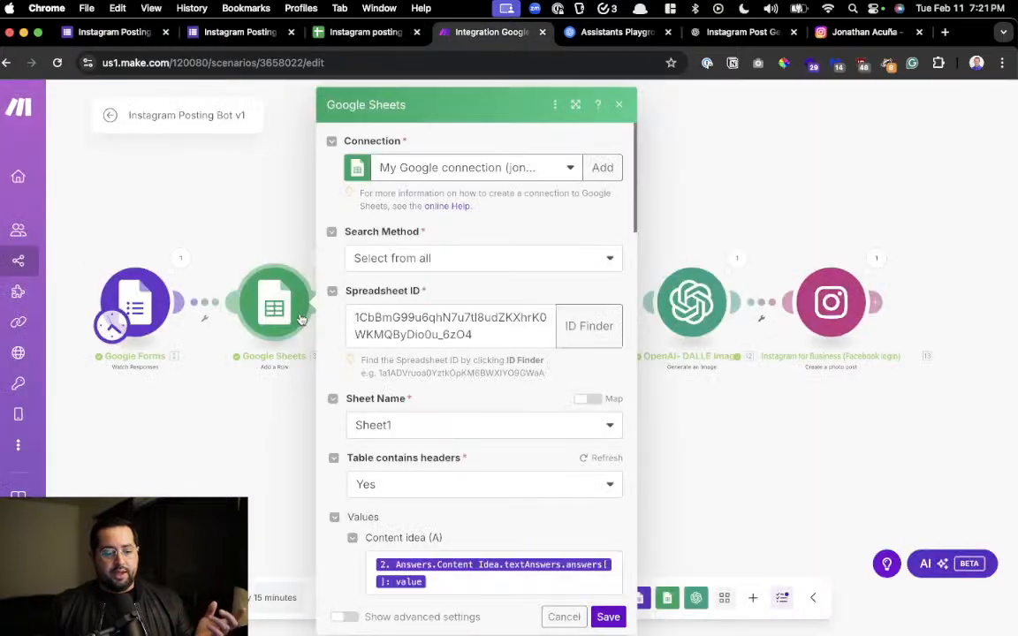
scroll(445, 272, "down", 5)
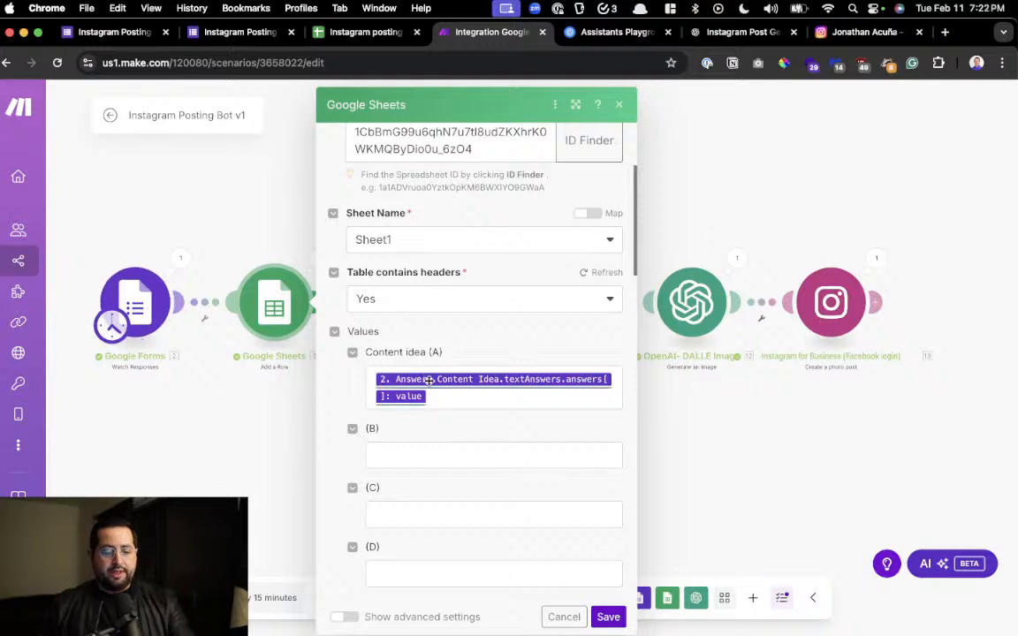
scroll(429, 381, "up", 5)
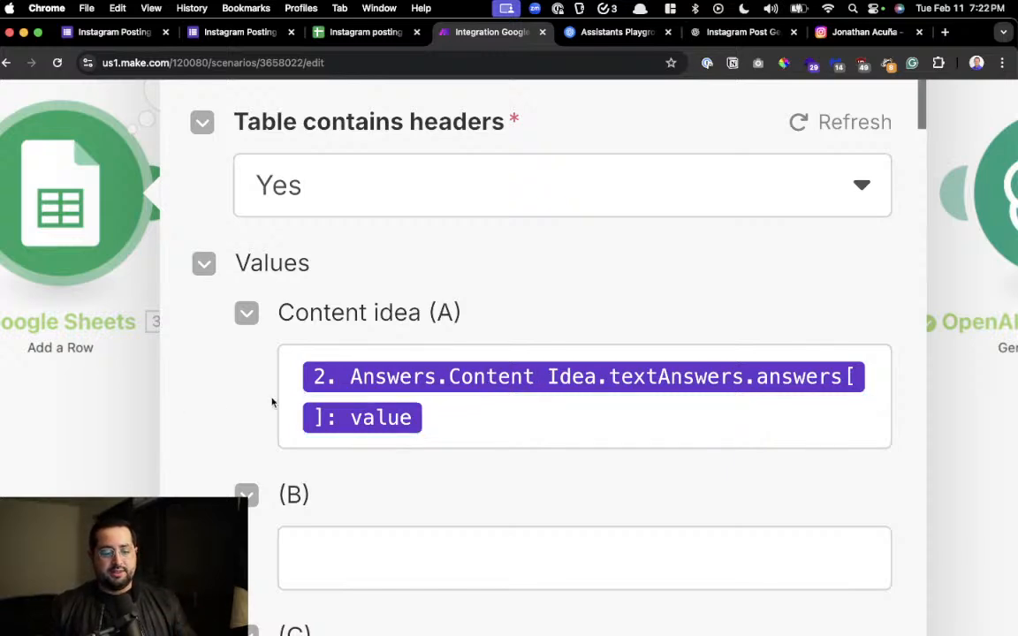
scroll(397, 400, "down", 5)
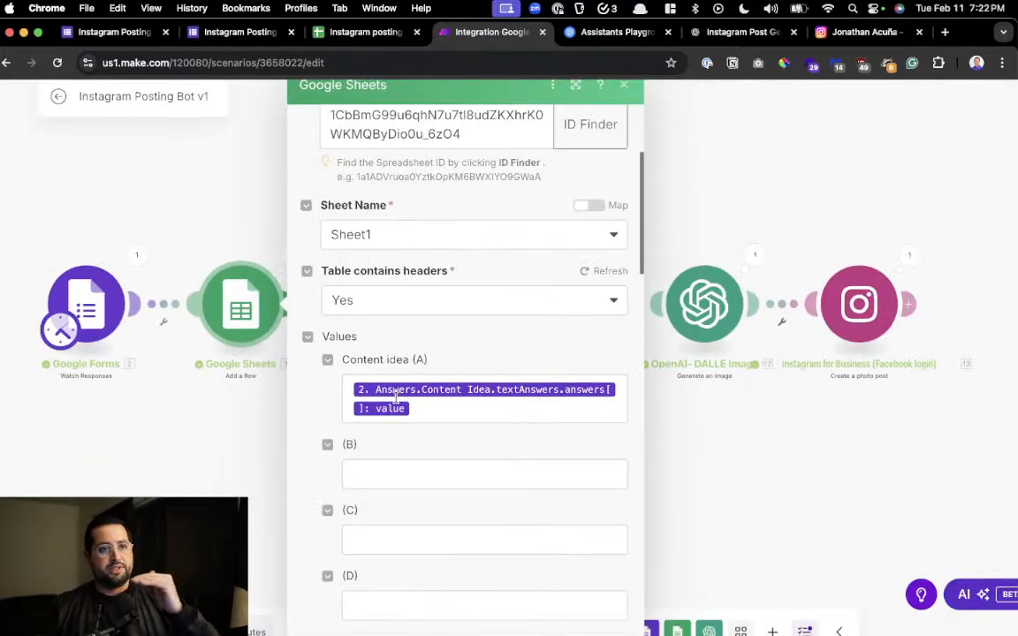
left_click(256, 425)
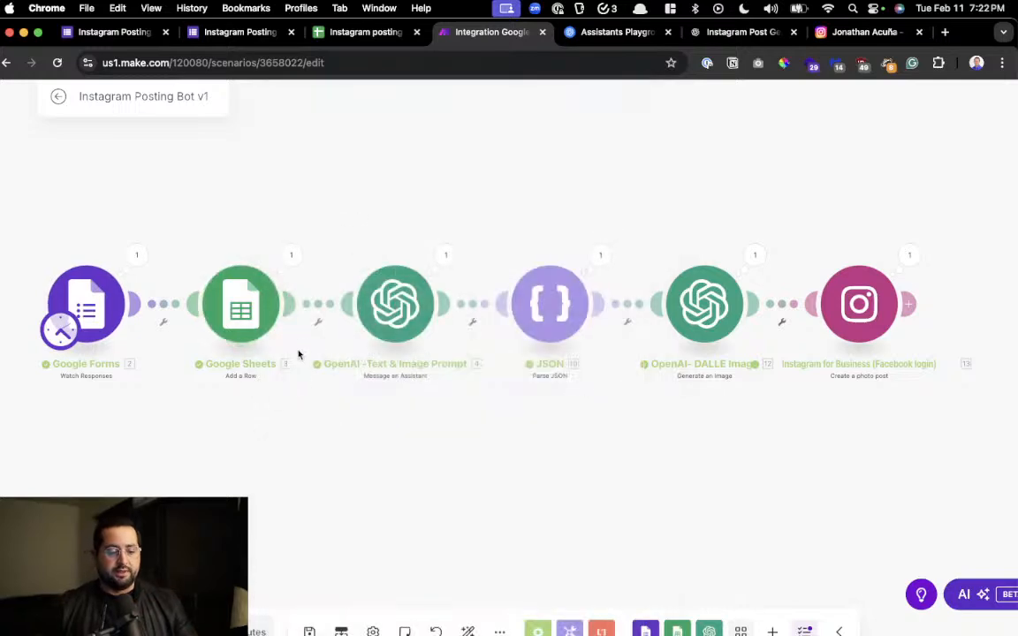
left_click(255, 307)
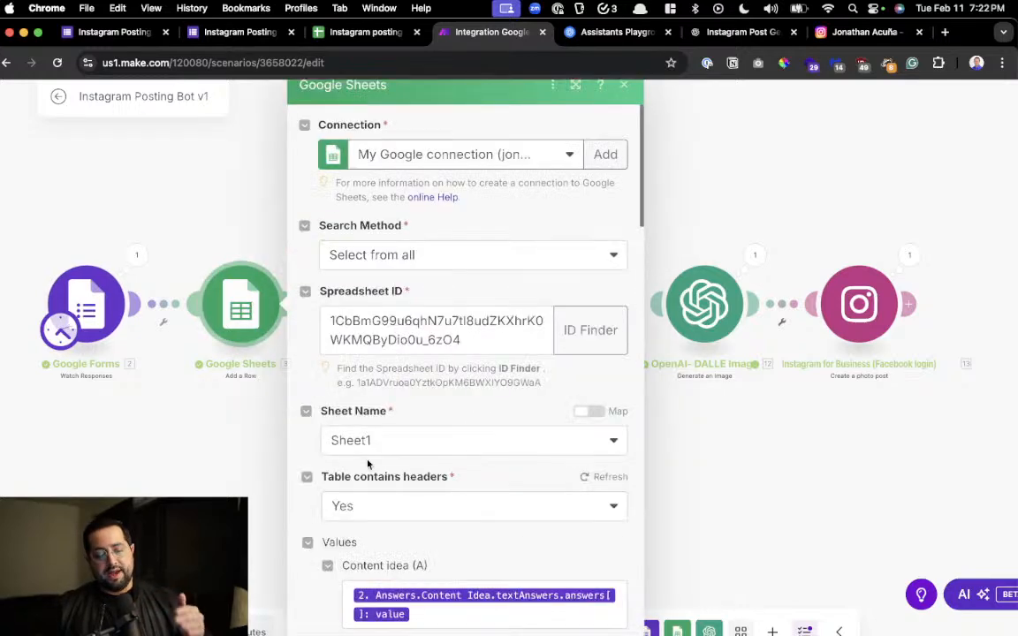
Review the remaining column mappings, close the Google Sheets module, and open the OpenAI Text & Image Prompt module to examine its assistant settings
scroll(371, 450, "down", 4)
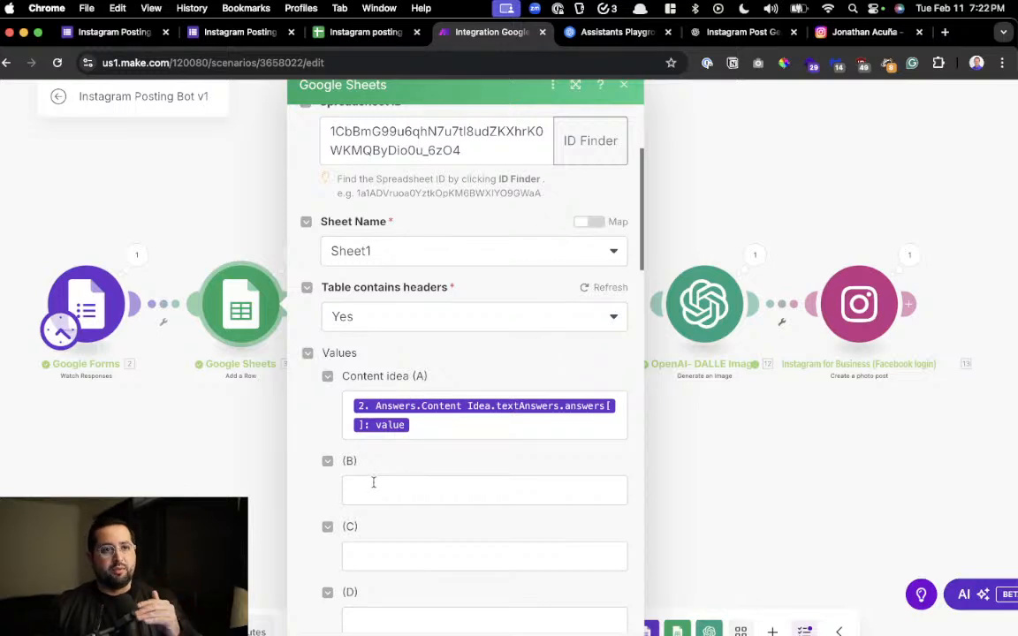
left_click(258, 392)
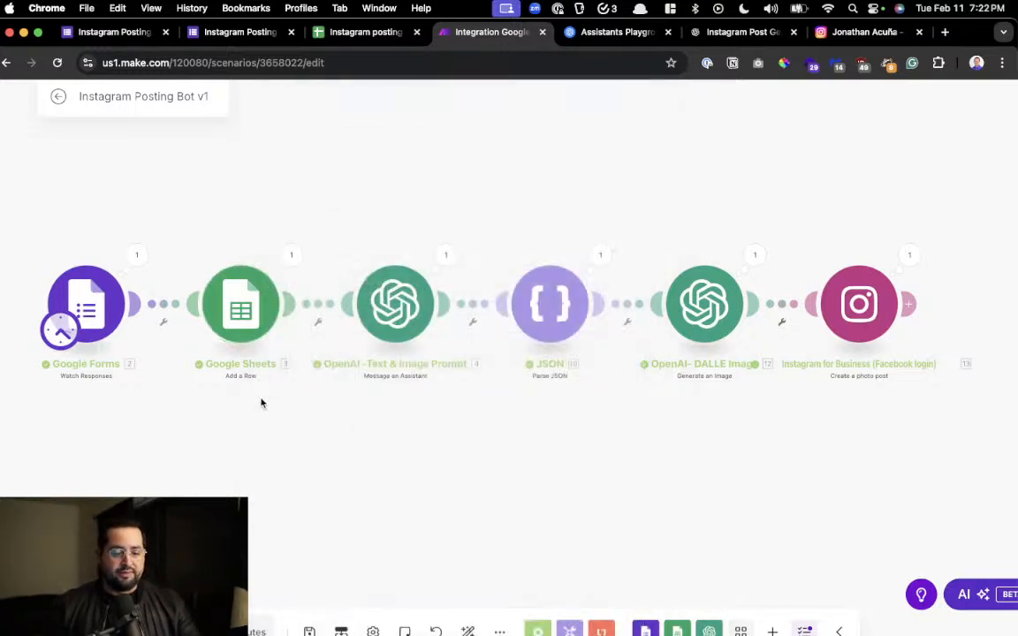
left_click_drag(389, 421, 322, 450)
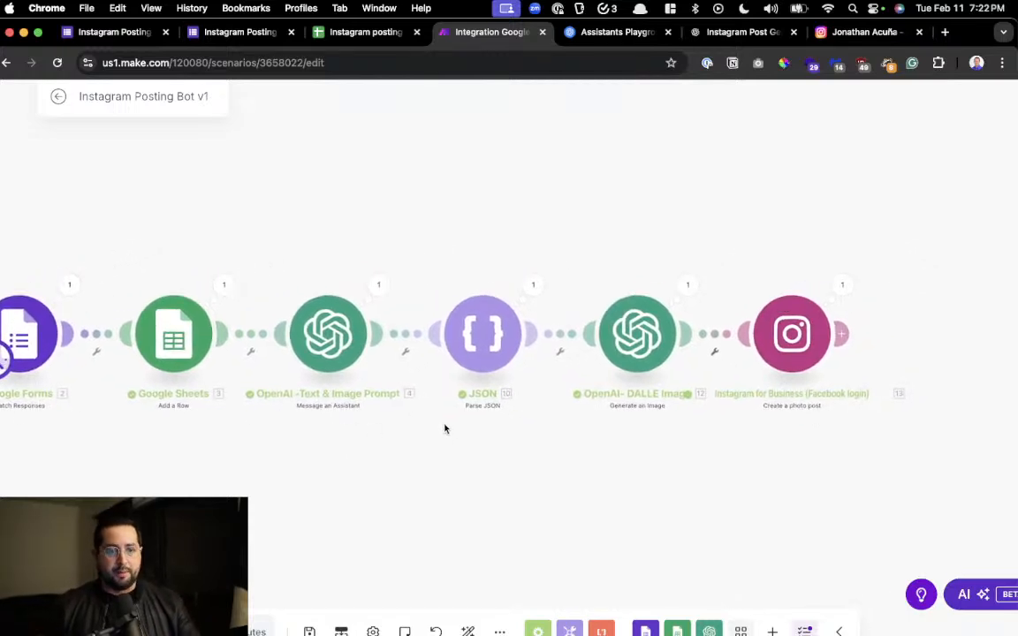
left_click(327, 329)
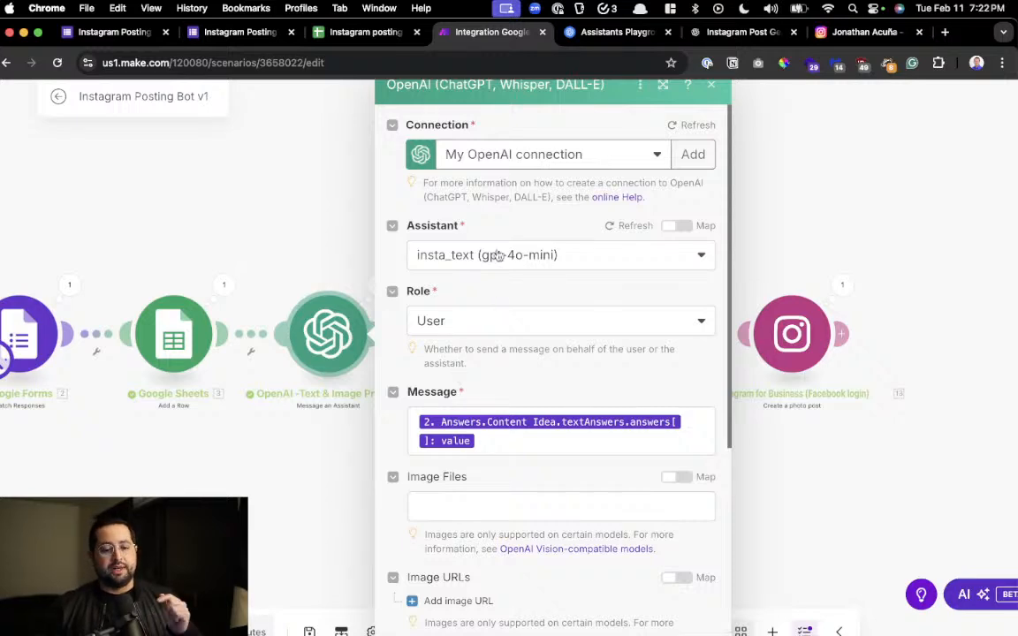
Switch to the OpenAI Assistants Playground and examine the insta_text assistant and its JSON reply in the thread
left_click(614, 32)
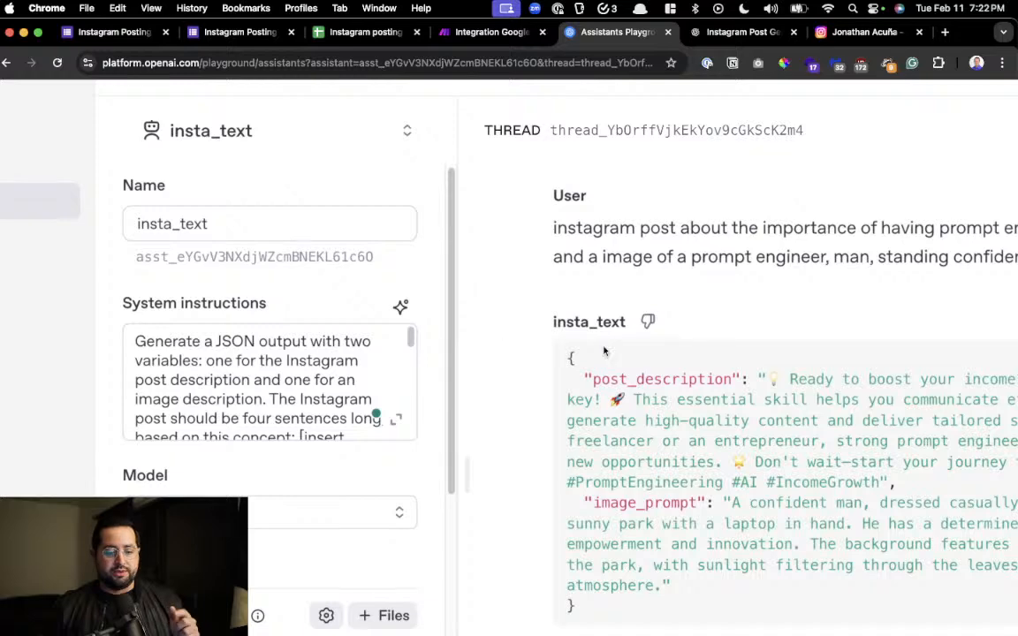
scroll(639, 350, "down", 2)
scroll(597, 332, "down", 5)
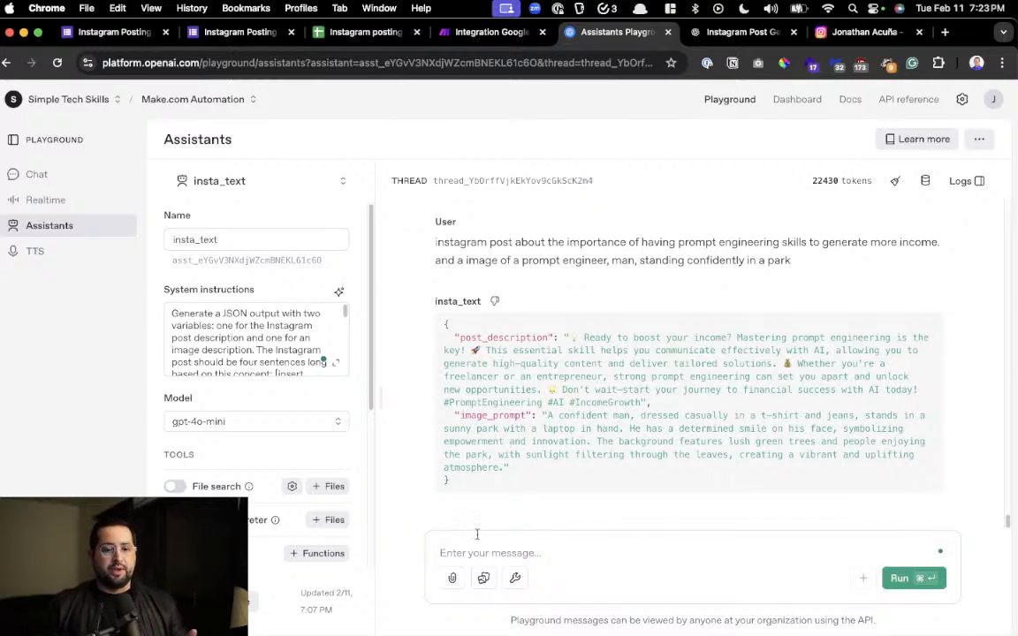
Check the thread's token usage, including the input and output breakdown
left_click_drag(804, 178, 843, 184)
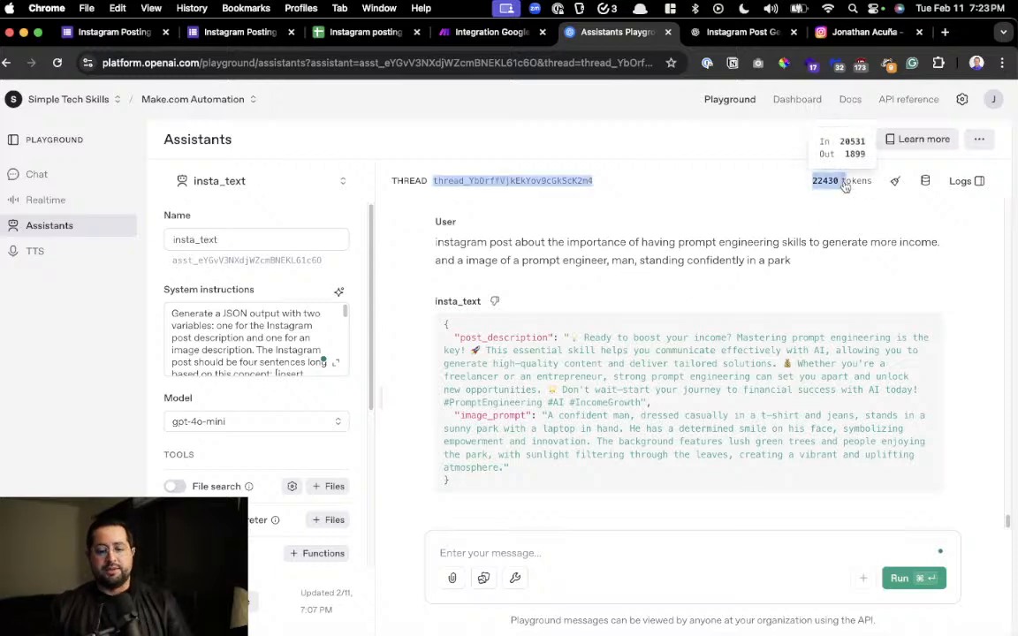
scroll(843, 190, "up", 5)
scroll(843, 196, "up", 5)
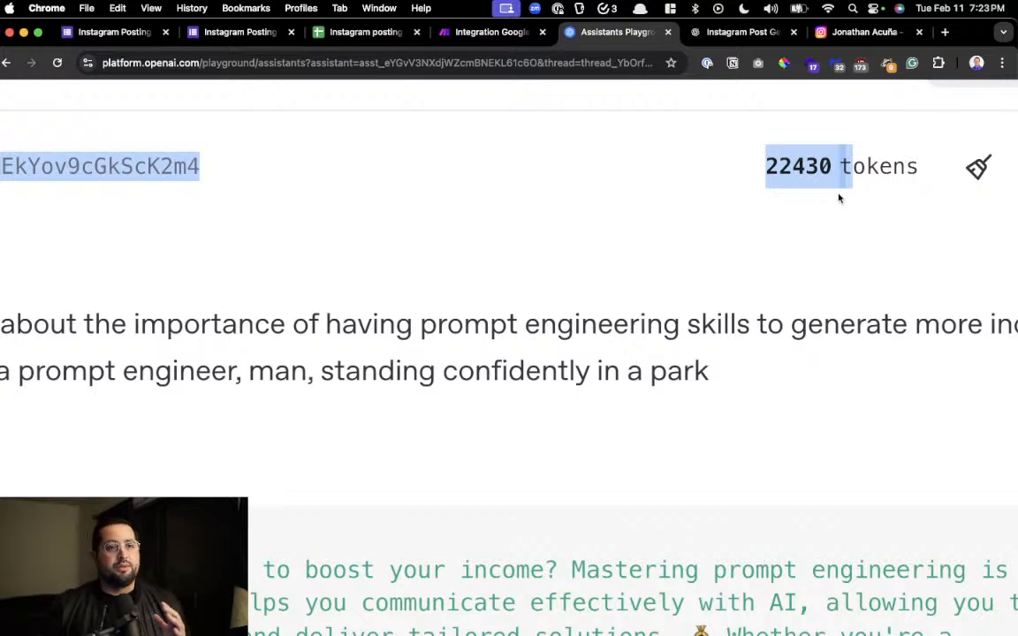
scroll(840, 198, "down", 5)
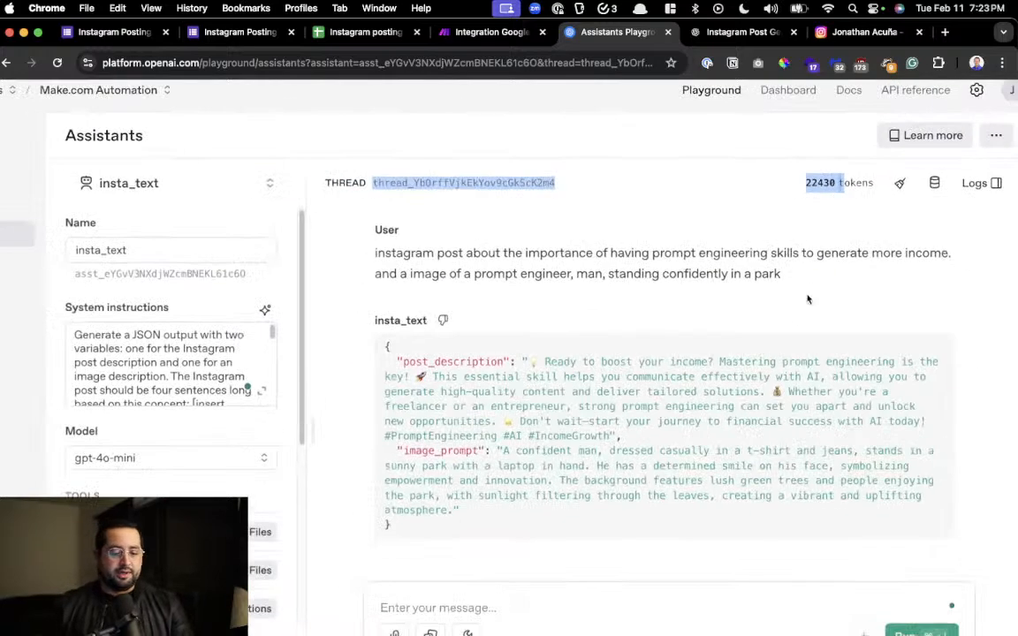
Open the insta_text assistant's system instructions in the expanded editor and read the whole prompt enlarged
scroll(706, 357, "left", 5)
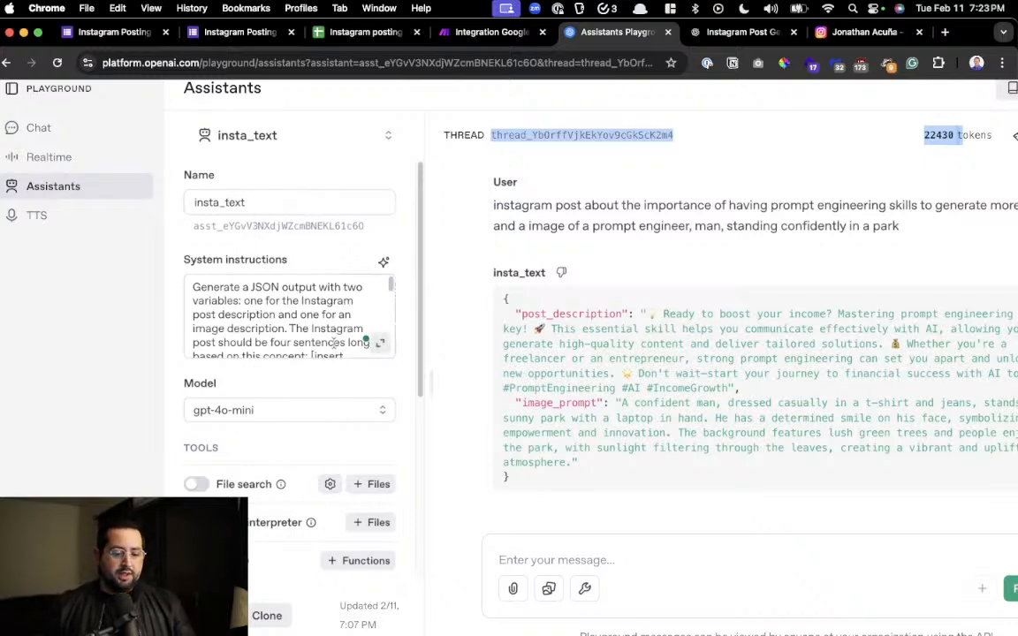
left_click(381, 344)
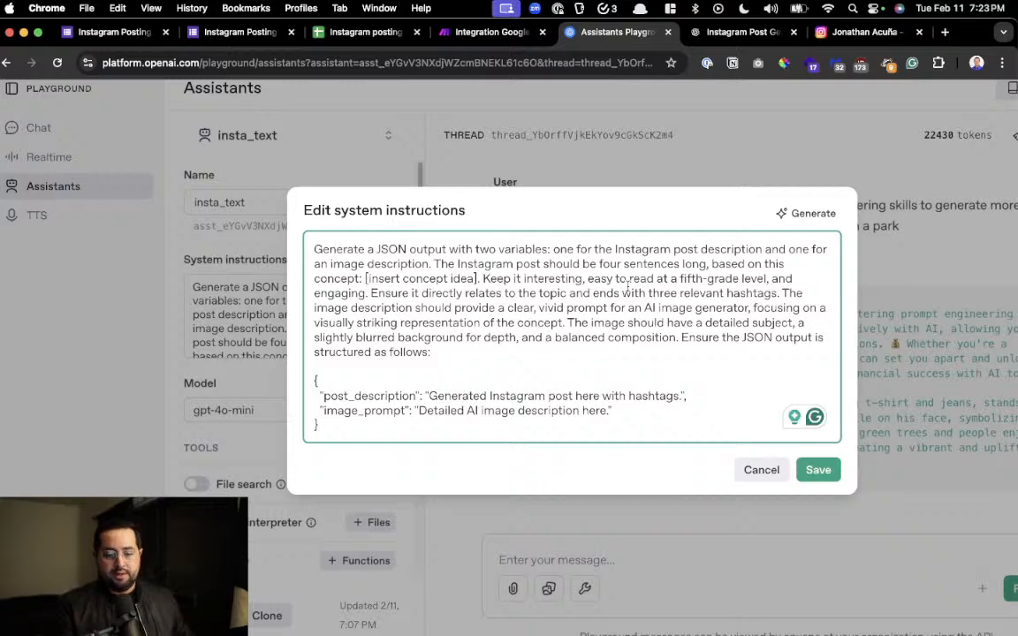
key("super+equal")
key("super+equal")
scroll(628, 286, "right", 1)
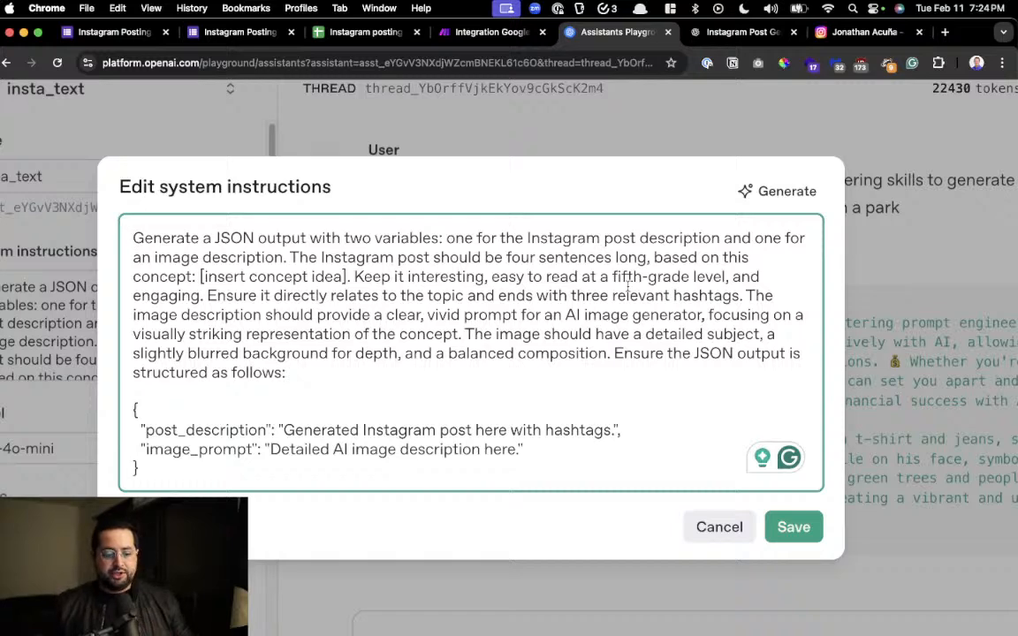
scroll(627, 285, "down", 1)
scroll(628, 285, "down", 2)
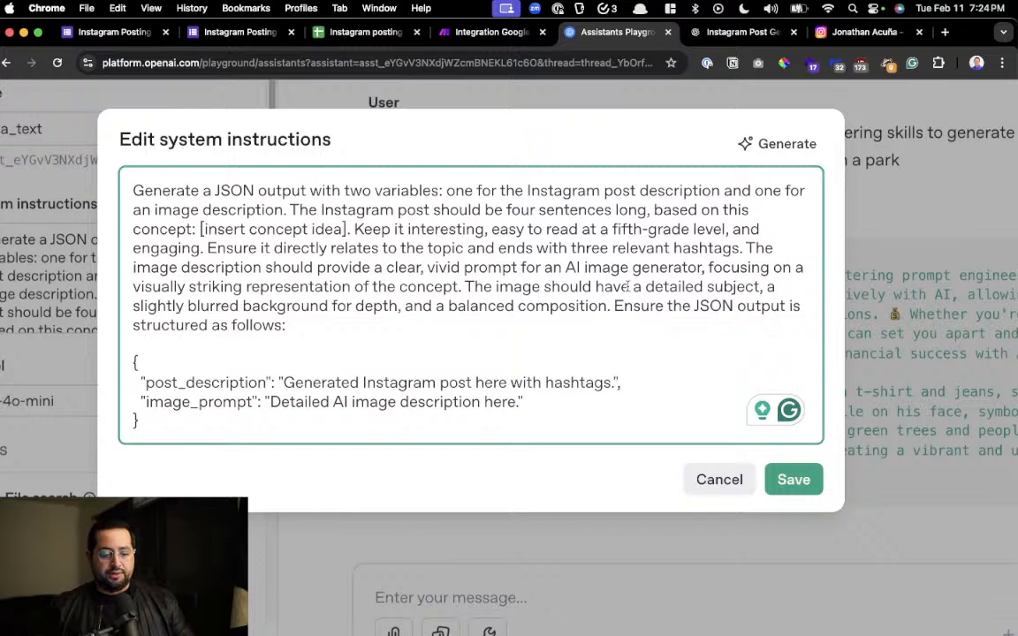
Examine the post_description and image_prompt variables in the instructions' JSON structure, and close the editor without saving
left_click(252, 427)
left_click_drag(252, 428, 132, 361)
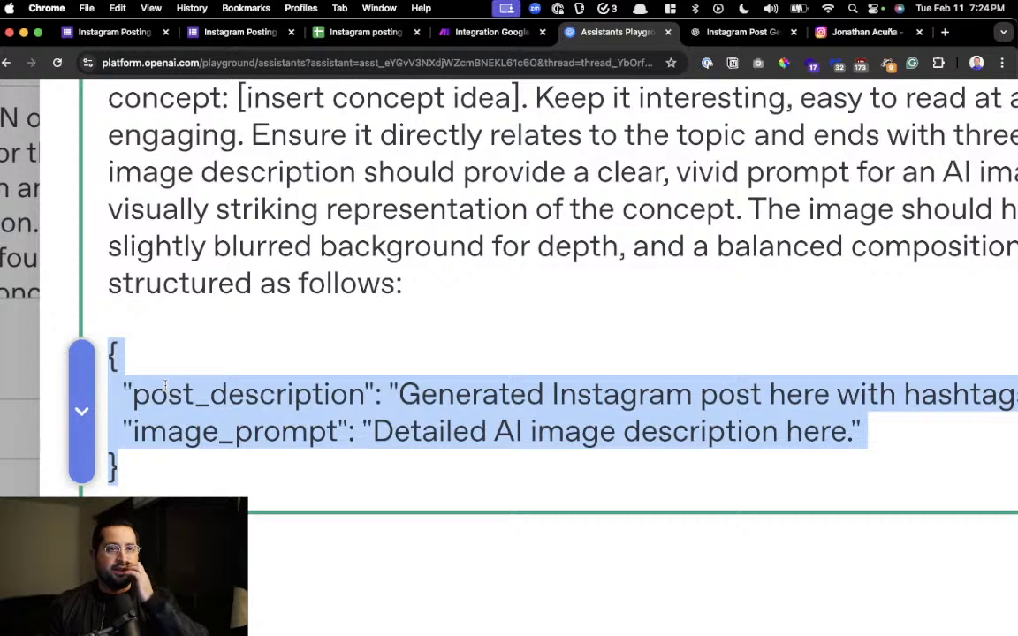
left_click(133, 394)
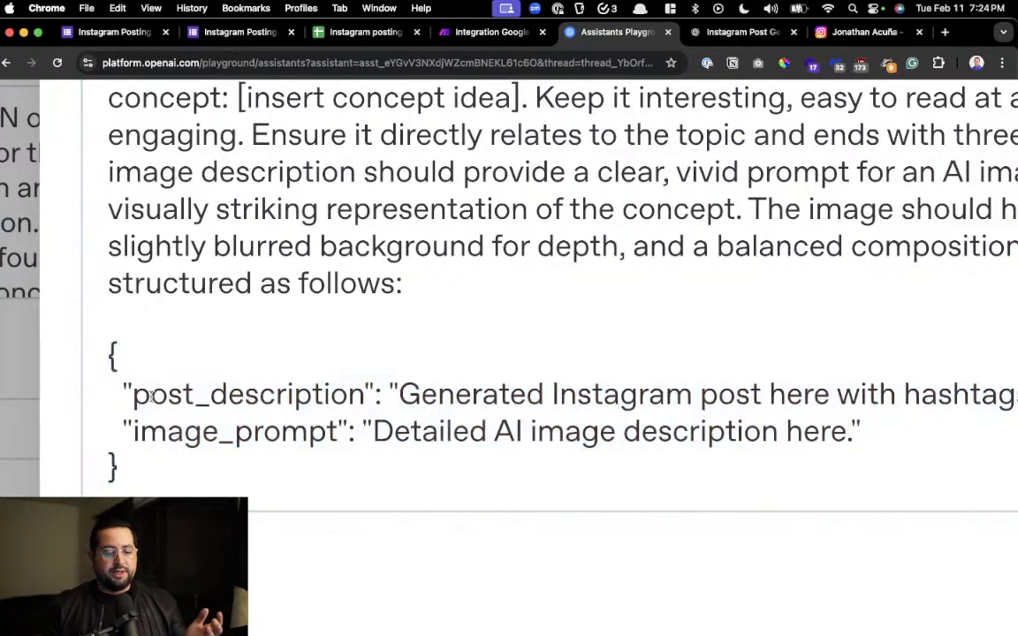
left_click_drag(132, 395, 750, 389)
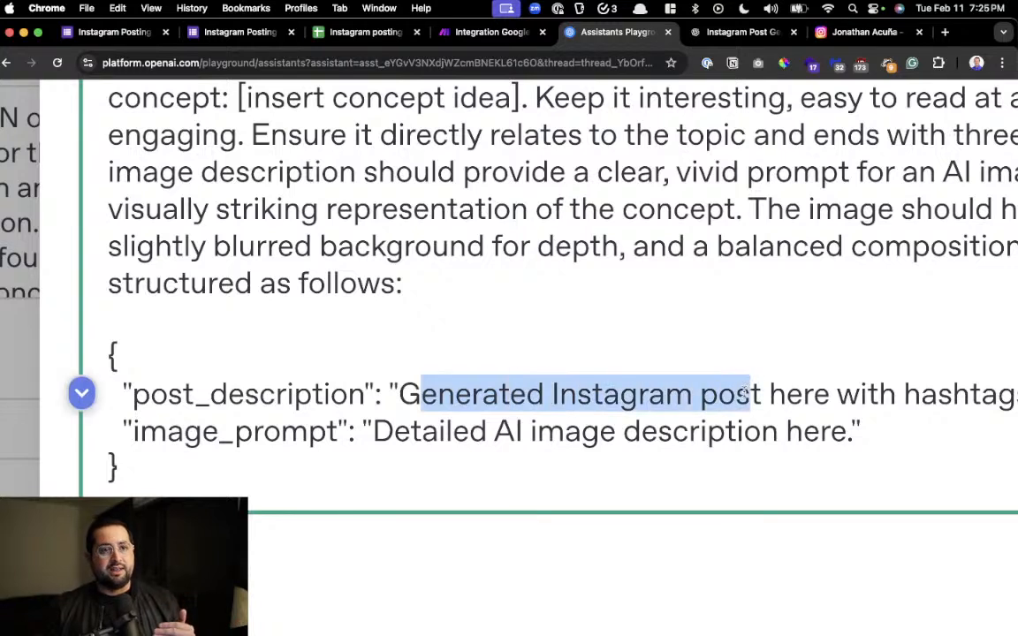
left_click(204, 389)
left_click_drag(184, 431, 281, 432)
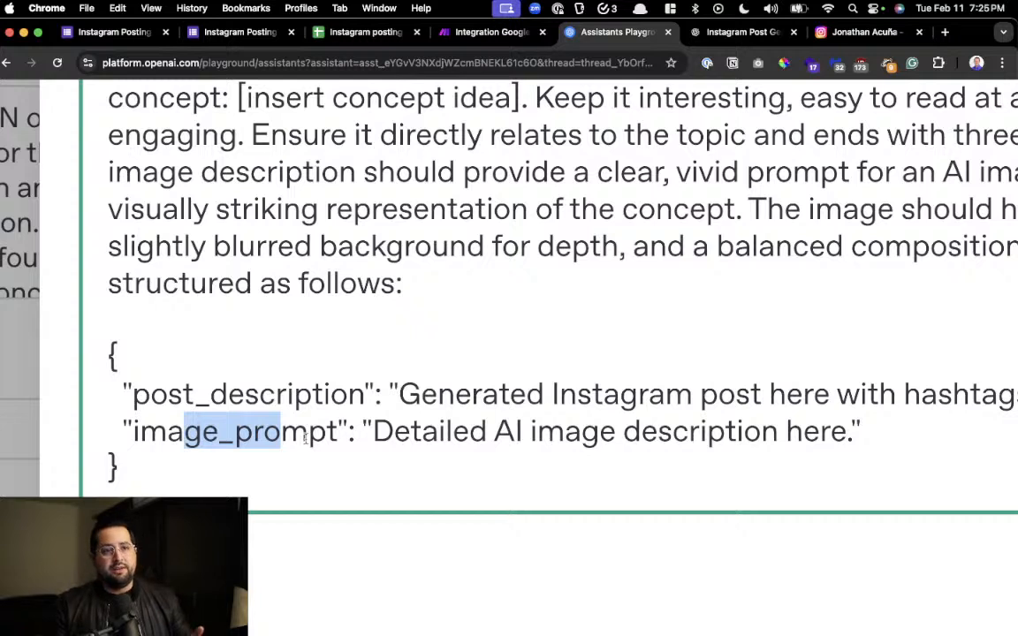
left_click(305, 430)
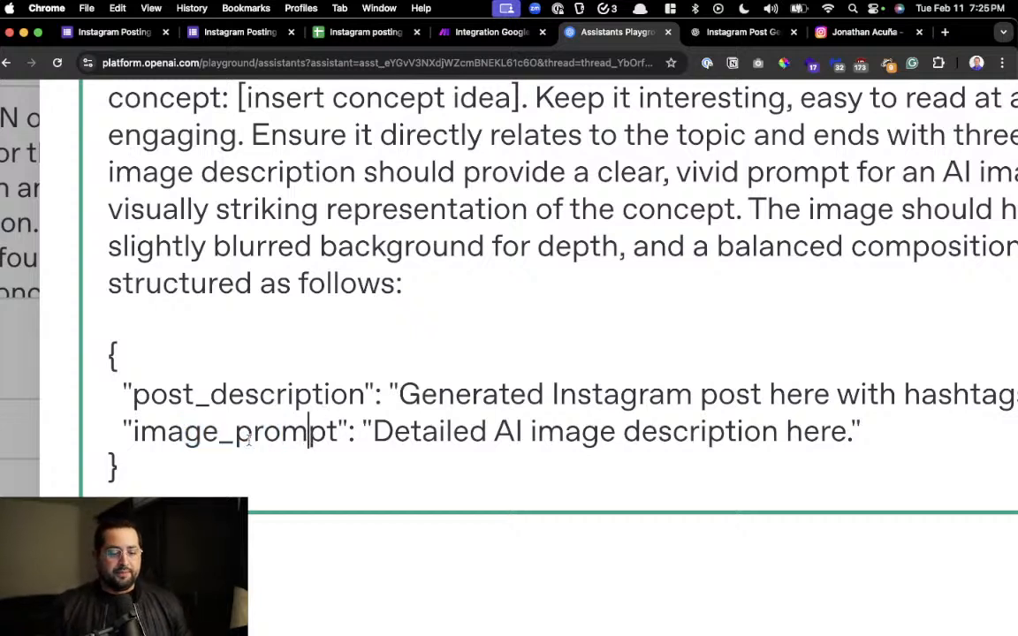
left_click_drag(130, 394, 358, 397)
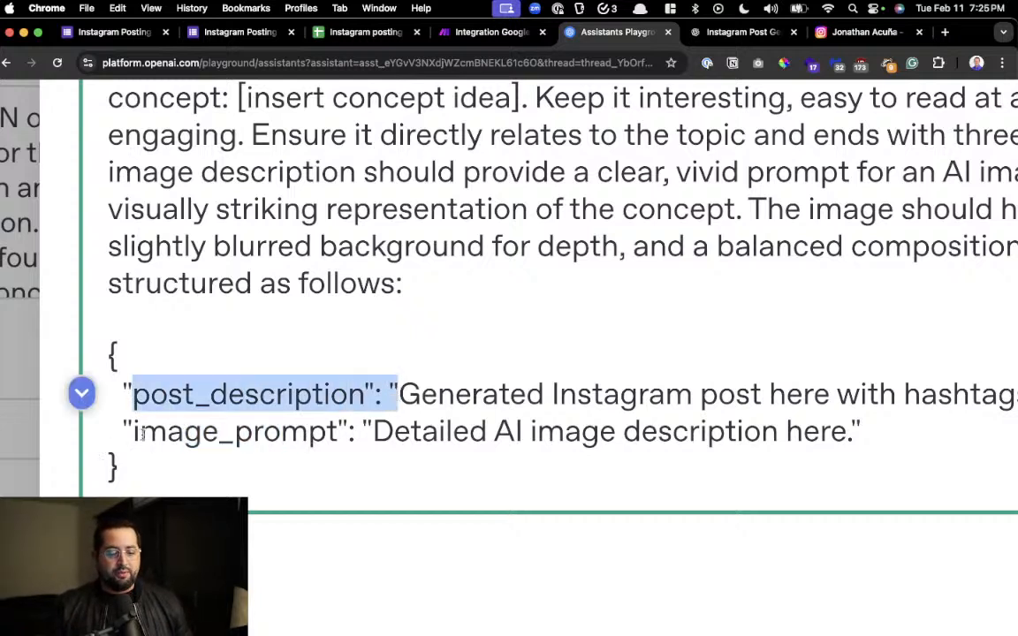
left_click_drag(133, 430, 279, 431)
left_click_drag(455, 394, 659, 432)
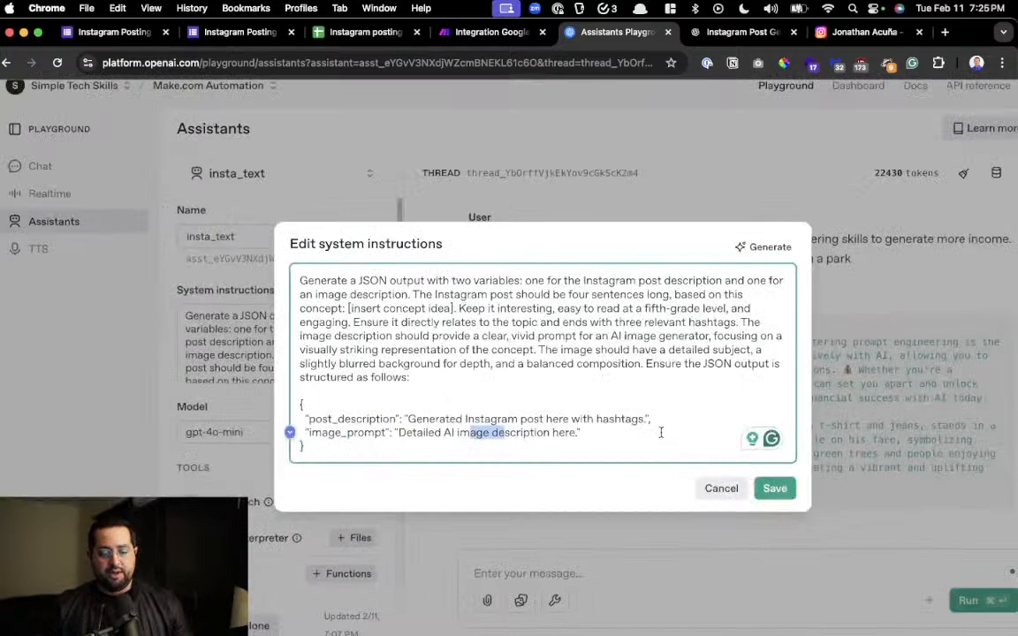
left_click(719, 488)
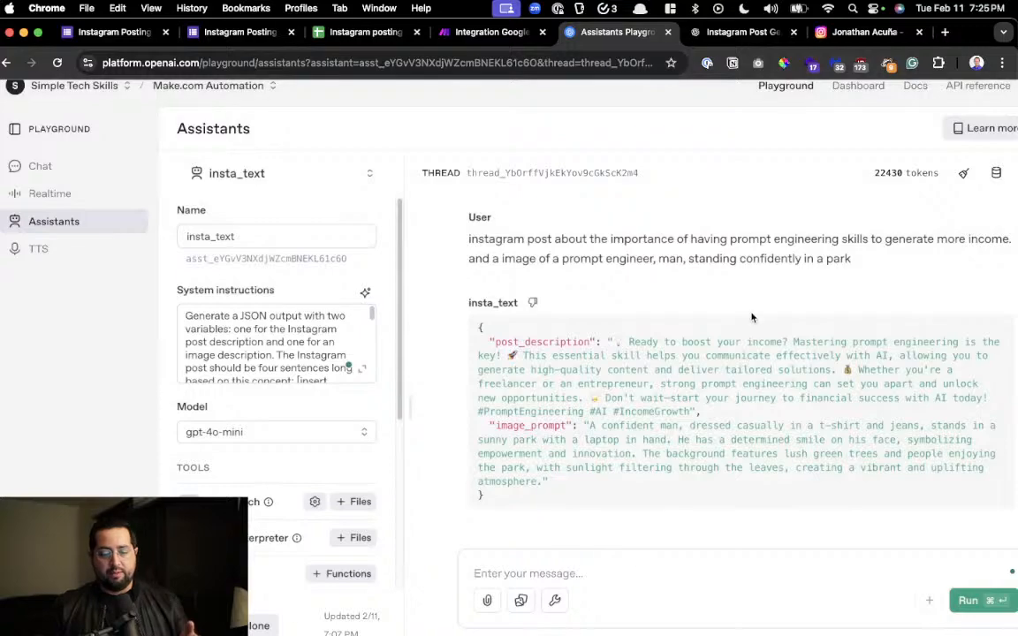
Look through the thread's earlier test messages and the Make_assistant_image replies about prompt engineering
scroll(752, 316, "up", 15)
scroll(748, 321, "up", 15)
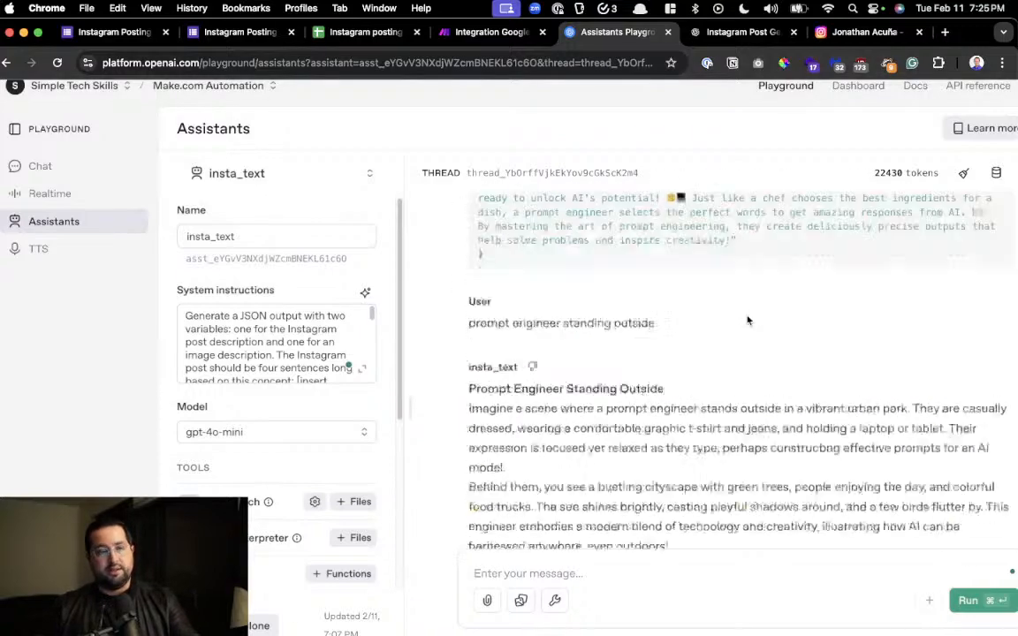
scroll(748, 321, "down", 10)
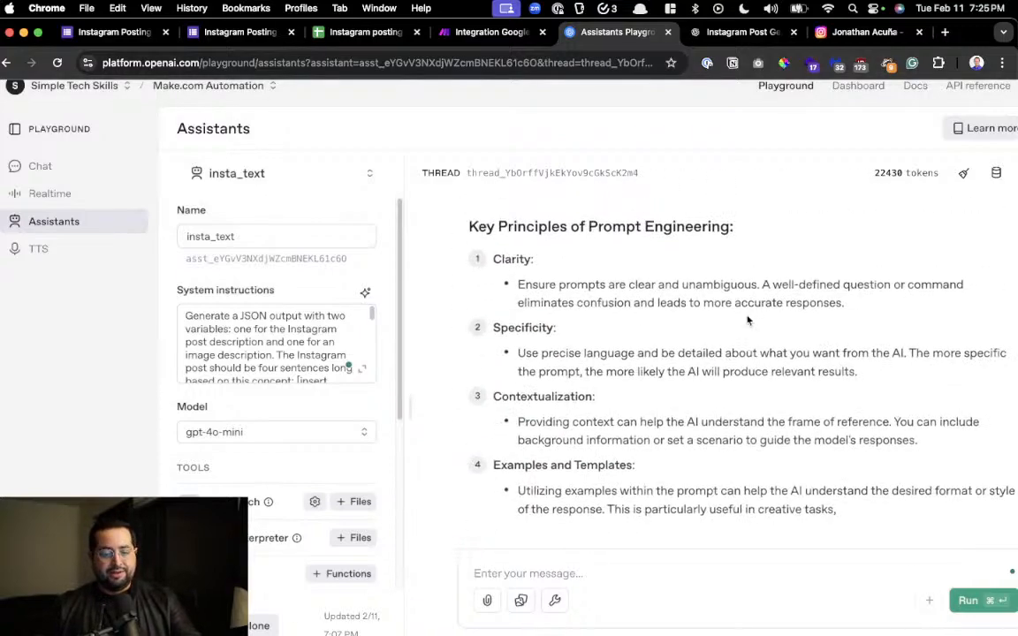
scroll(565, 459, "up", 15)
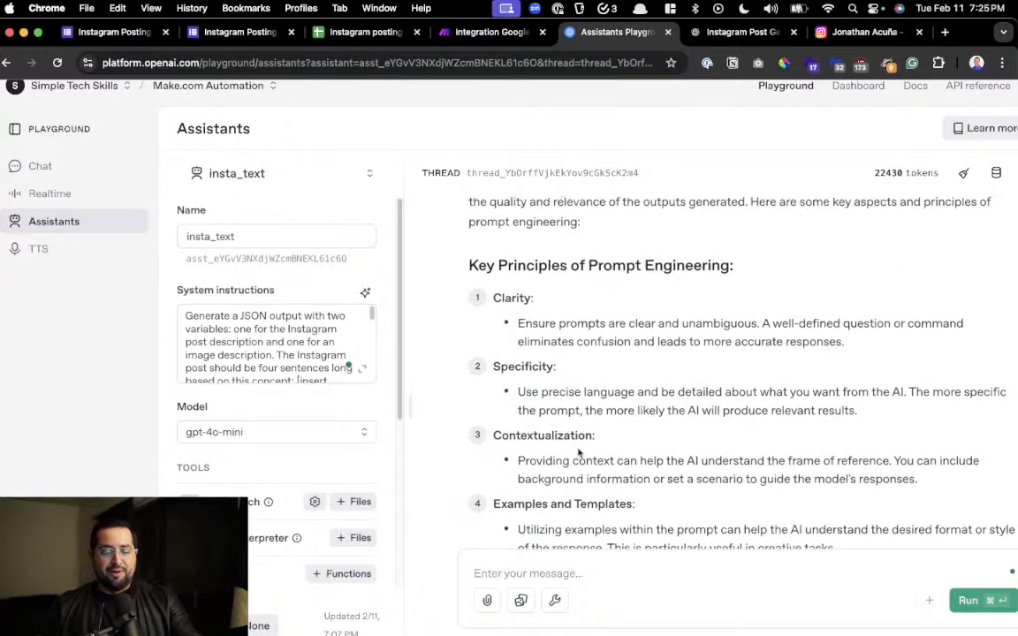
scroll(583, 438, "up", 3)
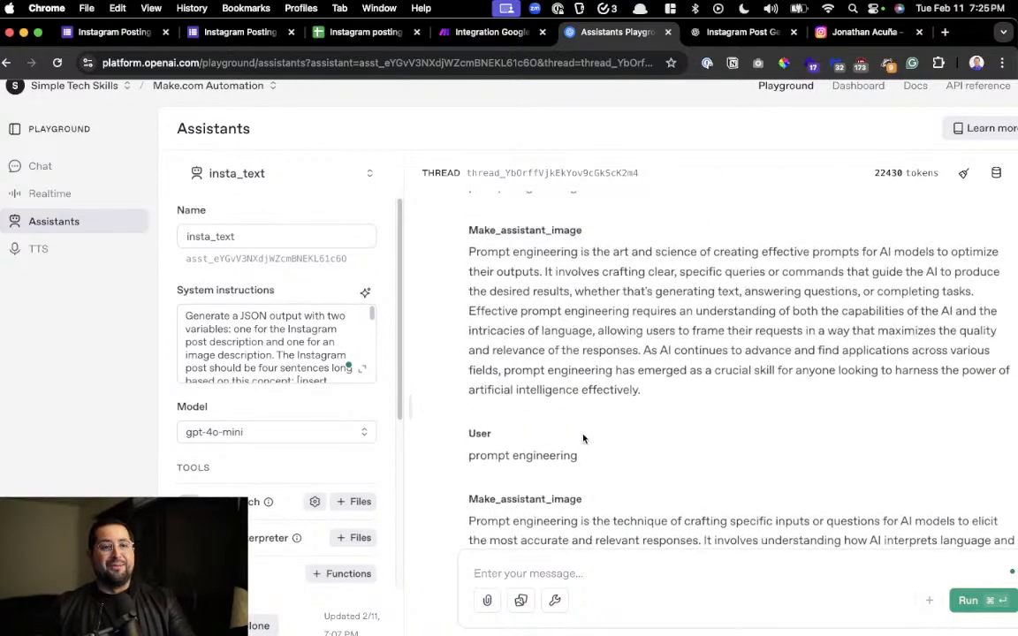
scroll(583, 438, "up", 3)
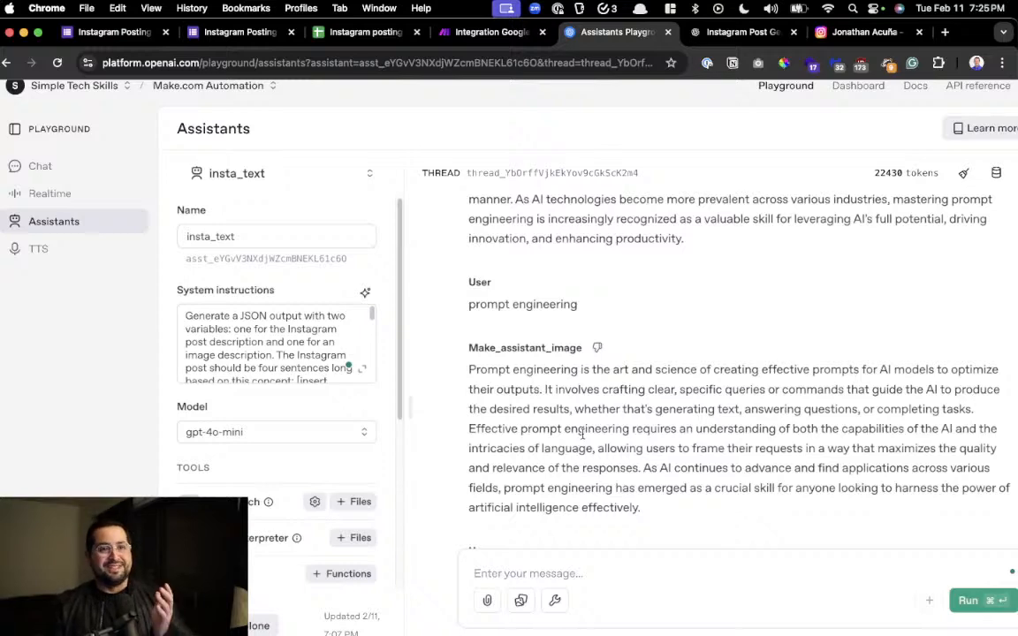
Check the source prompt in the ChatGPT conversation and return to the message field of the Assistants Playground
left_click(698, 31)
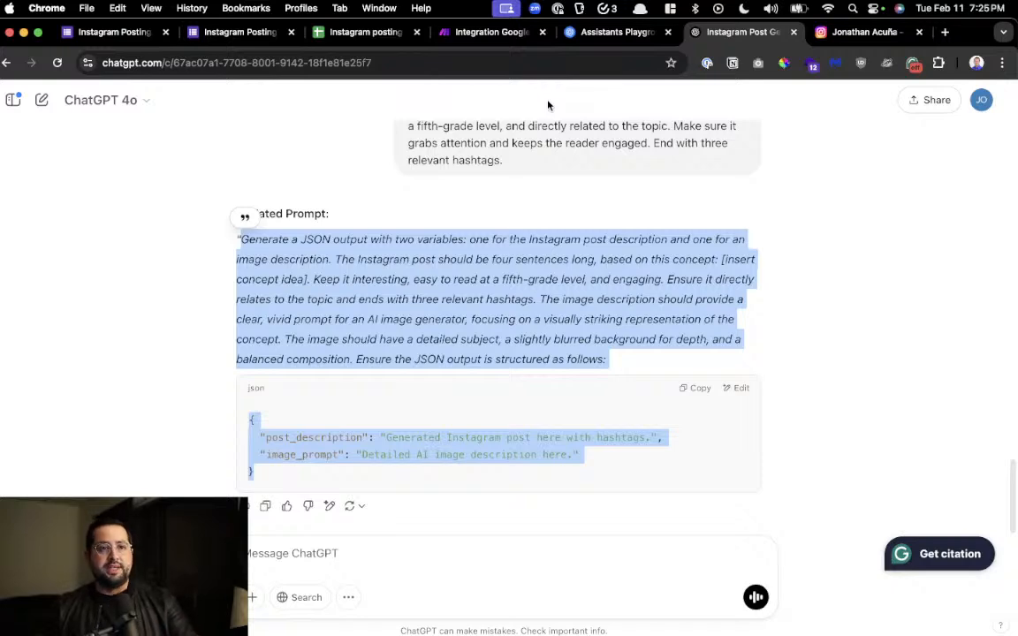
left_click(570, 36)
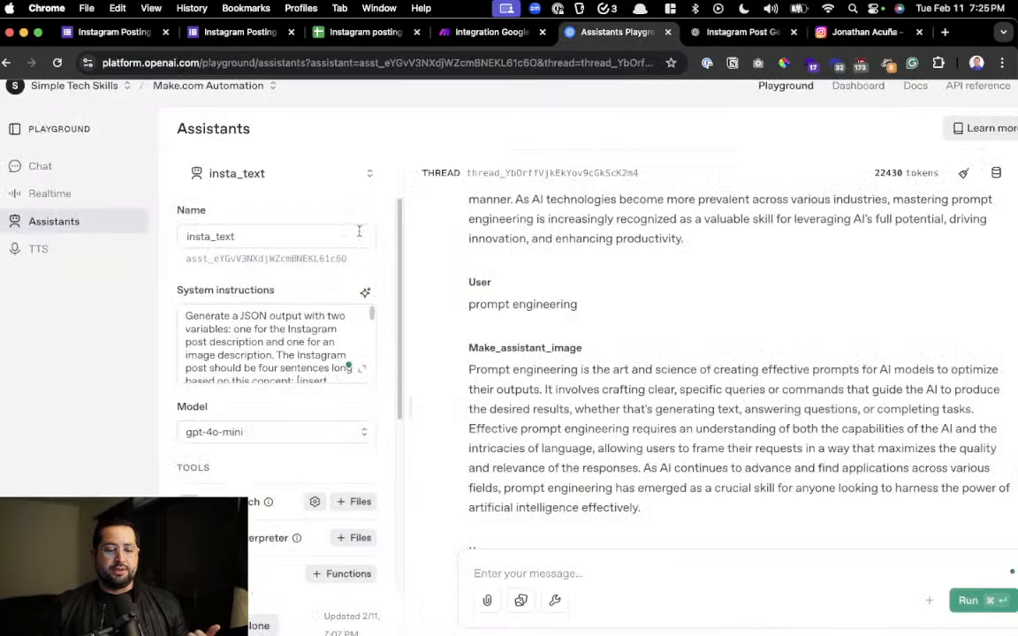
left_click(711, 568)
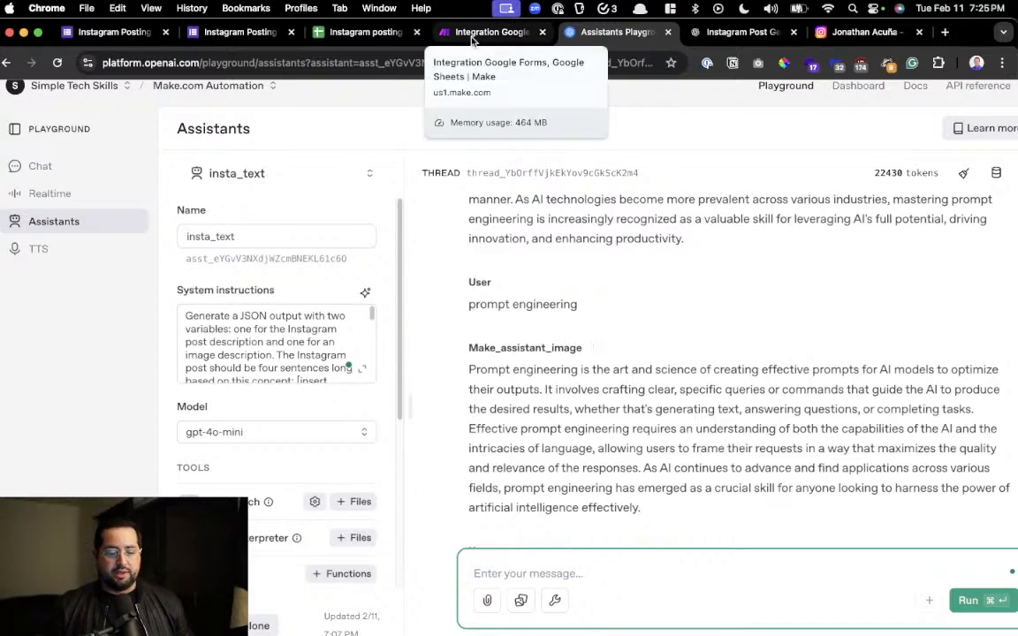
Examine the insta_text assistant's tools and its response format under the model configuration
scroll(256, 492, "down", 3)
scroll(233, 463, "up", 4)
scroll(232, 465, "down", 2)
scroll(257, 449, "down", 3)
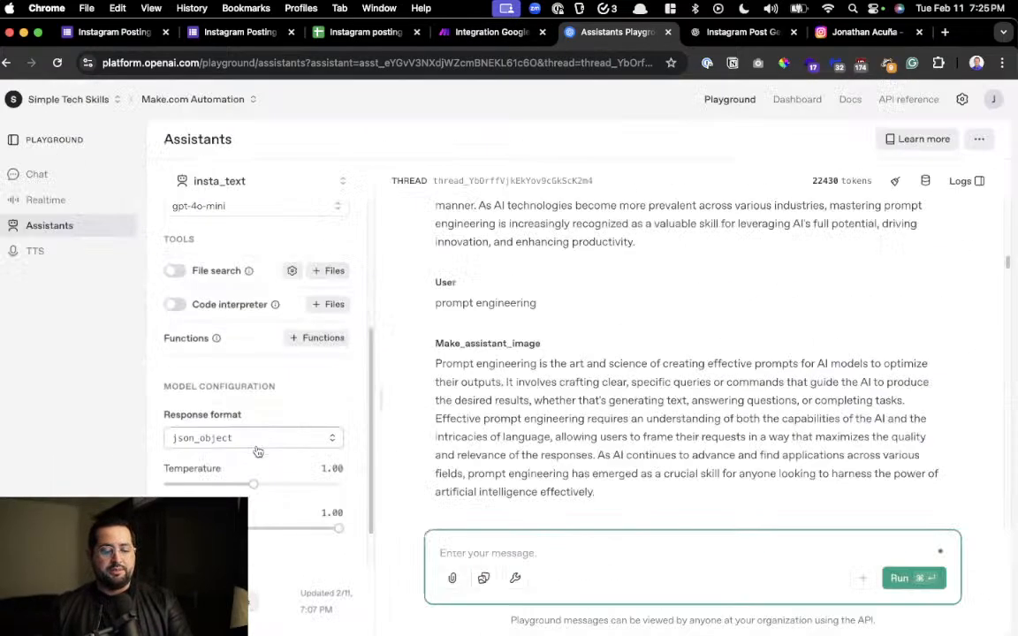
Compare the assistant selected in Make's OpenAI module with the insta_text assistant's name and model in the Playground, ending back in Make
left_click(469, 32)
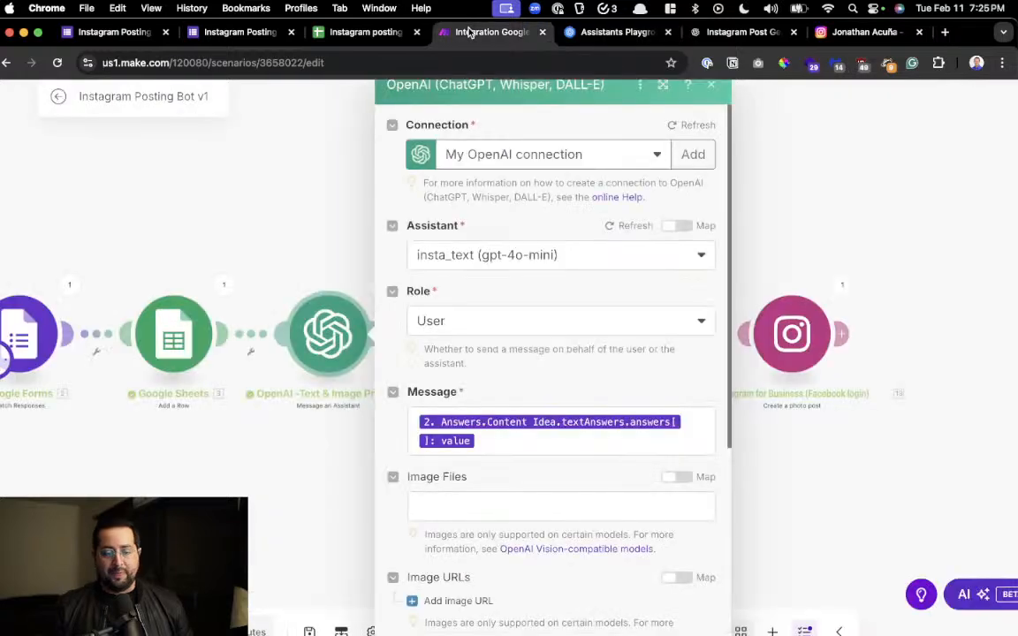
left_click(610, 32)
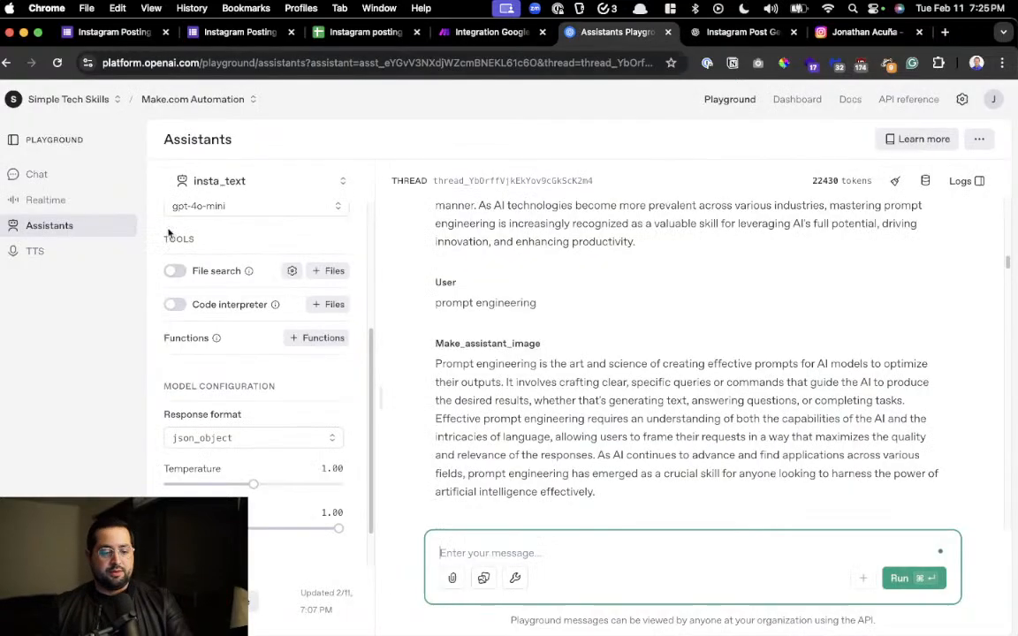
scroll(168, 232, "up", 4)
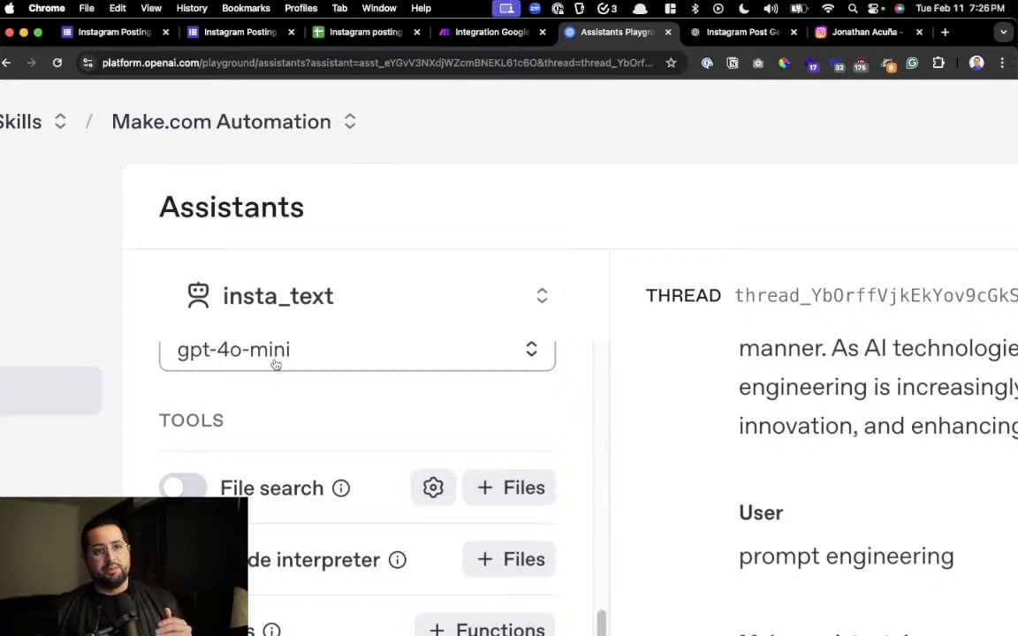
scroll(286, 358, "down", 4)
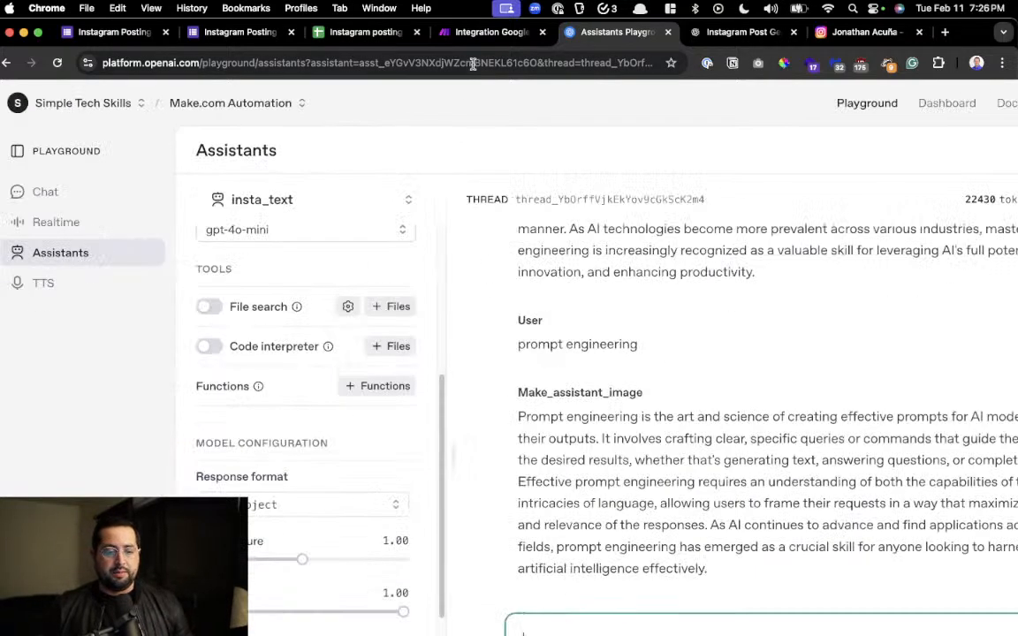
left_click(475, 35)
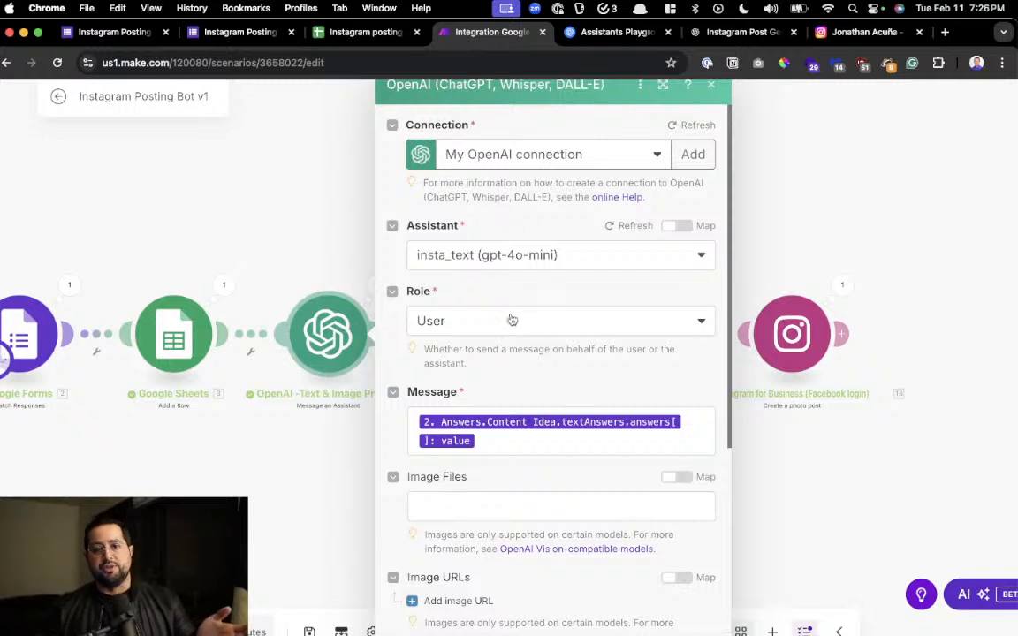
Review the message, image, thread ID and tool choice settings of the OpenAI text and image prompt module, and close it
left_click(307, 274)
left_click(318, 338)
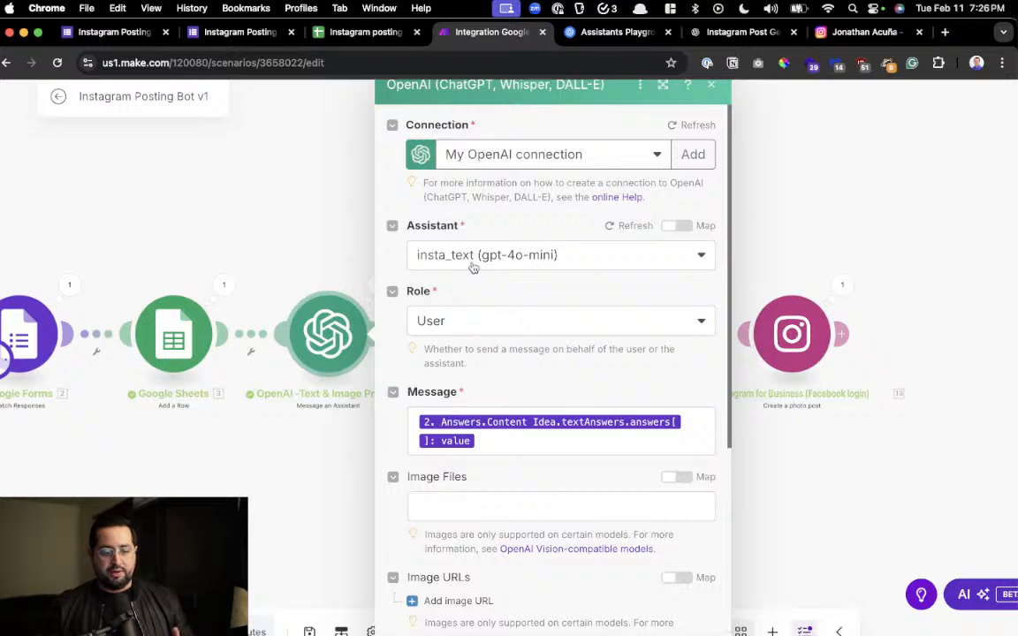
scroll(469, 278, "down", 1)
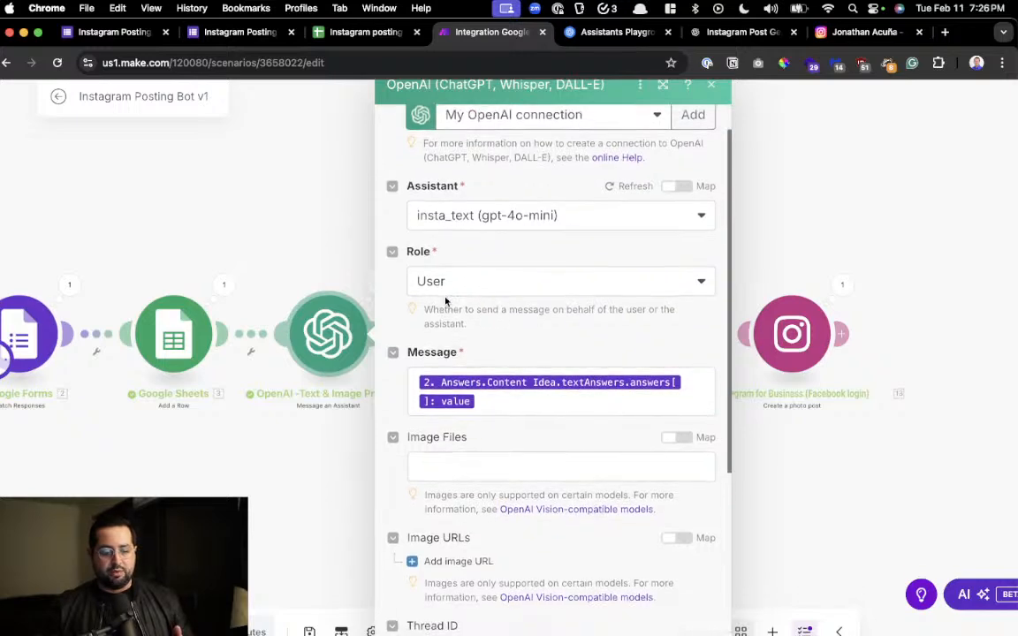
scroll(442, 296, "down", 3)
scroll(420, 388, "down", 4)
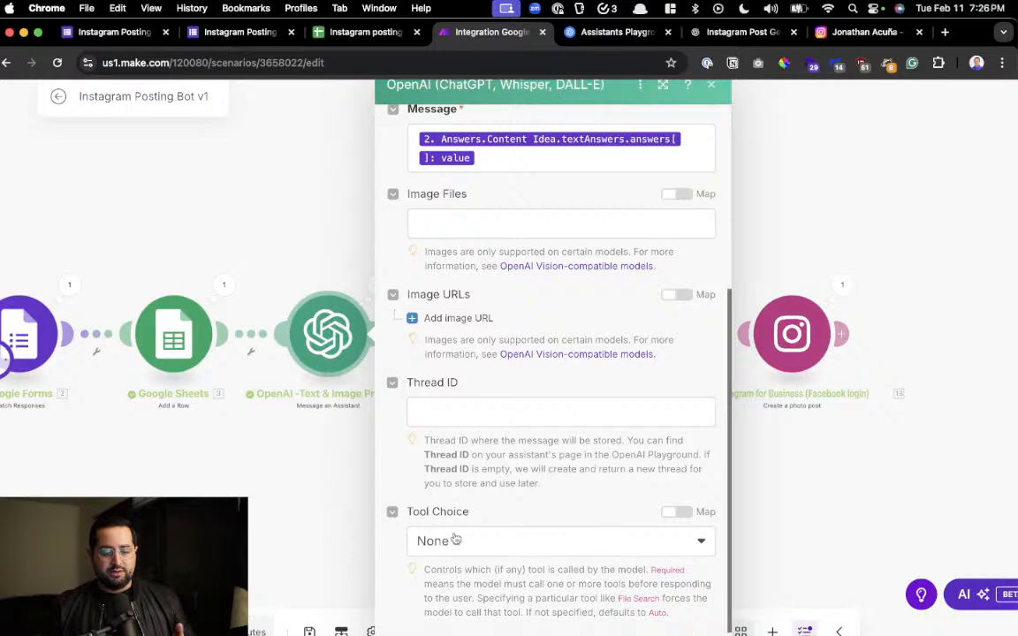
left_click(287, 468)
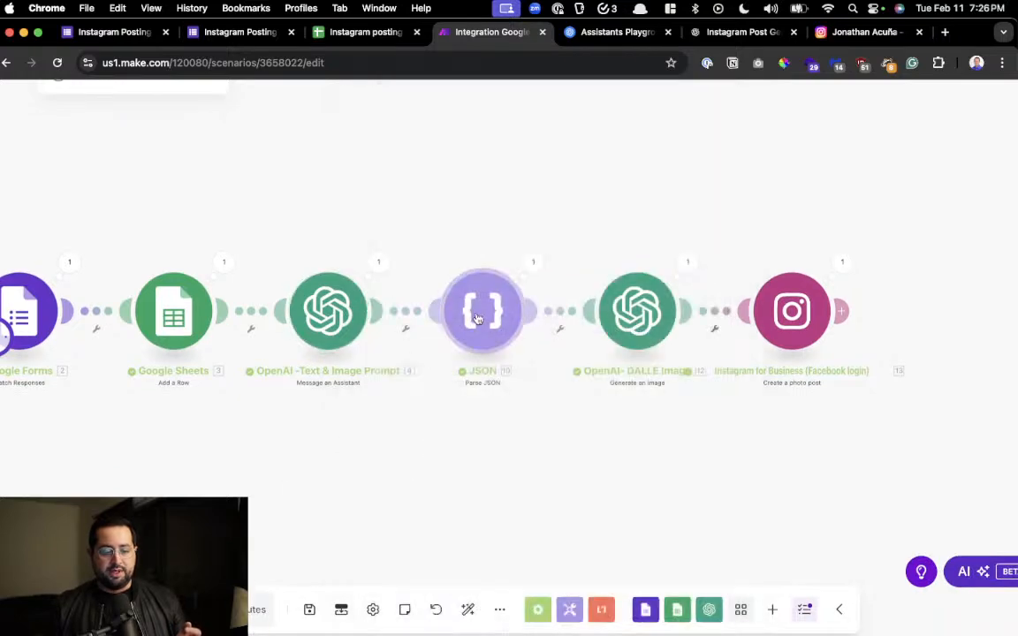
Check which value the Parse JSON module takes as its JSON string, and close the module's settings
left_click(478, 319)
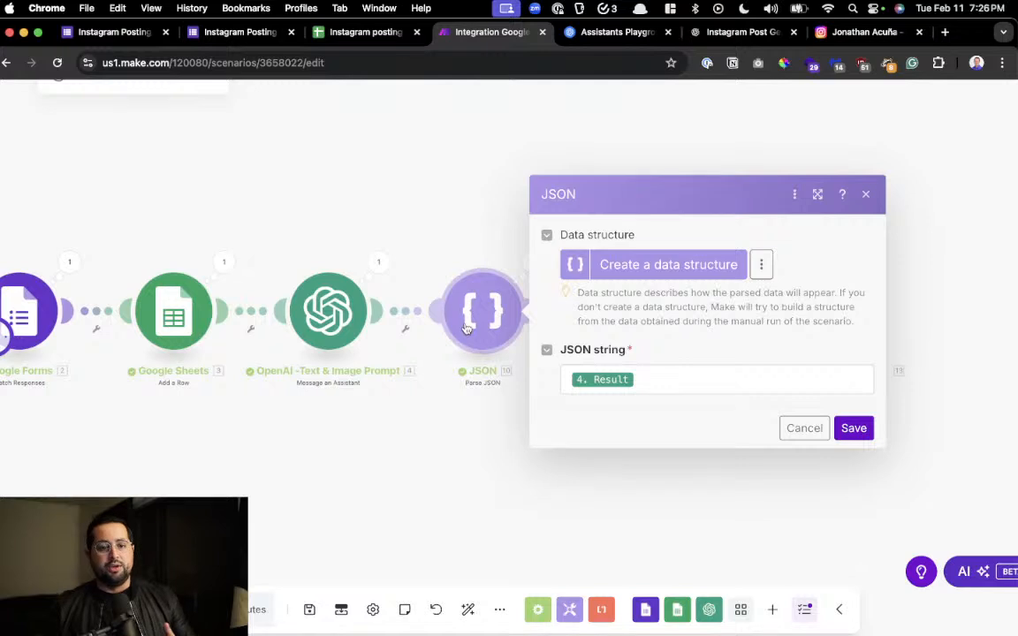
left_click(468, 427)
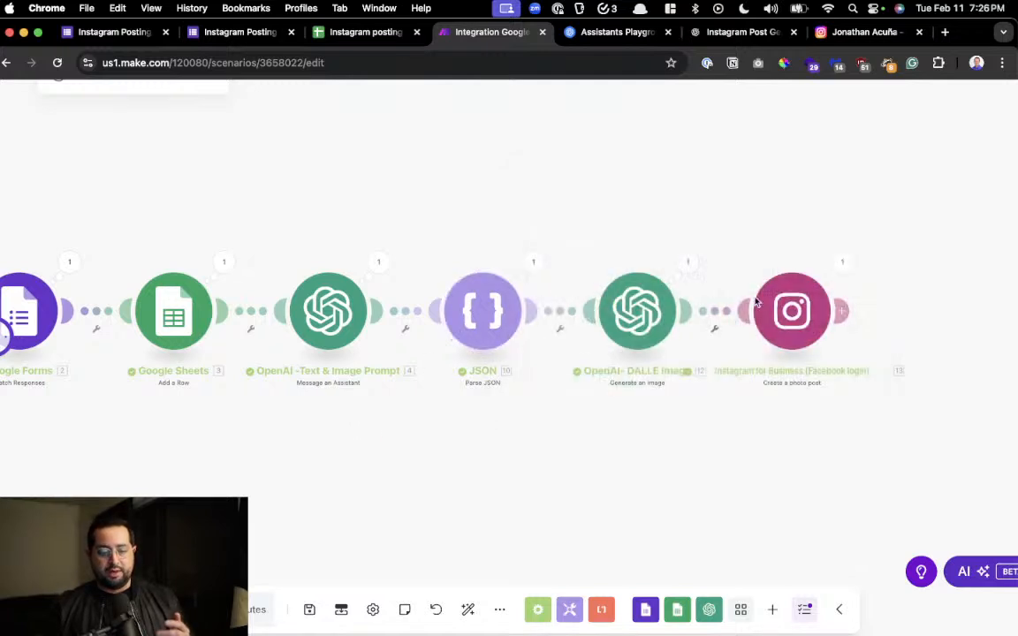
left_click_drag(533, 400, 483, 401)
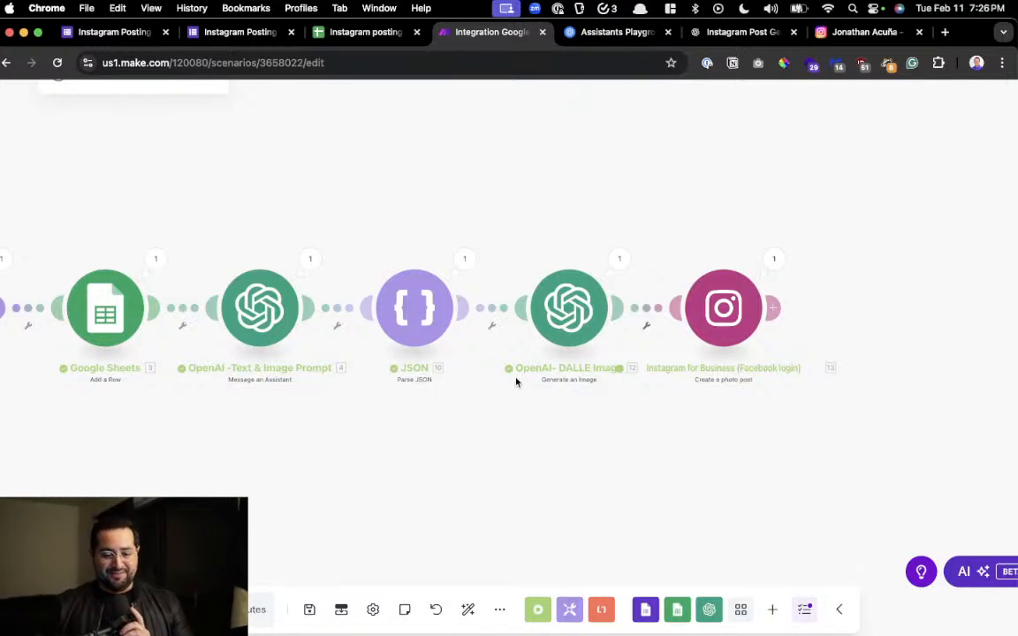
Check the model and prompt mapping of the OpenAI DALL-E image module and cancel out of its settings
left_click(564, 318)
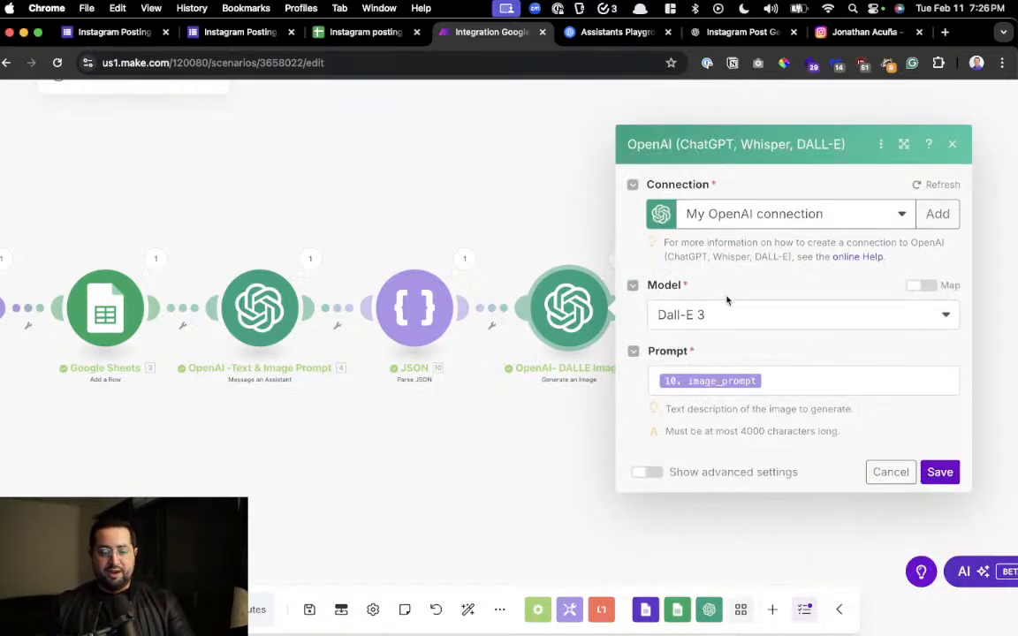
scroll(727, 300, "up", 4)
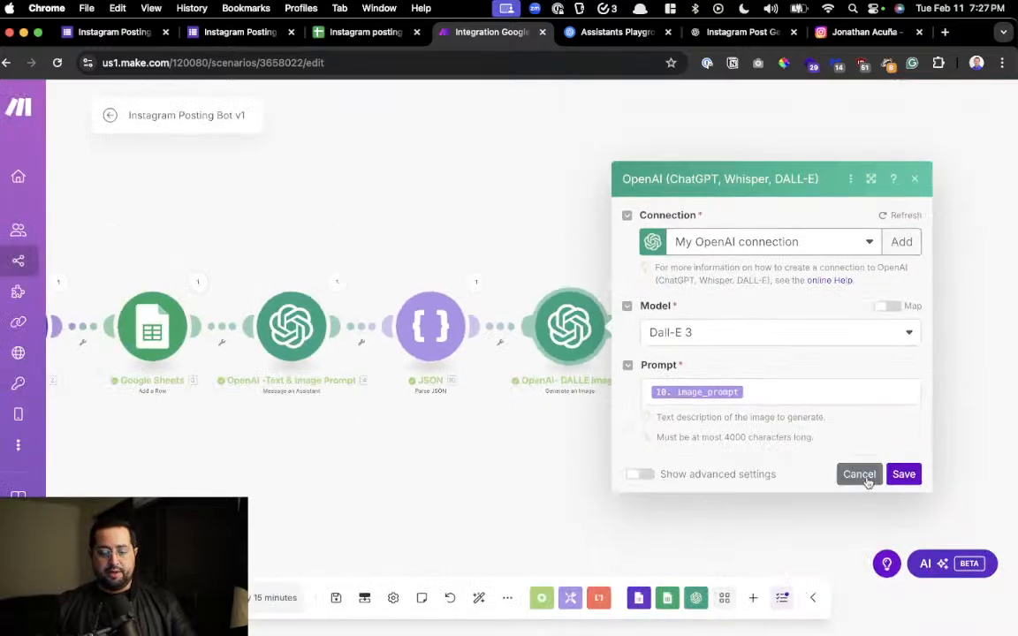
left_click(859, 475)
Open the Instagram for Business module and examine its connection, page and photo URL mapping
scroll(725, 452, "right", 2)
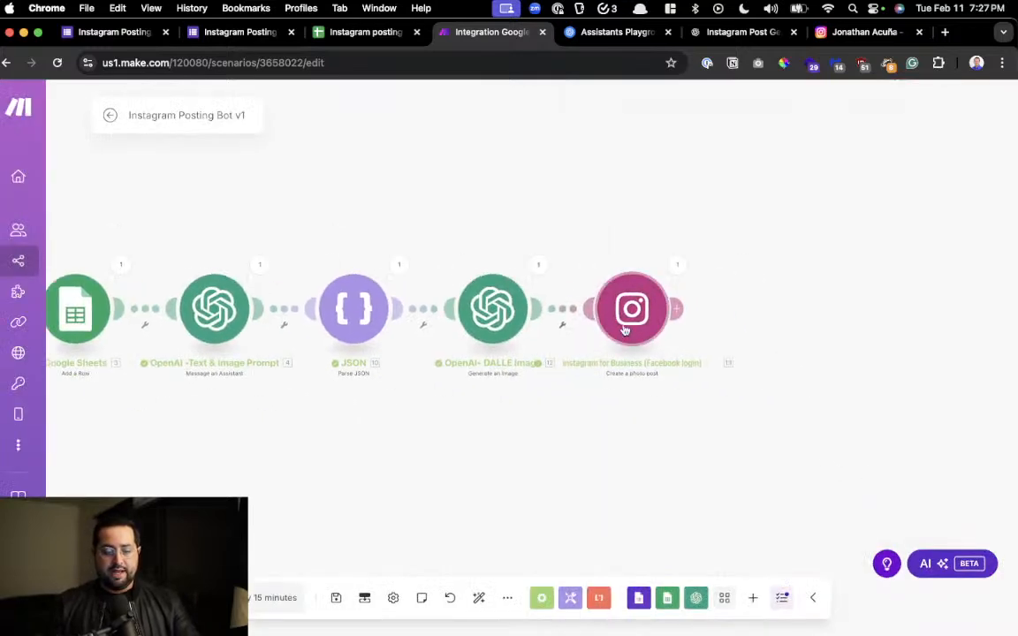
left_click(626, 326)
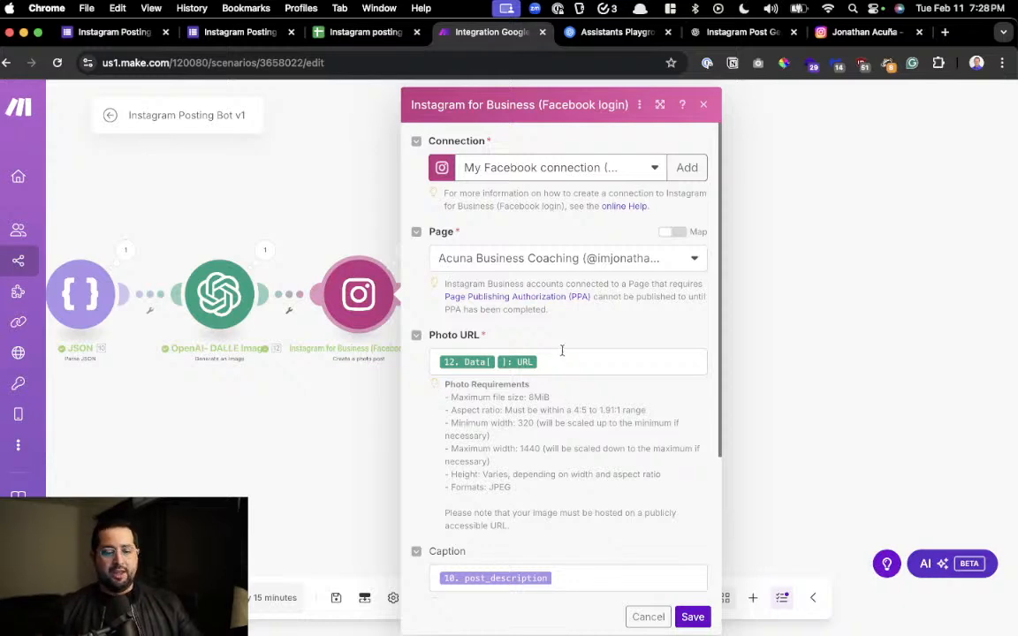
scroll(571, 334, "up", 5)
scroll(572, 337, "down", 2)
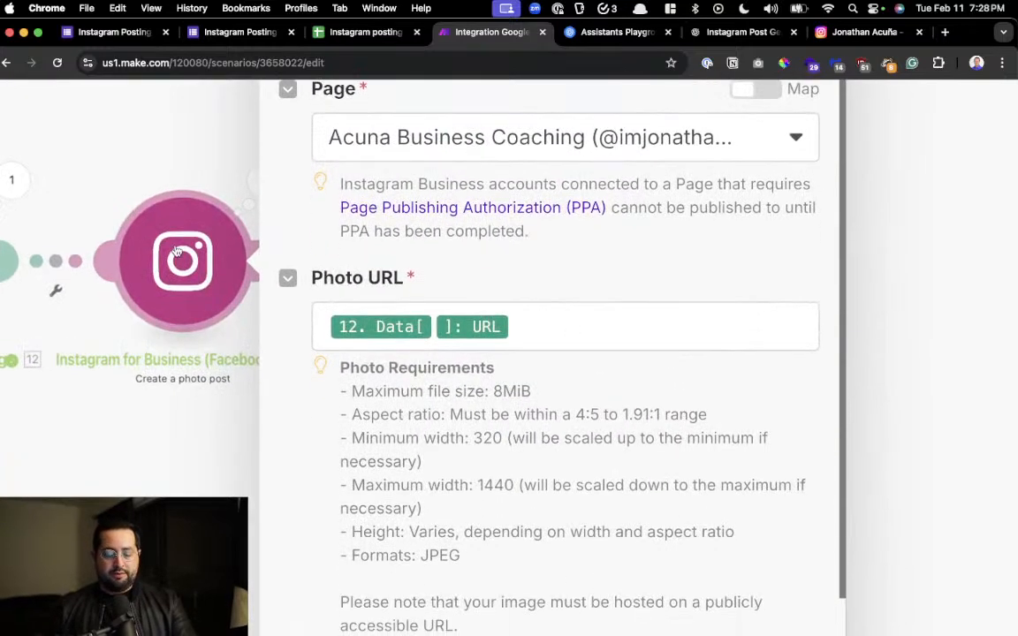
scroll(372, 315, "down", 1)
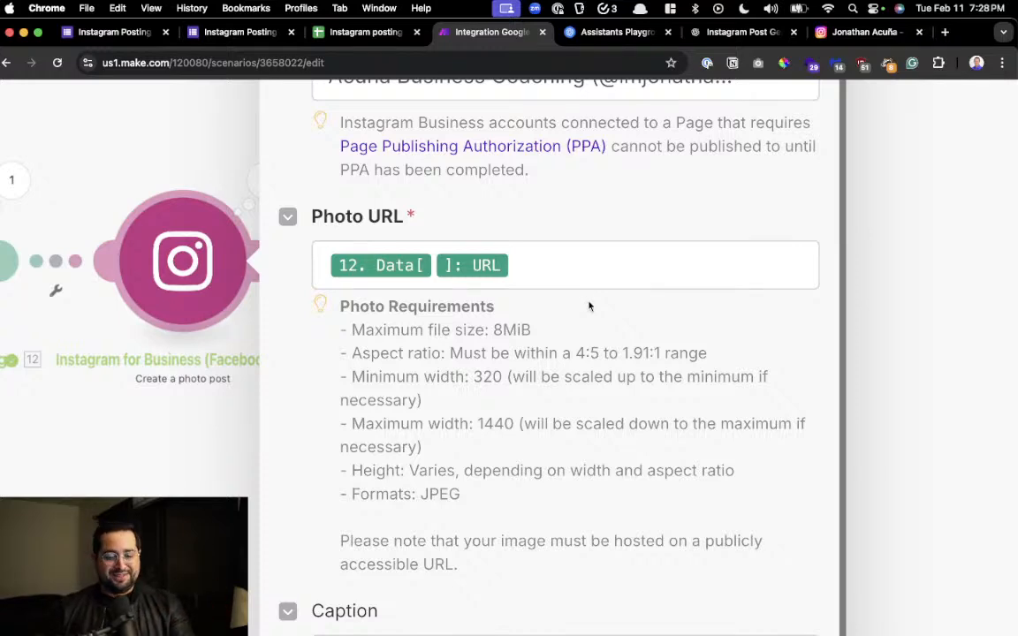
scroll(591, 323, "down", 3)
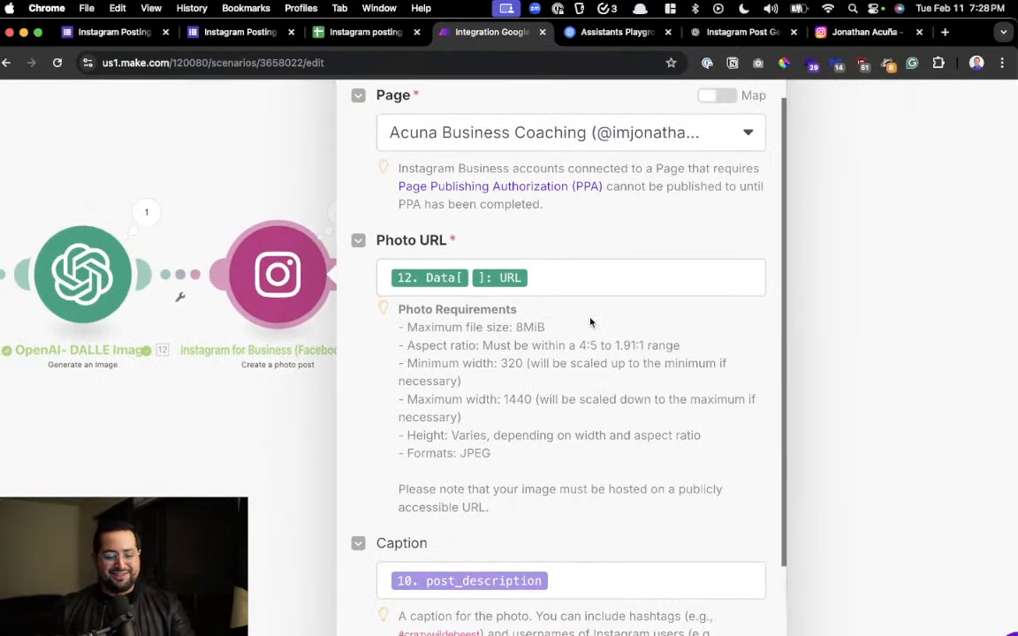
scroll(591, 322, "down", 2)
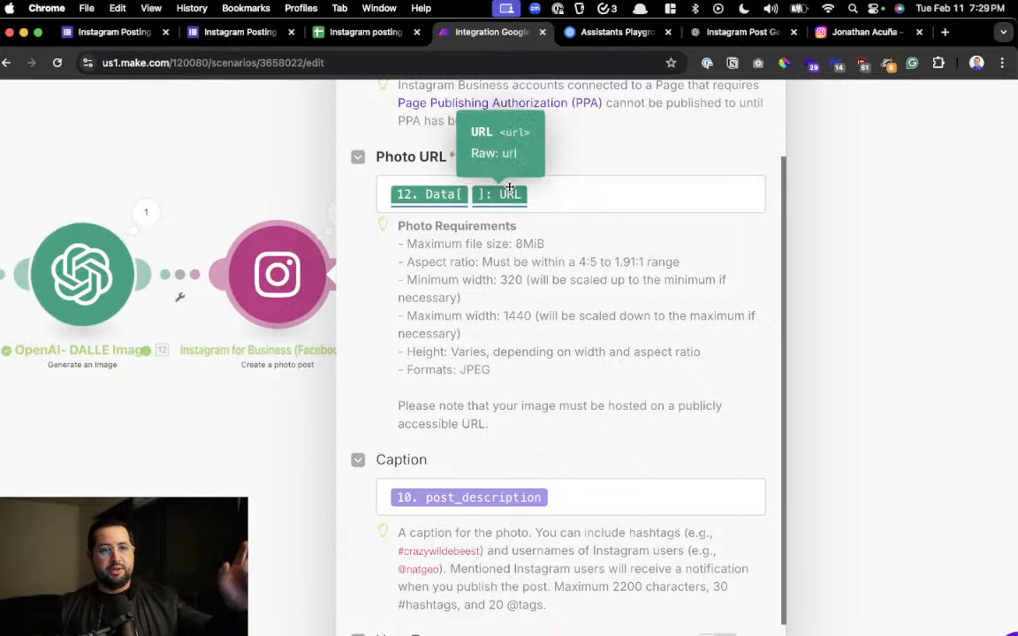
scroll(523, 250, "down", 2)
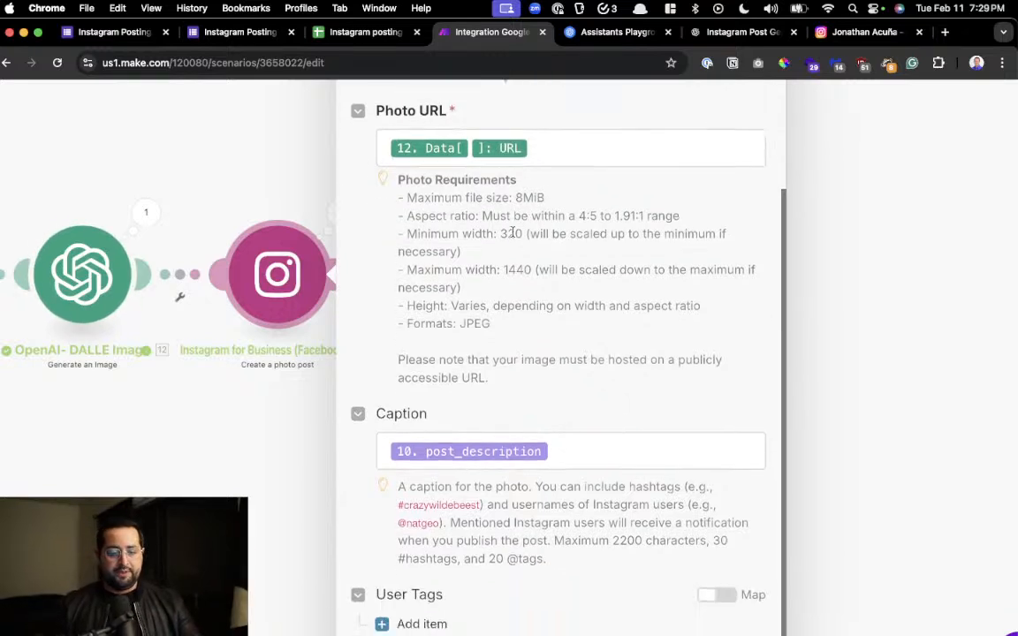
Read through the photo requirements and the caption, user tags and location fields of the Instagram module
left_click_drag(482, 216, 492, 325)
left_click(565, 338)
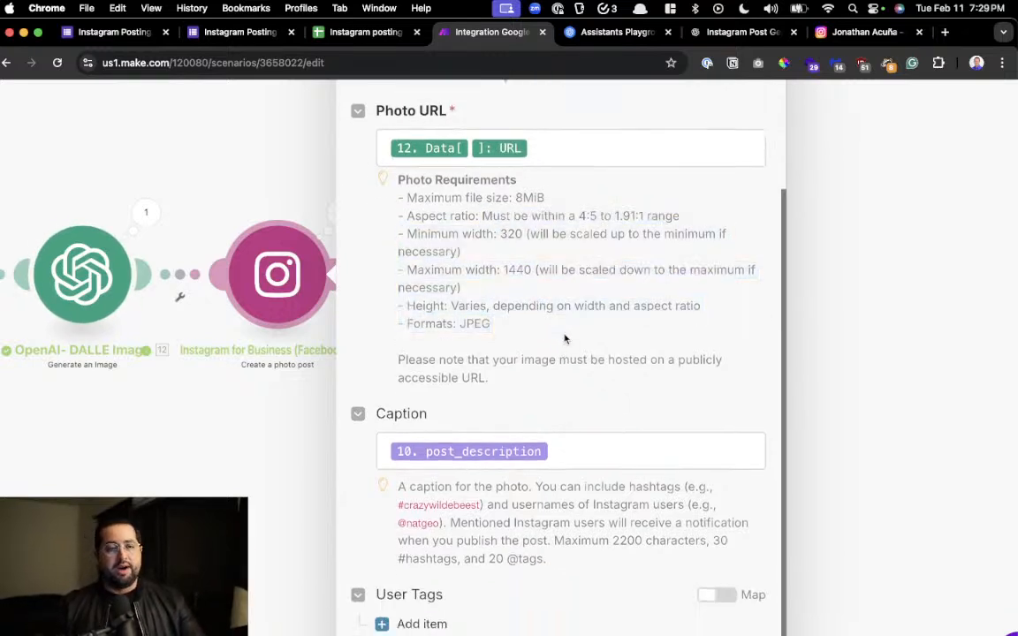
left_click_drag(466, 198, 500, 335)
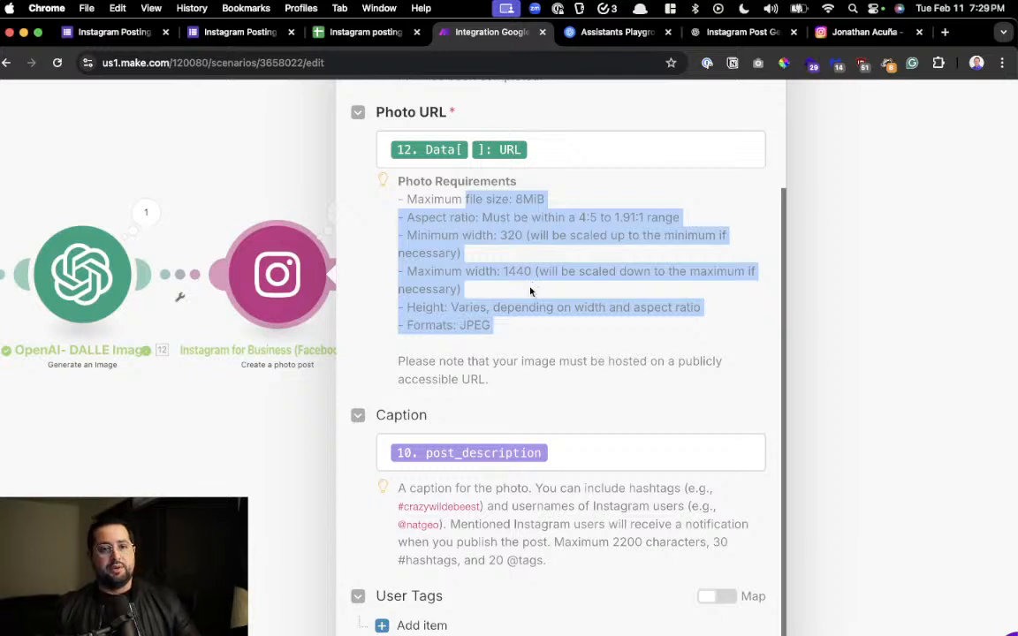
scroll(526, 336, "down", 2)
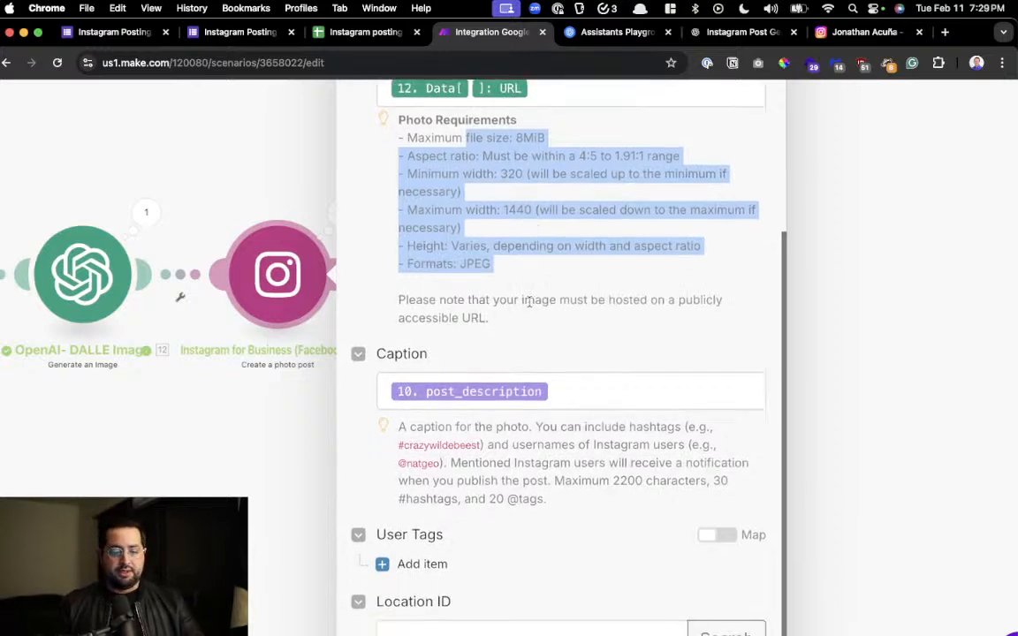
scroll(527, 318, "down", 4)
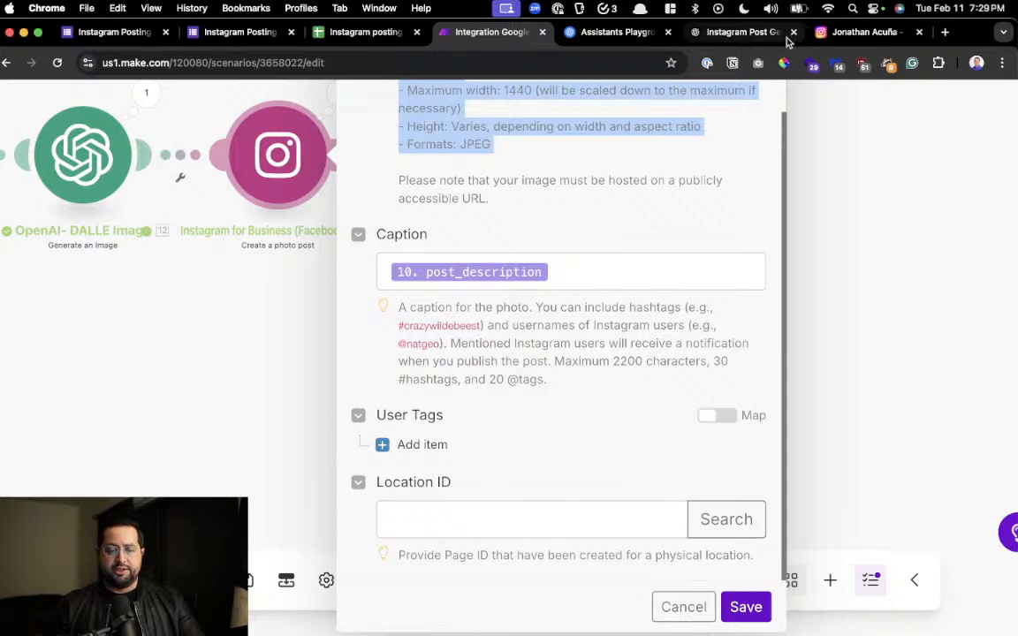
Switch to Instagram to view the published post's image and caption, and return to the module settings in Make
left_click(848, 32)
left_click(341, 445)
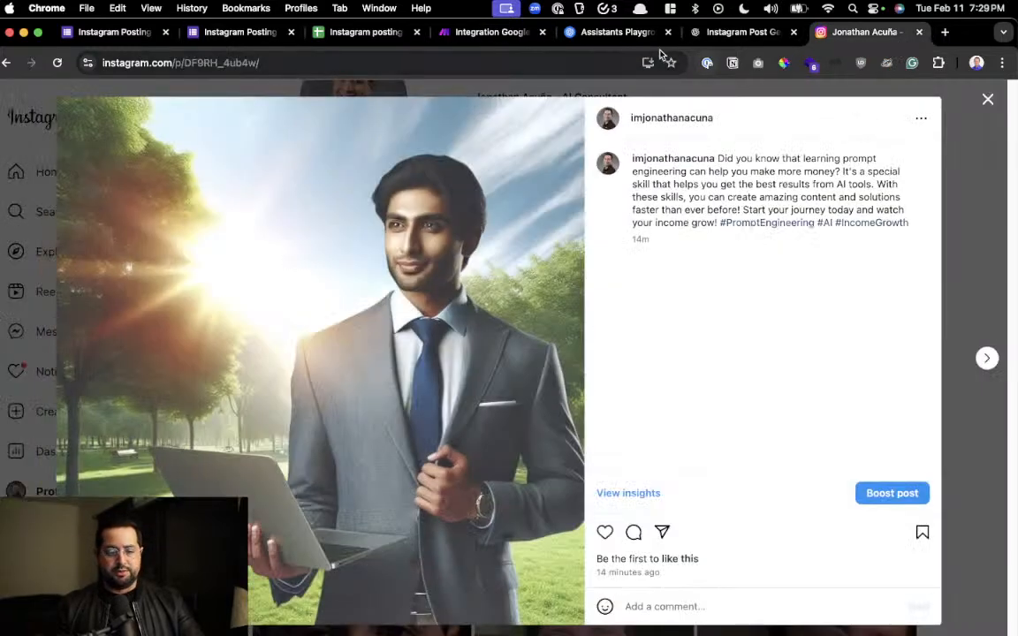
left_click(492, 32)
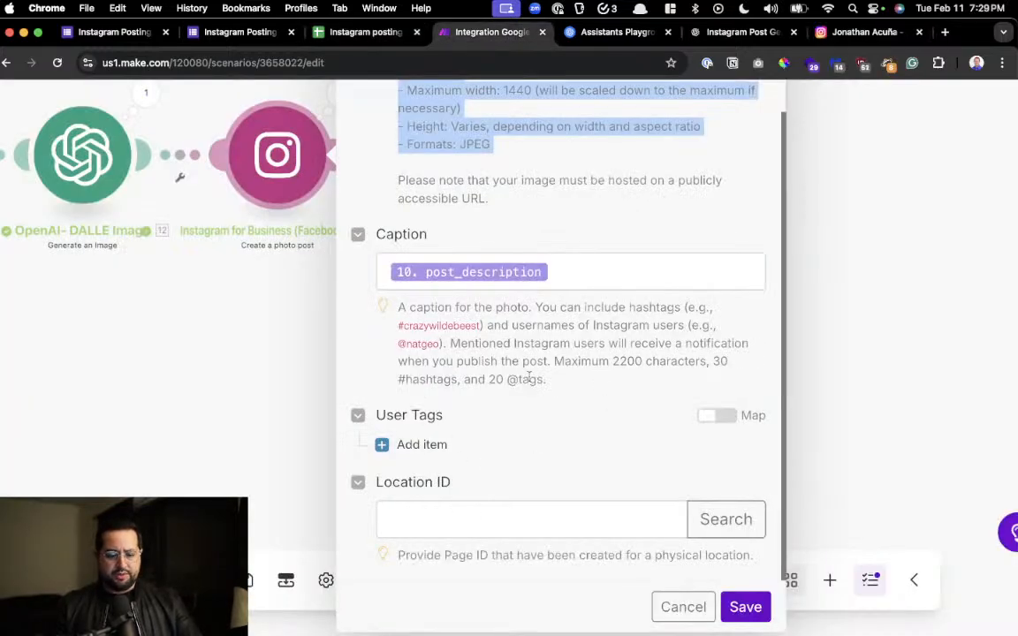
Check the post_description mapping in the Instagram module's caption and save the module
scroll(495, 397, "up", 5)
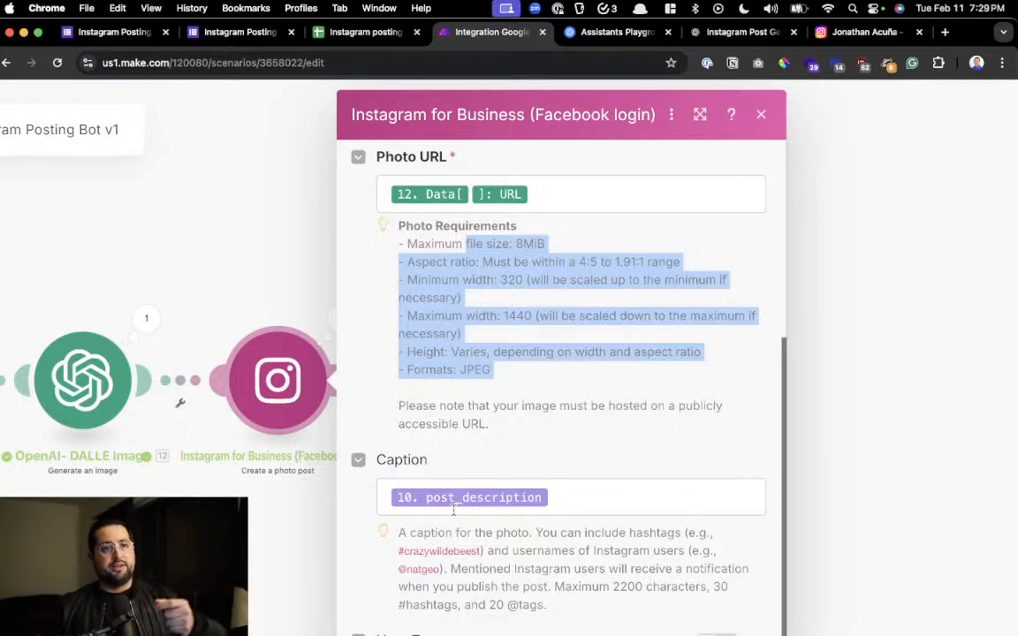
left_click(566, 488)
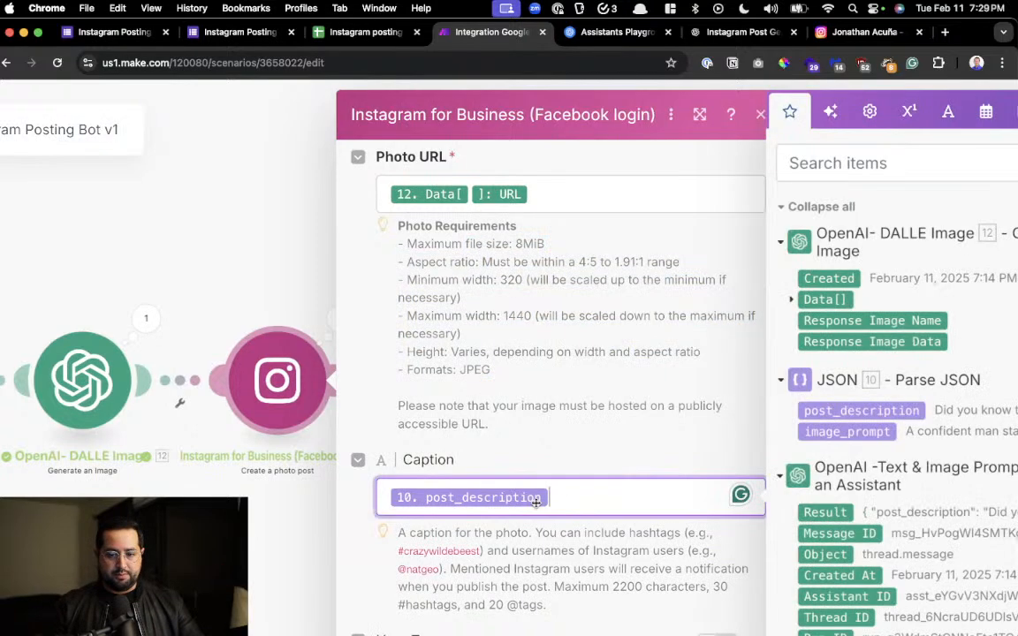
scroll(574, 442, "down", 5)
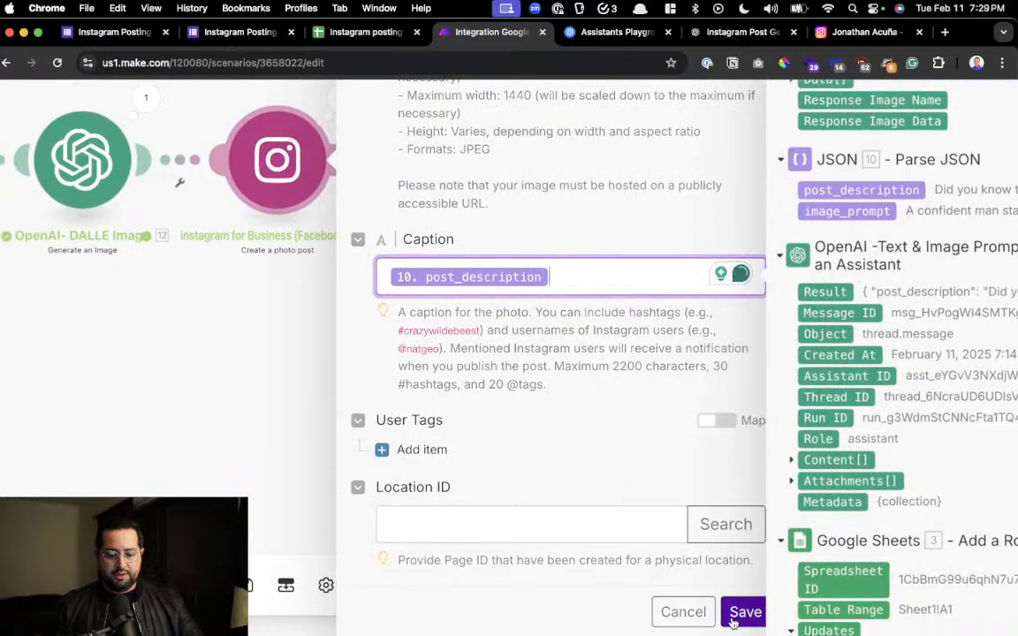
left_click(741, 616)
Look over the complete scenario from the Google Forms trigger through to the Instagram photo post module
left_click_drag(212, 359, 818, 475)
scroll(819, 474, "down", 2)
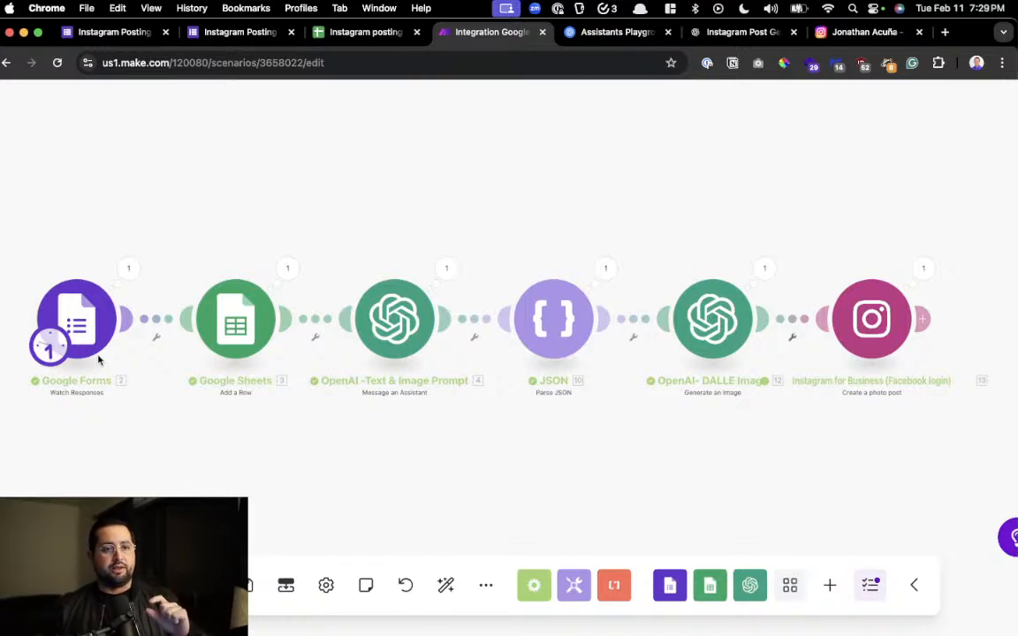
scroll(269, 469, "down", 5)
scroll(270, 470, "up", 5)
scroll(270, 469, "down", 5)
scroll(245, 585, "down", 5)
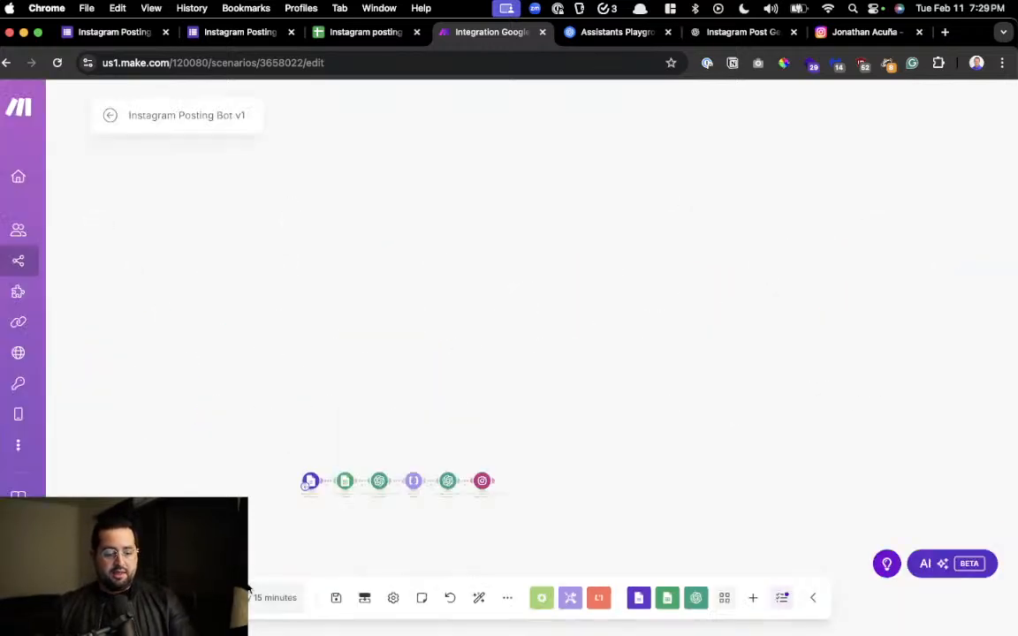
scroll(450, 491, "up", 10)
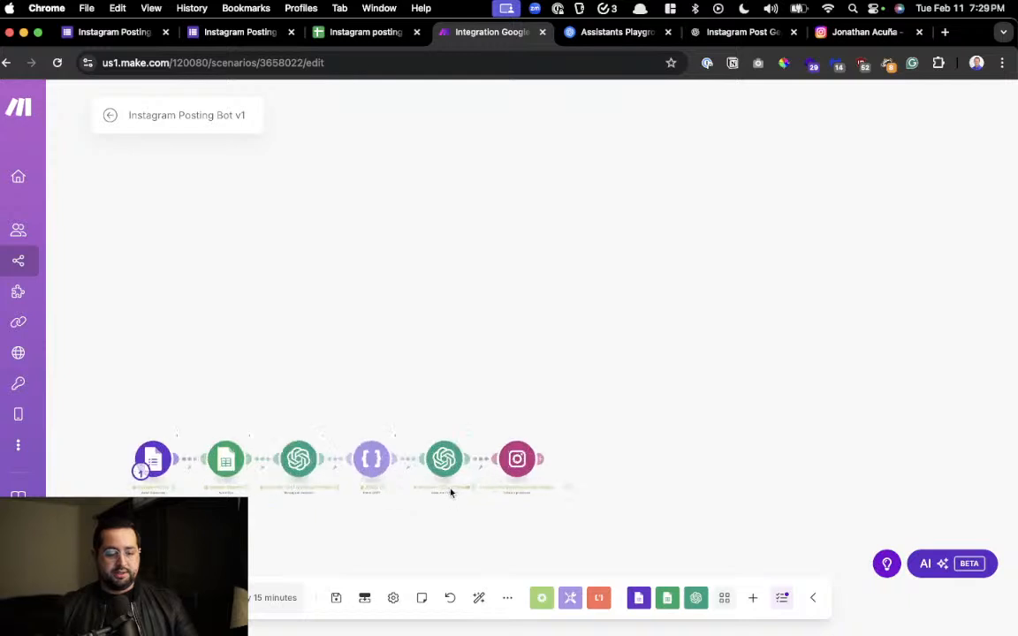
left_click_drag(552, 420, 607, 403)
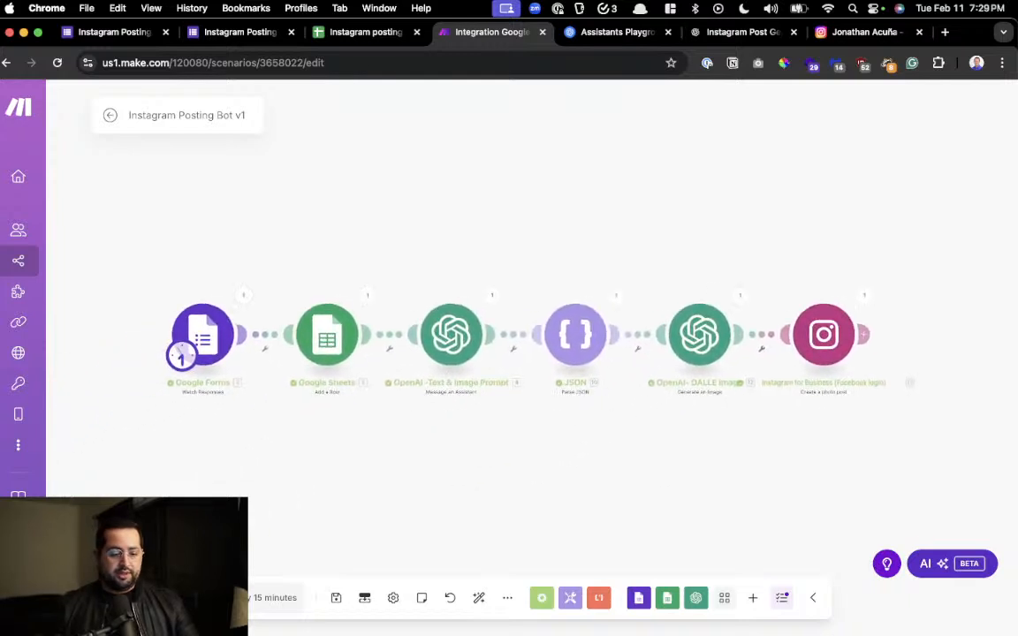
left_click(140, 599)
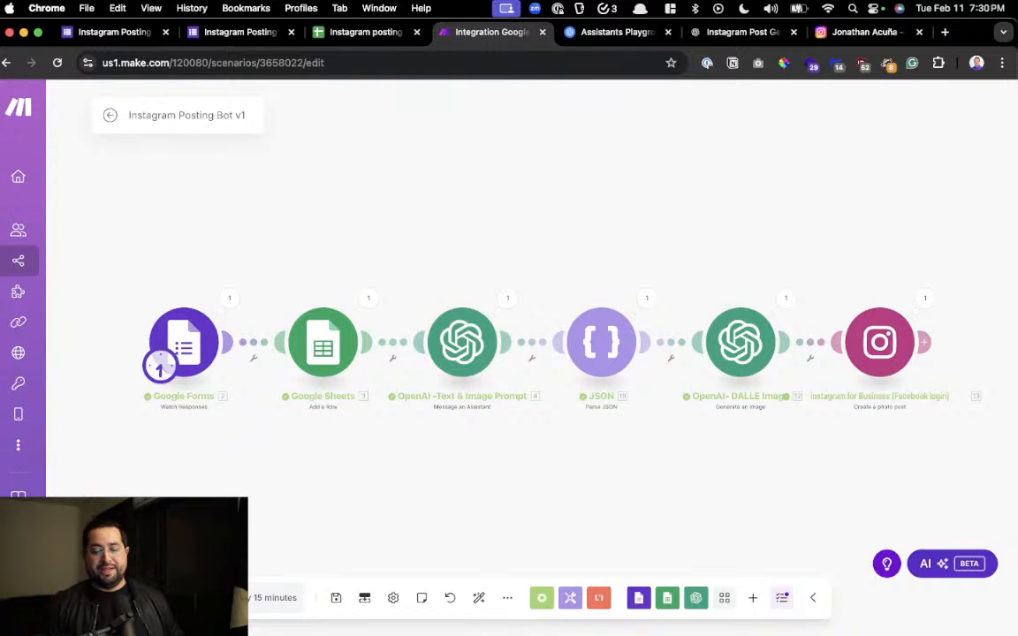
Switch from the Make scenario to Instagram and view the published prompt engineering post
left_click_drag(767, 433, 704, 409)
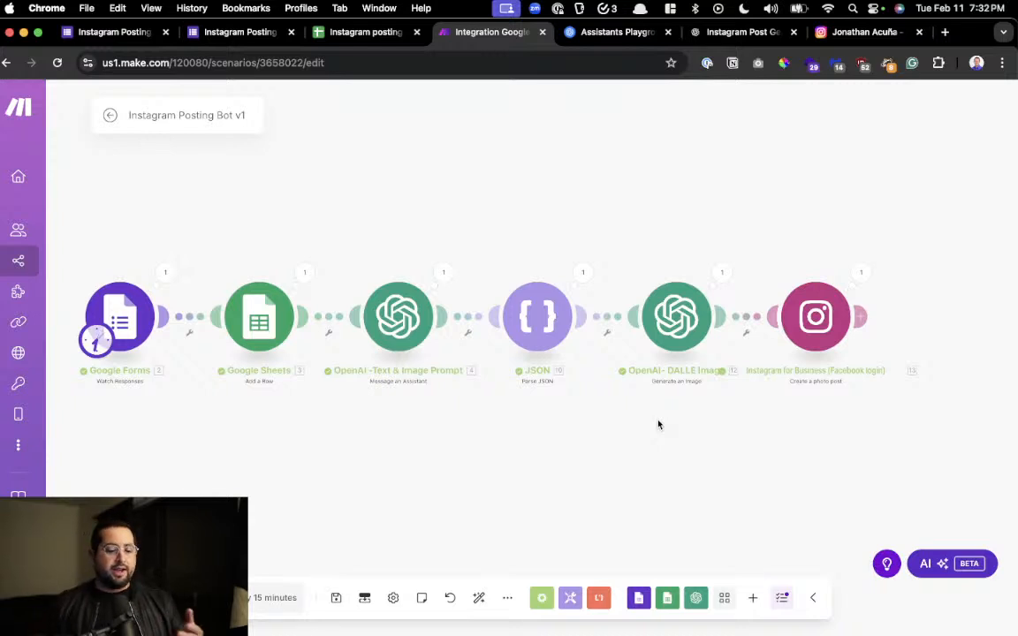
left_click_drag(563, 445, 636, 441)
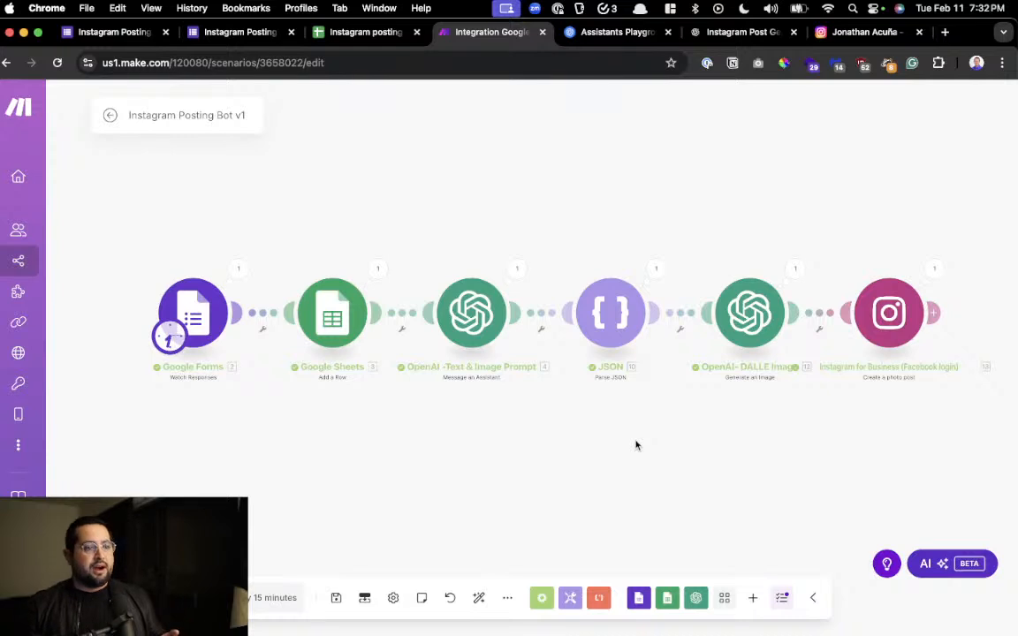
left_click_drag(704, 425, 643, 425)
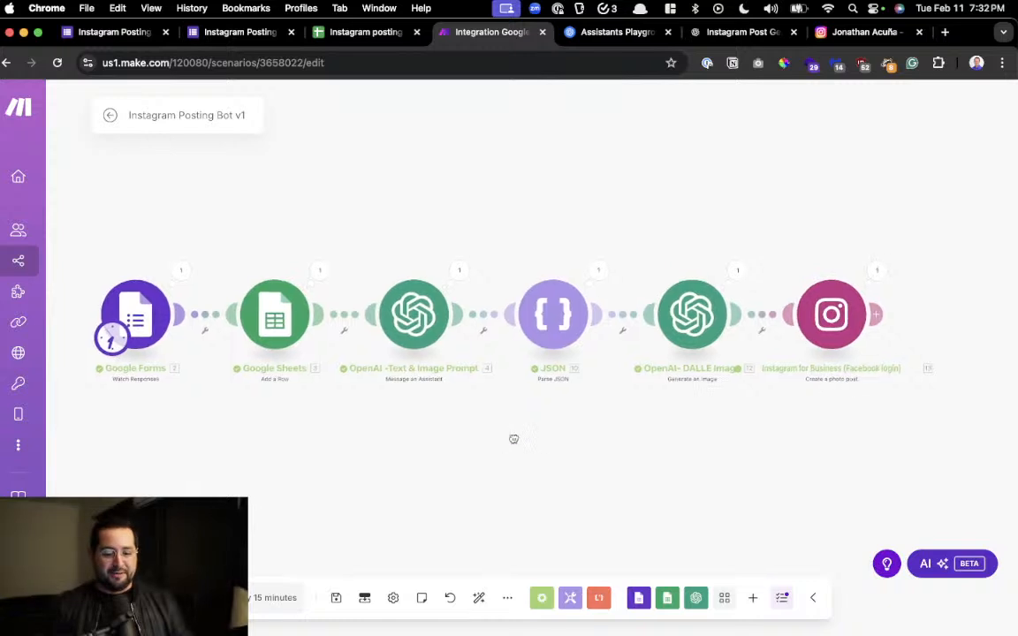
left_click_drag(513, 437, 547, 442)
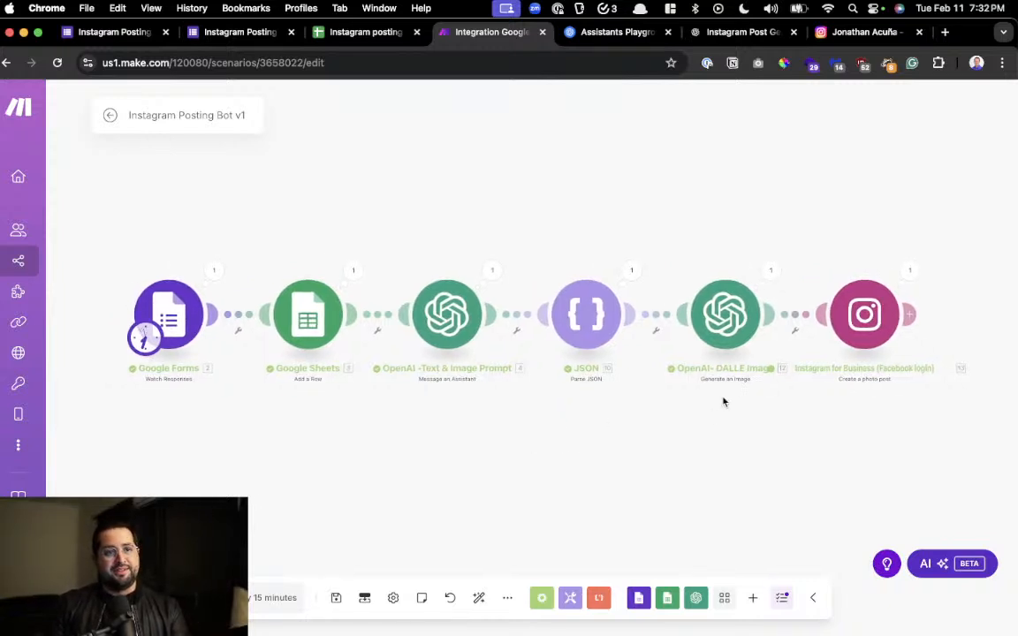
left_click(861, 32)
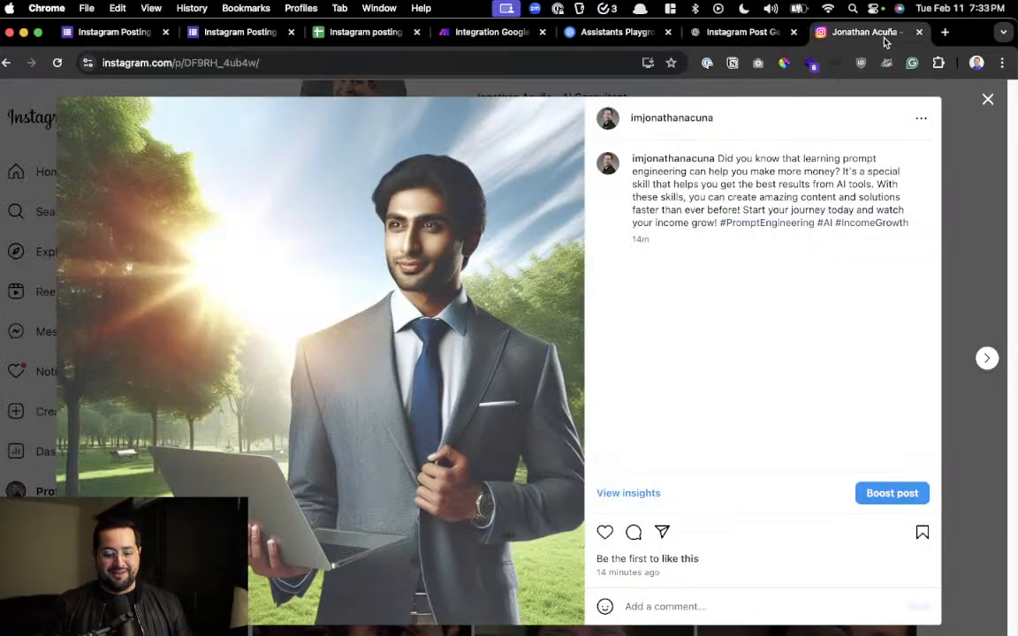
Close the open post on Instagram, reload the profile page and view the newest posts in the grid
left_click(883, 91)
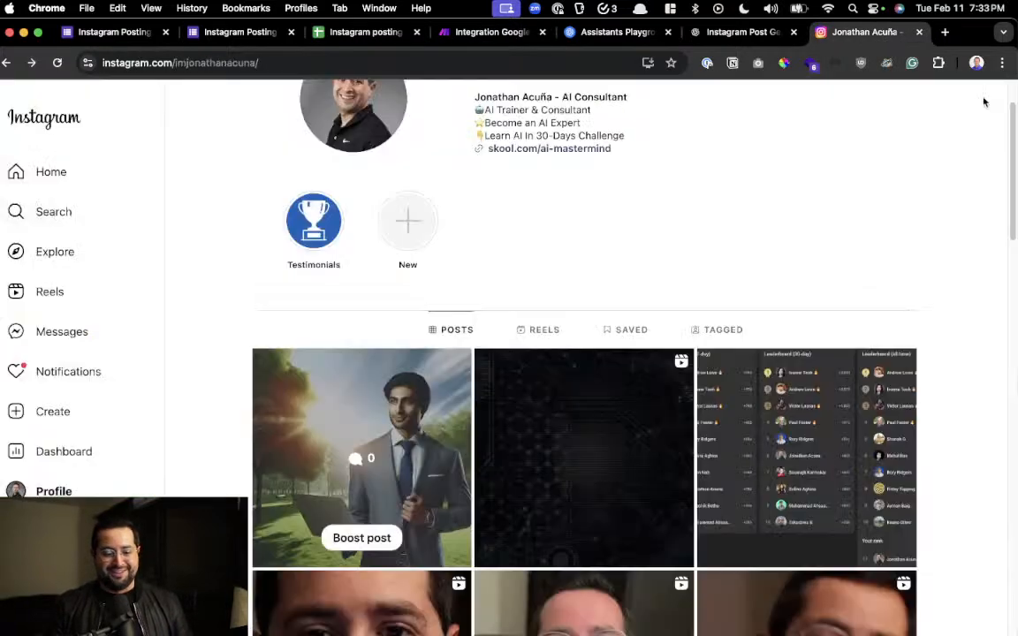
left_click(56, 63)
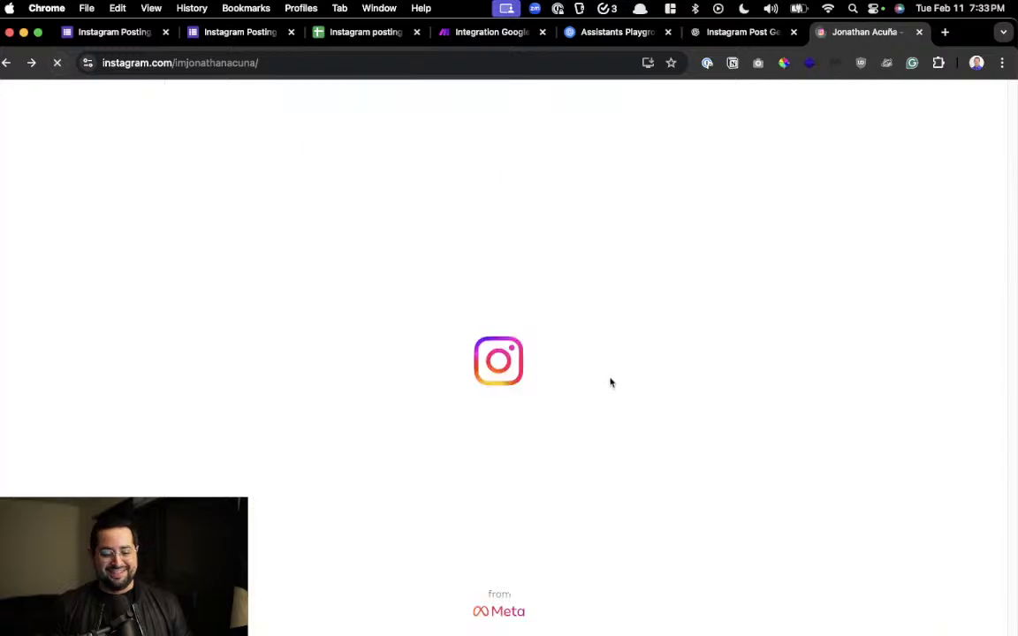
scroll(614, 383, "down", 3)
scroll(614, 383, "down", 1)
scroll(415, 306, "up", 5)
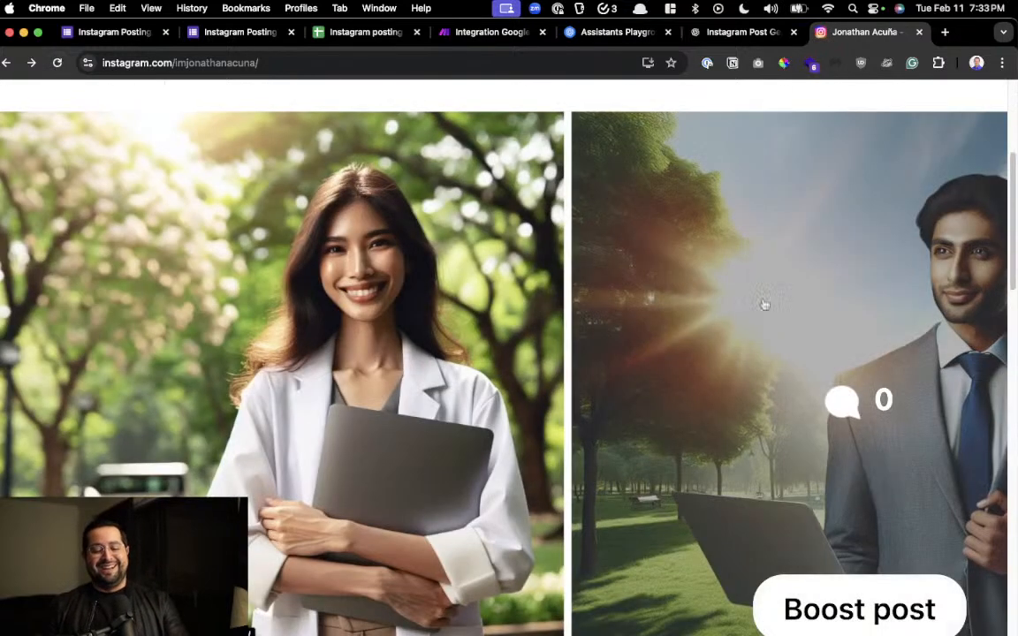
Open the newest post showing the woman with a laptop, read its enlarged caption, and close it
mouse_move(582, 613)
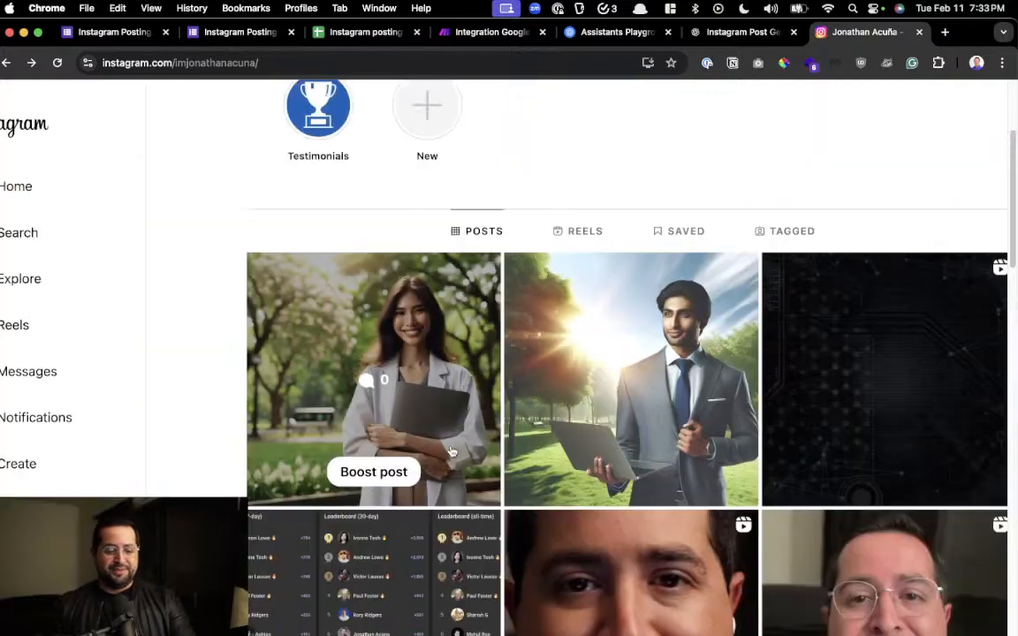
left_click(384, 288)
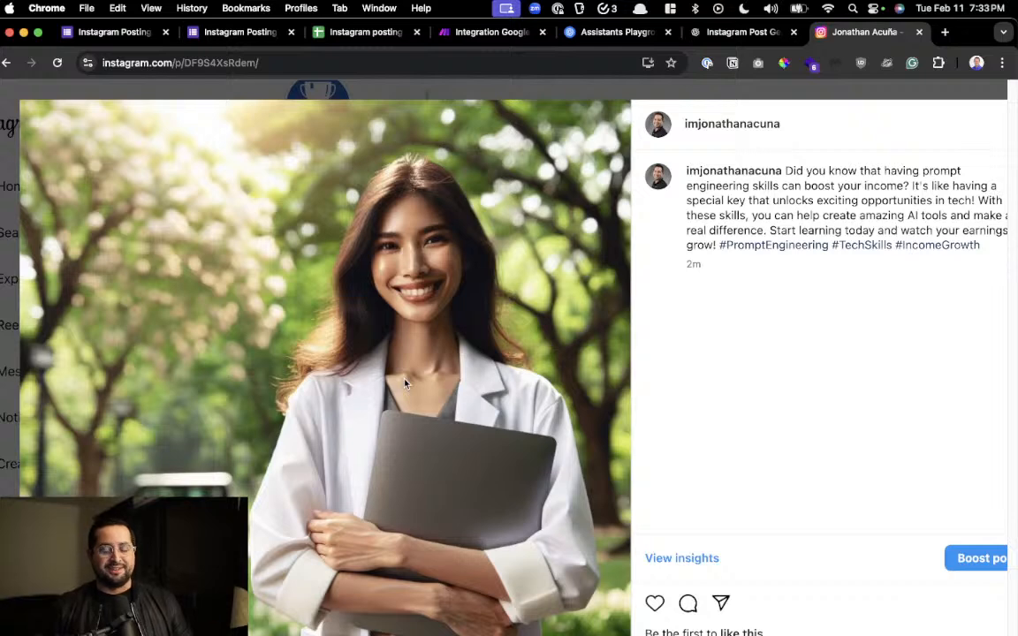
key("super+equal")
key("super+equal")
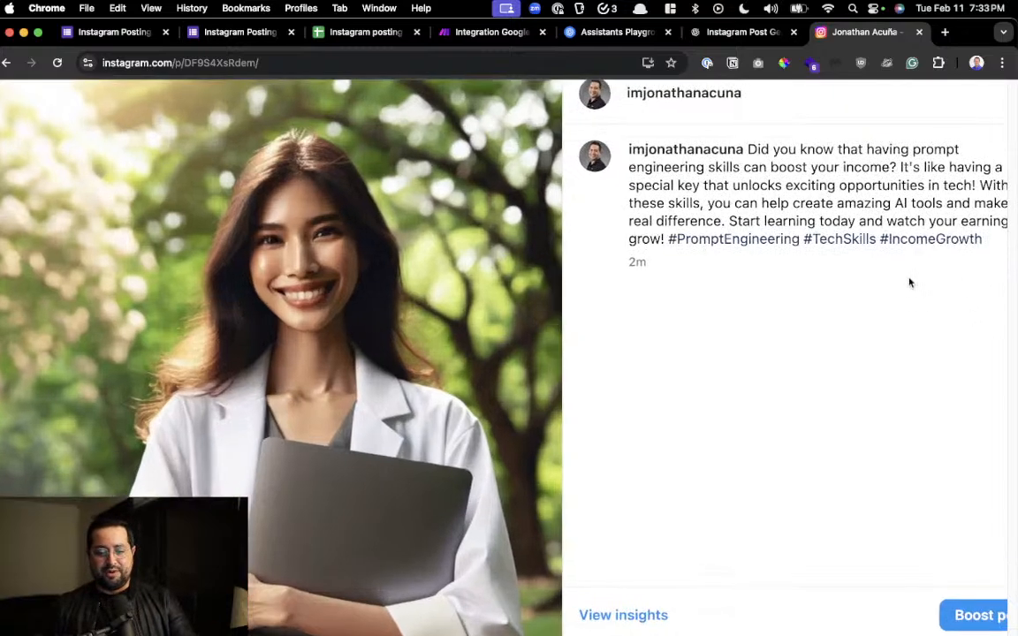
scroll(800, 203, "up", 3)
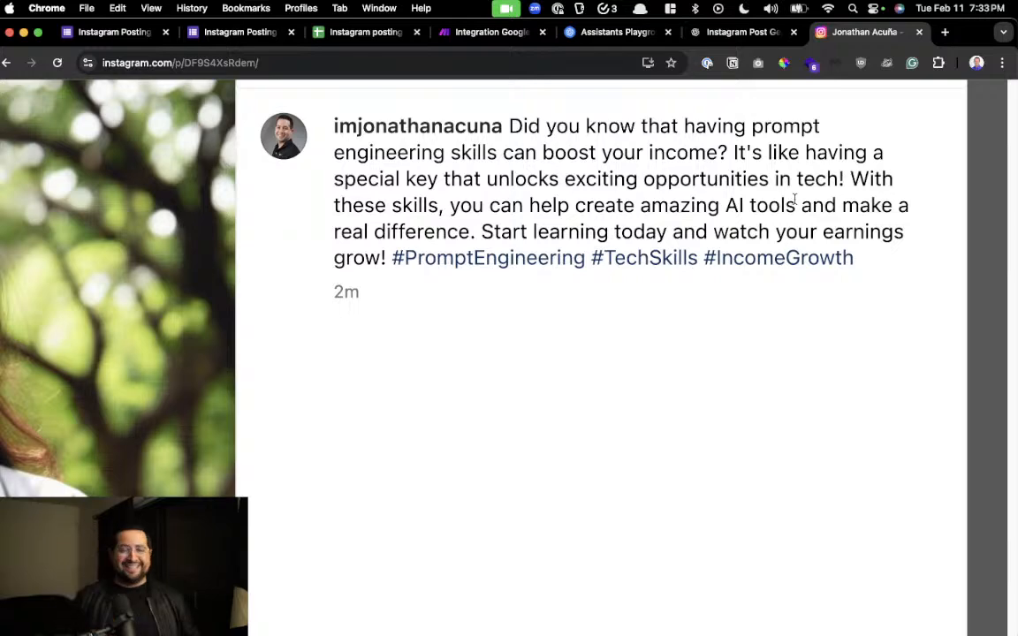
scroll(795, 198, "down", 5)
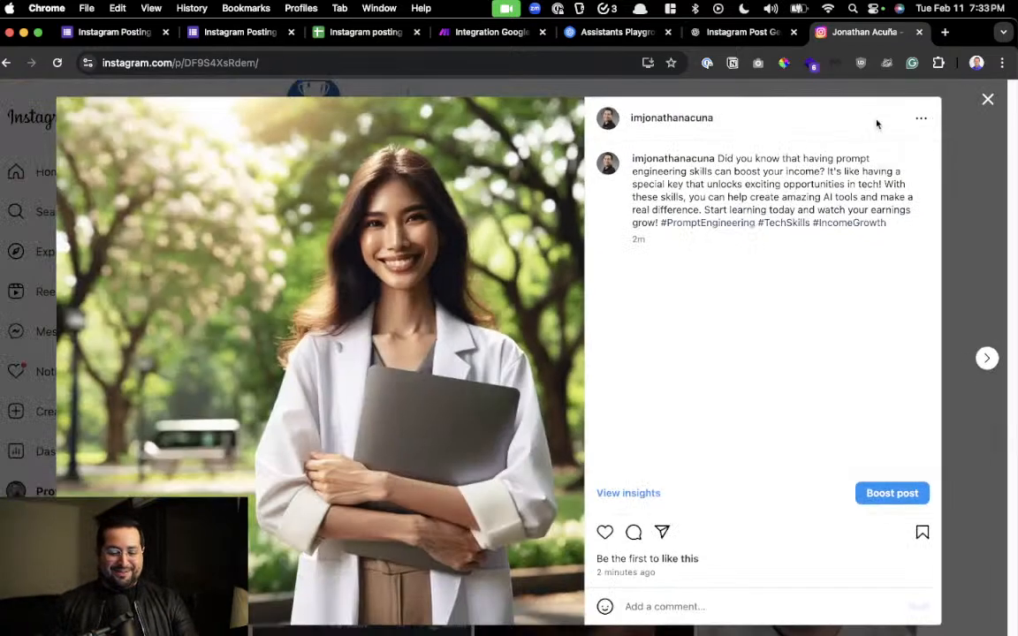
left_click(986, 98)
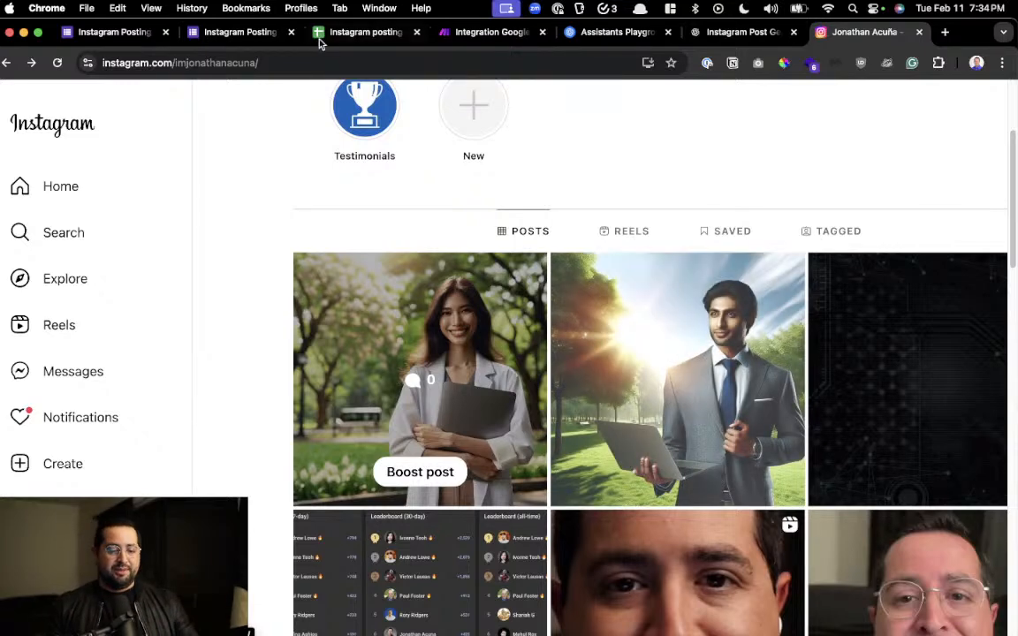
Switch to the Make scenario, insert a Router between the DALL-E image and Instagram modules, and place Instagram above and after it
left_click(478, 35)
scroll(577, 492, "right", 5)
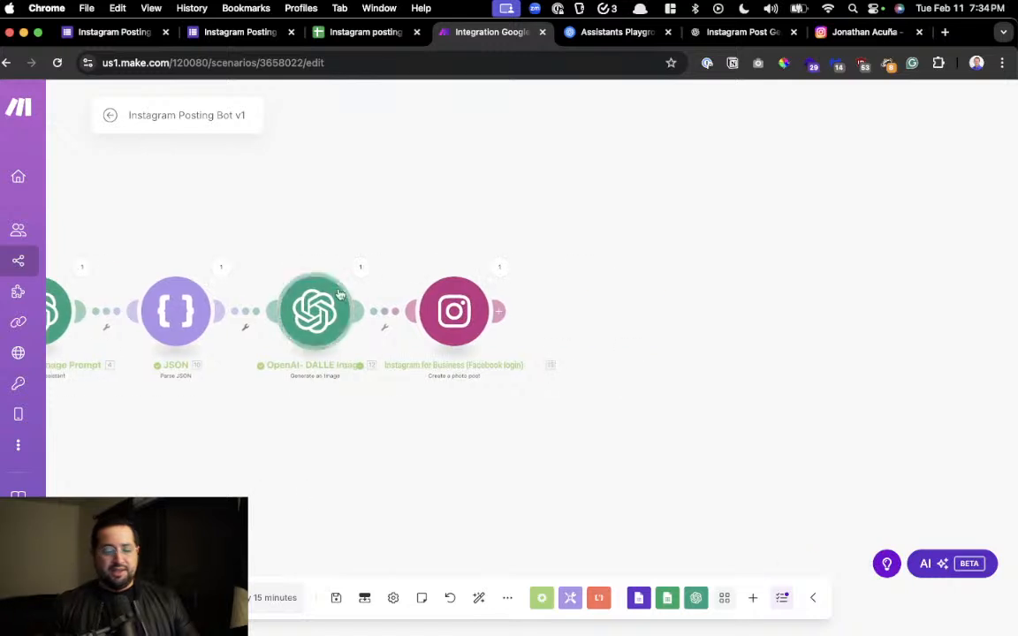
left_click_drag(469, 314, 580, 237)
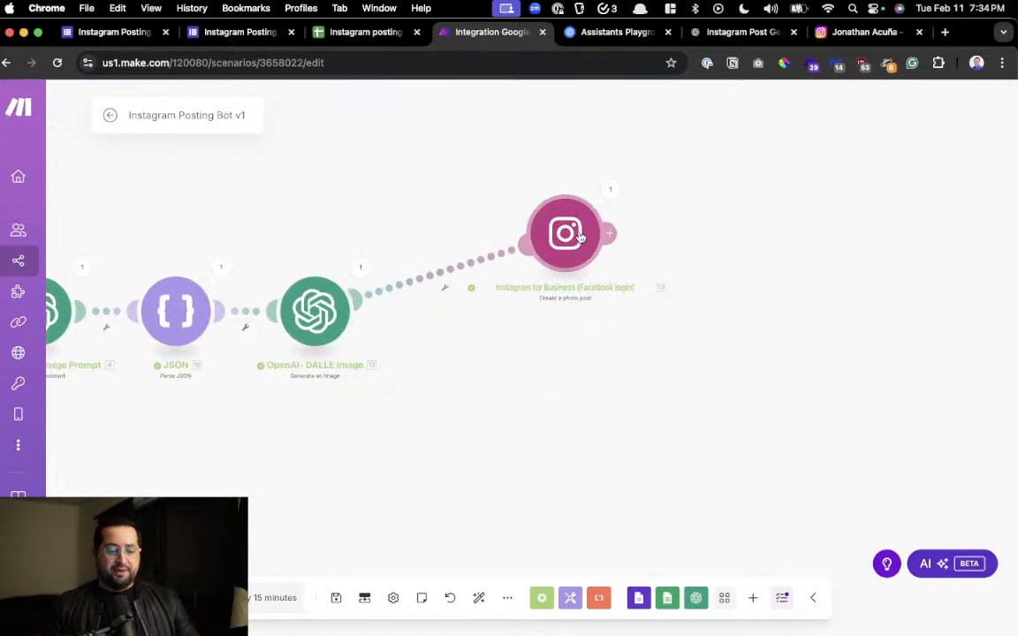
right_click(449, 271)
left_click(516, 353)
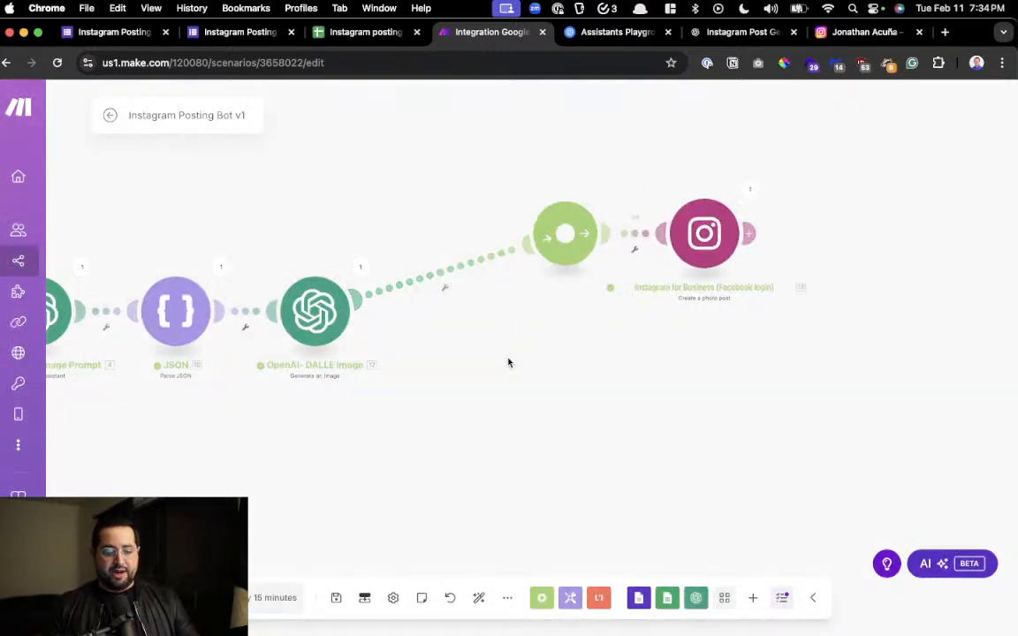
left_click_drag(542, 243, 443, 316)
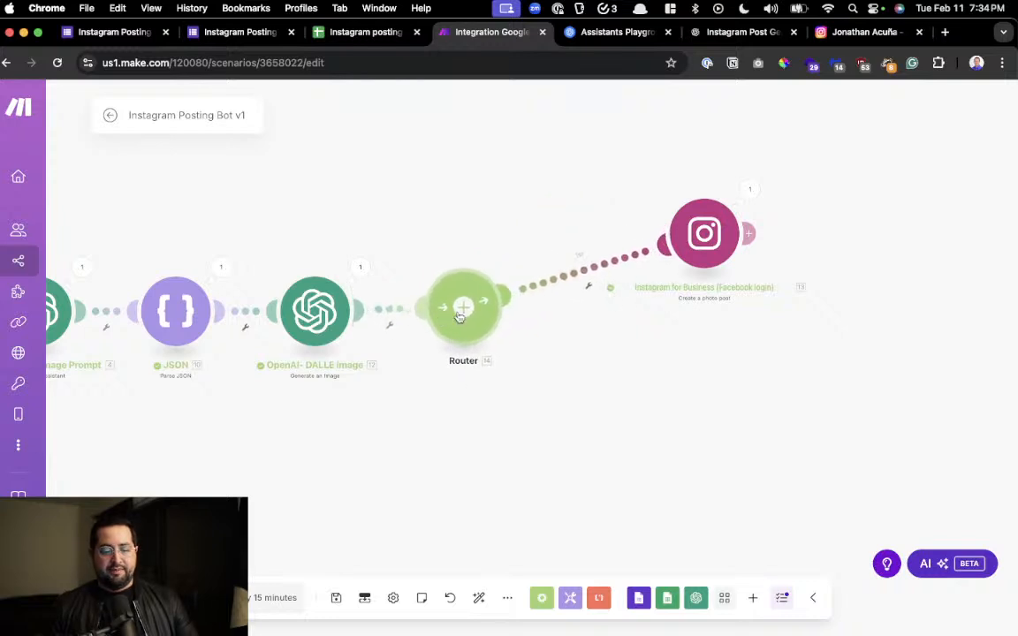
left_click_drag(691, 235, 583, 210)
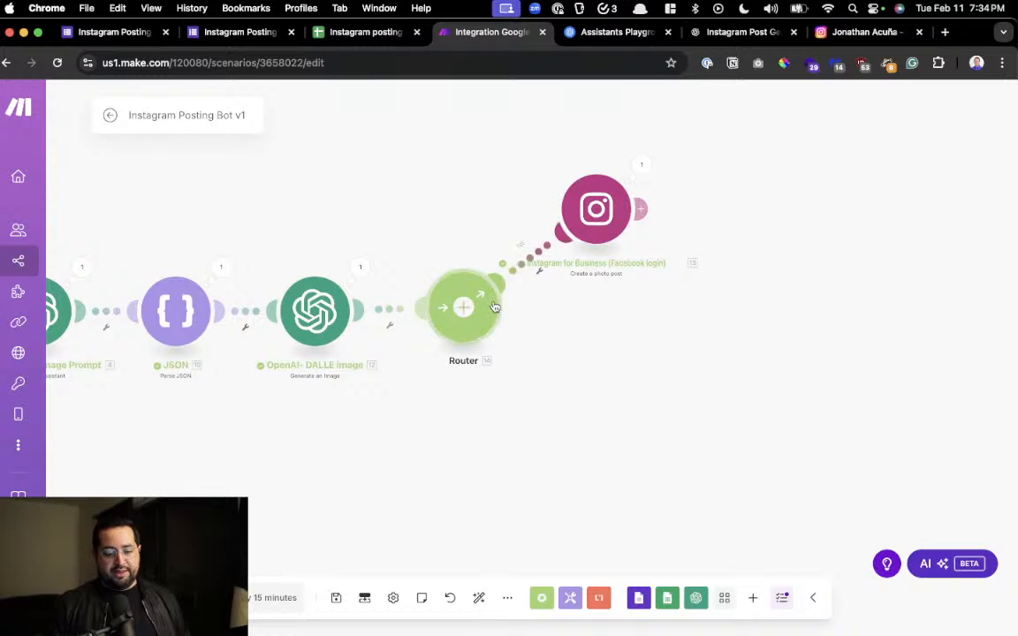
Add a second router route with a LinkedIn Create a User Text Post module, using "asdfasdf" as placeholder content, and save it
left_click(464, 307)
left_click(616, 380)
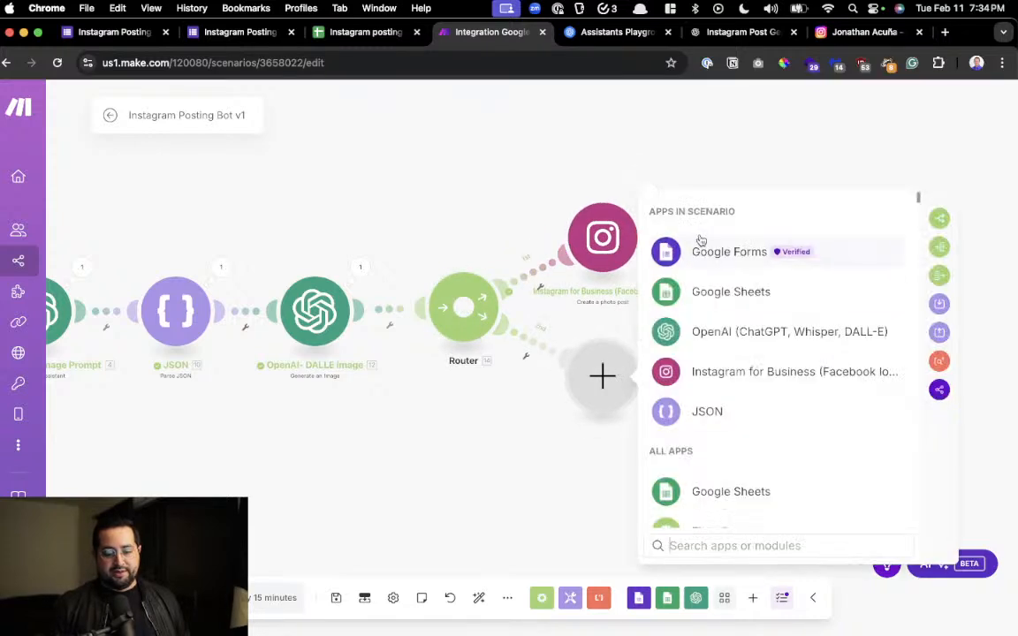
type("link")
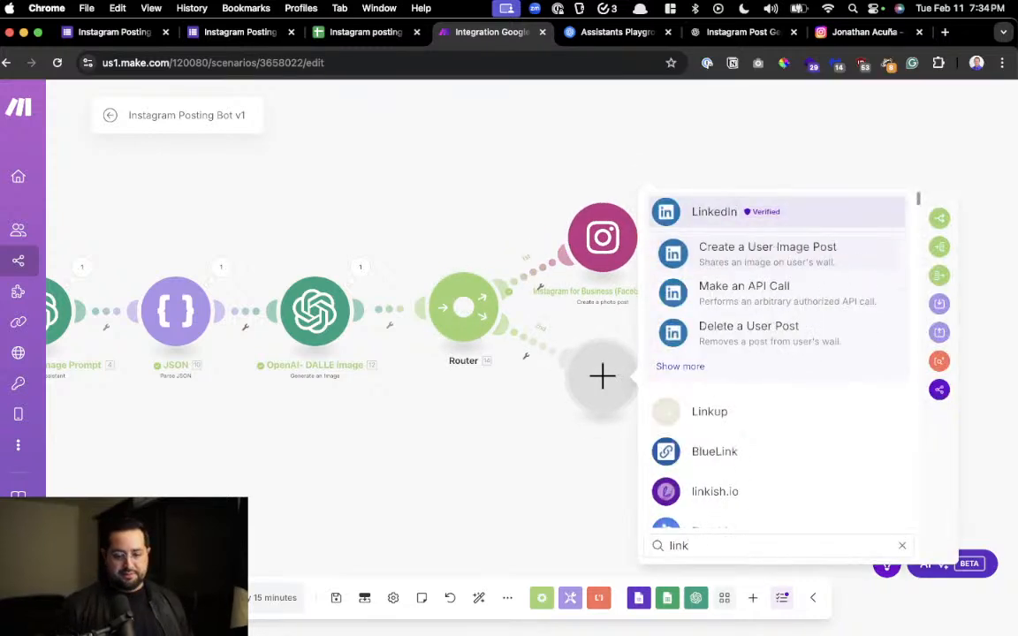
left_click(720, 213)
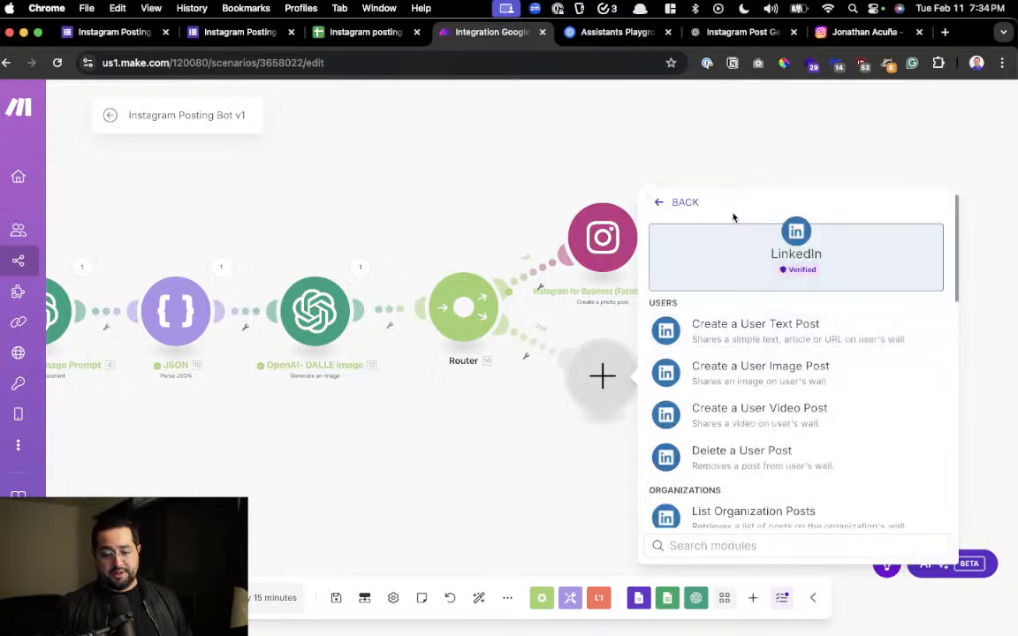
left_click(784, 339)
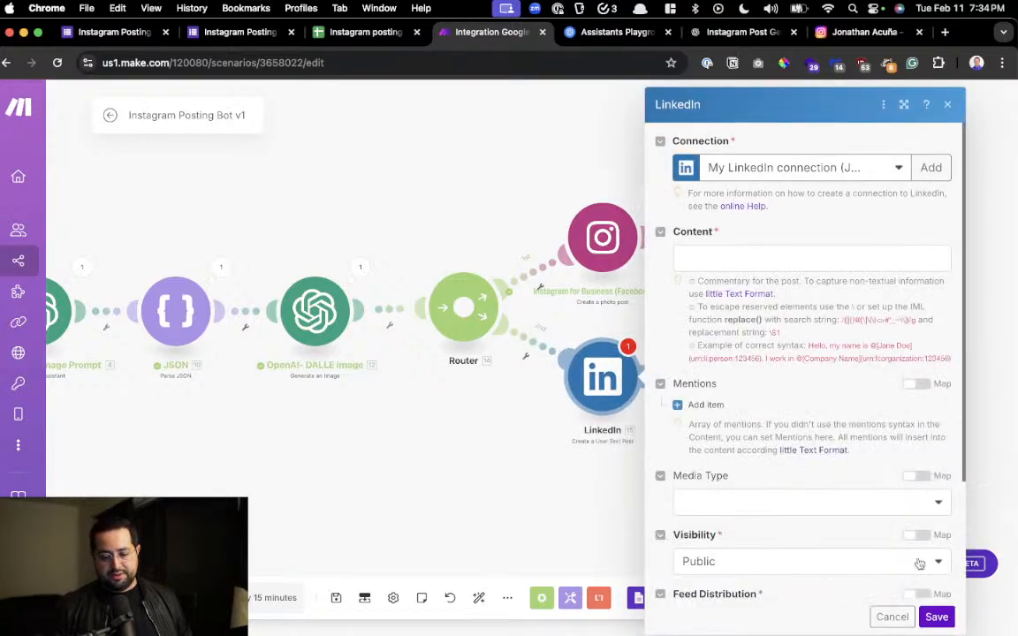
left_click(936, 616)
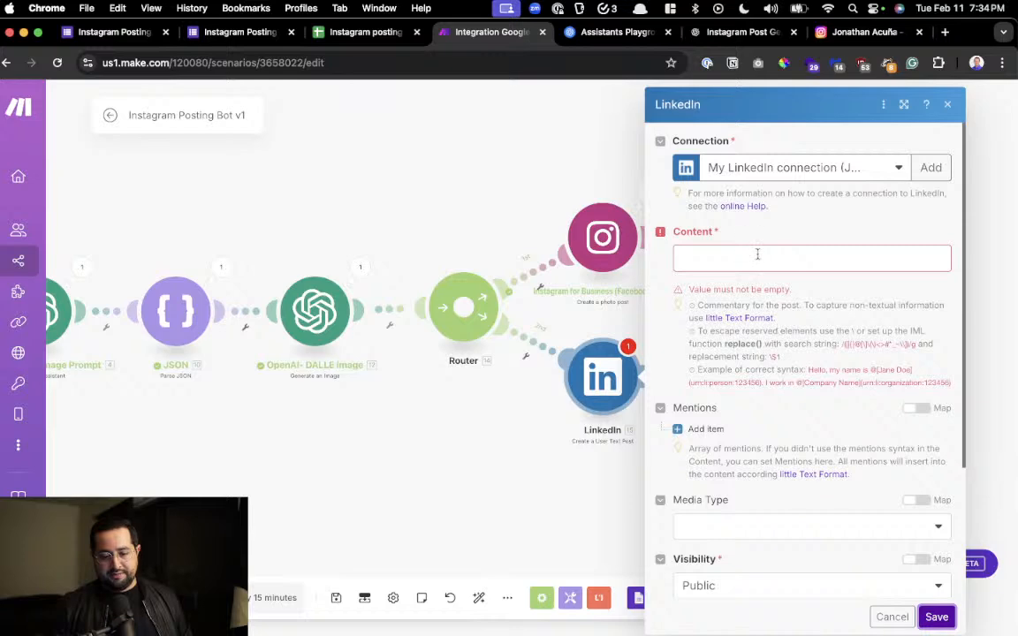
left_click(758, 255)
type("asdfasdf")
left_click(931, 624)
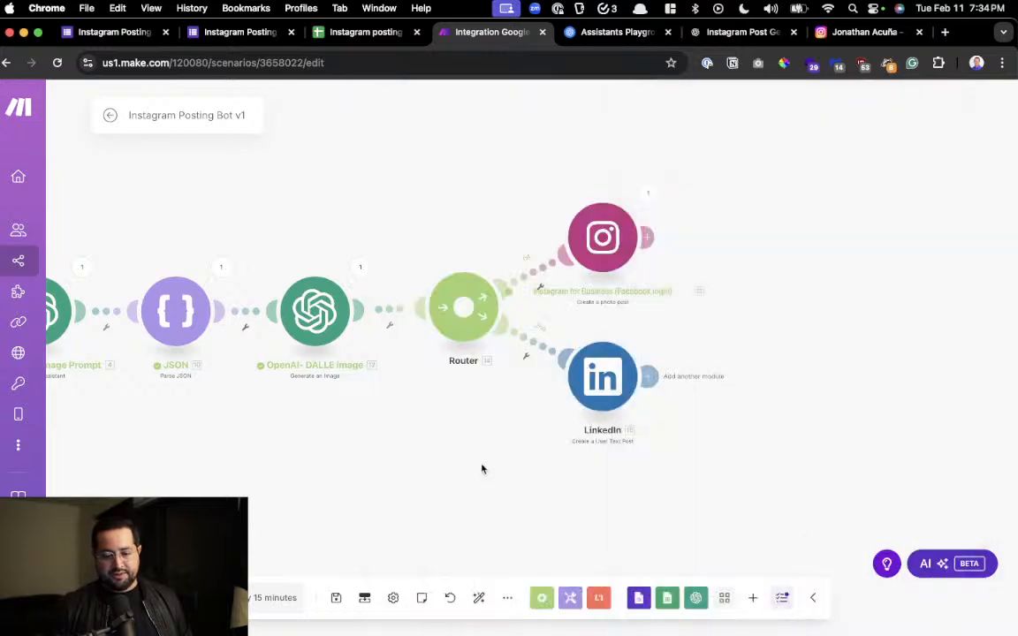
Move the Instagram and LinkedIn modules higher beside the router, and look over the scenario back to the Google Forms trigger
left_click_drag(389, 481, 368, 478)
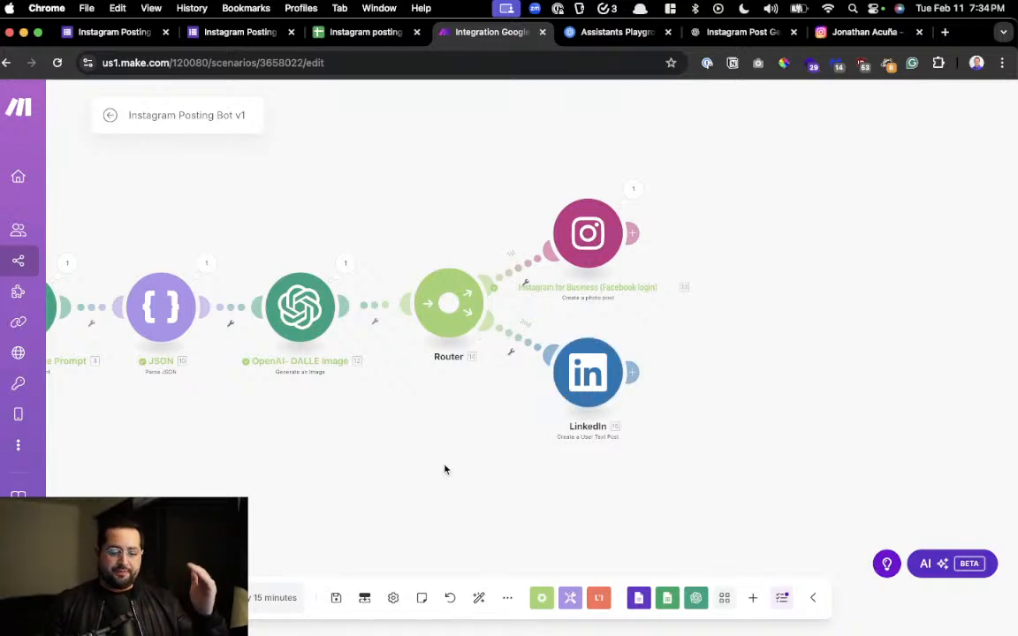
left_click_drag(598, 461, 581, 495)
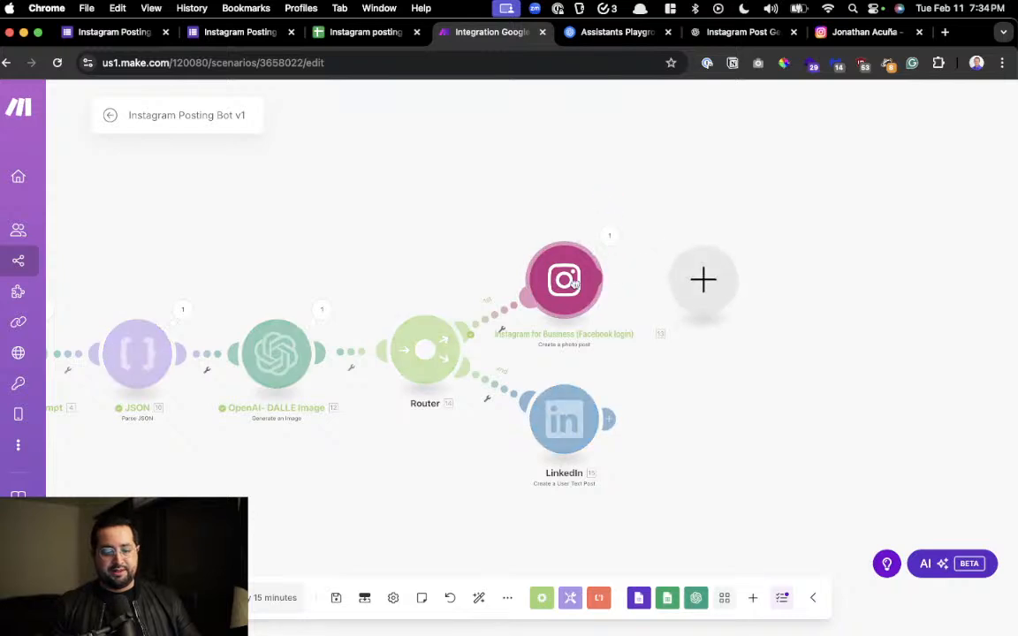
left_click_drag(571, 294, 574, 218)
left_click_drag(564, 420, 575, 318)
left_click_drag(141, 473, 431, 469)
mouse_move(512, 614)
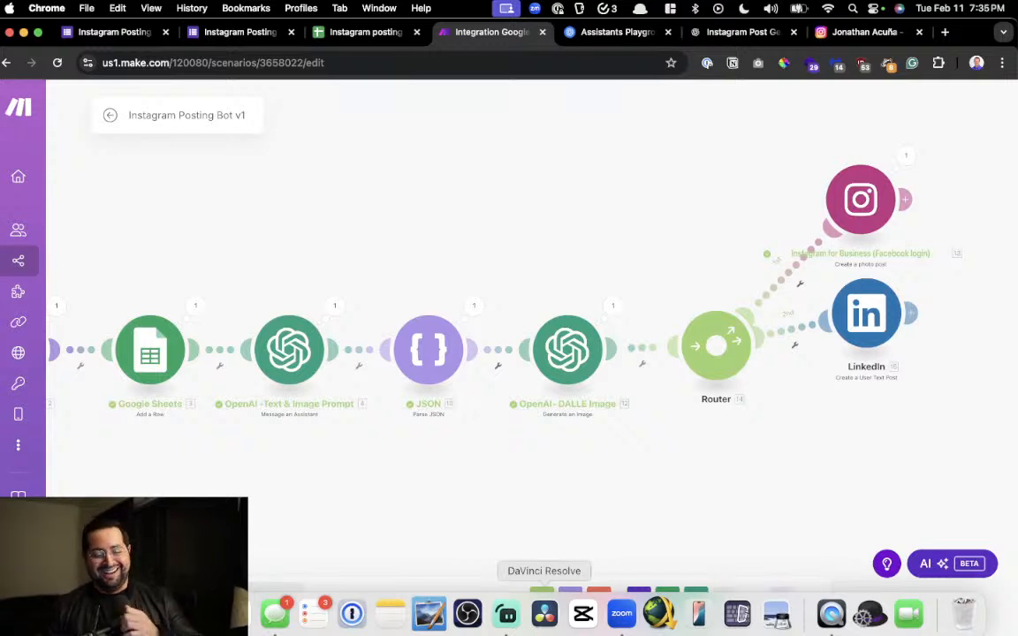
left_click_drag(507, 492, 525, 480)
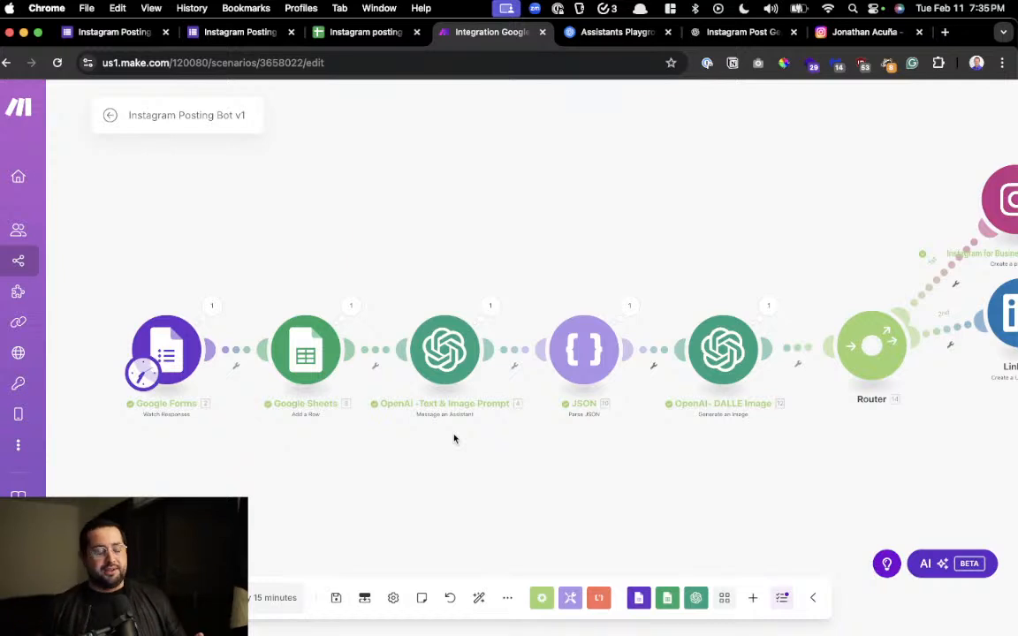
Open the simpletechskills.com website in a new browser tab
key("super+t")
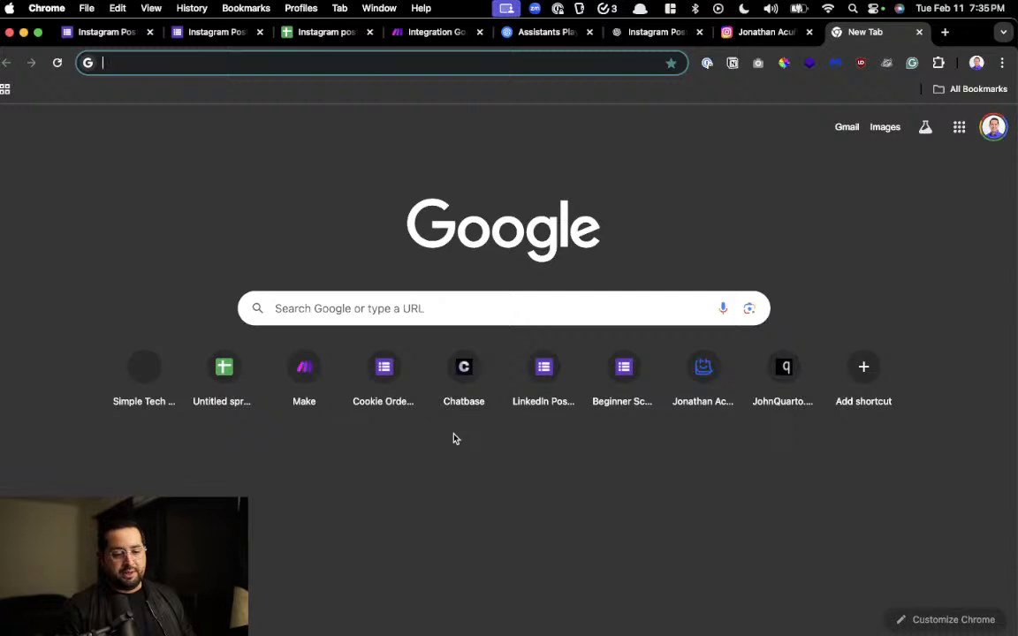
type("sim")
key("Return")
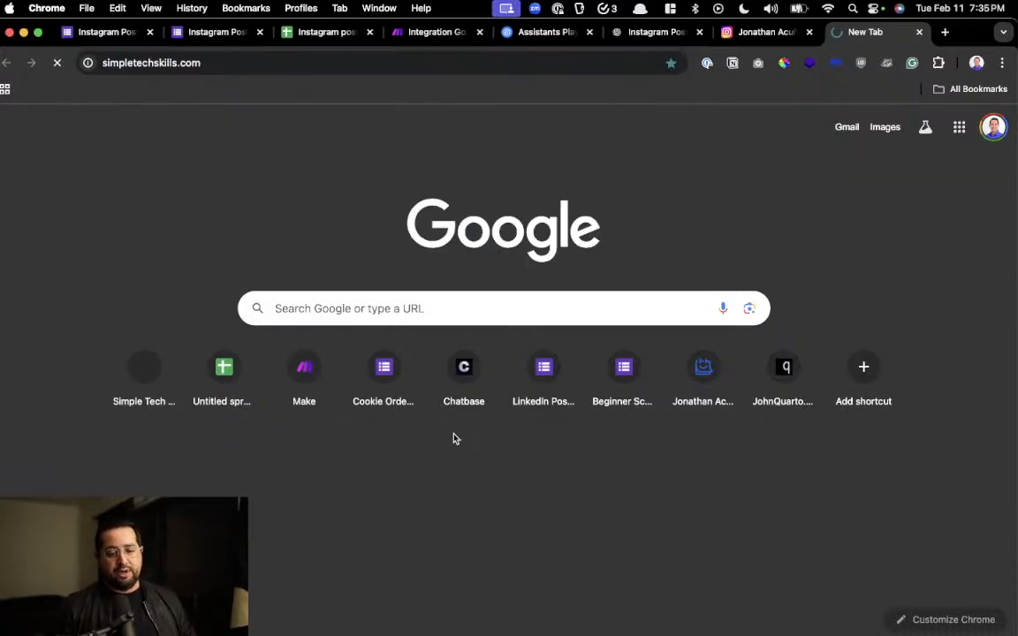
Look through the Simple Tech Skills page, including the free AI newsletter's benefits list and email subscription form
scroll(228, 204, "up", 5)
scroll(63, 154, "up", 3)
scroll(63, 155, "left", 5)
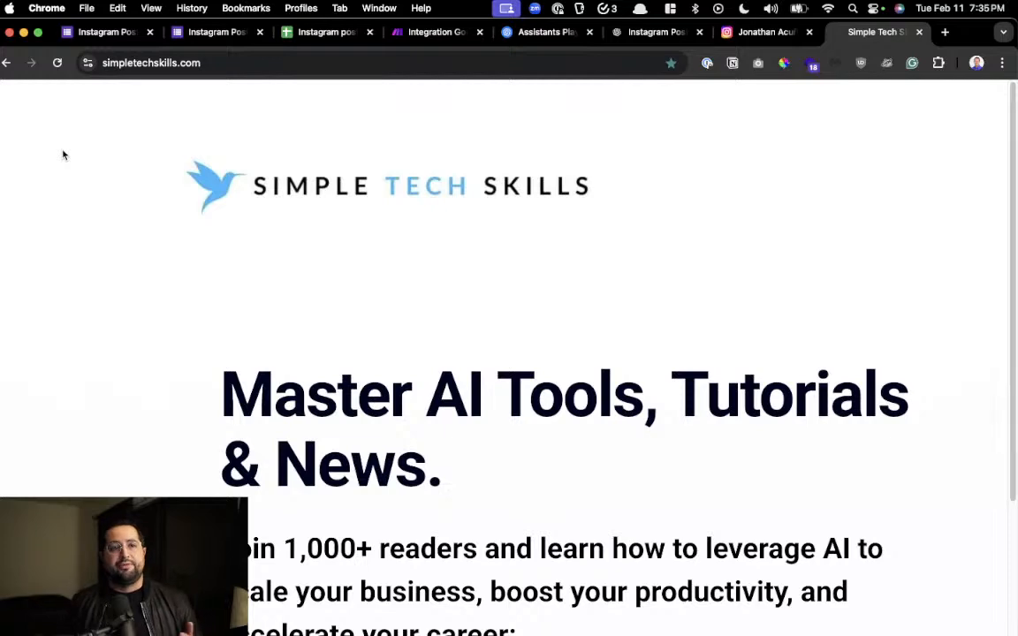
scroll(62, 154, "down", 8)
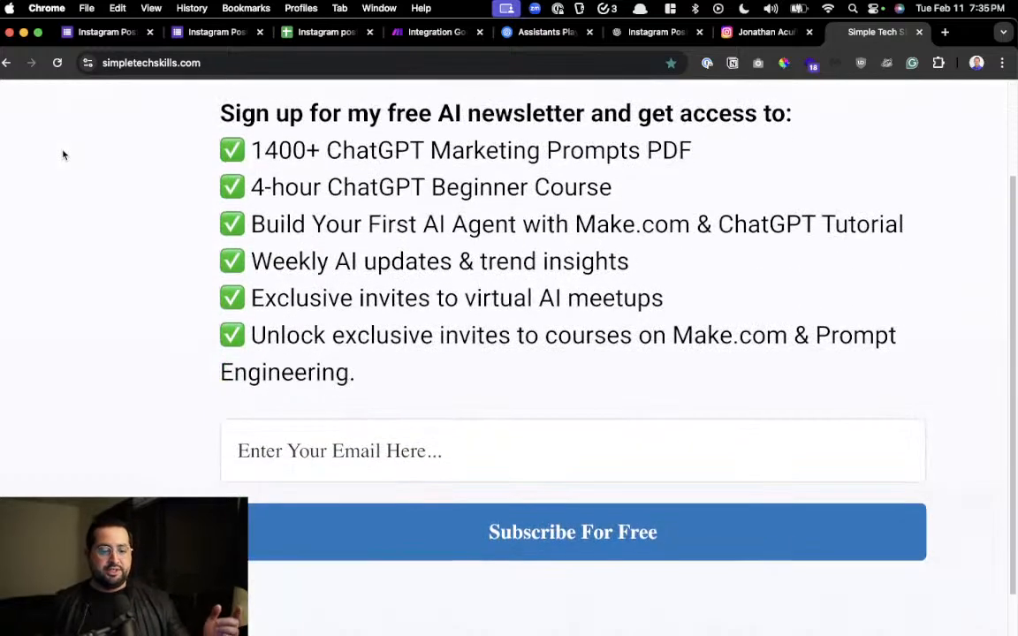
scroll(63, 155, "right", 3)
scroll(62, 155, "up", 1)
scroll(63, 155, "right", 1)
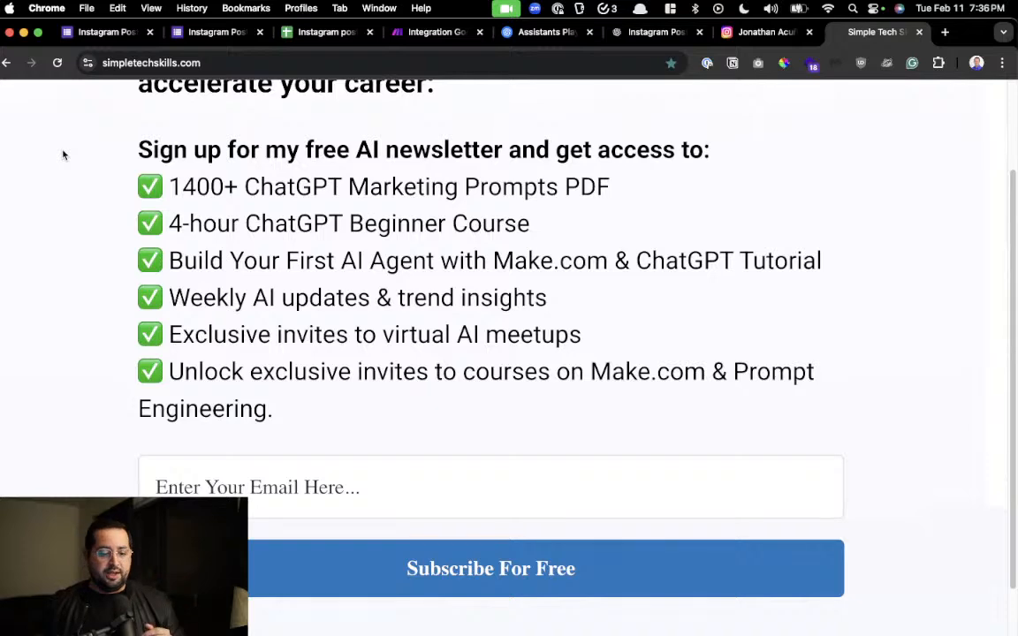
scroll(61, 156, "down", 2)
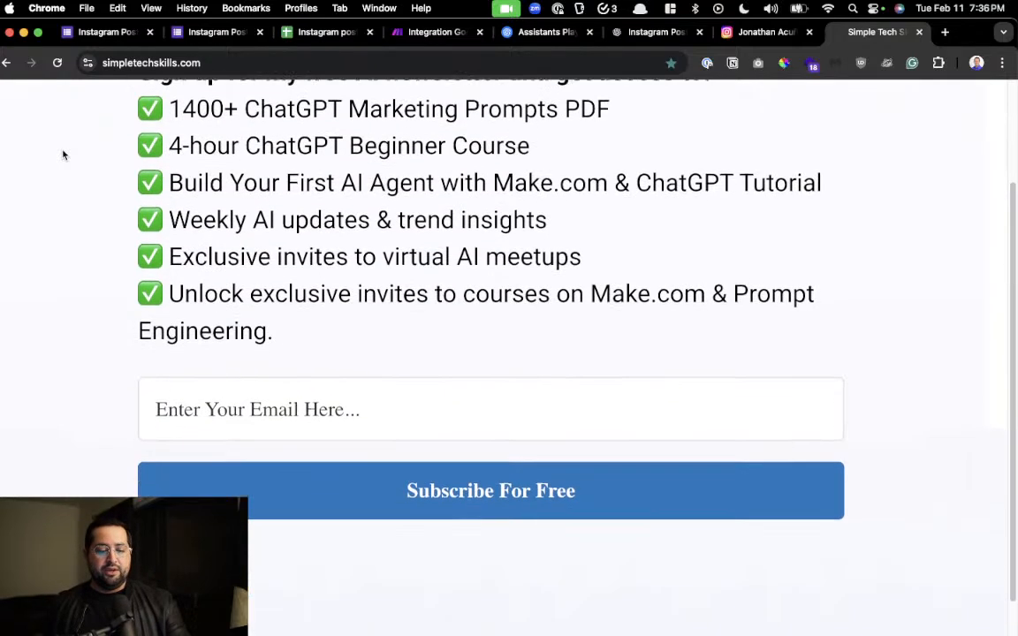
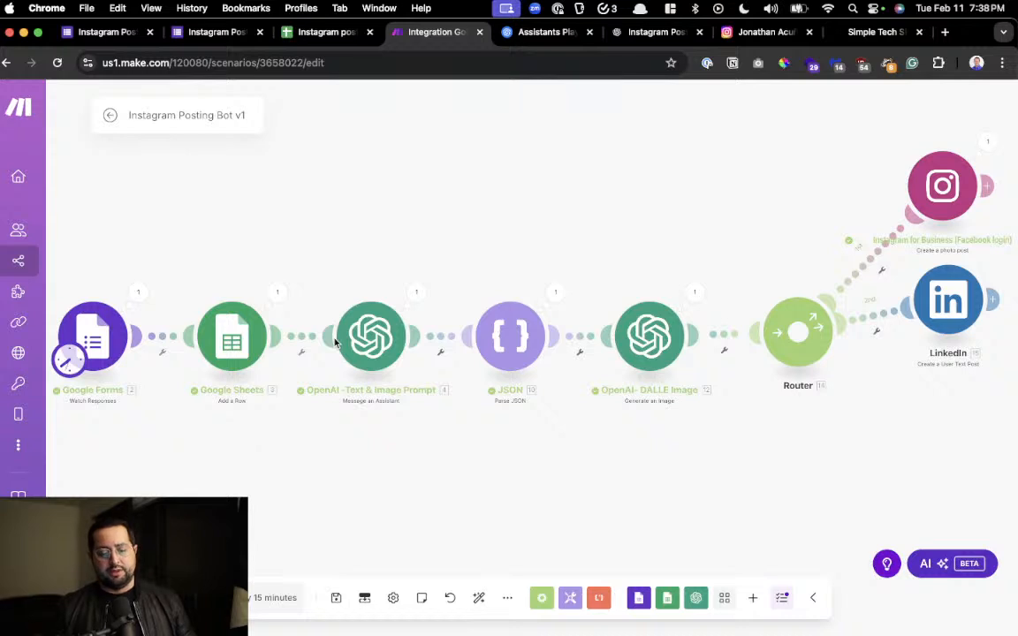
Calculate (5*52)*40 with the desktop launcher over the Make scenario
left_click_drag(684, 408, 277, 431)
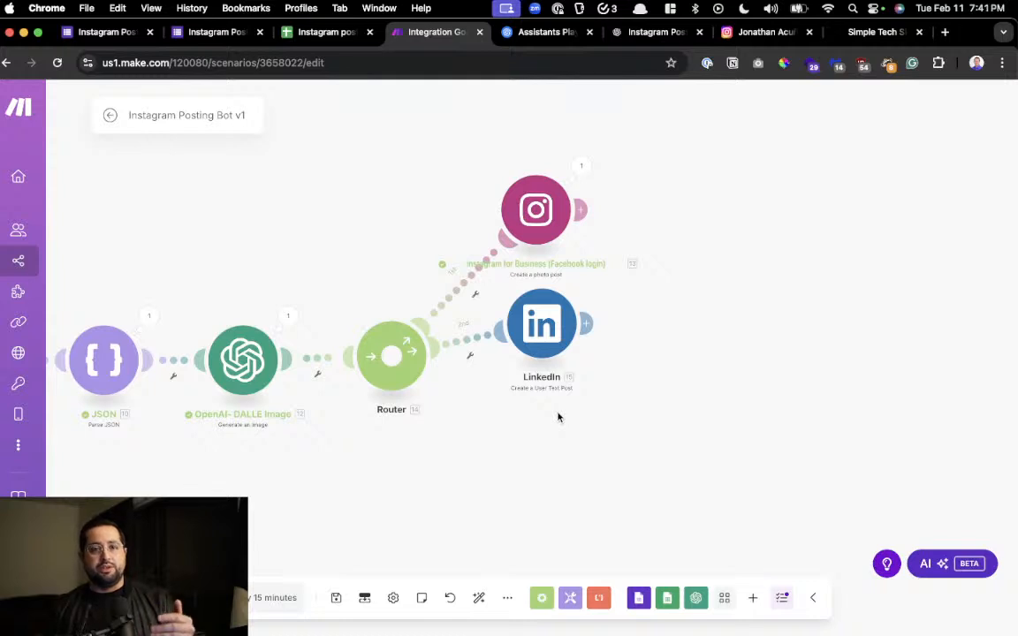
key("alt+space")
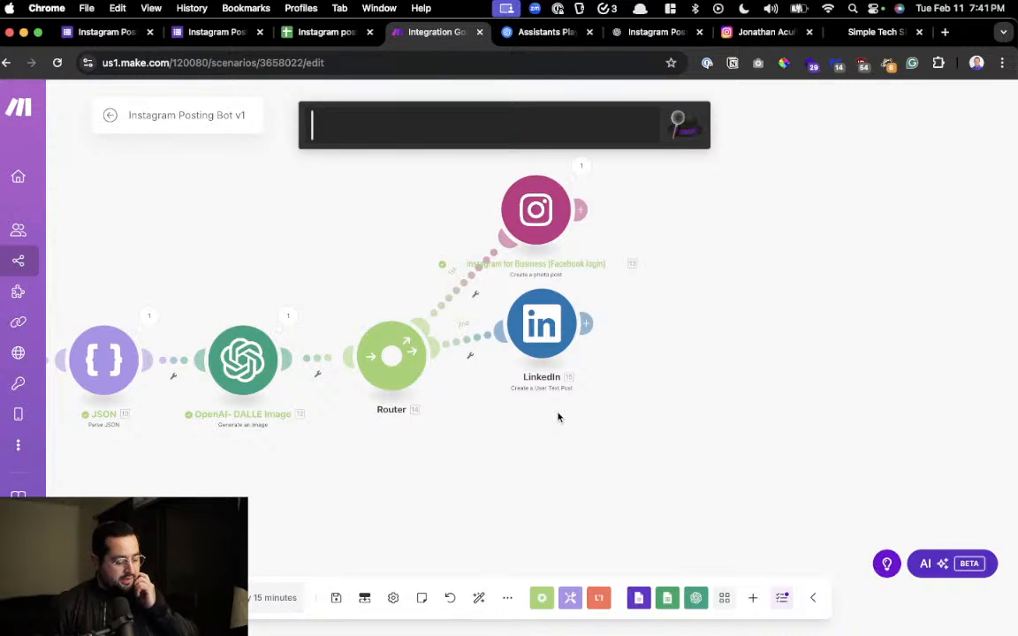
type("5")
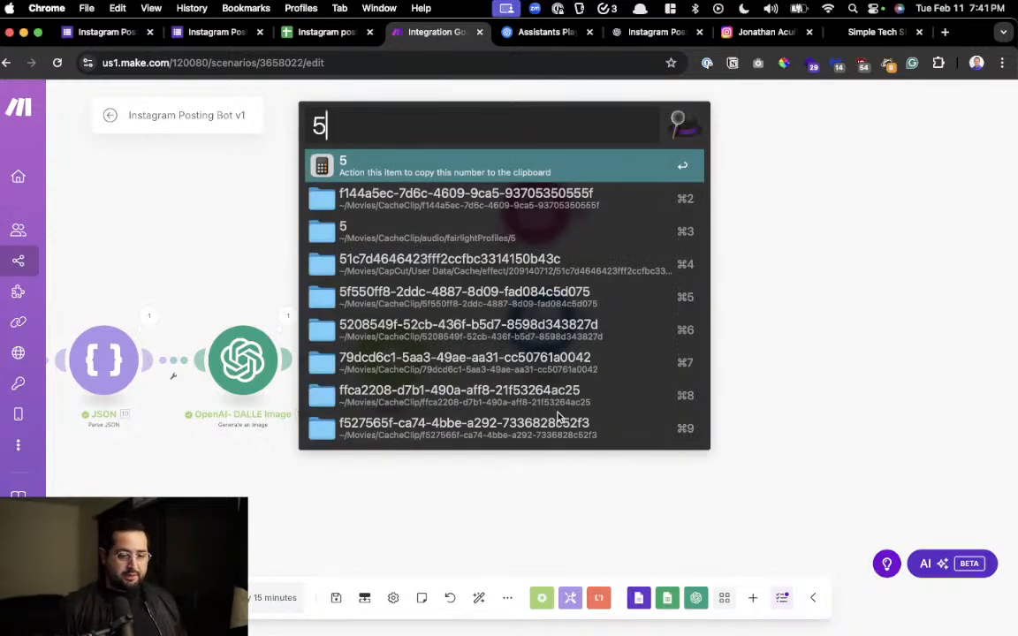
key("super+a")
key("Left")
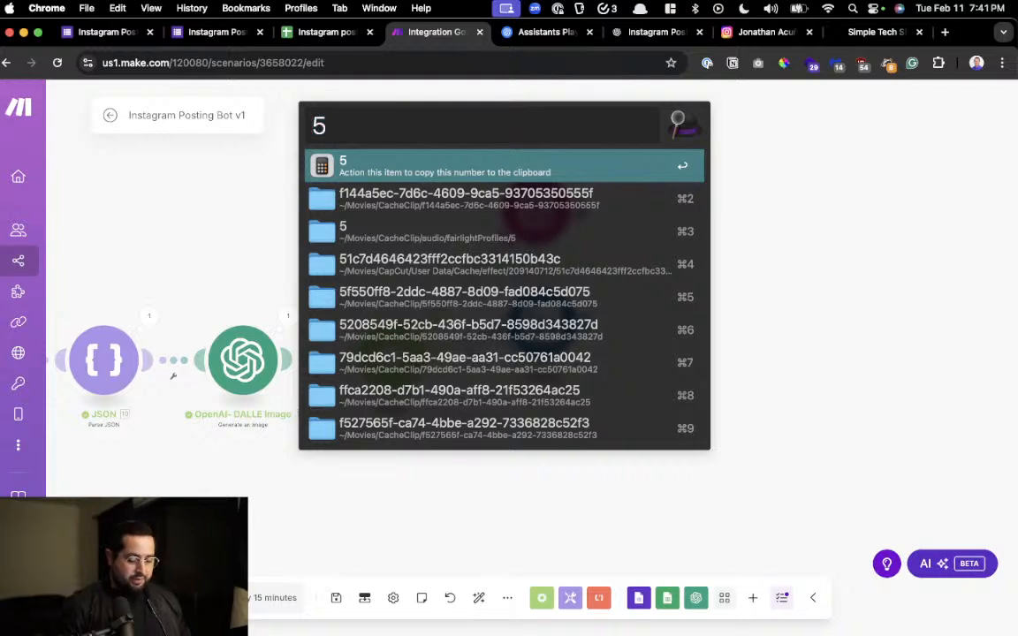
type("(5*52")
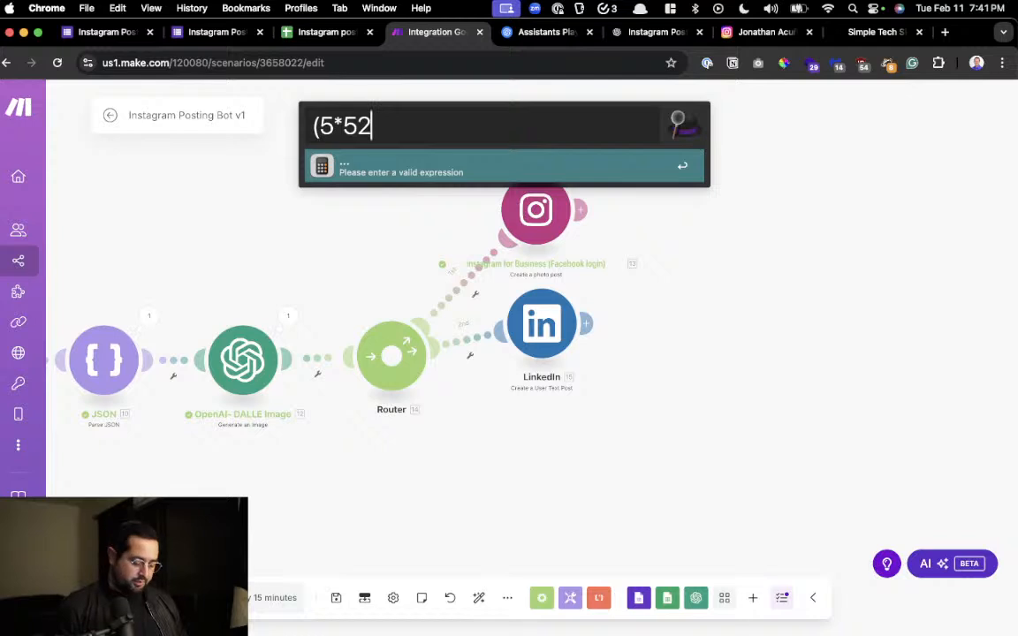
type(")")
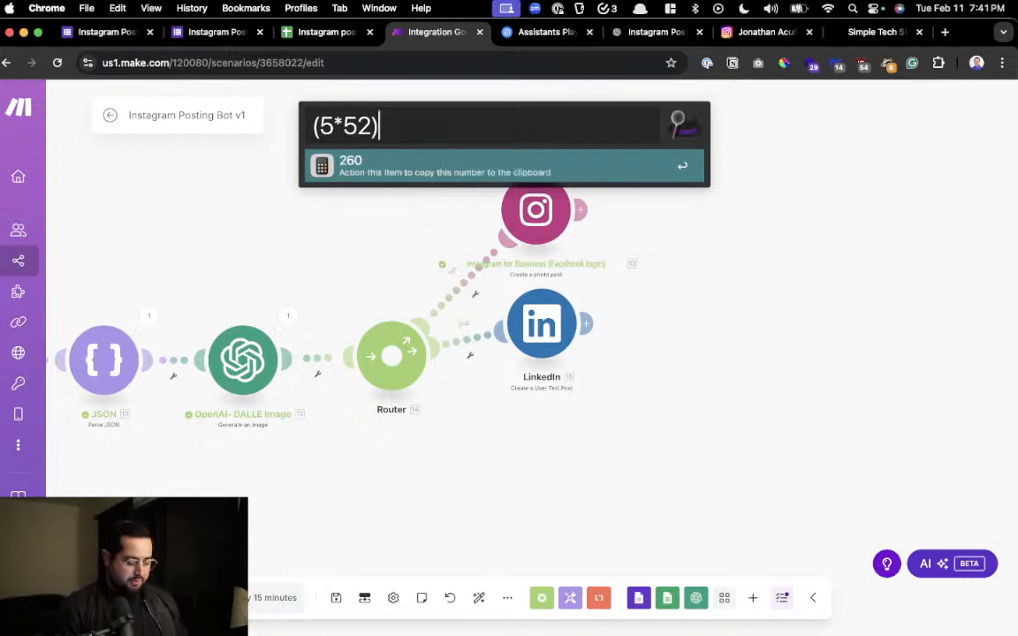
type("*")
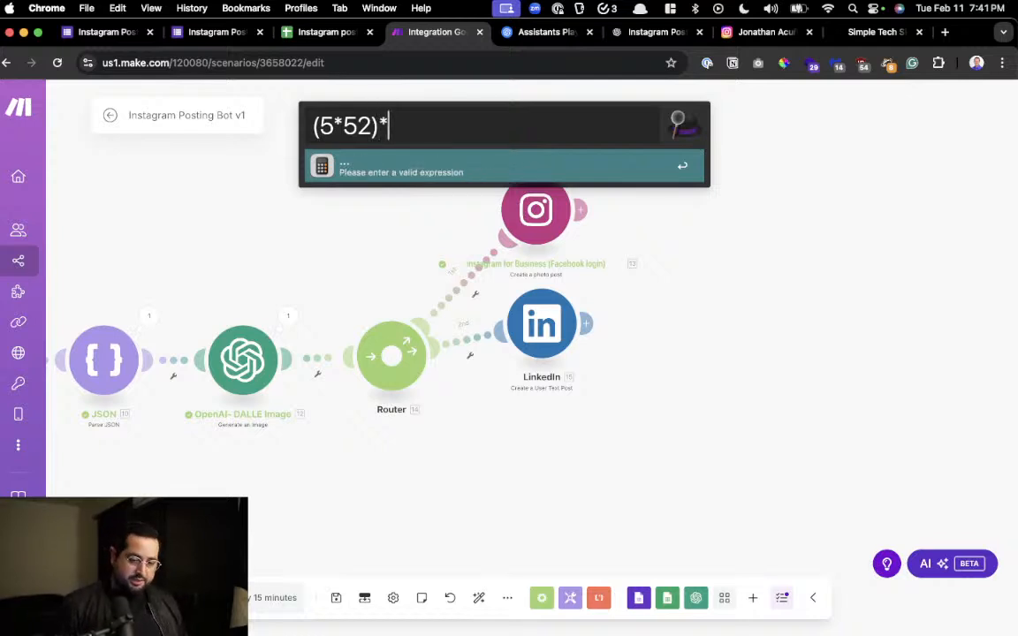
type("40")
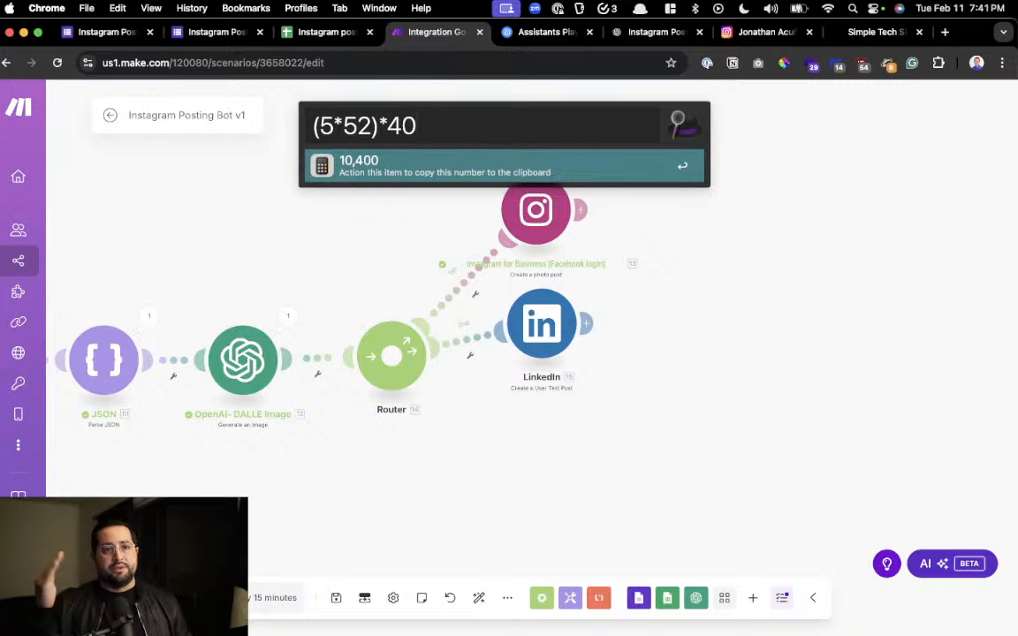
Extend the launcher calculation to ((5*52)*40)*.1 and dismiss the launcher
type(")")
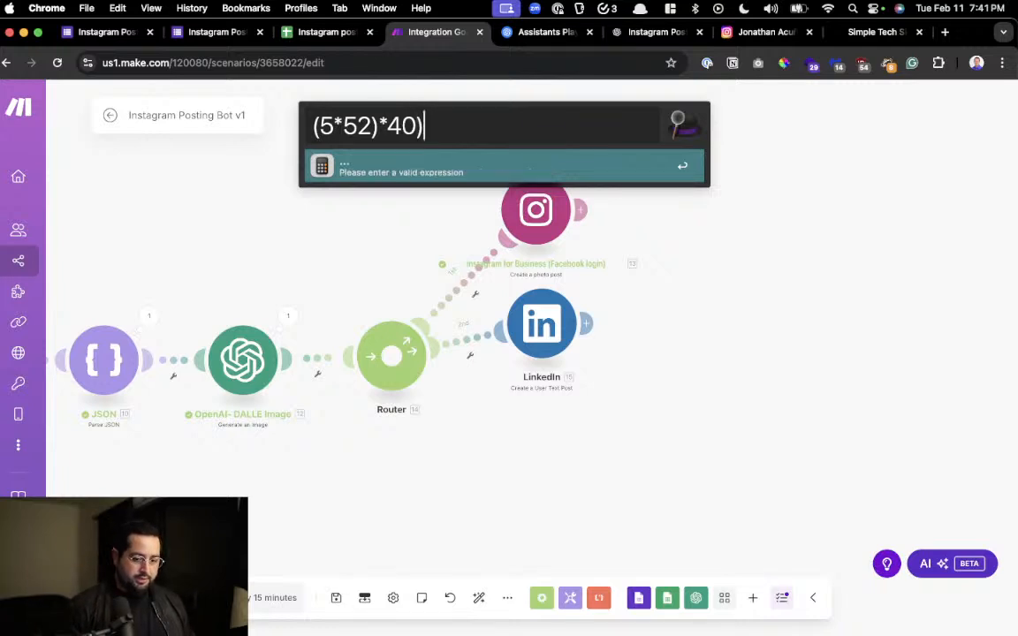
key("super+Left")
type("(")
key("super+Right")
type("*")
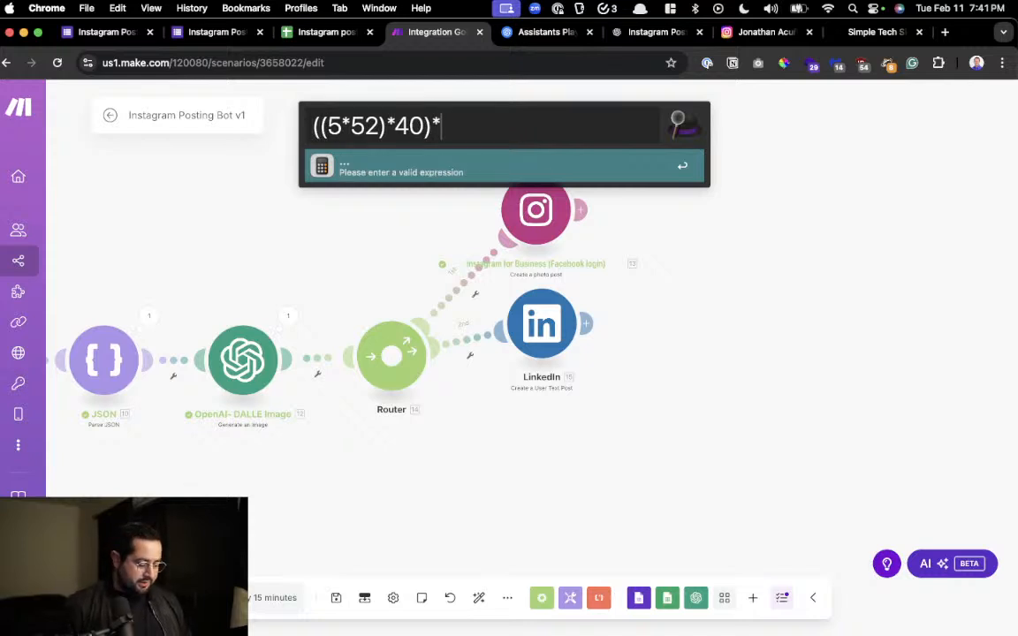
type(".")
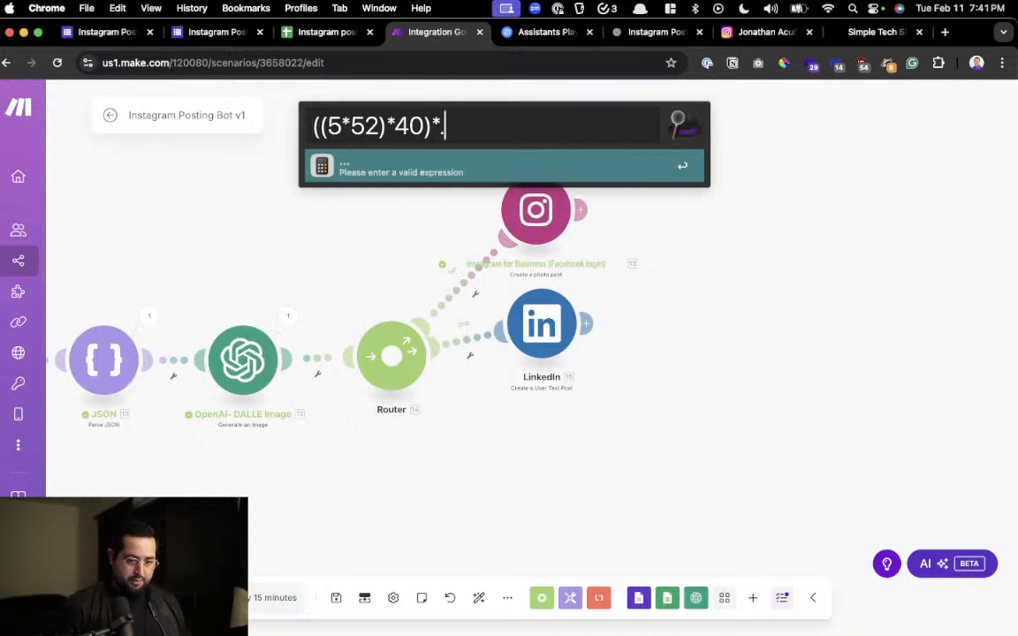
type("1")
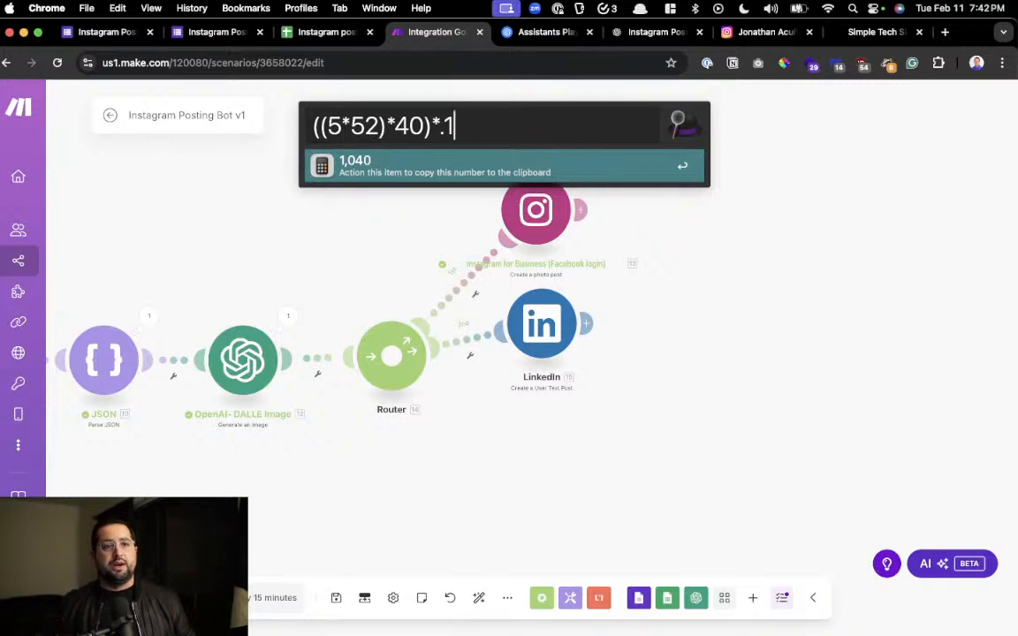
key("Escape")
Find the "Youtube Home Channel" bookmark by searching the launcher for "home" and open it
key("alt+space")
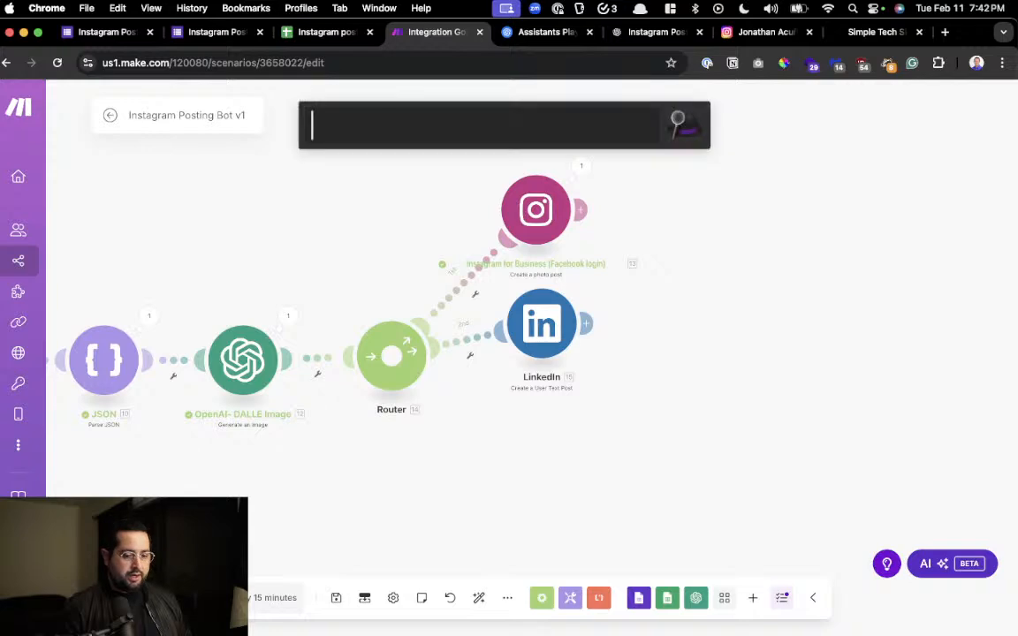
type("libaho")
key("super+a")
type("hoem")
key("BackSpace")
key("BackSpace")
type("m")
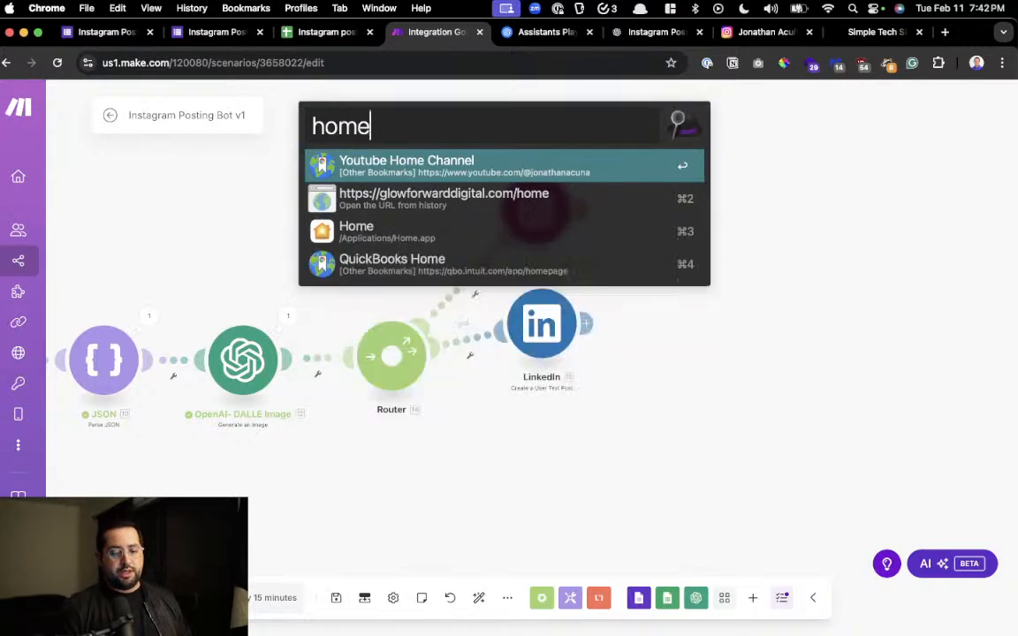
key("Return")
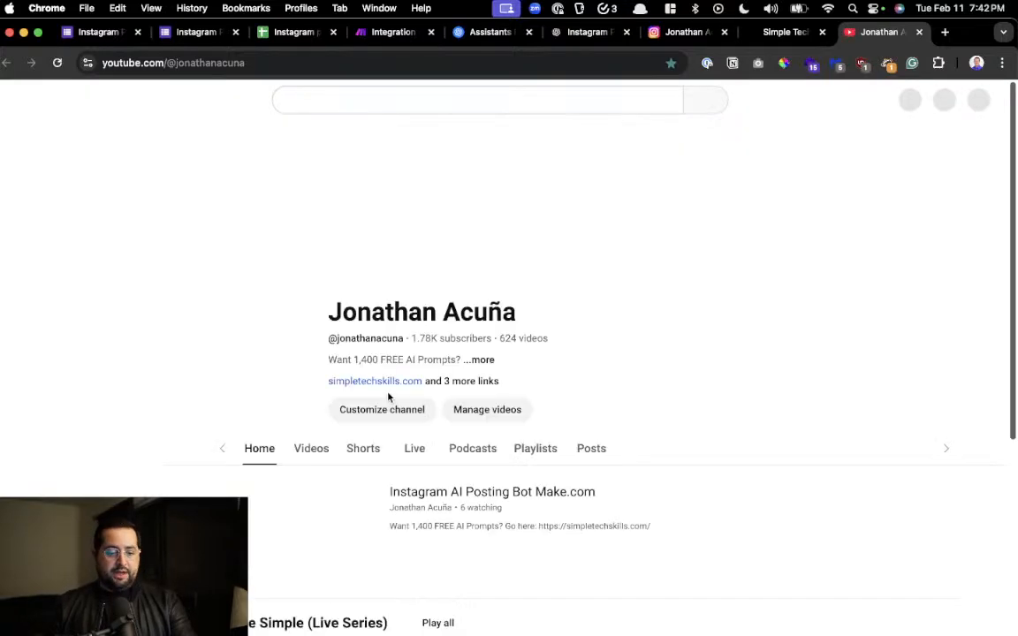
Look through the YouTube channel page, including its header and the videos in the AI Made Simple (Live Series) playlist
scroll(339, 472, "down", 1)
scroll(339, 472, "up", 3)
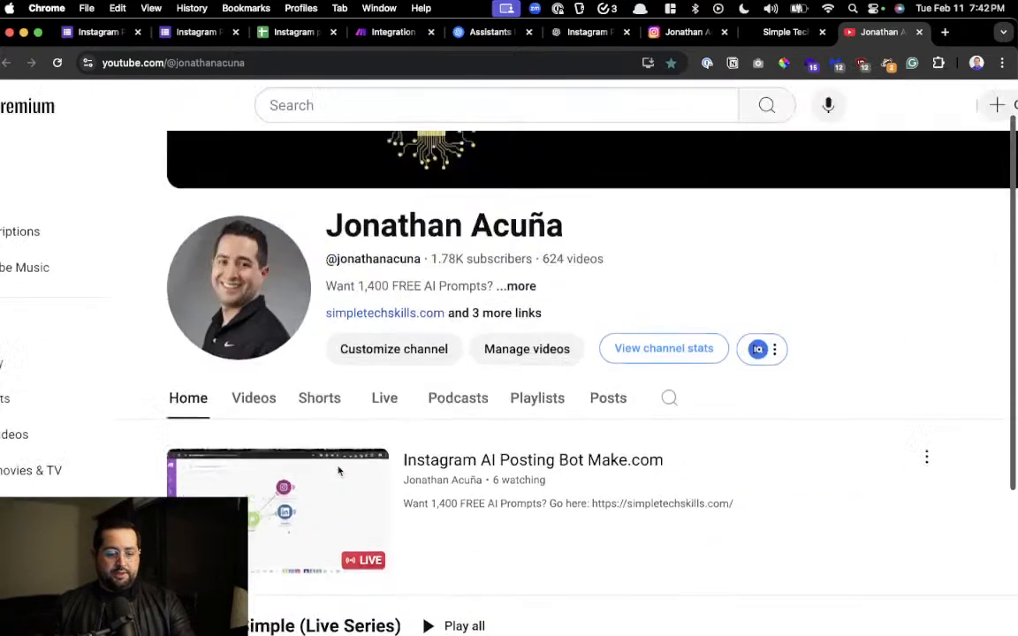
scroll(339, 471, "up", 3)
scroll(339, 471, "up", 1)
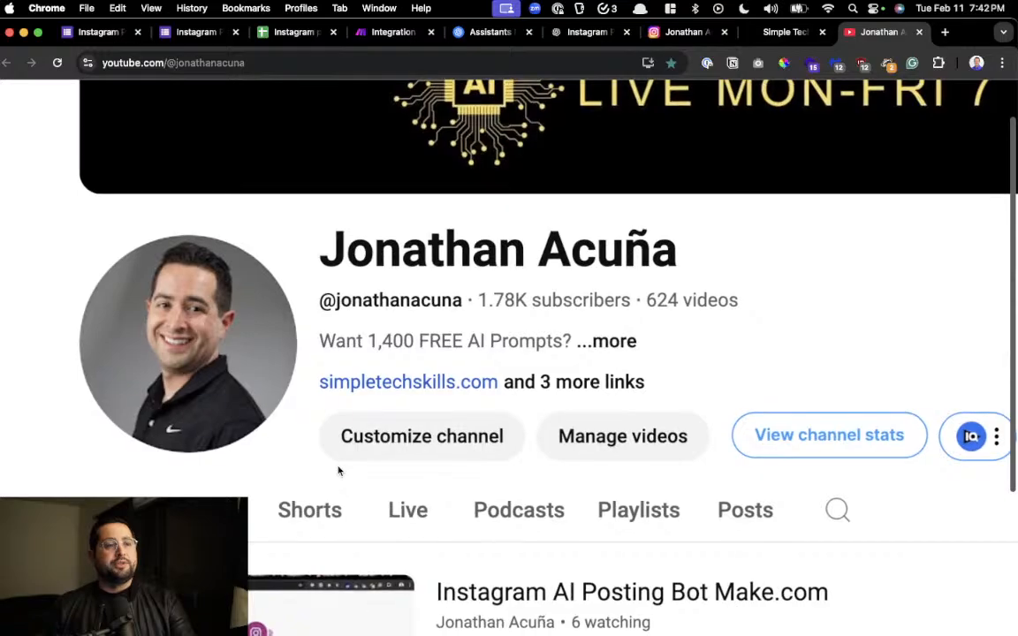
scroll(339, 471, "down", 3)
scroll(339, 471, "down", 5)
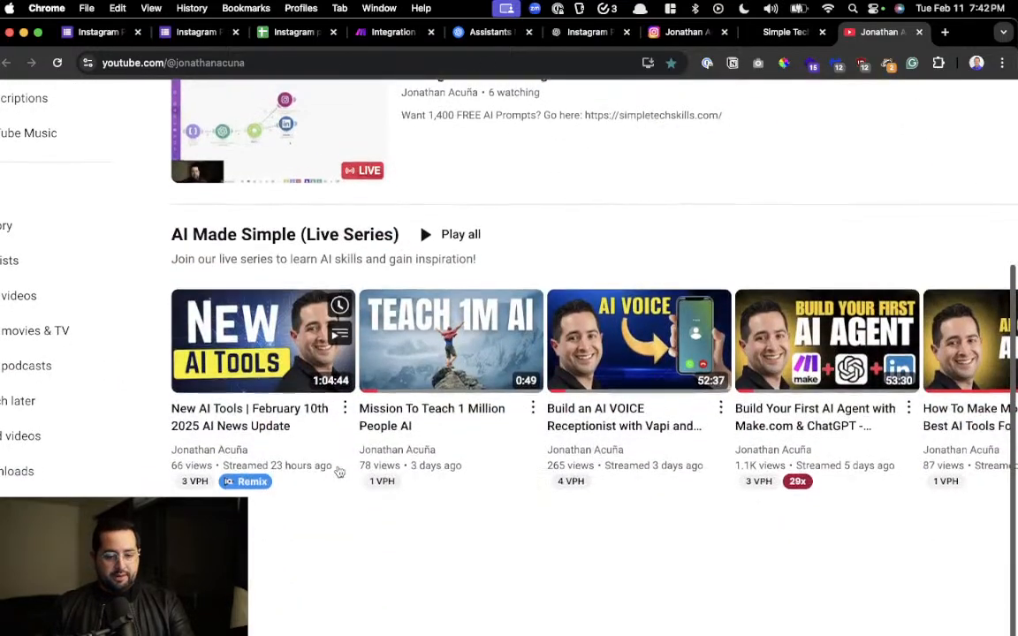
scroll(338, 471, "up", 3)
scroll(360, 422, "up", 2)
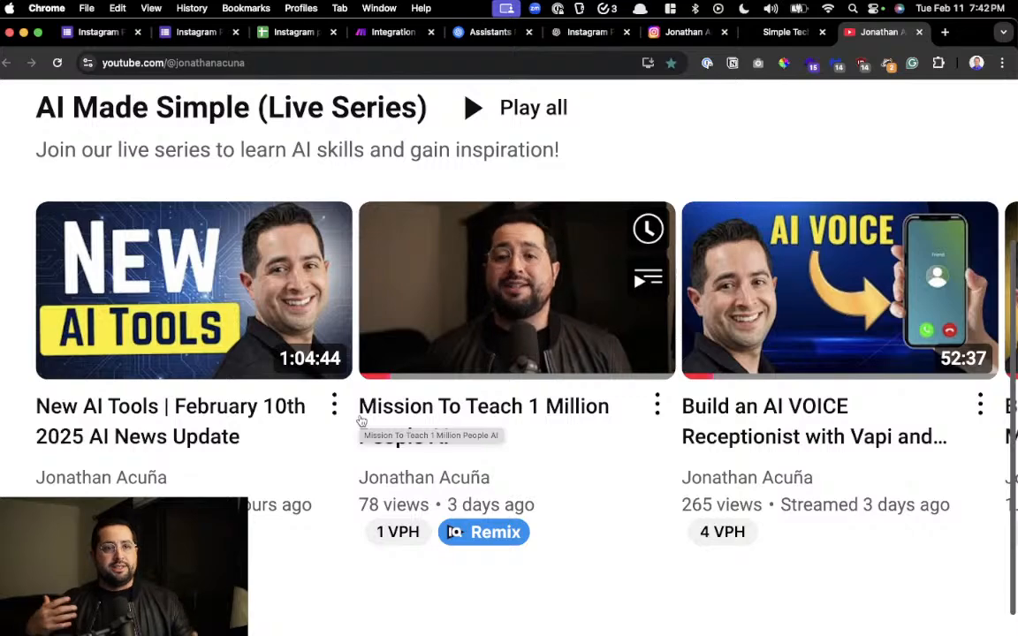
scroll(362, 421, "right", 5)
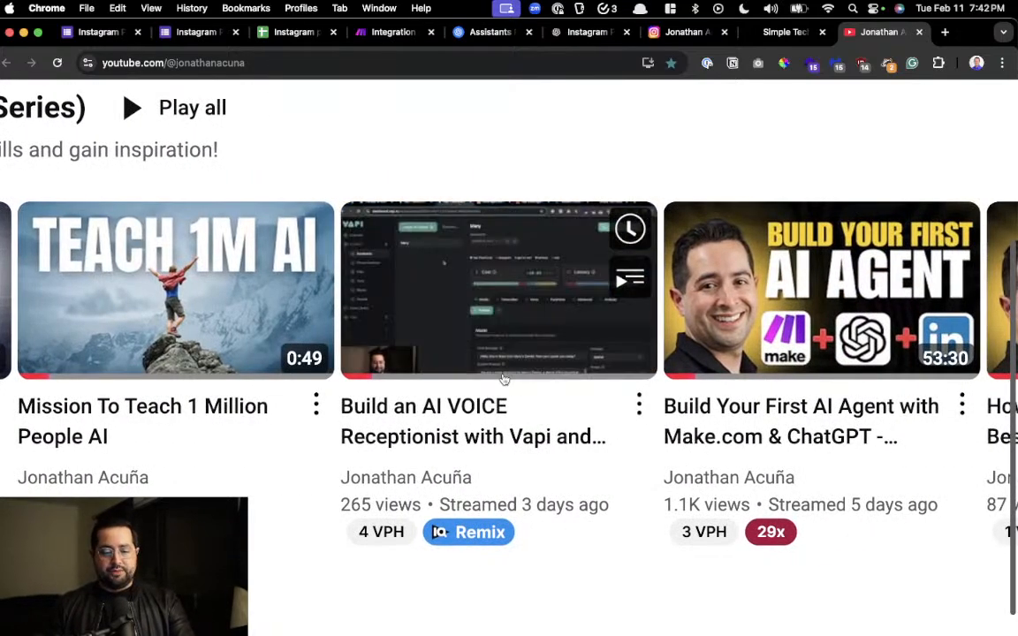
scroll(499, 389, "right", 3)
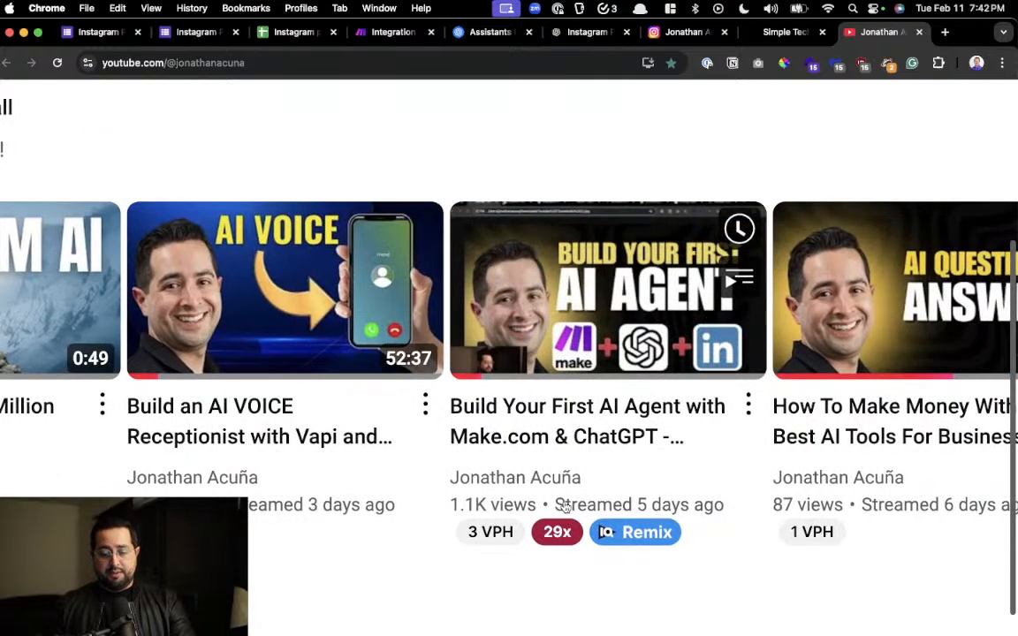
scroll(473, 482, "right", 3)
scroll(402, 504, "right", 1)
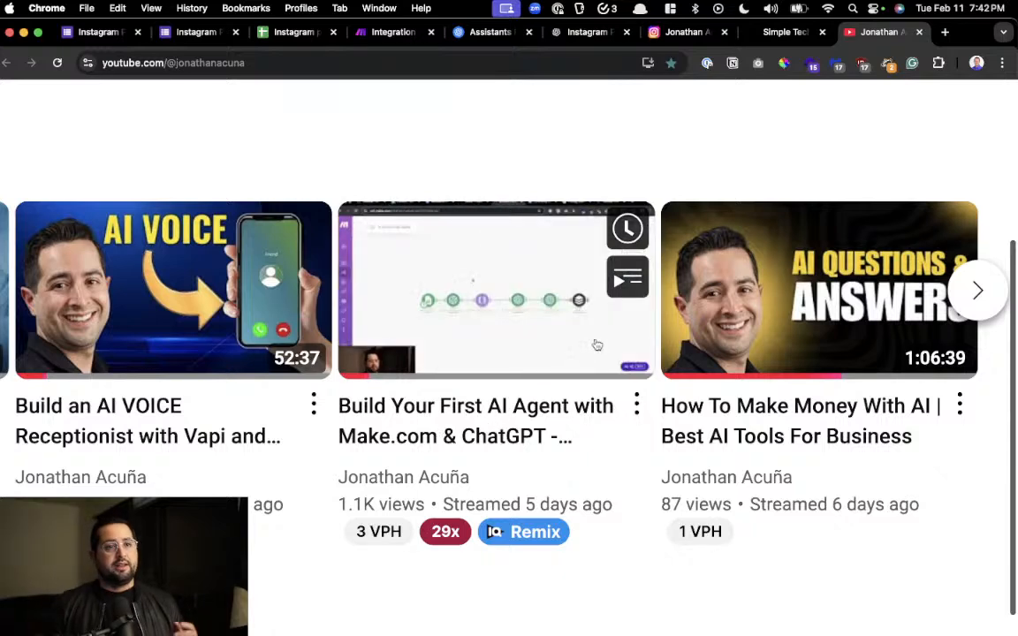
scroll(596, 345, "right", 1)
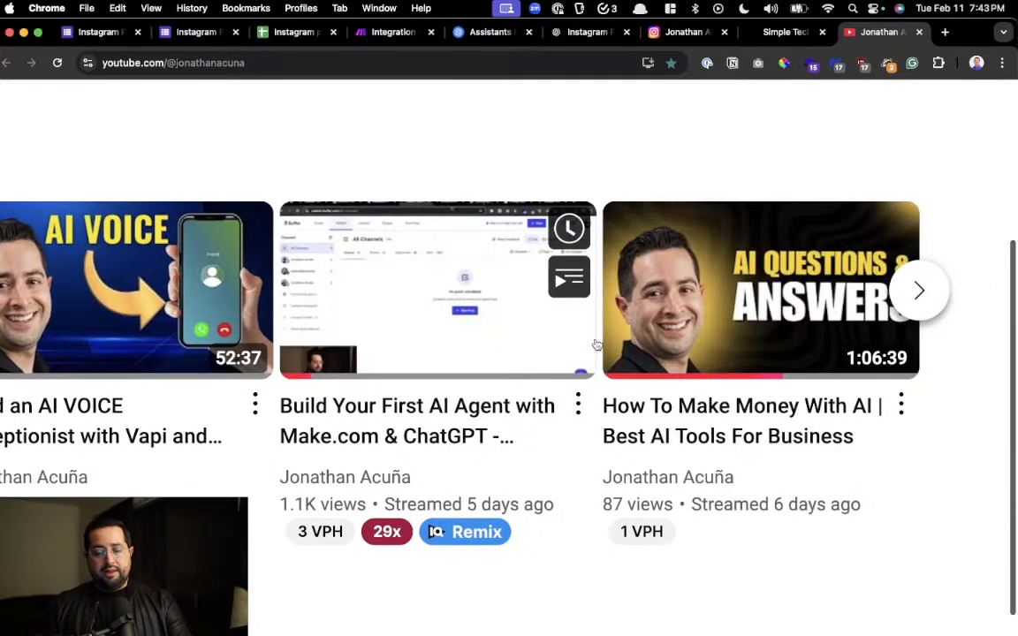
scroll(635, 348, "down", 5)
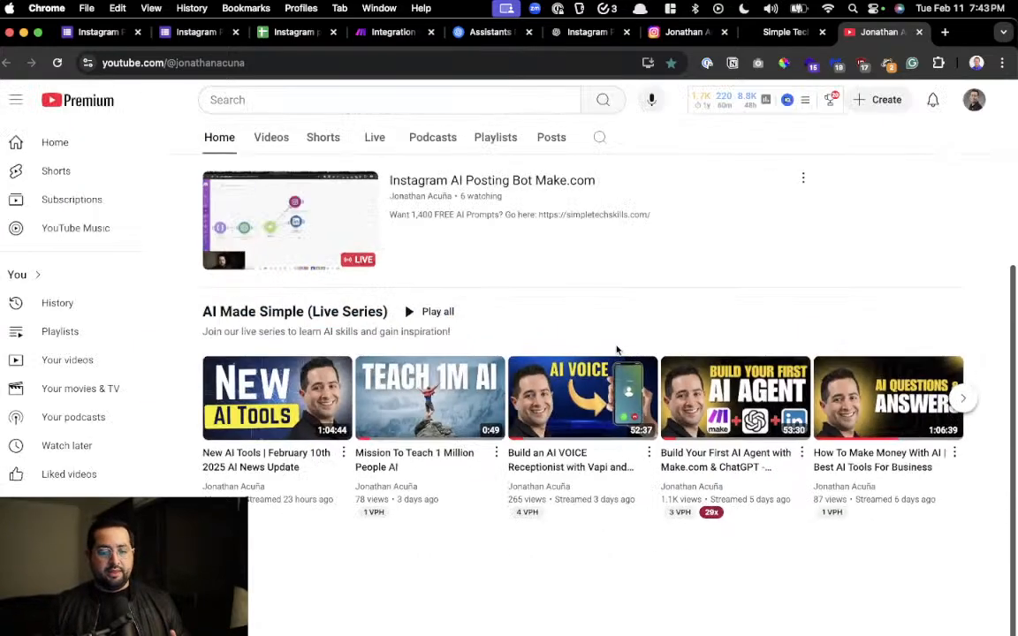
Open simpletechskills.com in a new browser tab and examine the newsletter benefits list and signup form
key("super+t")
type("sim")
key("Return")
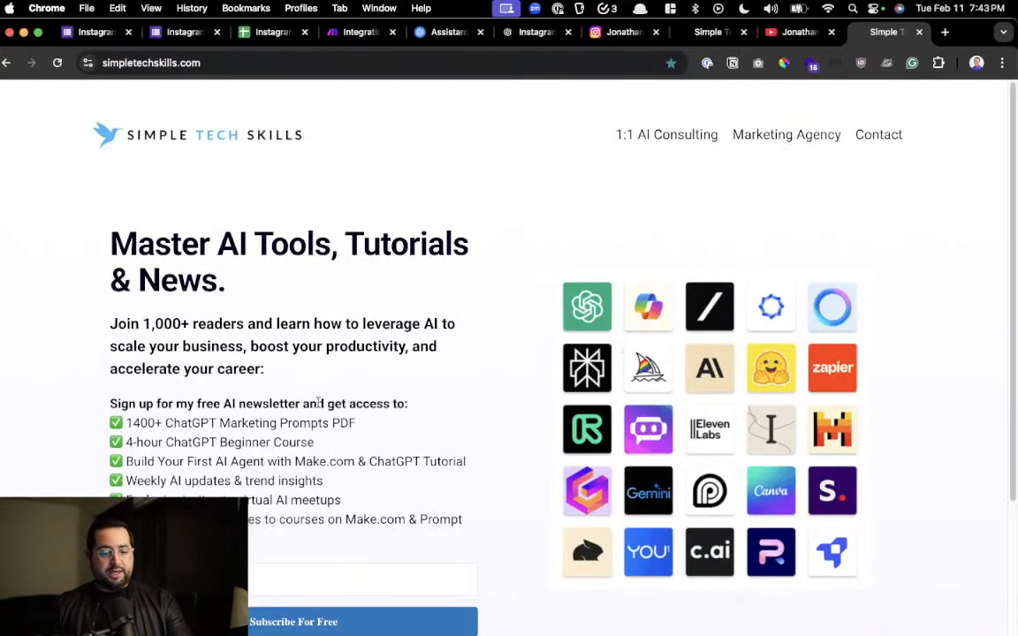
scroll(304, 365, "up", 3)
scroll(305, 365, "up", 1)
scroll(304, 366, "down", 2)
scroll(303, 371, "left", 2)
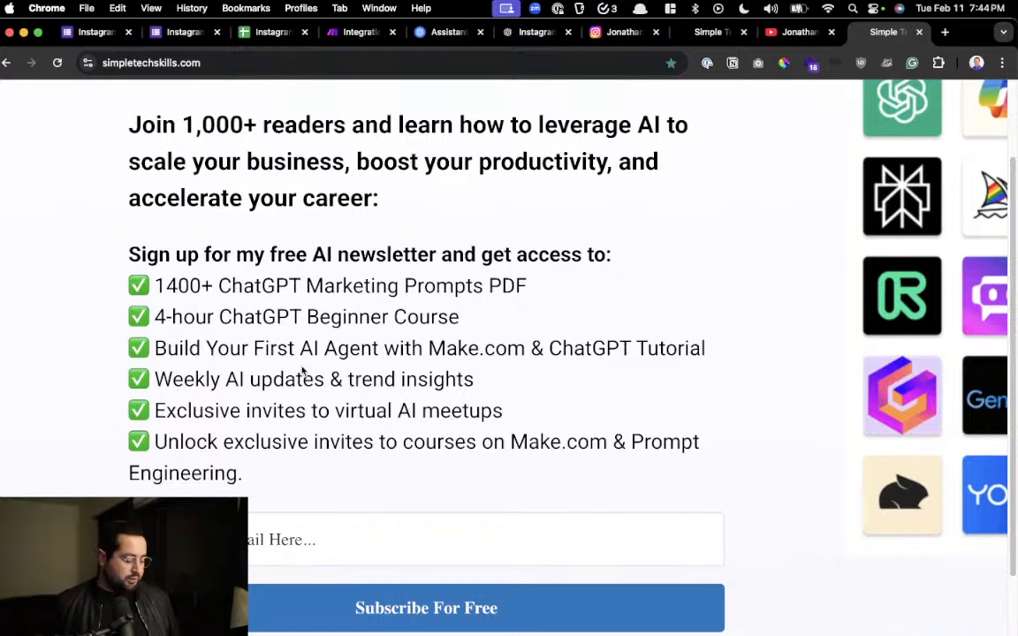
Search the web for "vapi" in a new tab, view the Vapi voice AI homepage, and close it
key("super+t")
type("vapi")
key("Return")
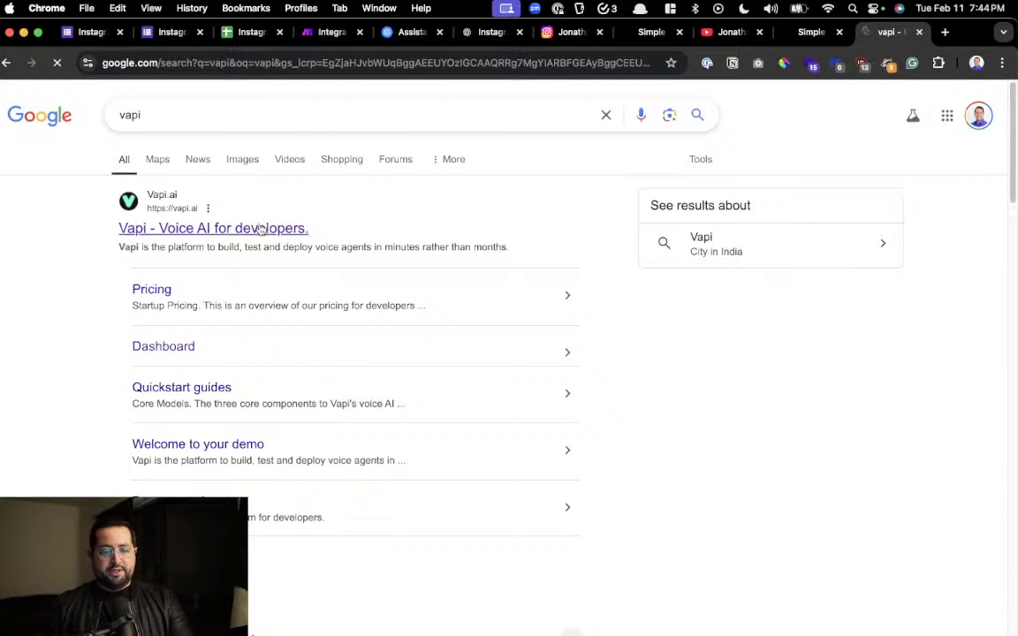
left_click(261, 230)
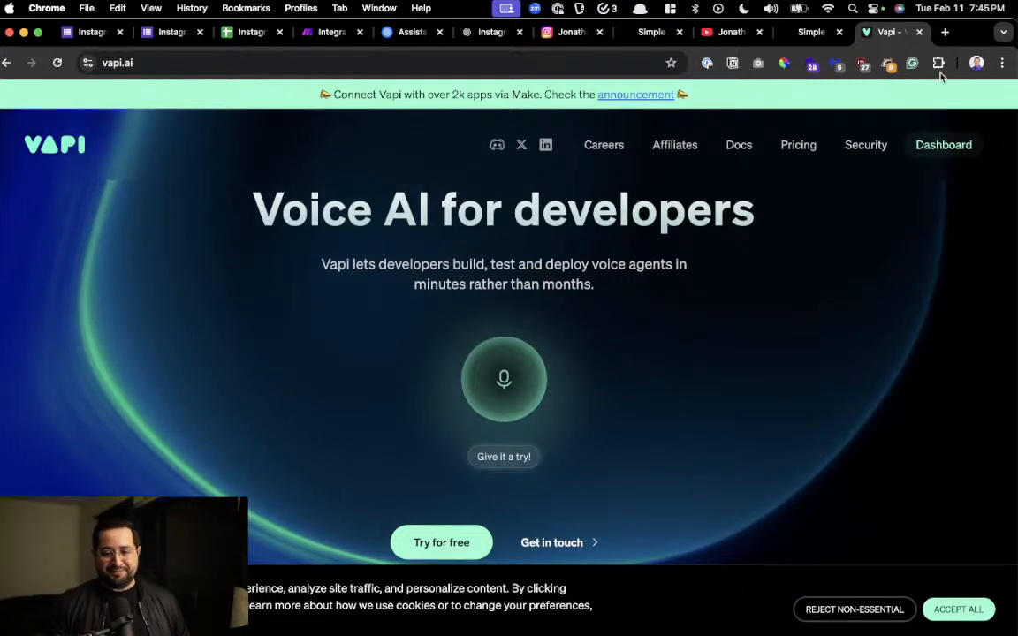
left_click(918, 34)
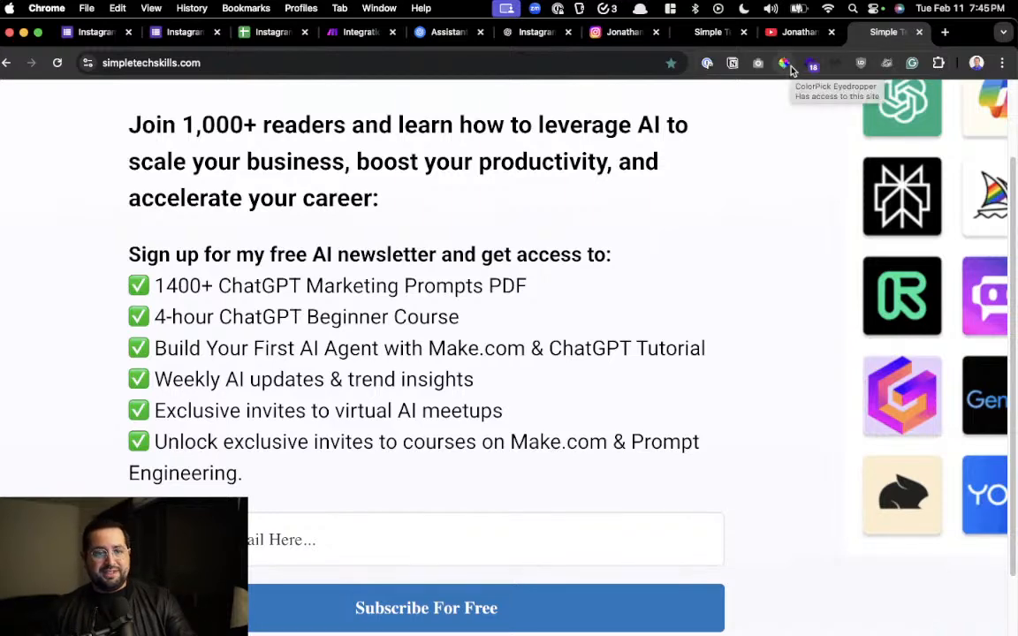
scroll(484, 283, "down", 5)
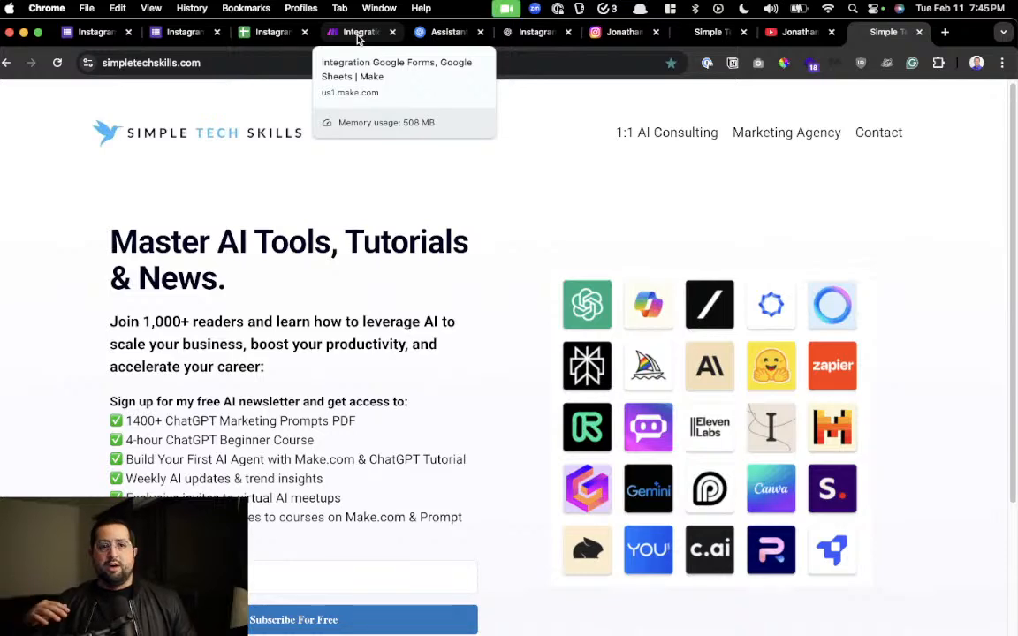
scroll(733, 315, "up", 5)
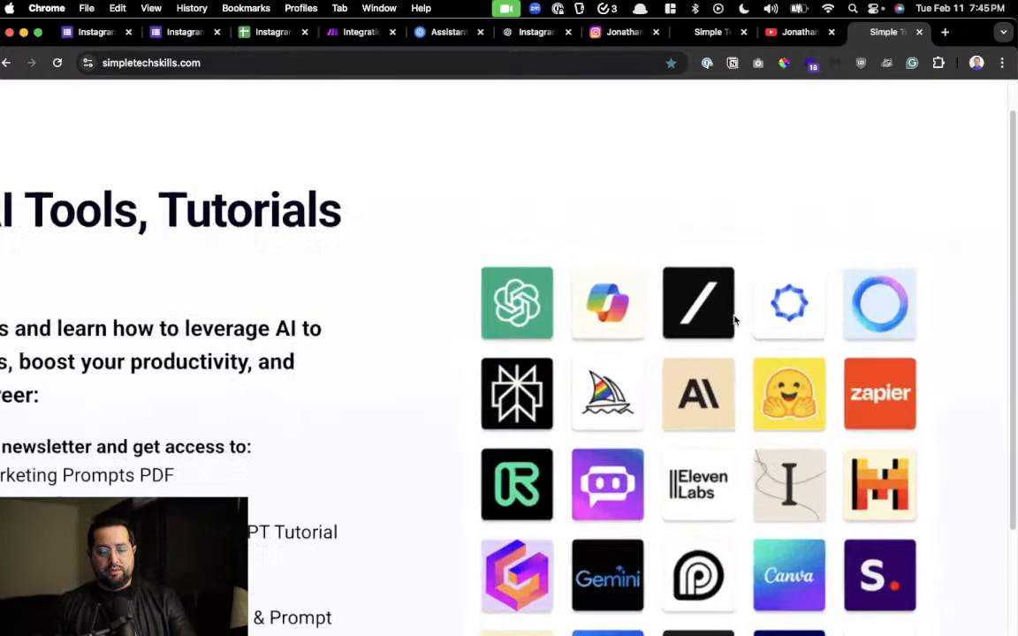
scroll(735, 363, "down", 1)
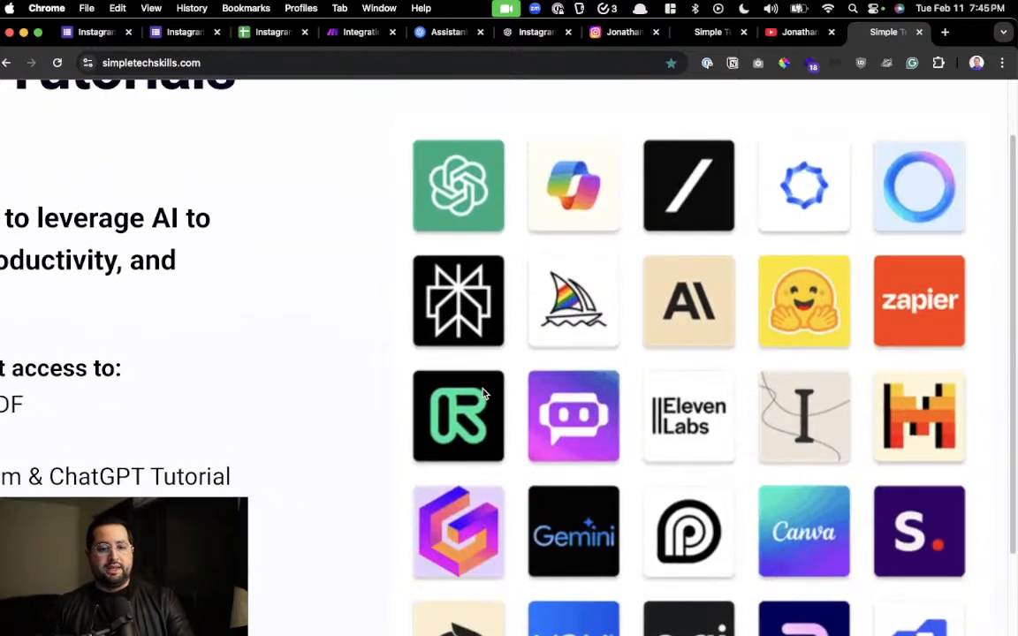
scroll(483, 394, "down", 5)
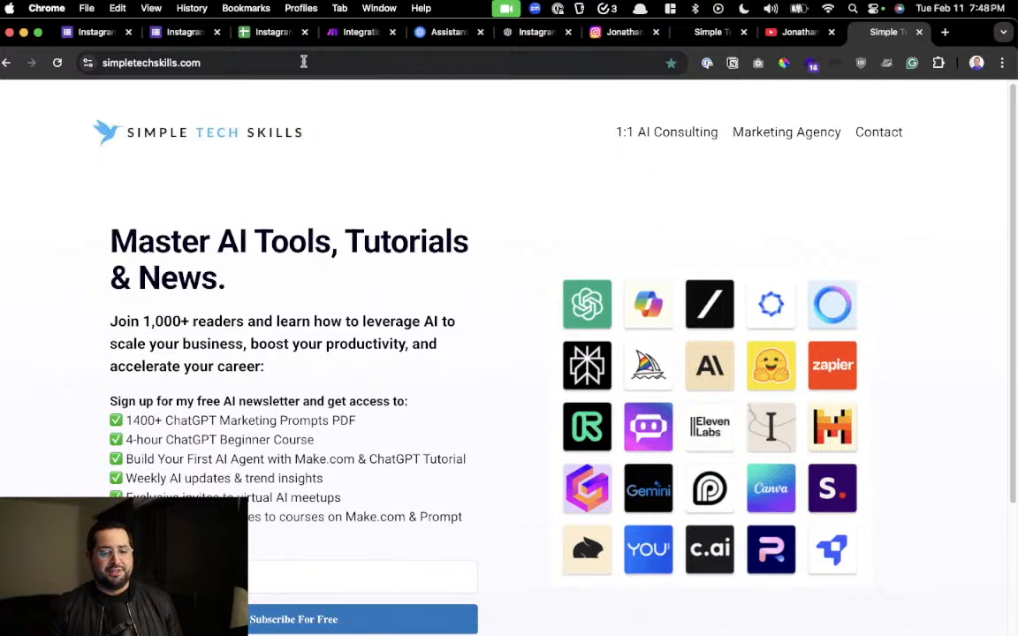
Revisit the Make scenario and start another response in the Instagram Posting bot form
left_click(353, 32)
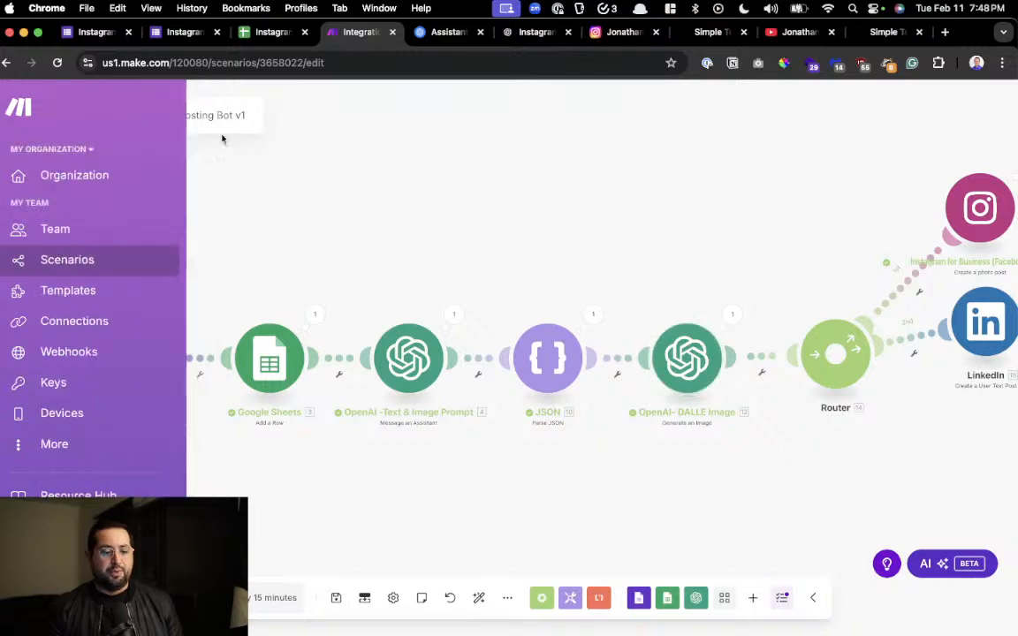
left_click(177, 32)
left_click(345, 194)
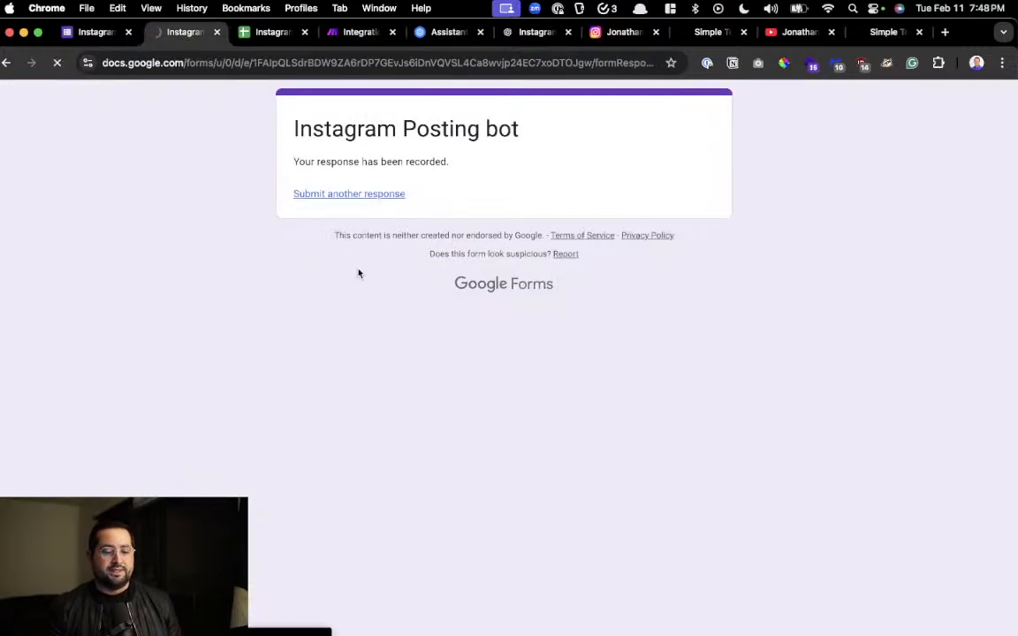
Fill in Content Idea with the copied prompt about the importance of prompt engineering skills and an image of a man in a park
left_click(355, 267)
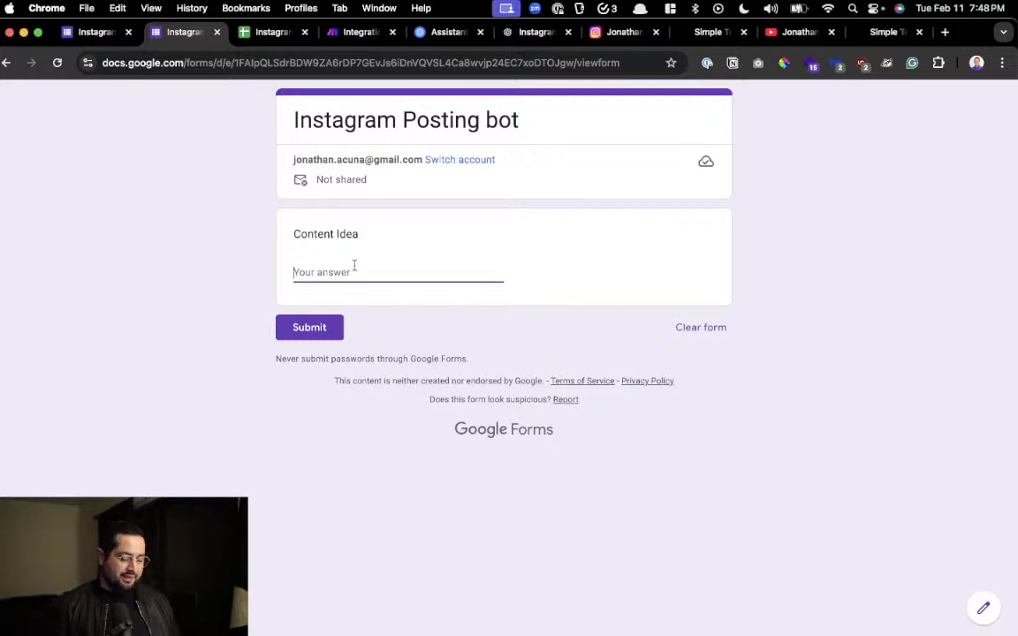
key("super+shift+v")
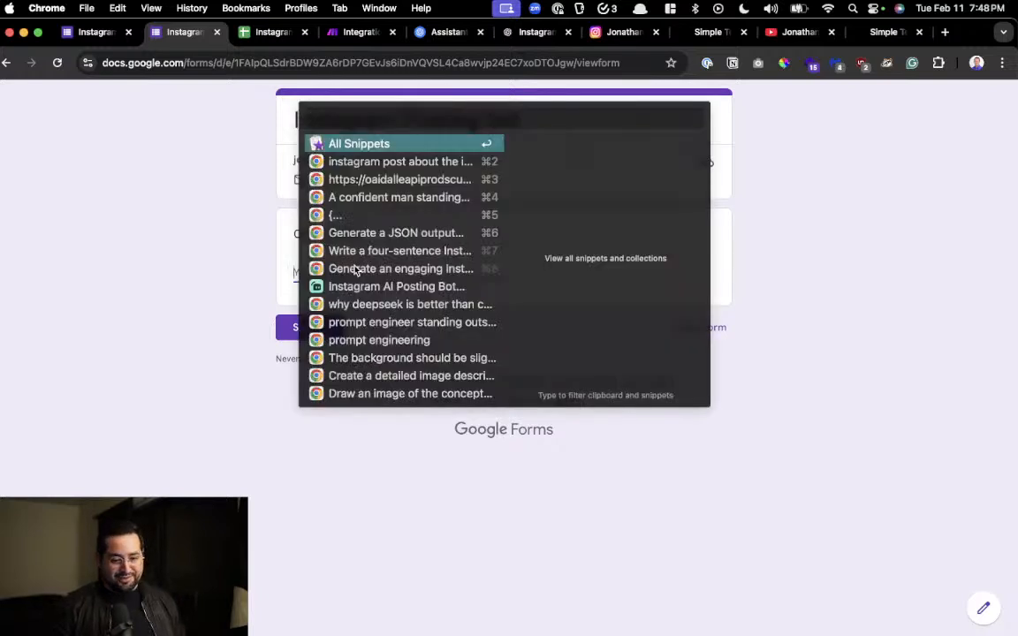
key("Down")
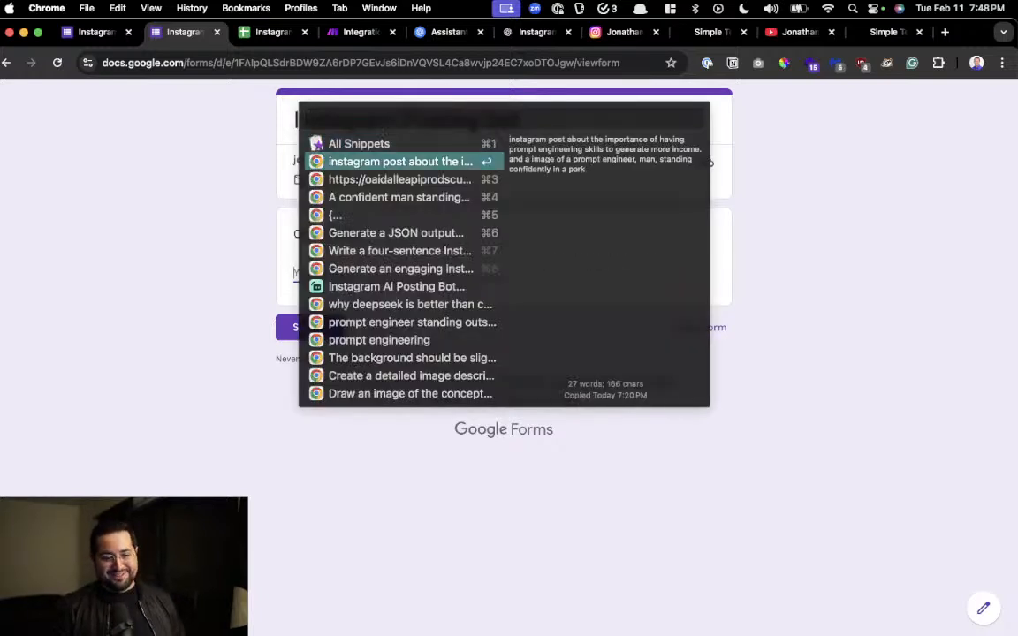
key("Escape")
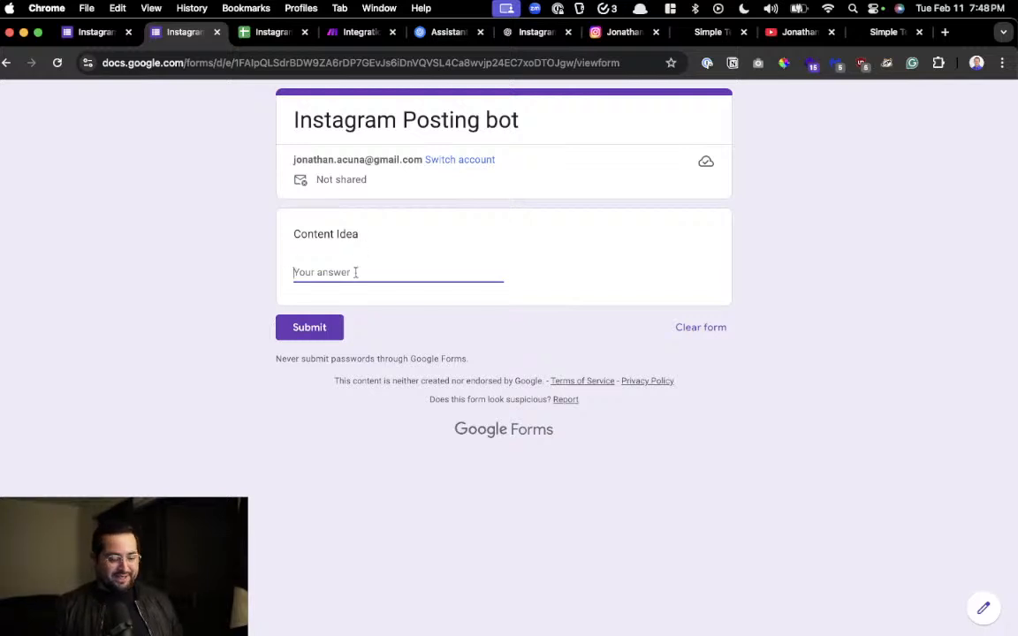
key("super+v")
key("super+a")
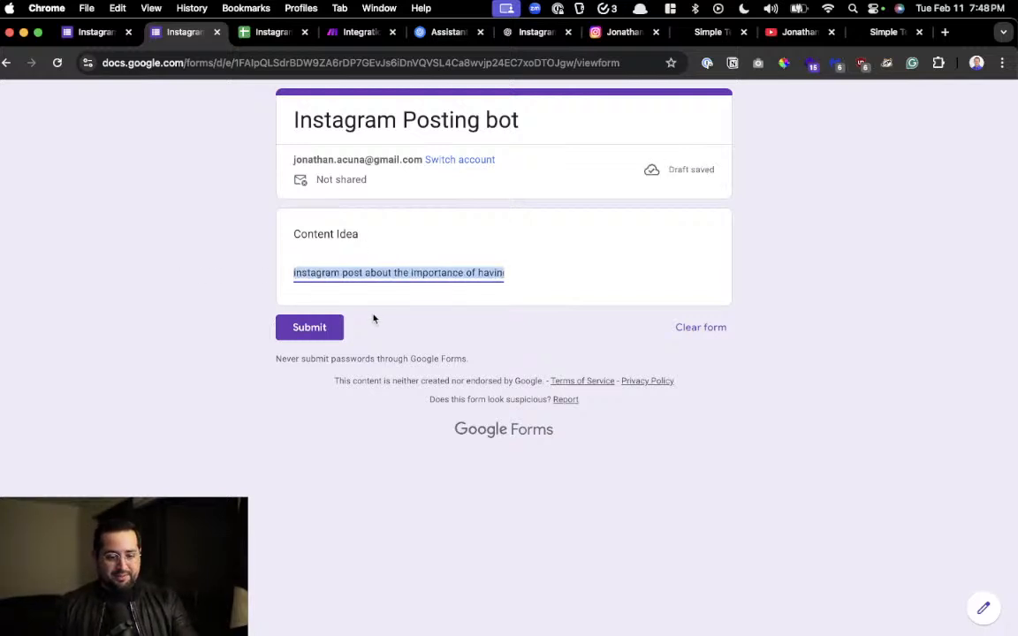
Replace "man" with "women" in the image description of the Content Idea answer
left_click_drag(363, 277, 446, 273)
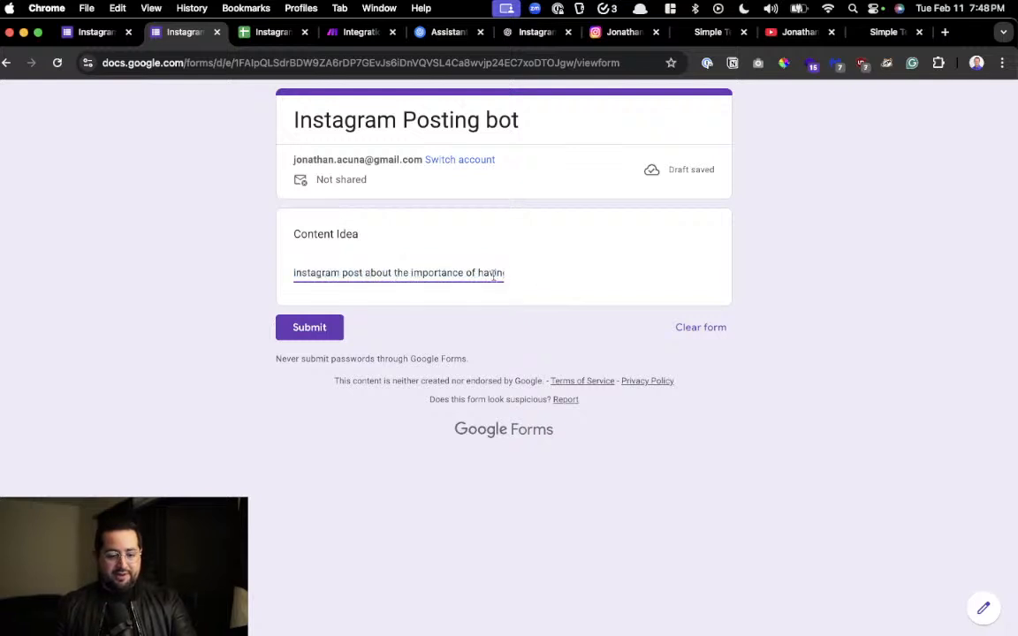
key("super+a")
scroll(426, 274, "left", 3)
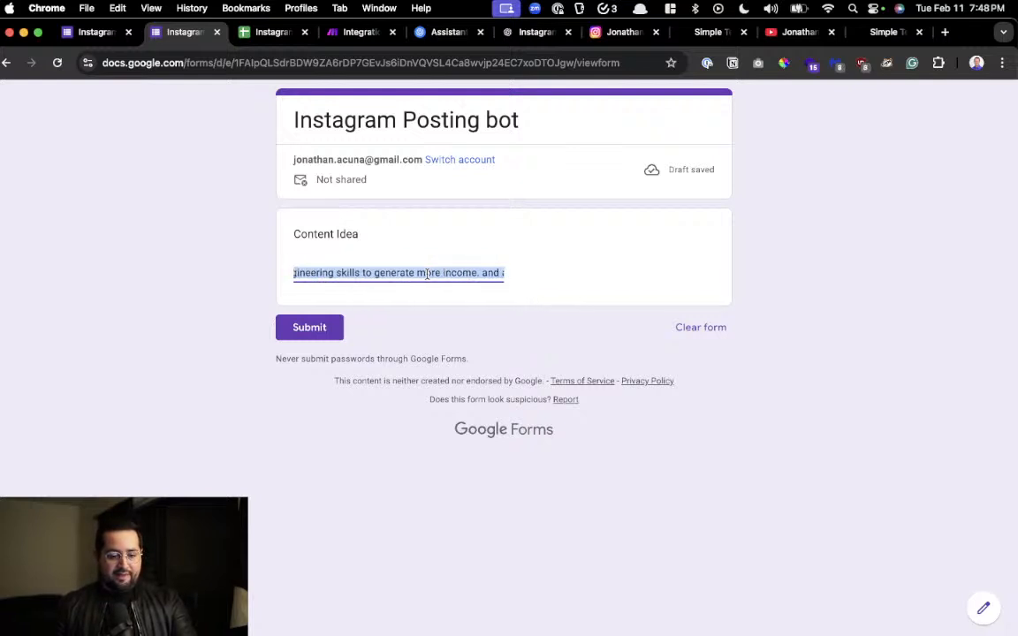
scroll(427, 274, "left", 2)
scroll(415, 270, "right", 4)
scroll(410, 267, "right", 2)
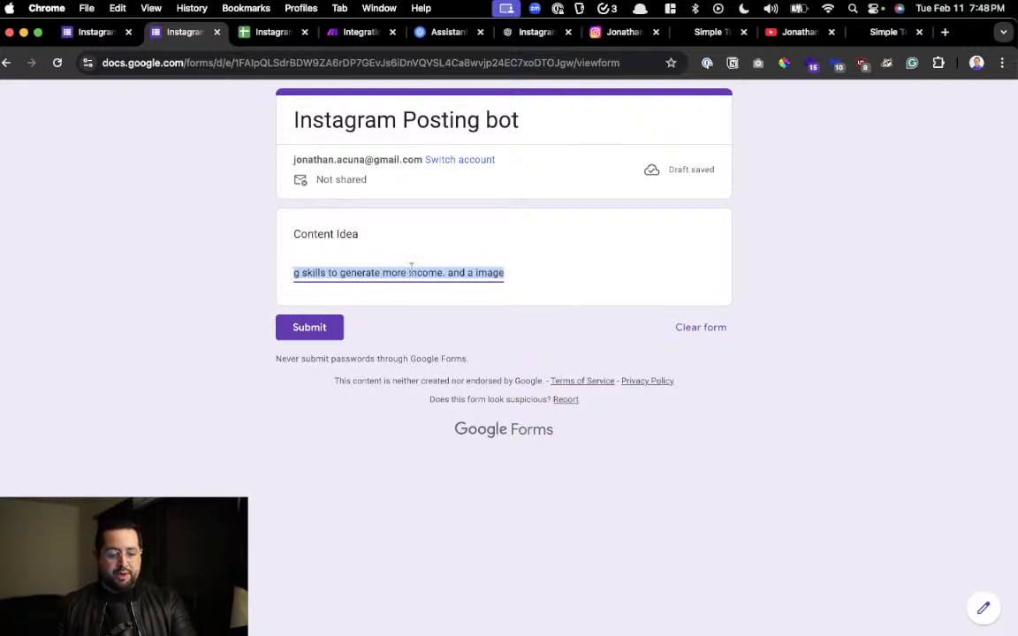
scroll(411, 268, "up", 5, "ctrl")
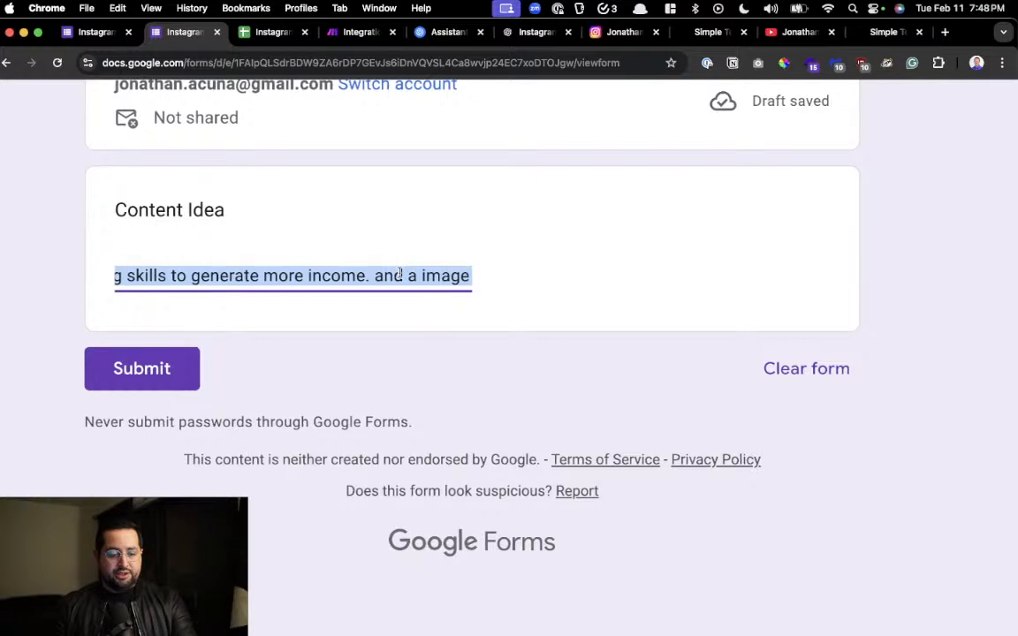
scroll(371, 272, "right", 2)
left_click(332, 274)
scroll(335, 277, "right", 2)
key("super+a")
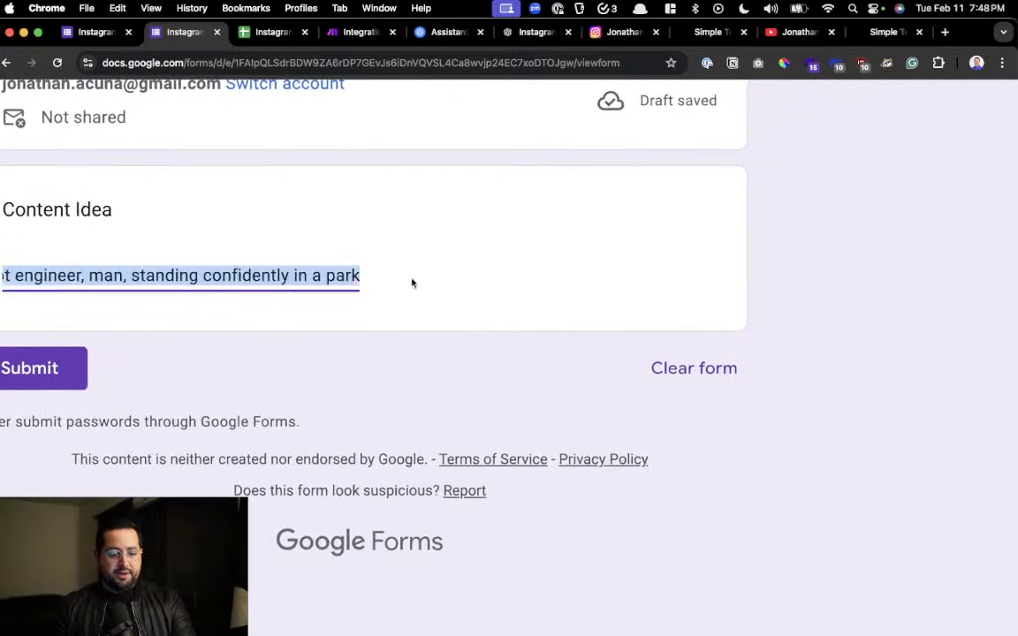
scroll(118, 275, "left", 1)
double_click(131, 277)
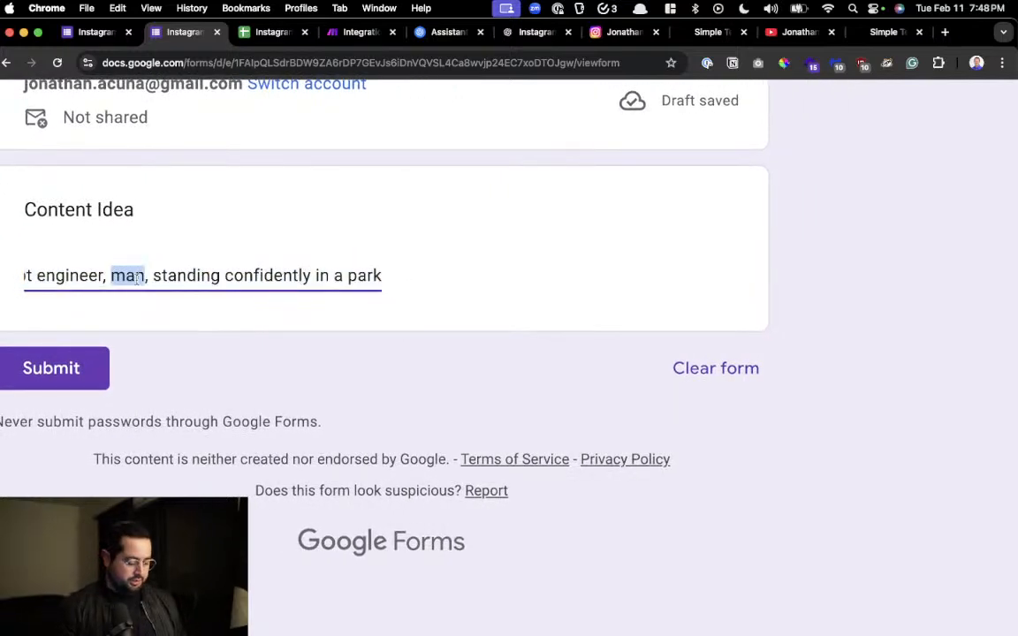
type("women")
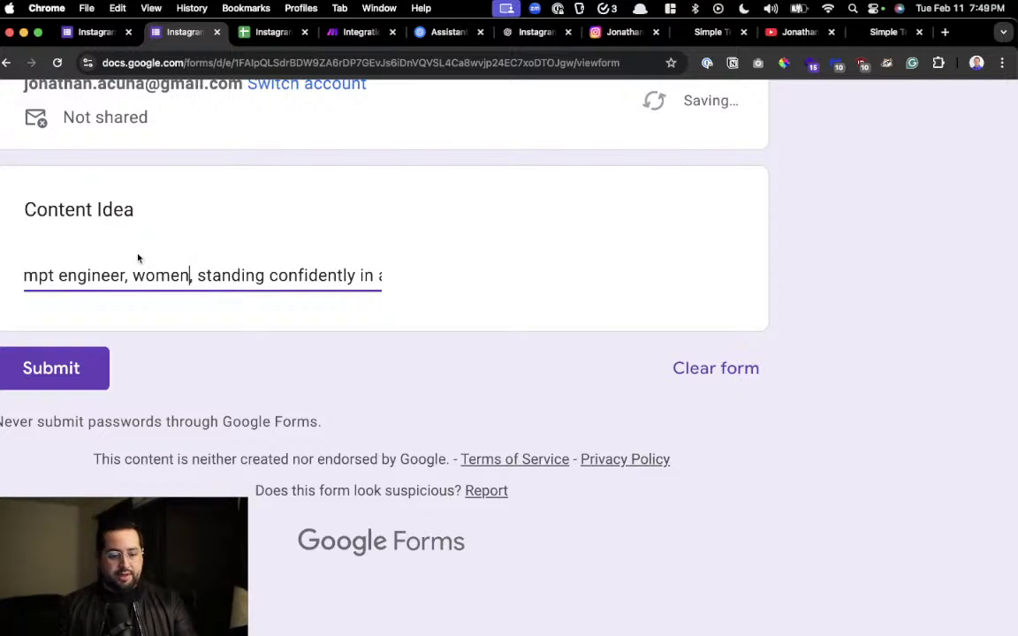
Check the rest of the edited Content Idea answer and submit the form response
left_click_drag(288, 275, 386, 277)
left_click(409, 278)
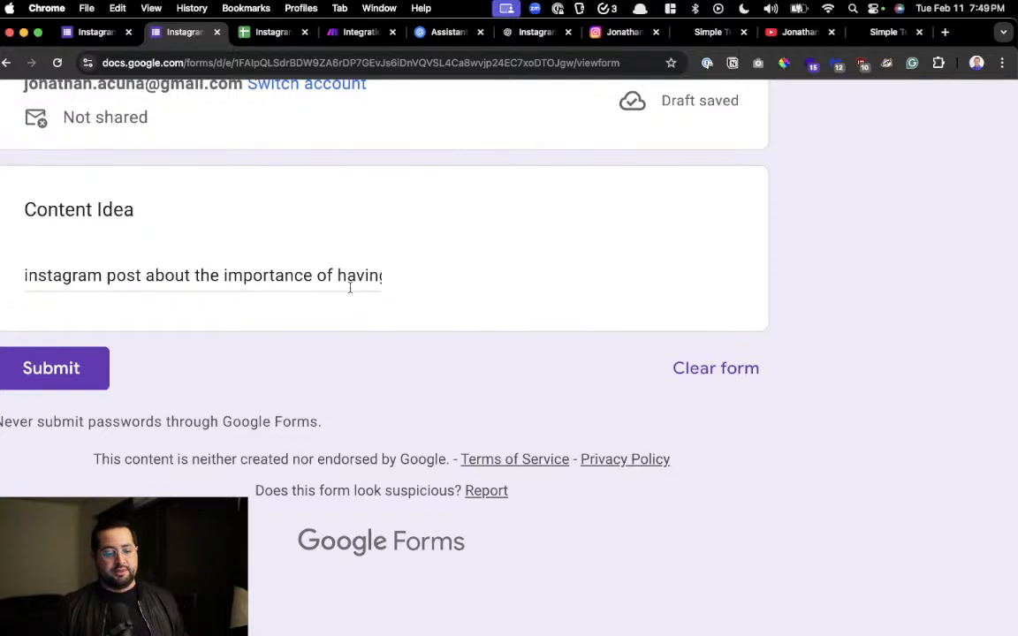
left_click(92, 378)
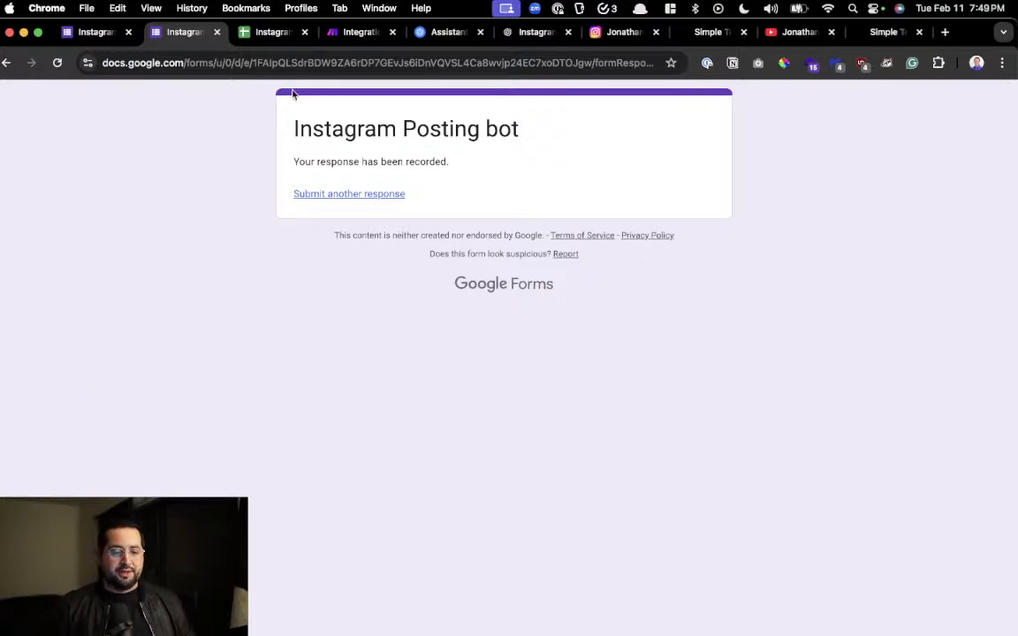
Switch to the Make scenario and delete the LinkedIn module from the router's second route
left_click(352, 31)
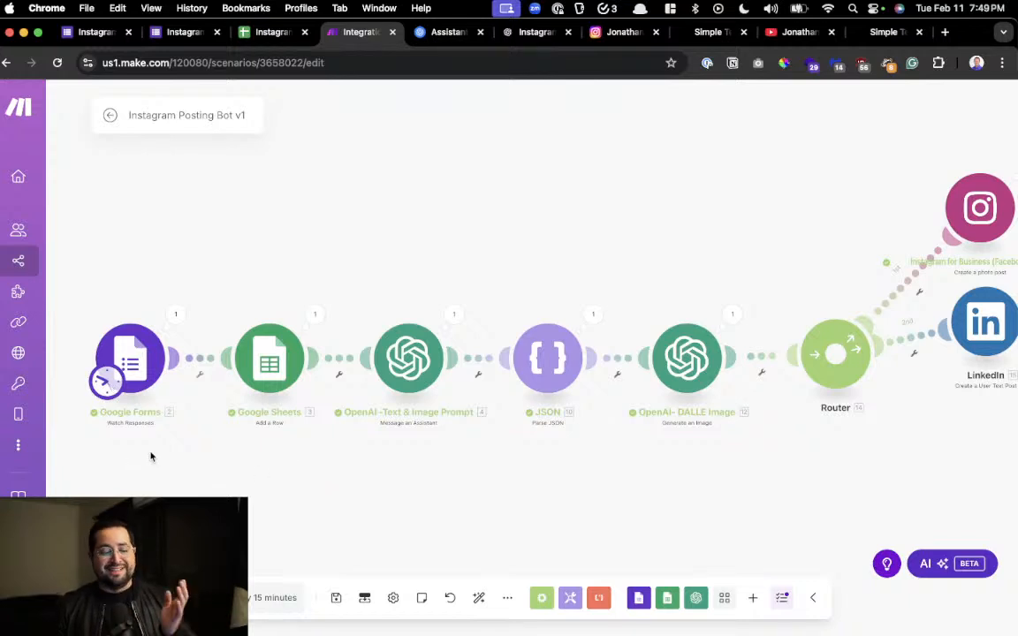
scroll(798, 333, "right", 5)
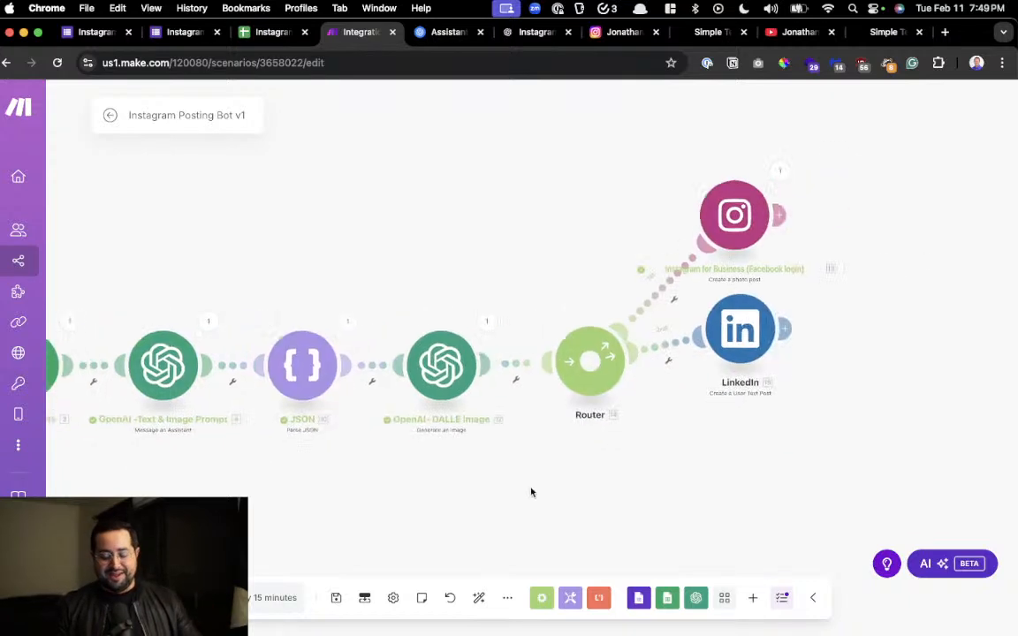
right_click(711, 346)
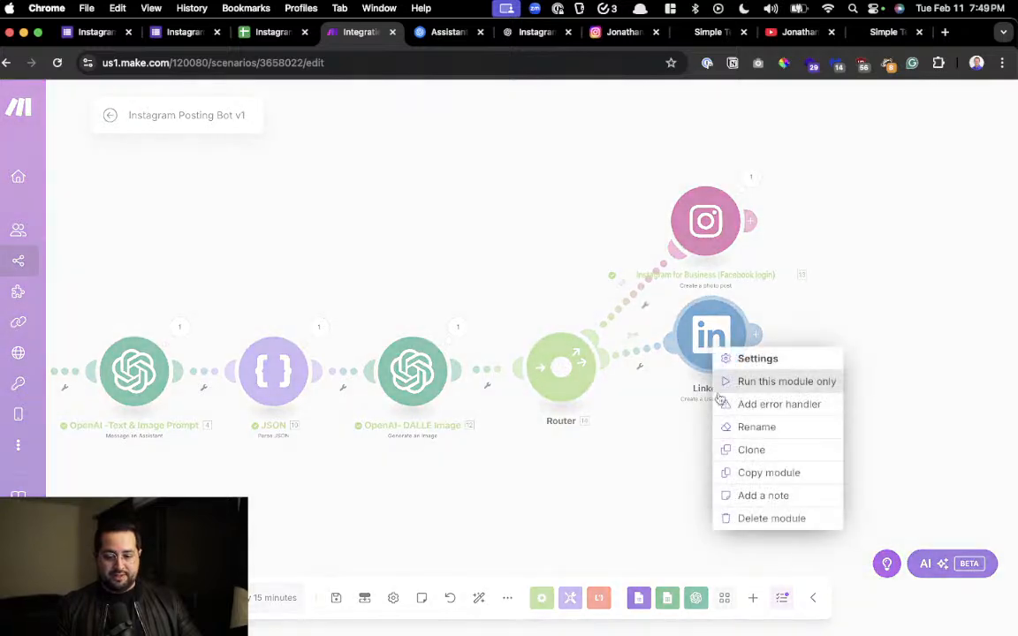
left_click(755, 518)
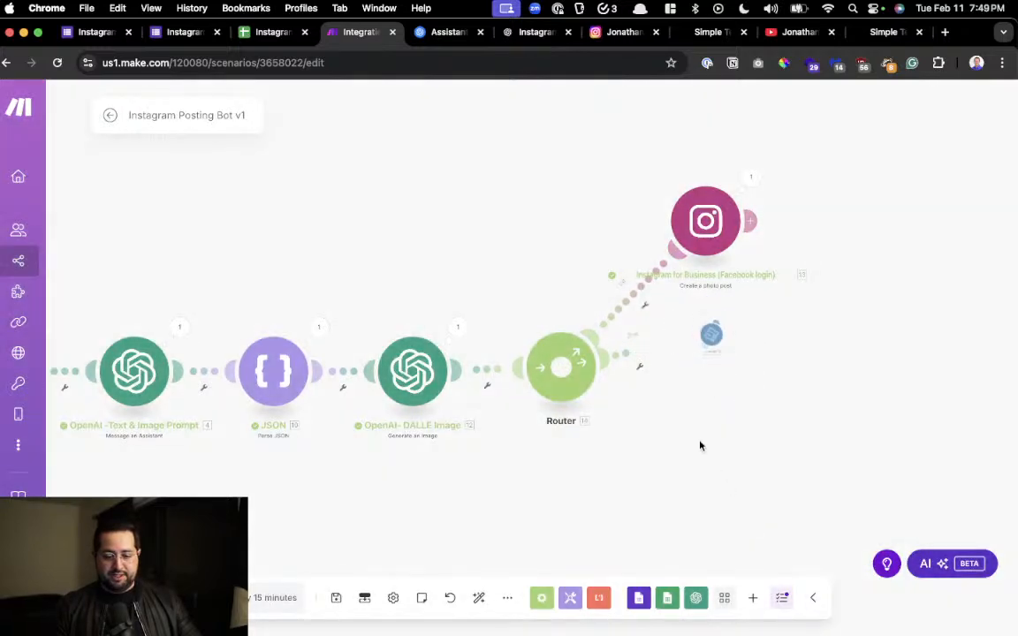
Delete the router and connect the Instagram for Business module directly after the OpenAI DALLE image module
right_click(580, 353)
left_click(618, 474)
left_click_drag(725, 228, 598, 378)
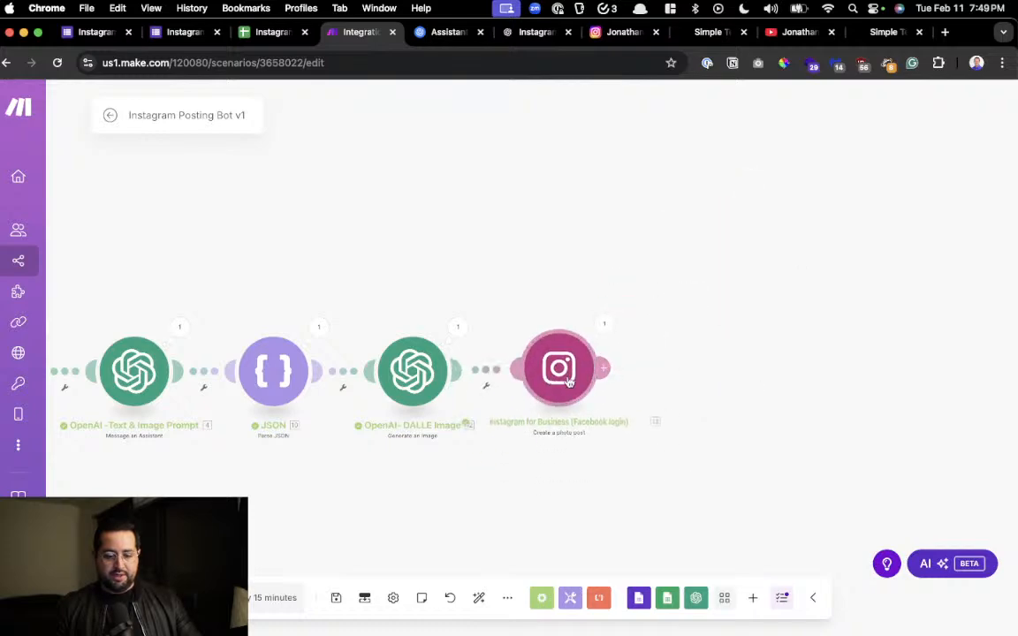
Check the Instagram module's photo URL and caption mappings and save its settings
left_click(583, 371)
scroll(720, 353, "down", 3)
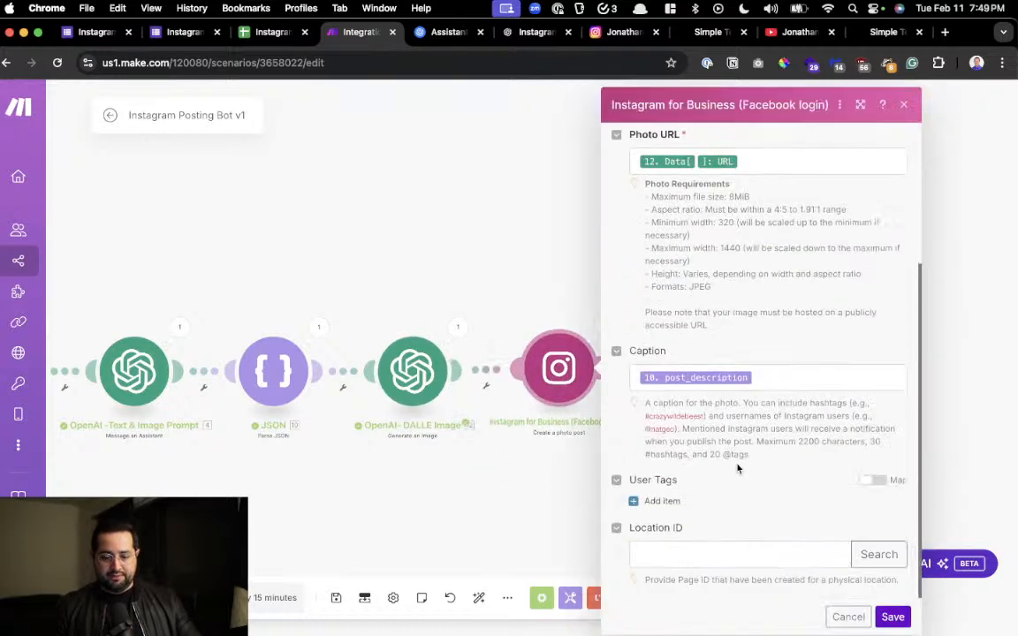
left_click(879, 619)
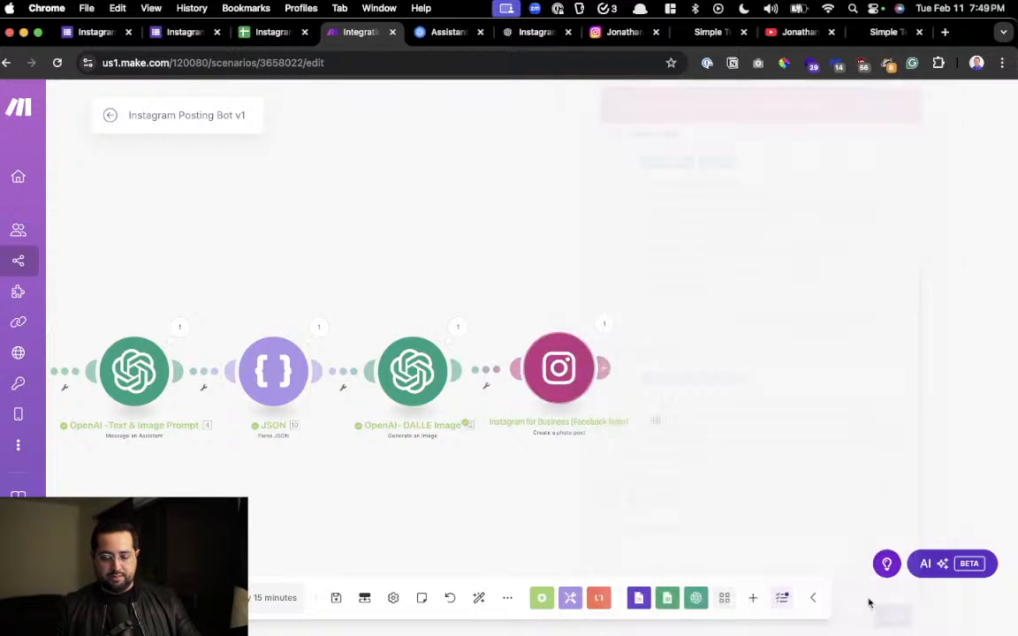
Run the Instagram Posting Bot v1 scenario once and follow its progress through to the Instagram module
left_click_drag(329, 507, 640, 493)
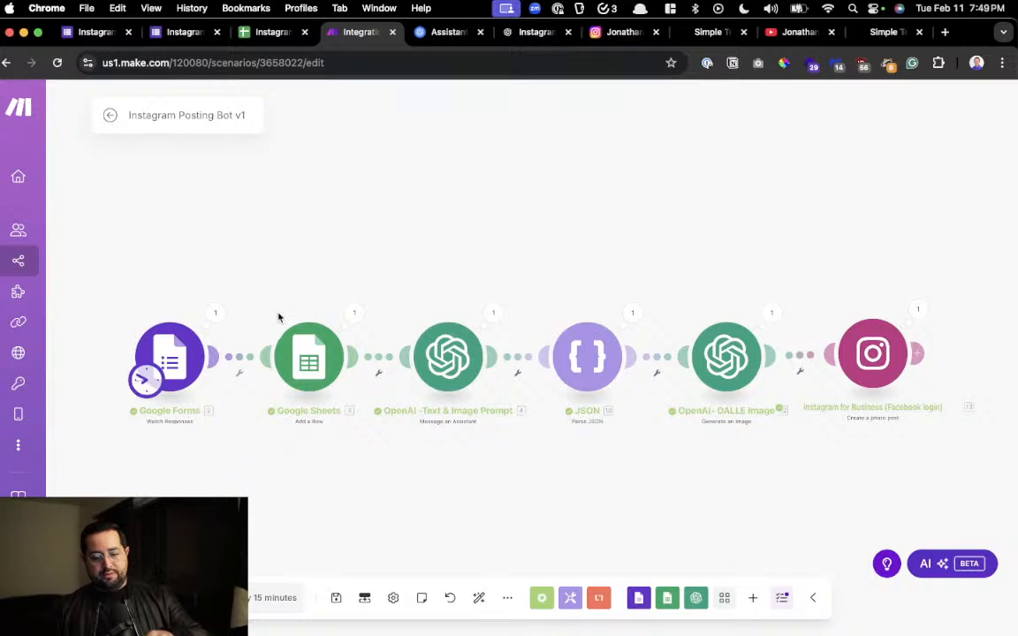
left_click_drag(320, 343, 255, 338)
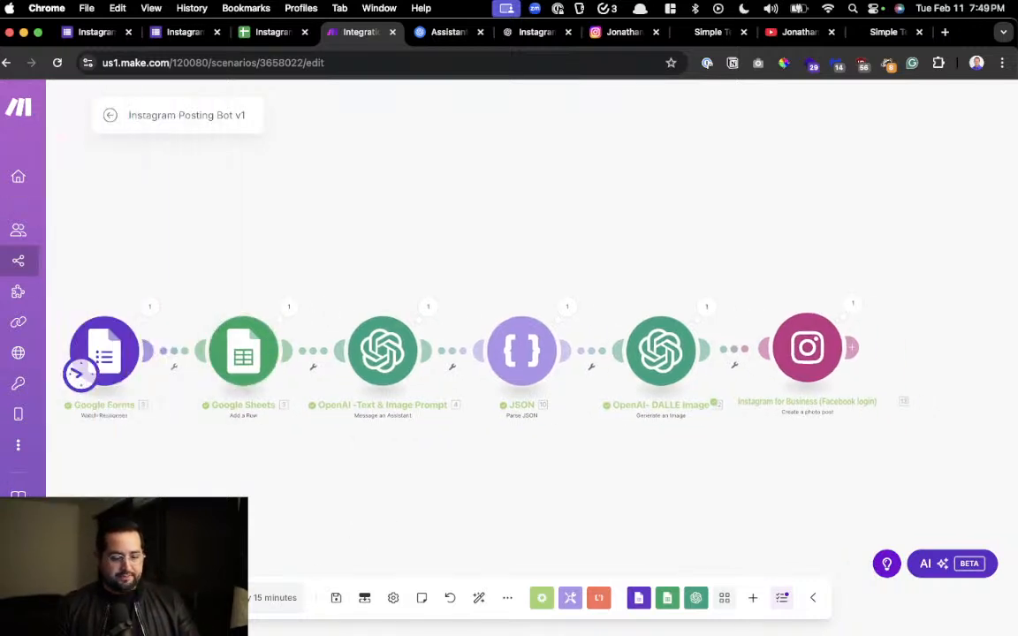
left_click(135, 599)
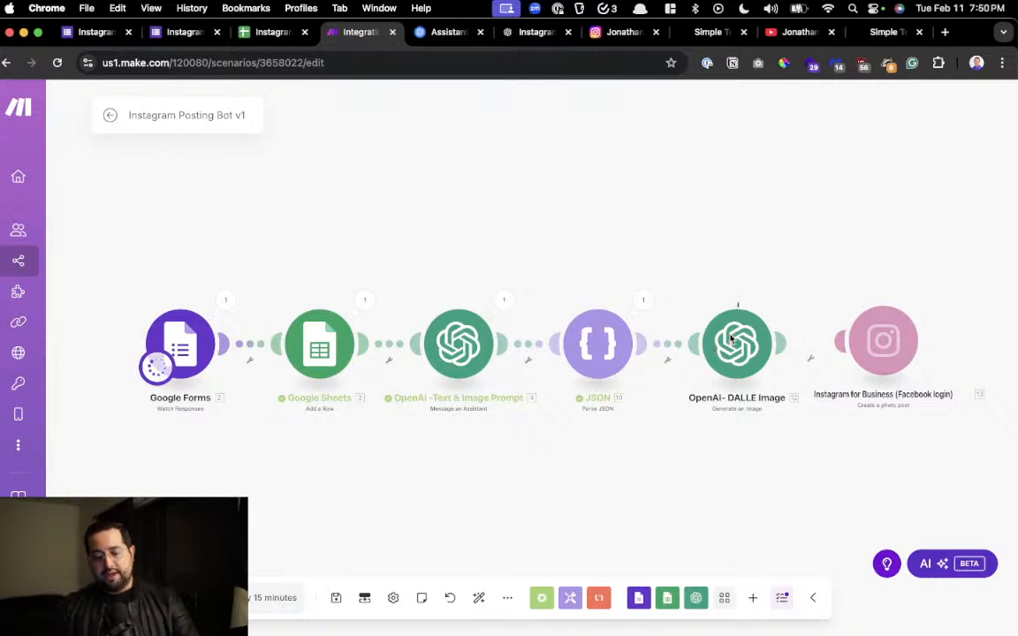
left_click_drag(802, 339, 643, 338)
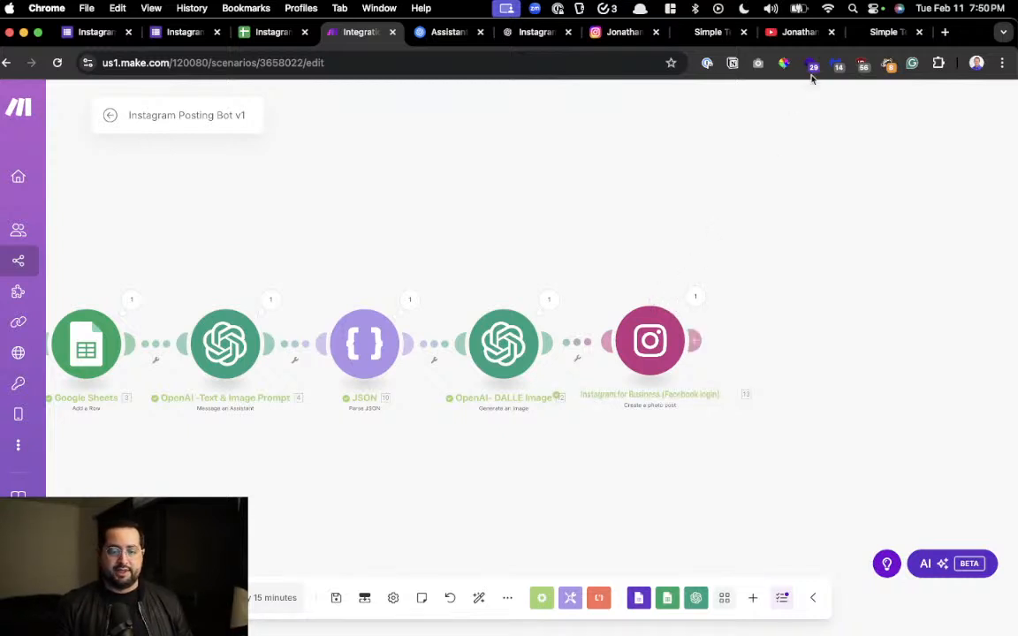
Switch to the Instagram profile, reload it, and look over the newest posts in the grid
left_click_drag(615, 33, 882, 32)
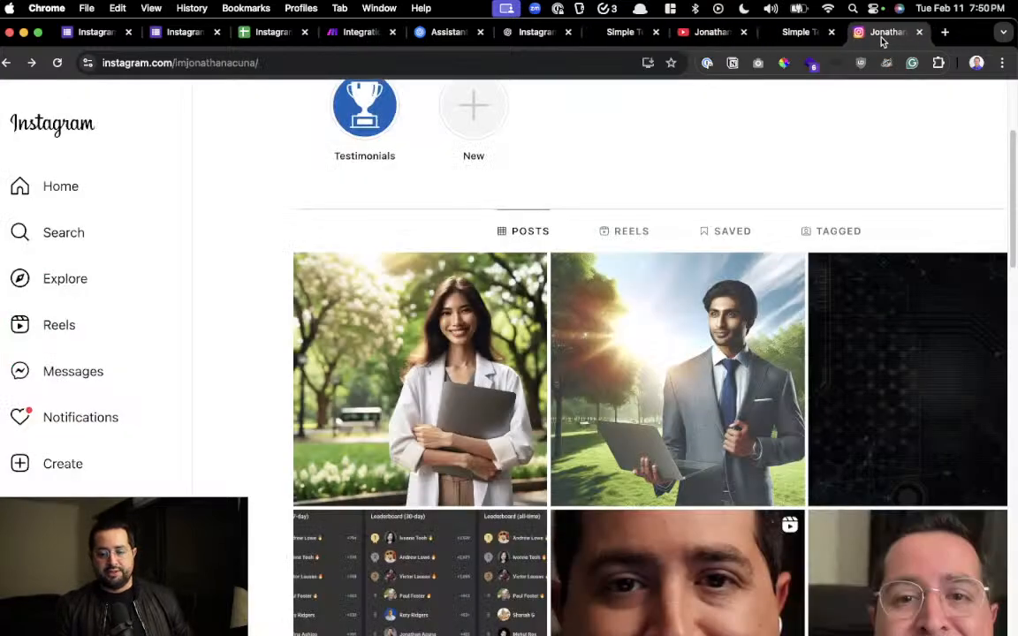
scroll(646, 228, "up", 3)
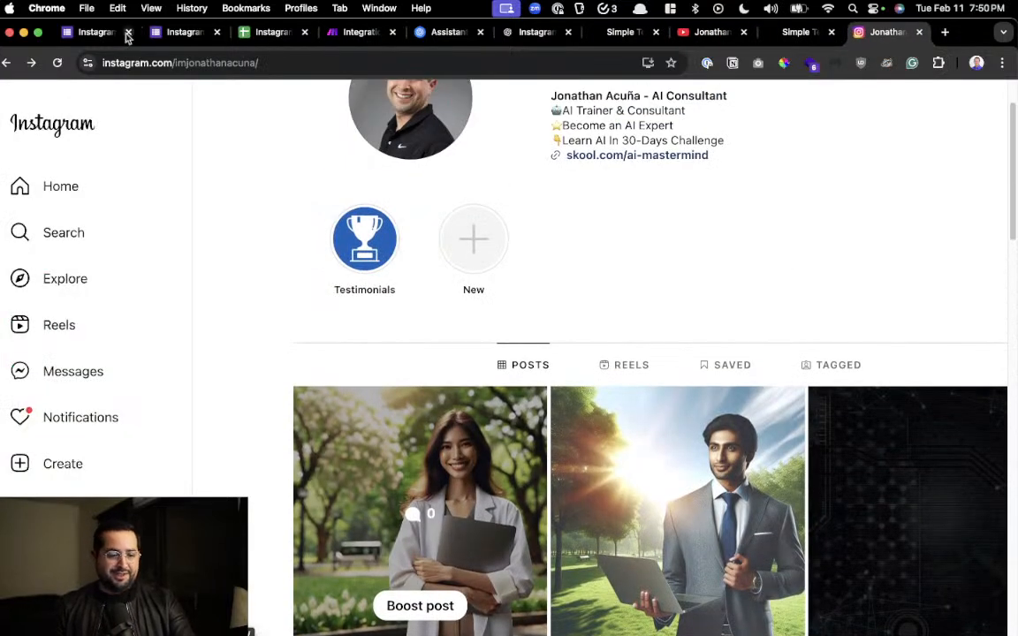
left_click(57, 64)
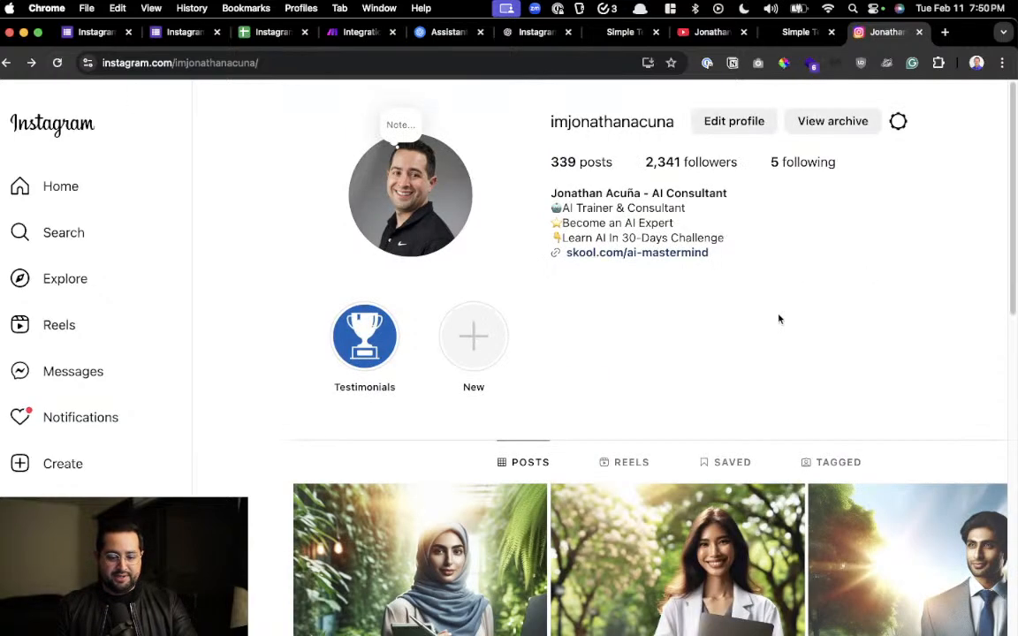
scroll(779, 318, "down", 2)
scroll(769, 308, "right", 3)
scroll(769, 308, "down", 2)
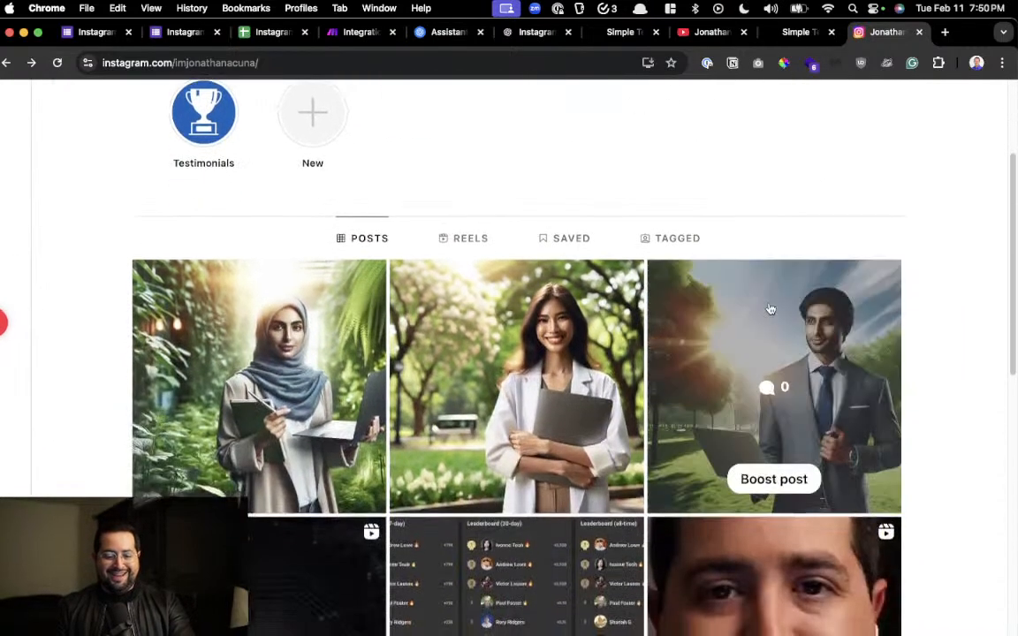
scroll(769, 308, "up", 1)
scroll(768, 221, "up", 2)
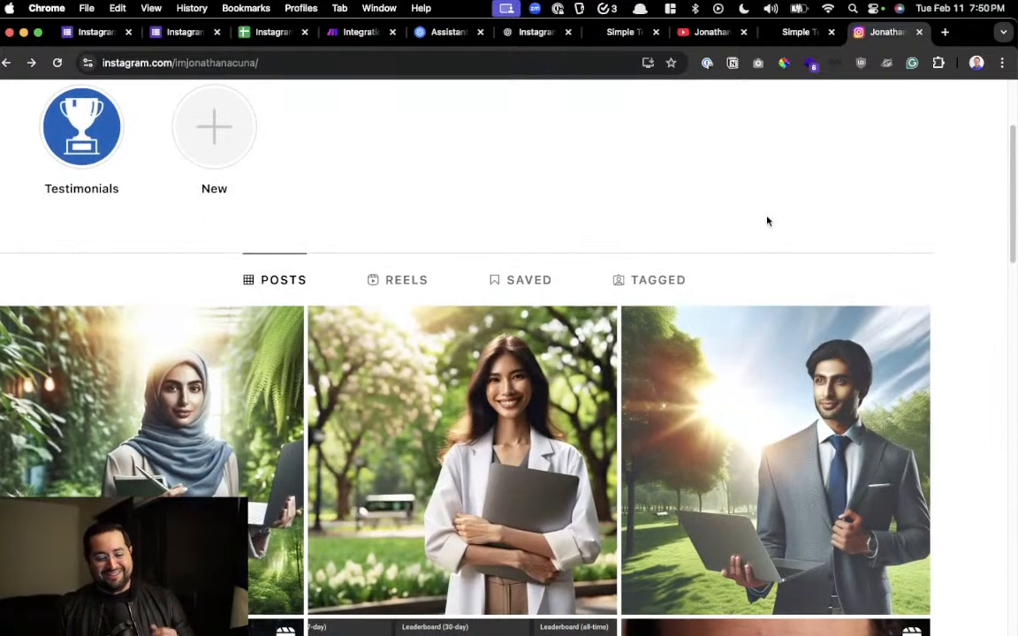
Open the newest Instagram post and examine its generated image up close along with the caption
left_click(124, 442)
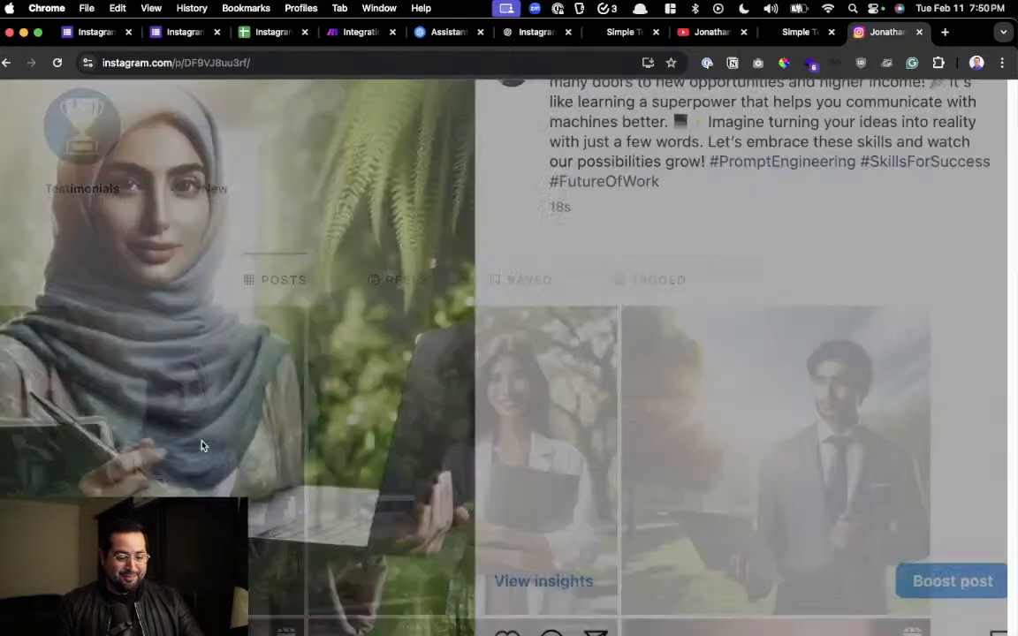
scroll(323, 416, "up", 2)
scroll(322, 416, "up", 2)
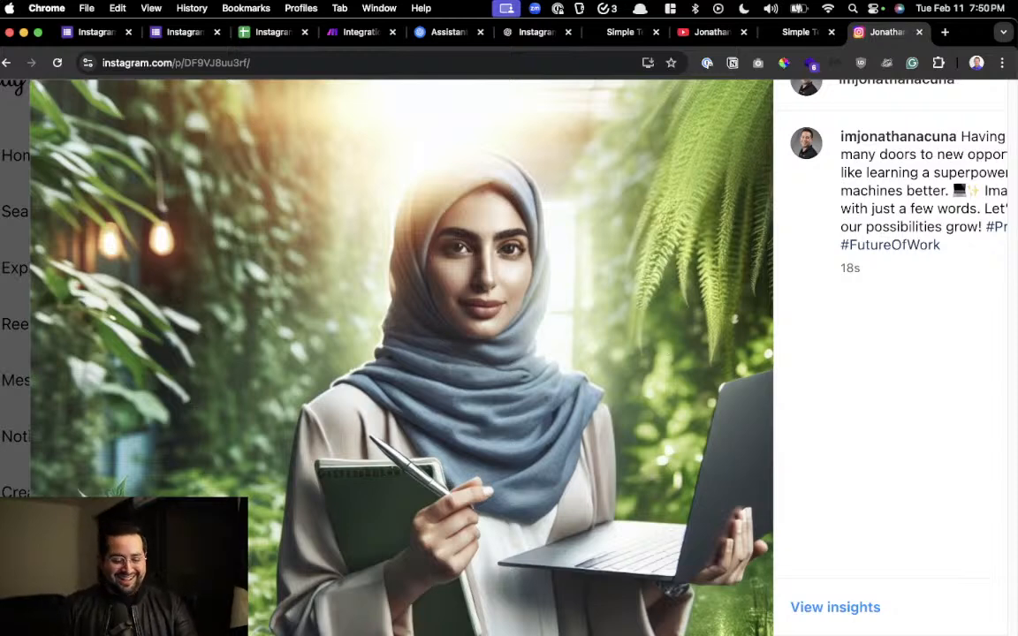
scroll(584, 193, "down", 3)
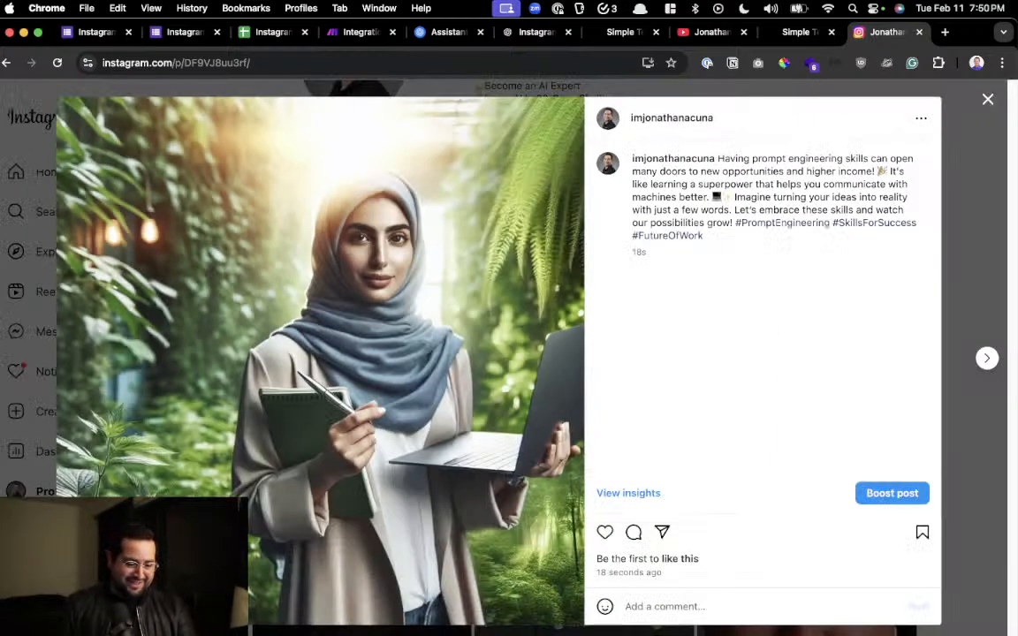
scroll(60, 232, "up", 2)
scroll(126, 495, "up", 5)
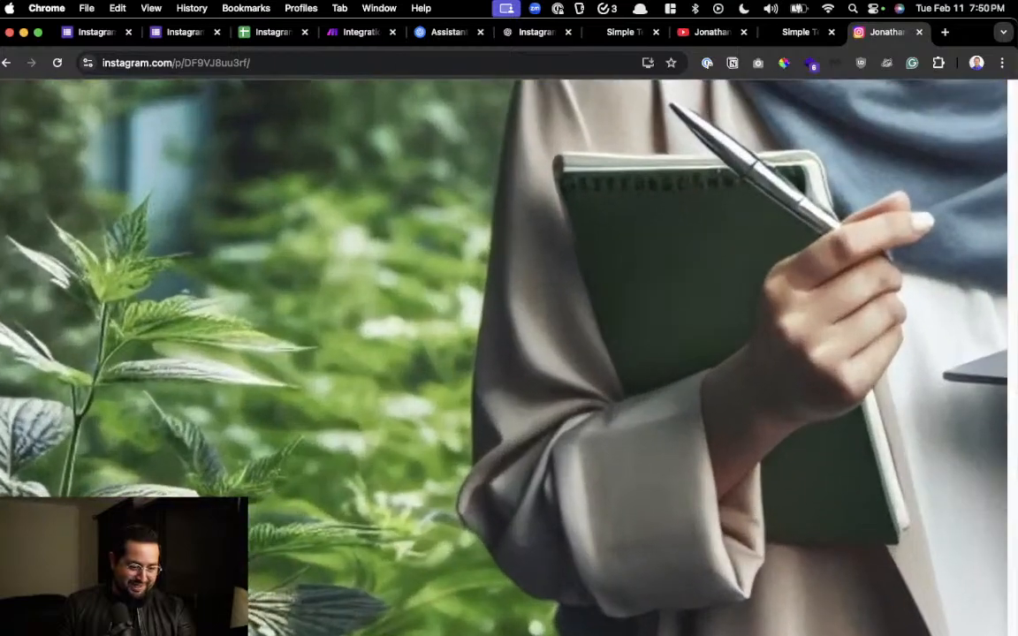
scroll(205, 314, "down", 5)
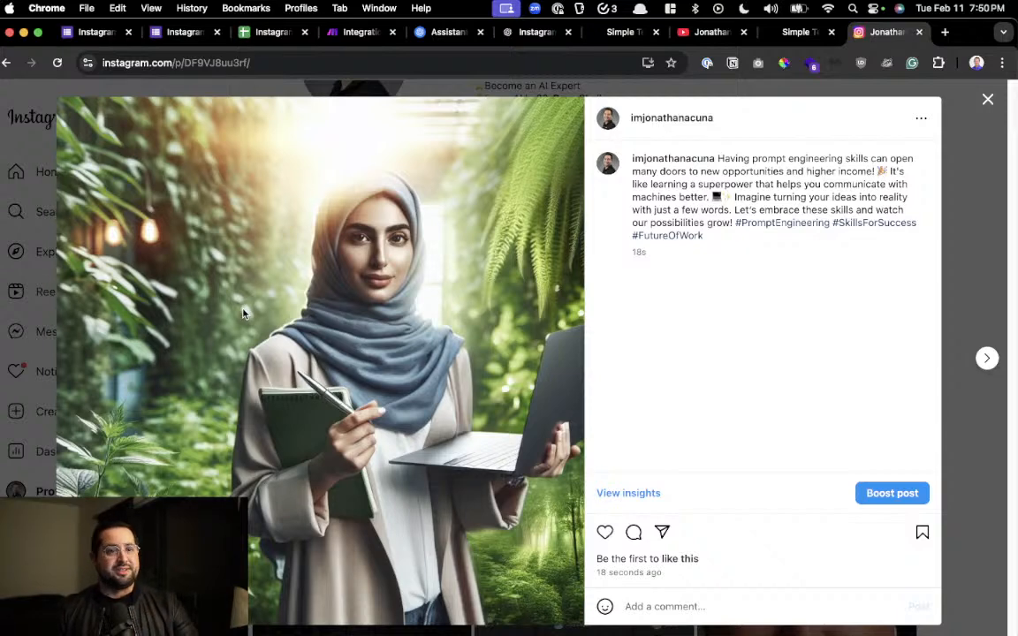
Read the newest Instagram post's caption and hashtags up close, and close the post to return to the profile grid
scroll(453, 291, "up", 5)
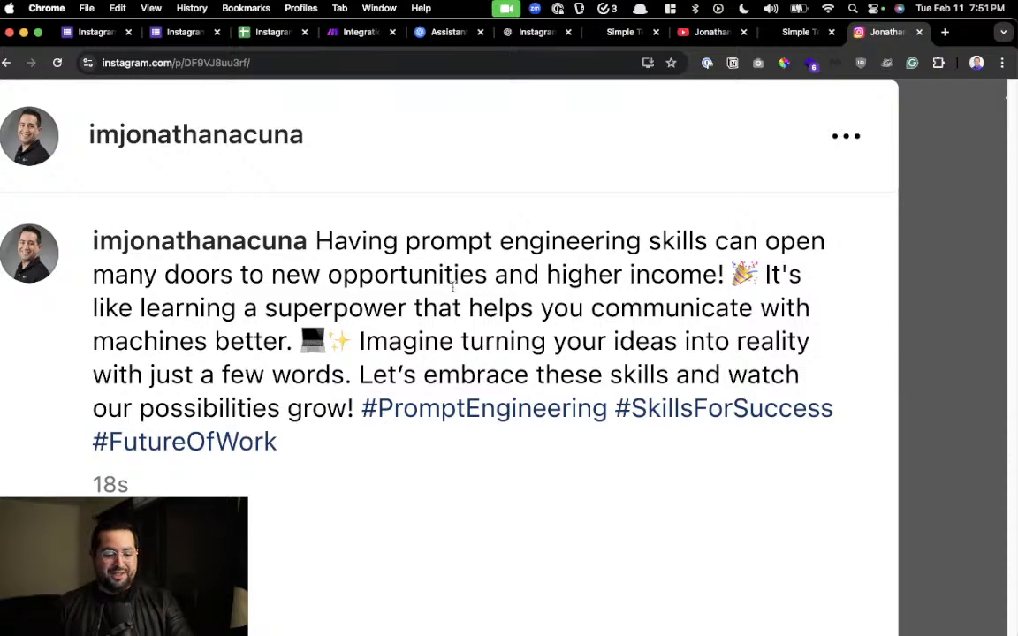
scroll(453, 286, "left", 1)
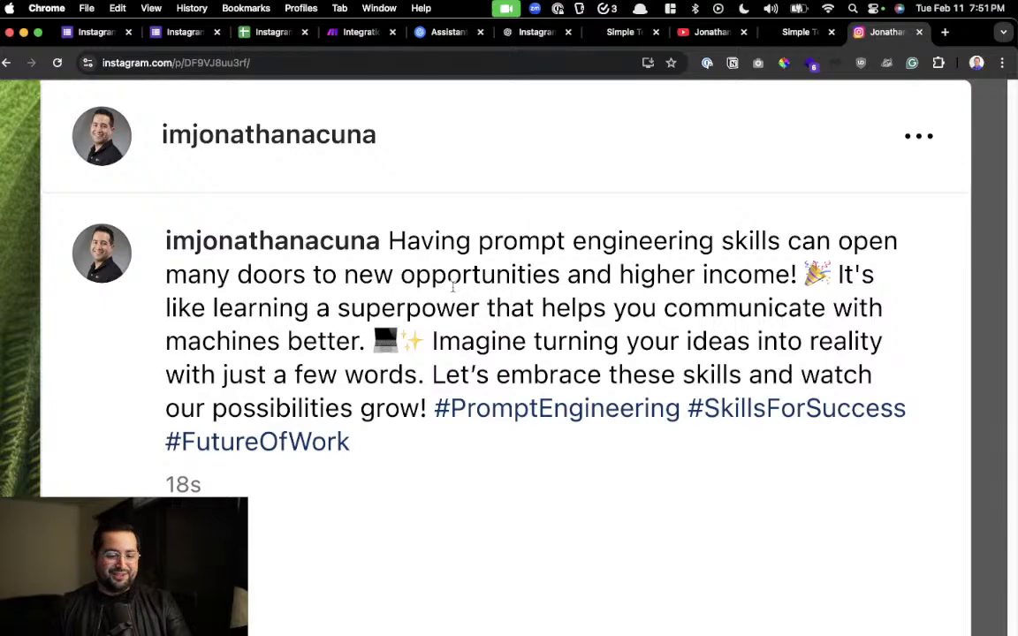
scroll(453, 286, "down", 5)
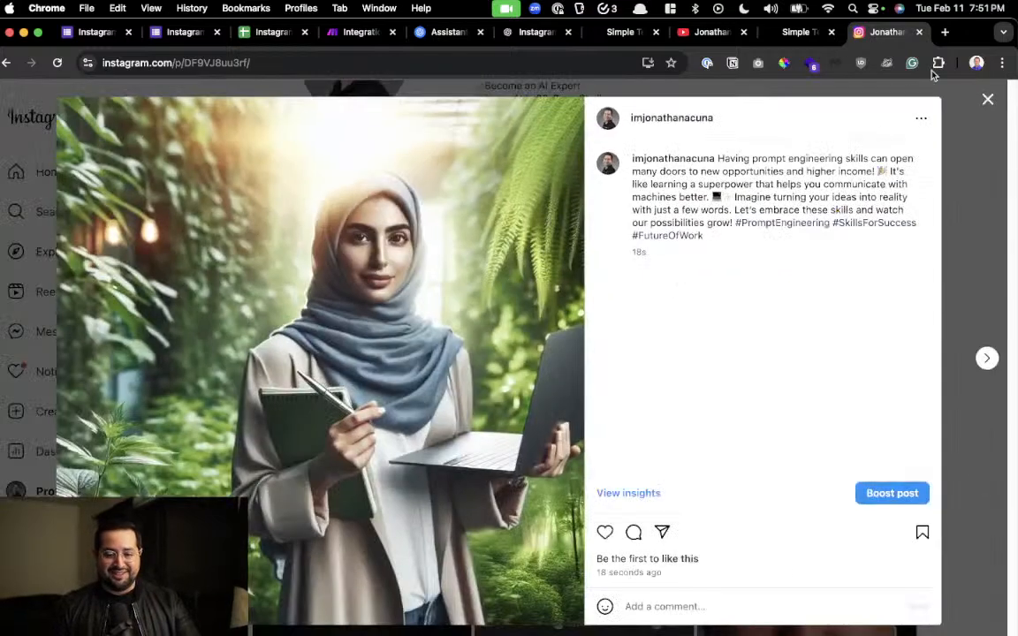
left_click(987, 99)
scroll(849, 362, "down", 3)
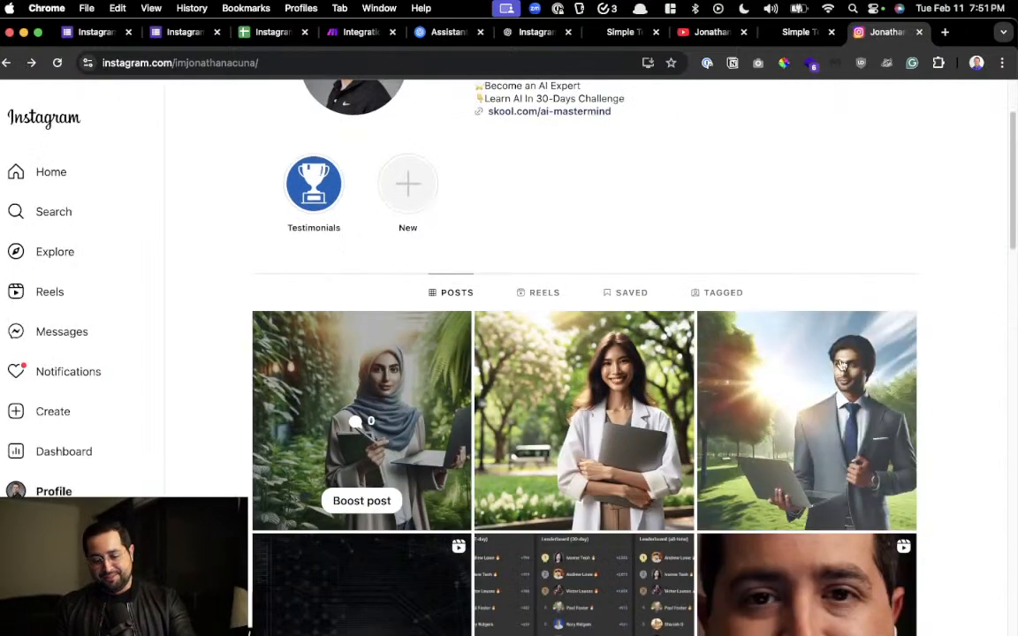
Delete the Instagram post showing a man in a suit holding a laptop in a park
left_click(846, 366)
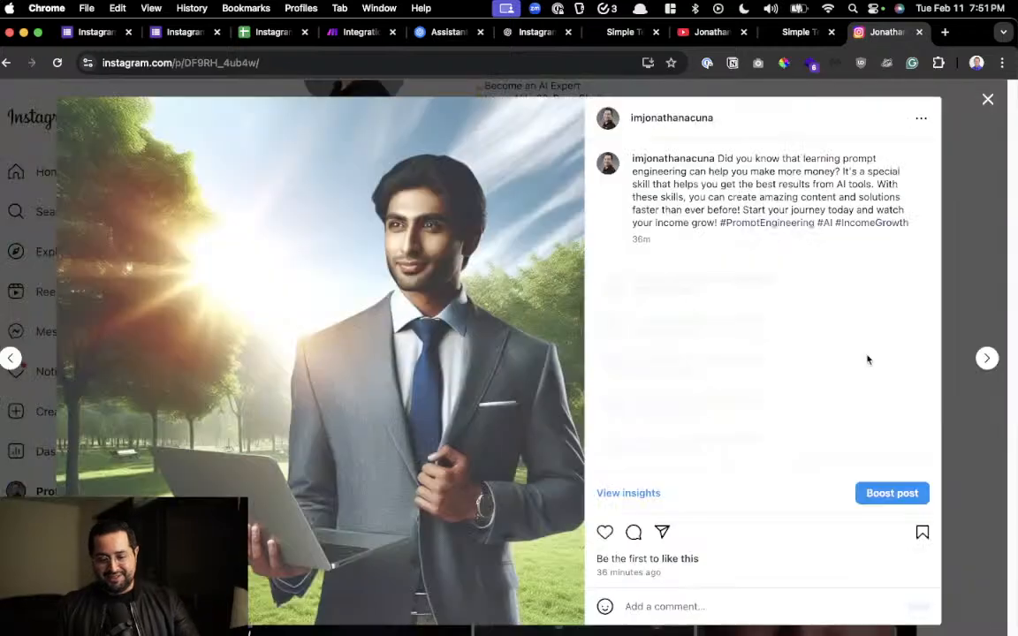
left_click(927, 116)
left_click(537, 207)
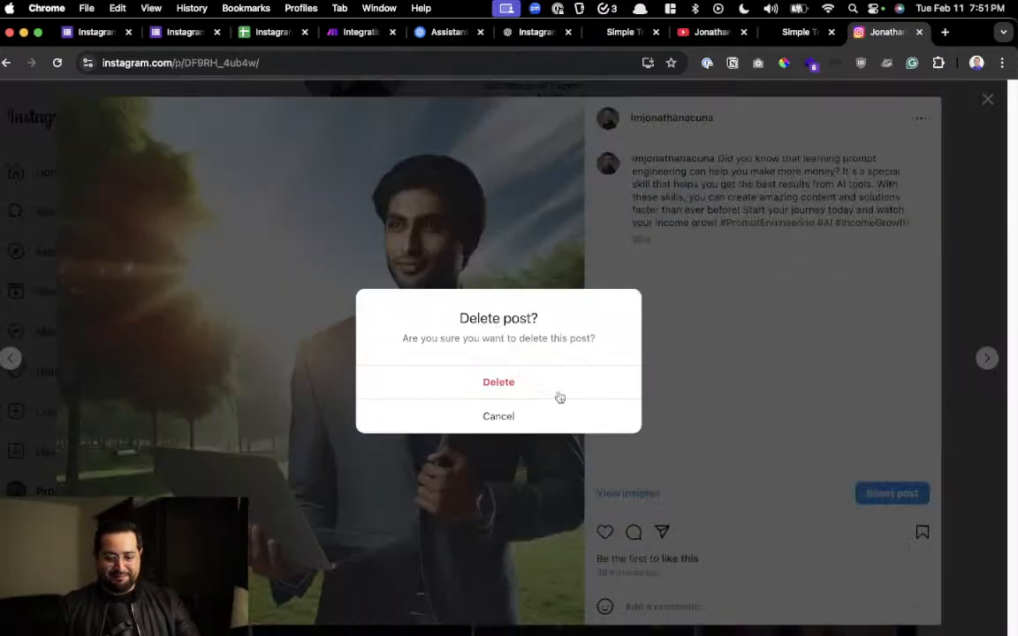
left_click(498, 382)
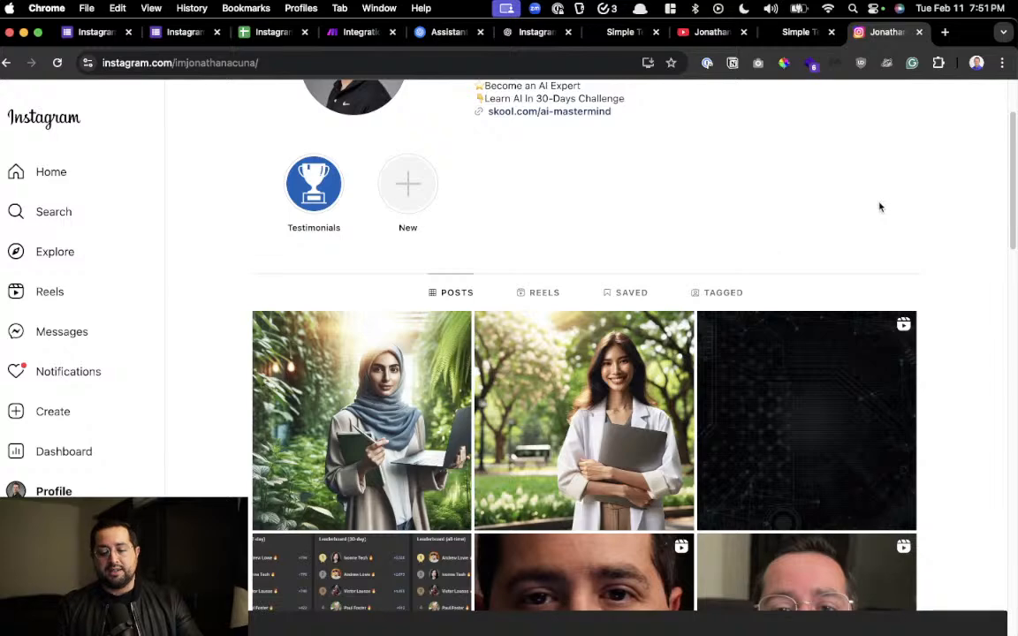
Delete the Instagram post showing a smiling woman in a white coat holding a closed laptop
left_click(548, 365)
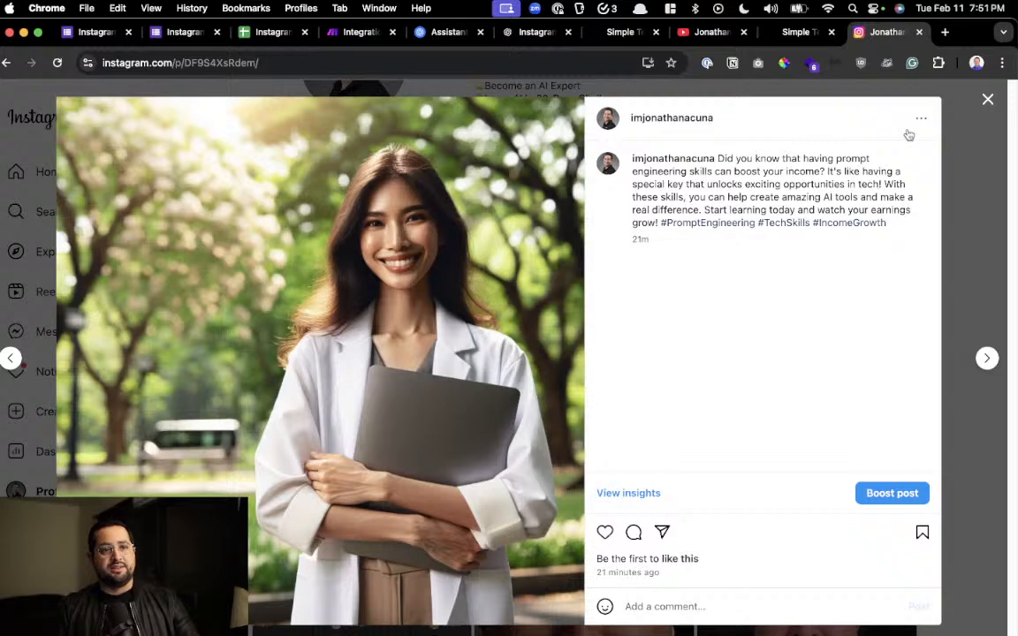
left_click(885, 93)
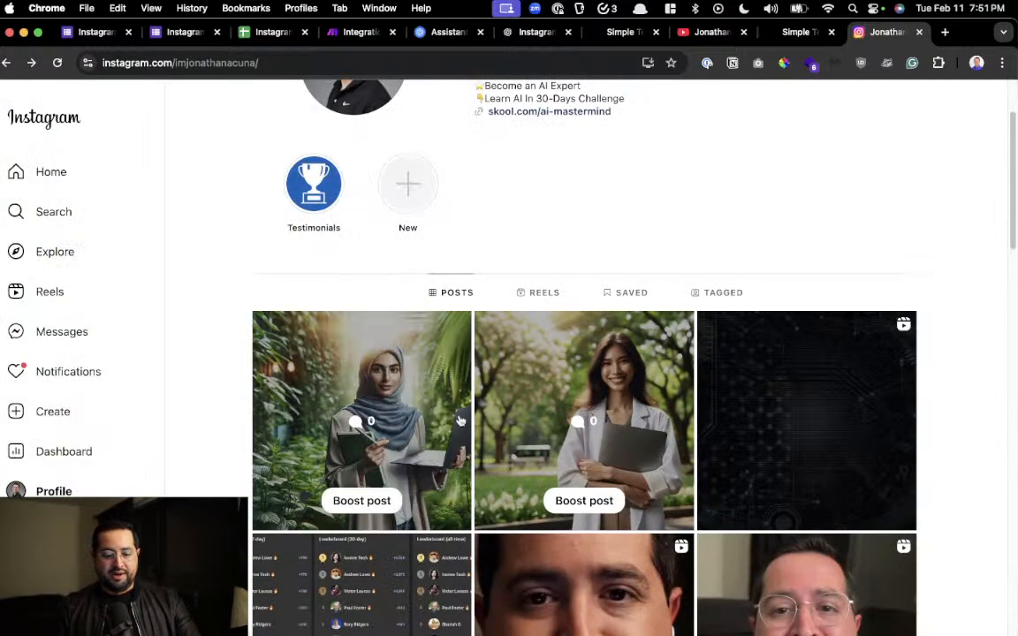
left_click(589, 421)
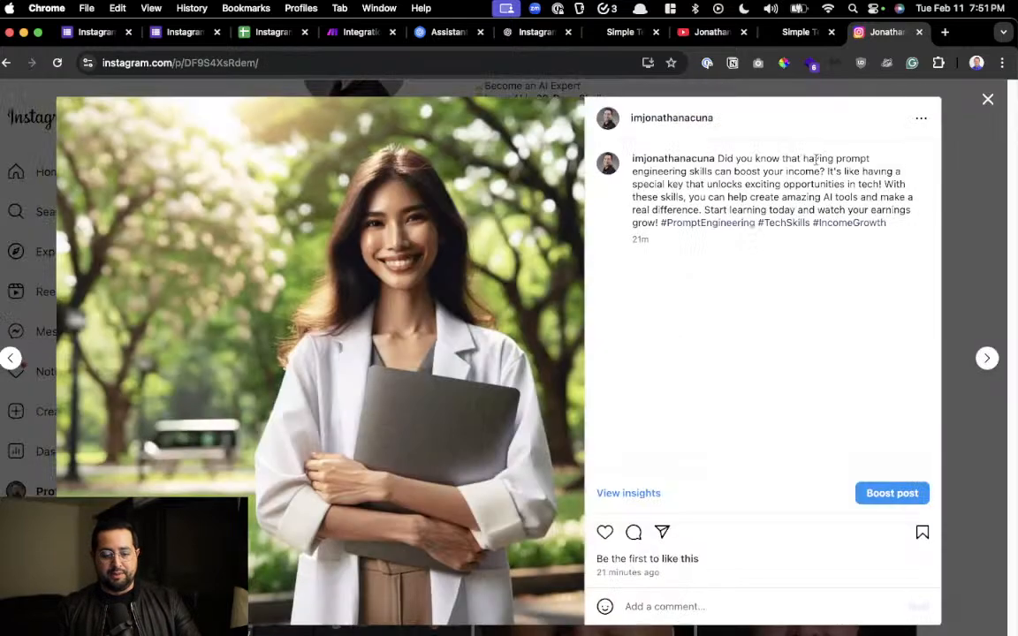
left_click(920, 123)
left_click(552, 209)
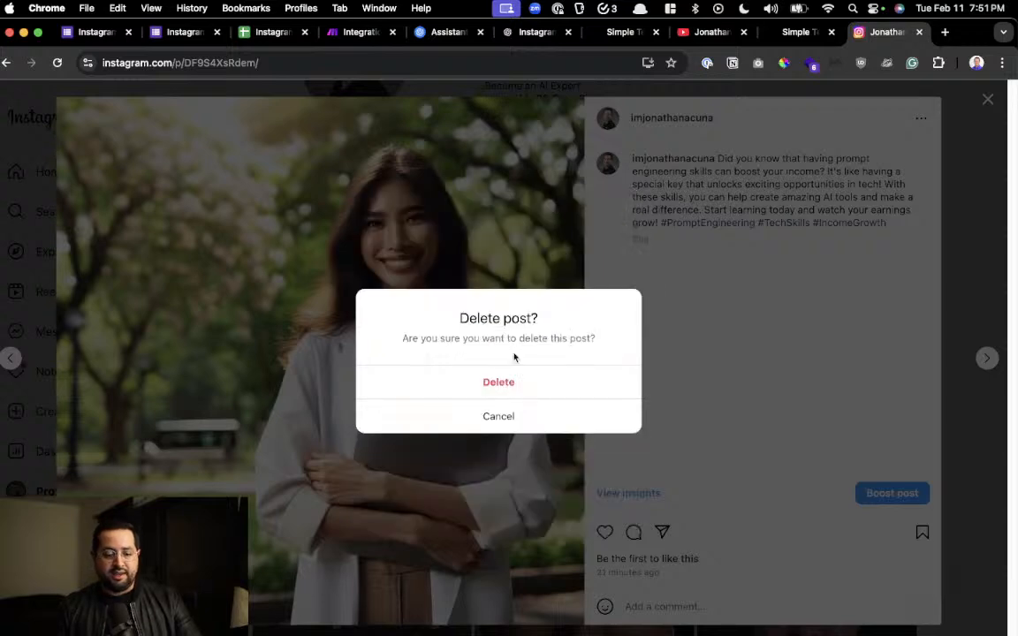
left_click(495, 381)
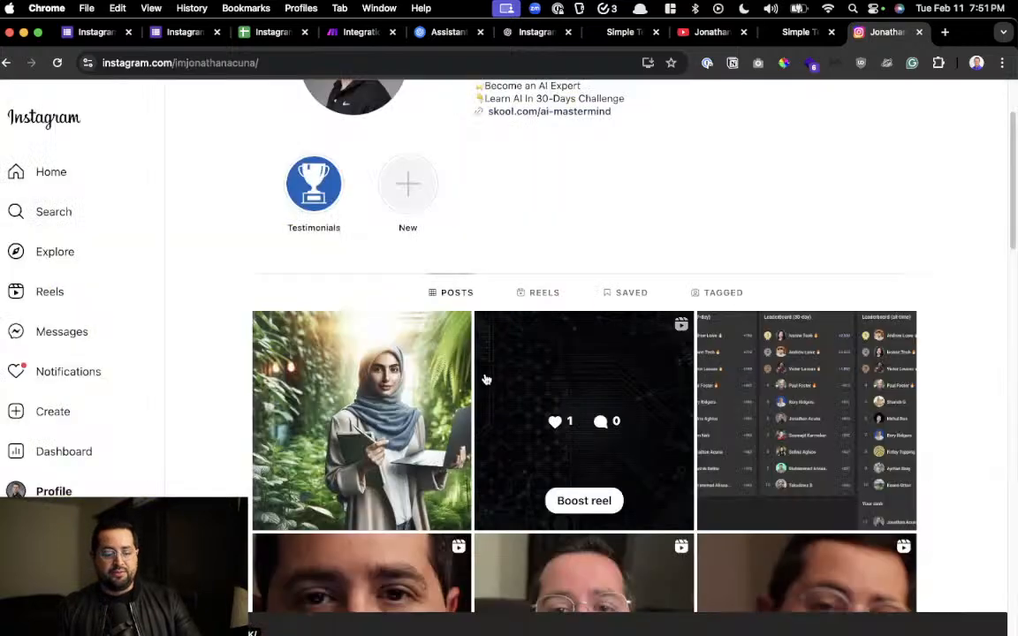
Delete the newest Instagram post, showing a woman in a blue headscarf with a notebook and laptop
left_click(374, 352)
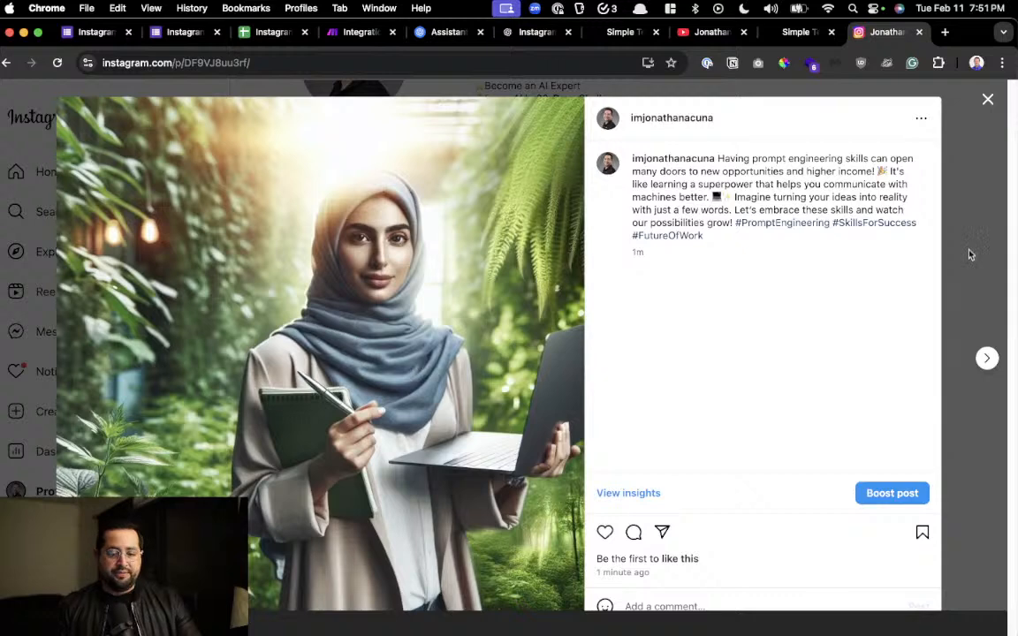
left_click(921, 118)
left_click(562, 213)
left_click(458, 393)
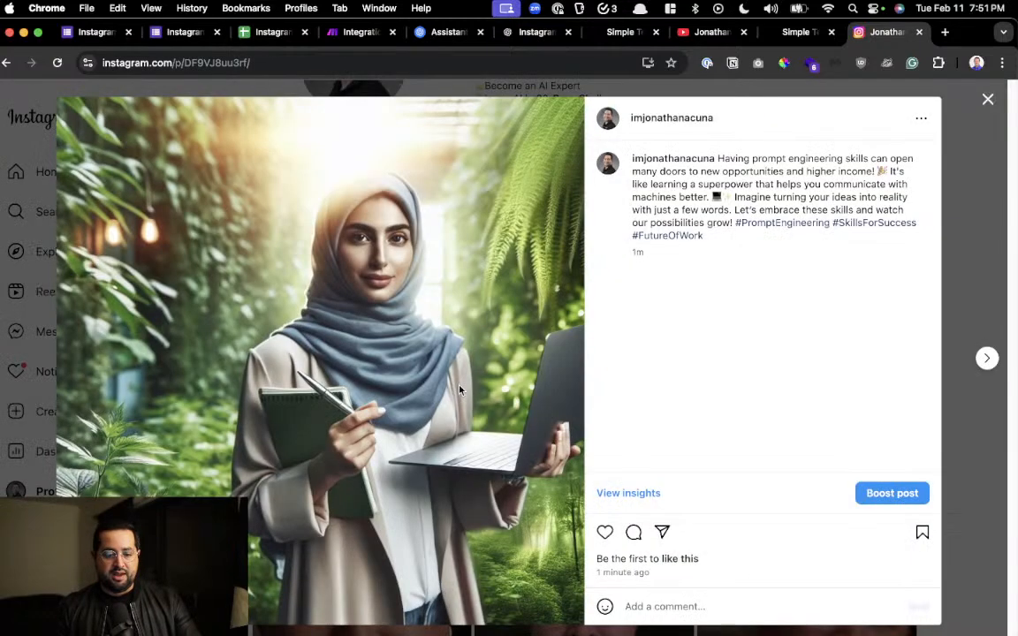
Switch to the OpenAI organization usage page and examine the monthly spend chart's cost breakdown by model for 12 Feb
left_click_drag(438, 36, 433, 1)
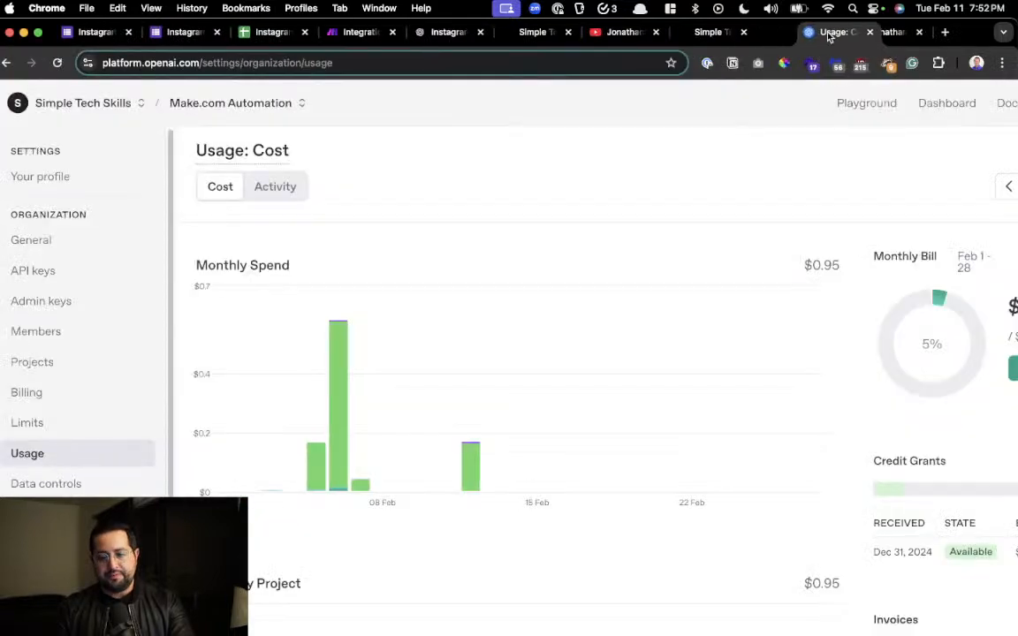
left_click_drag(828, 36, 879, 35)
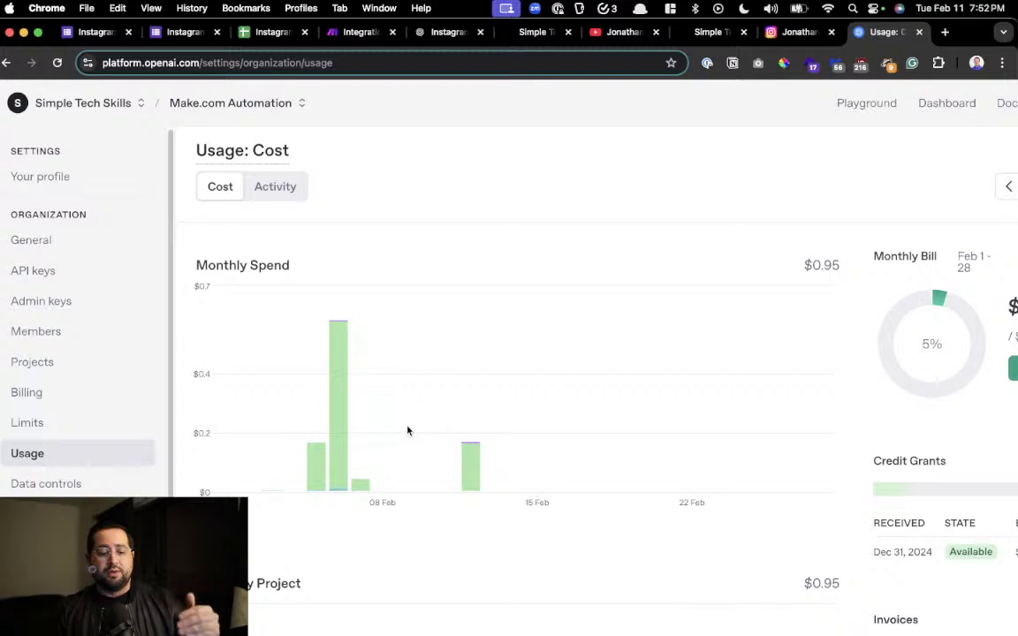
scroll(411, 449, "up", 5)
mouse_move(516, 465)
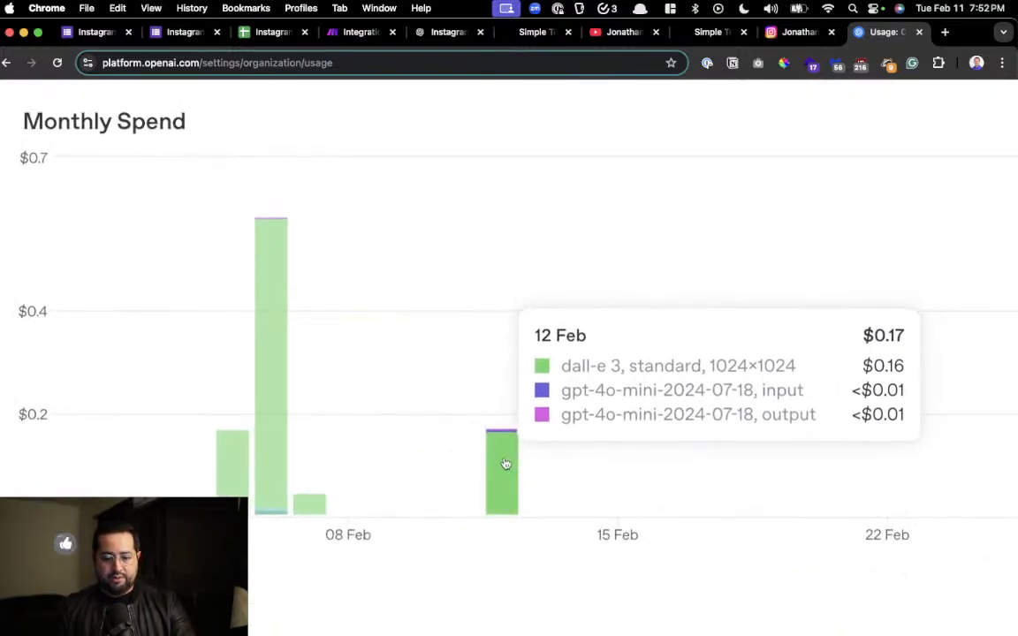
scroll(505, 464, "up", 3)
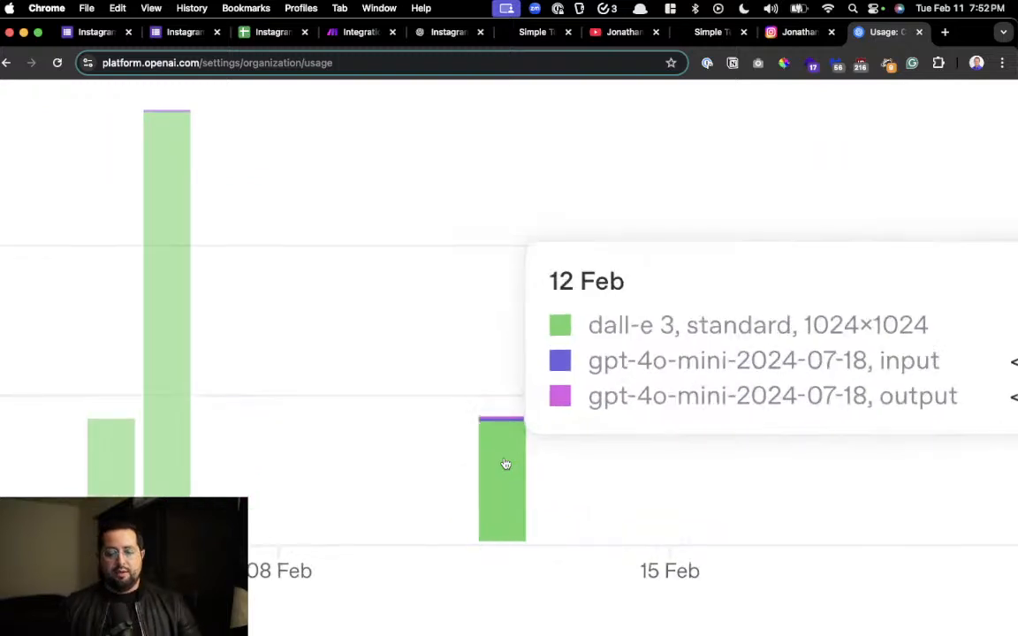
scroll(506, 463, "right", 3)
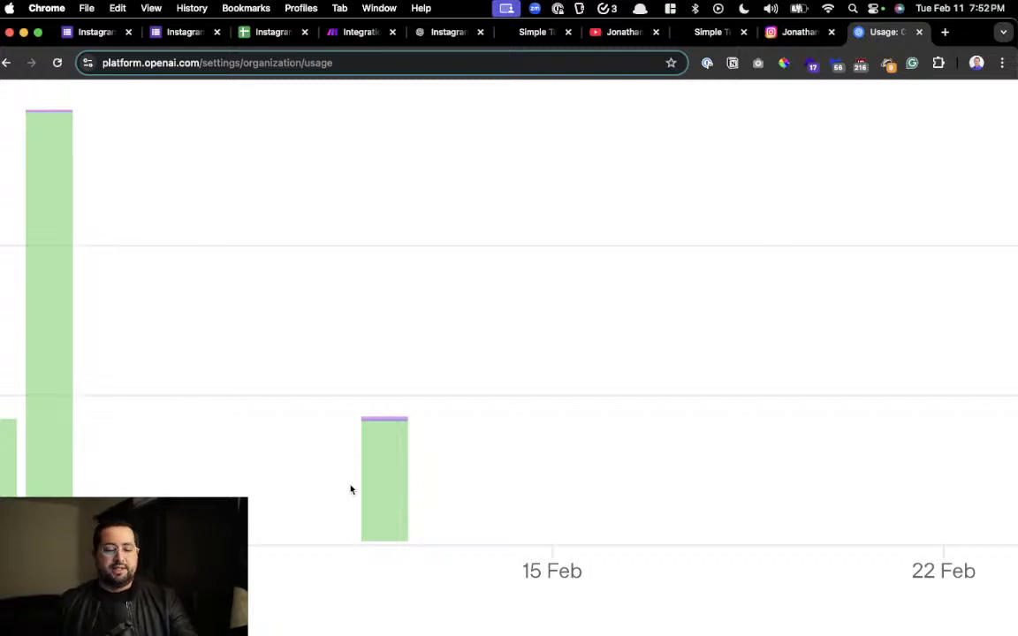
mouse_move(403, 472)
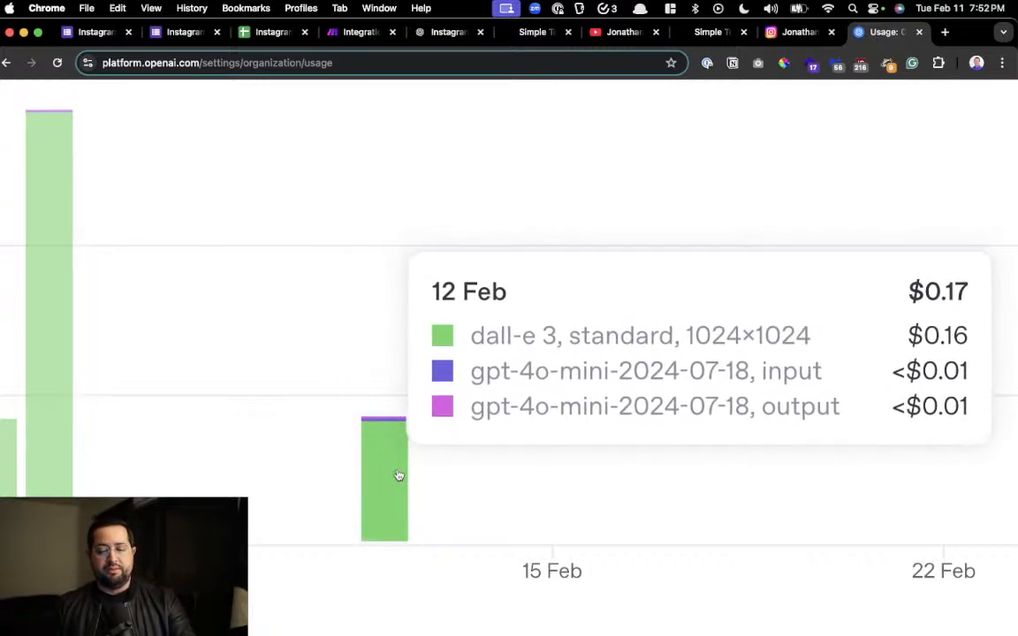
scroll(399, 476, "down", 2)
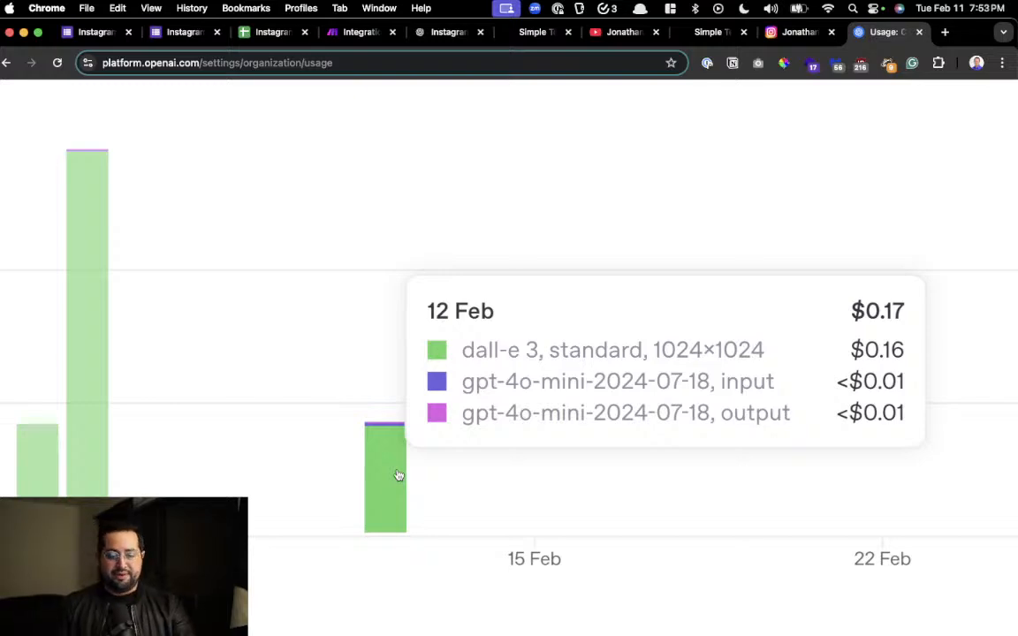
scroll(398, 475, "down", 5)
scroll(398, 474, "down", 5)
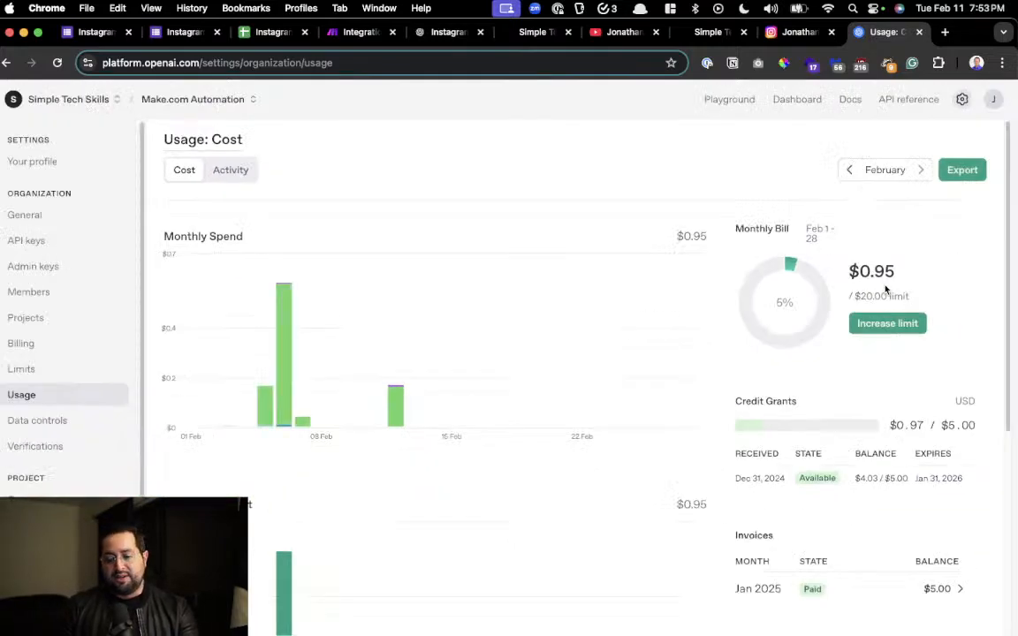
Examine the OpenAI monthly bill and credit grants, including the used amount, granted total and expiry date
scroll(891, 294, "up", 5)
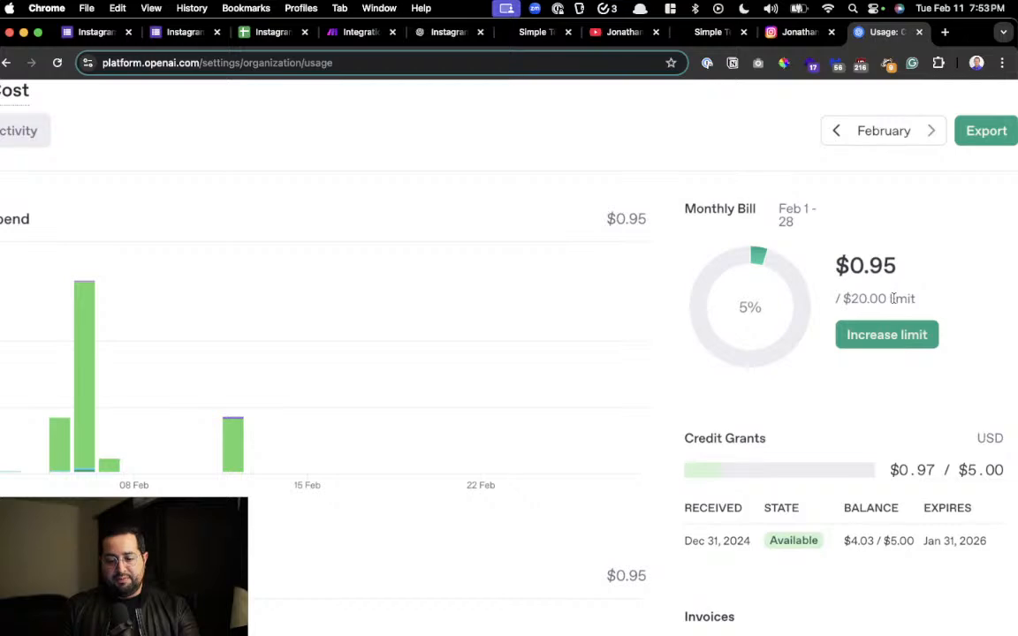
scroll(893, 299, "down", 3)
scroll(950, 606, "down", 1)
scroll(890, 460, "up", 3)
mouse_move(889, 461)
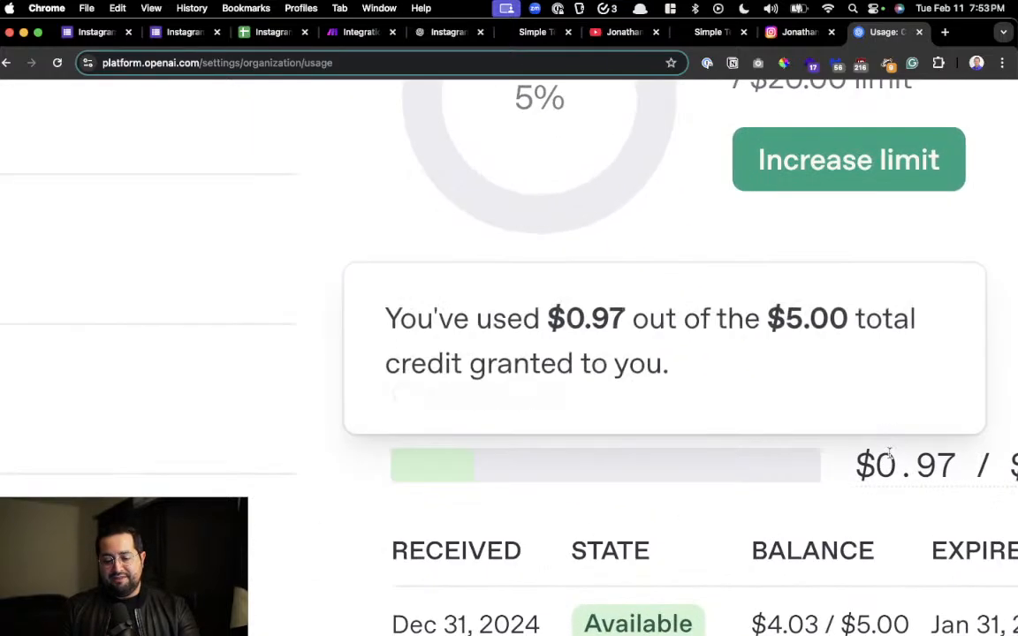
scroll(889, 459, "right", 3)
scroll(875, 461, "down", 3)
left_click_drag(871, 489, 697, 501)
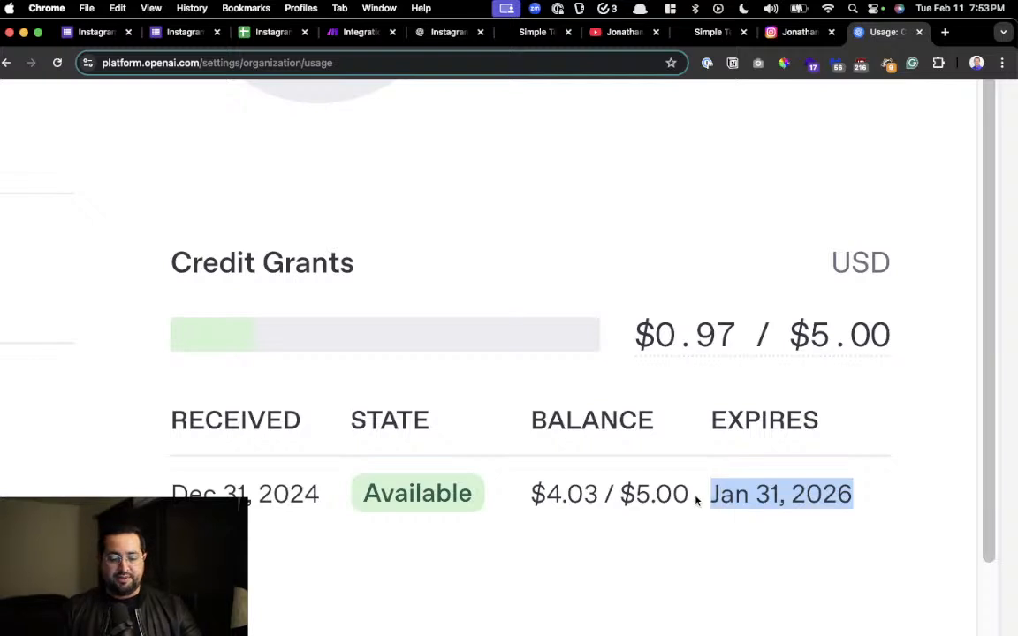
left_click_drag(789, 336, 924, 342)
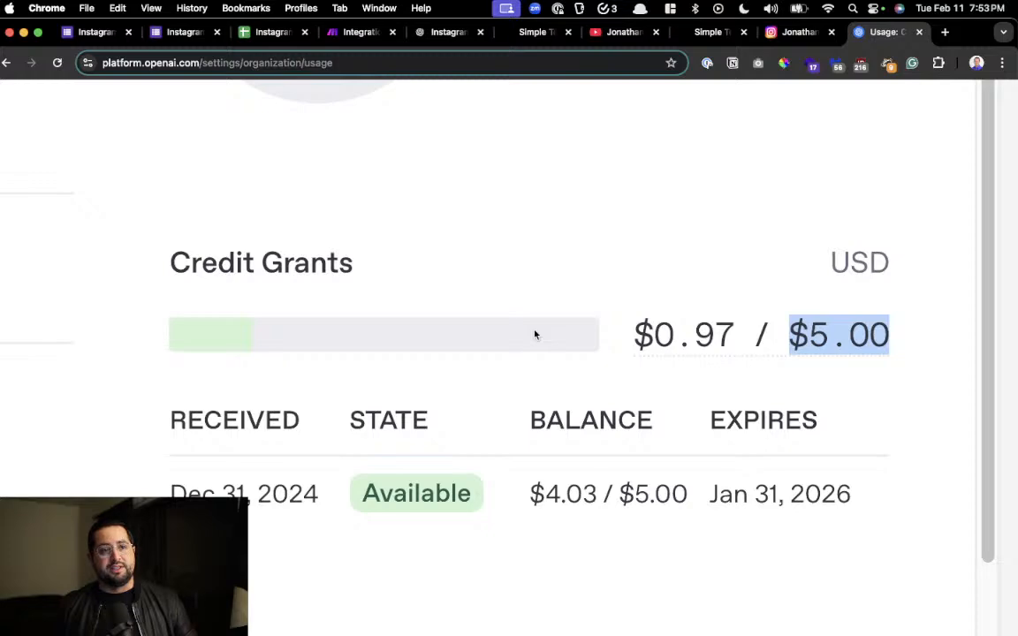
scroll(535, 335, "down", 10)
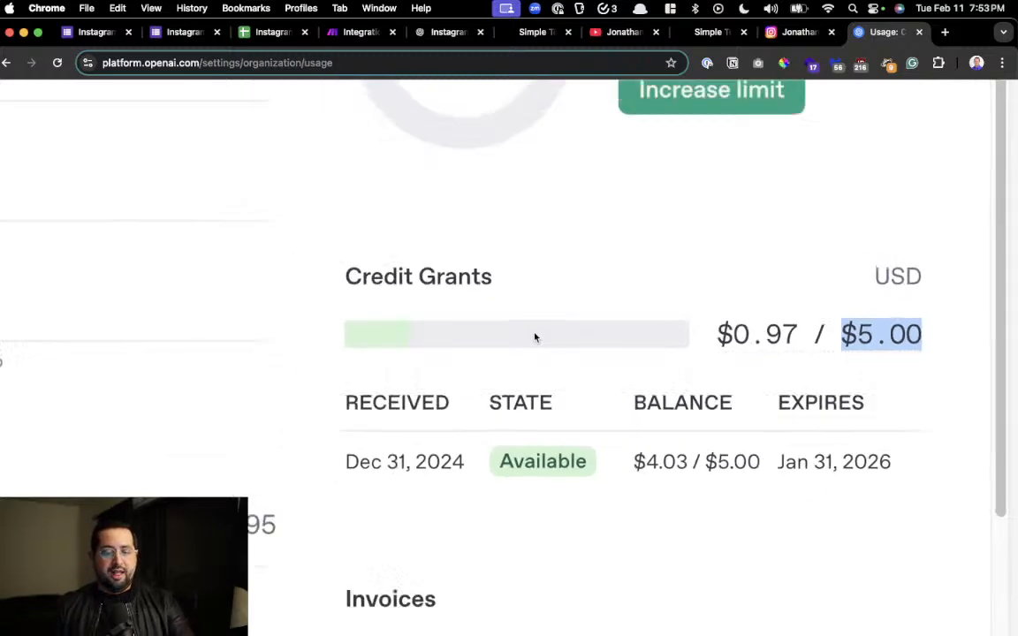
scroll(359, 409, "up", 5)
scroll(358, 409, "down", 5)
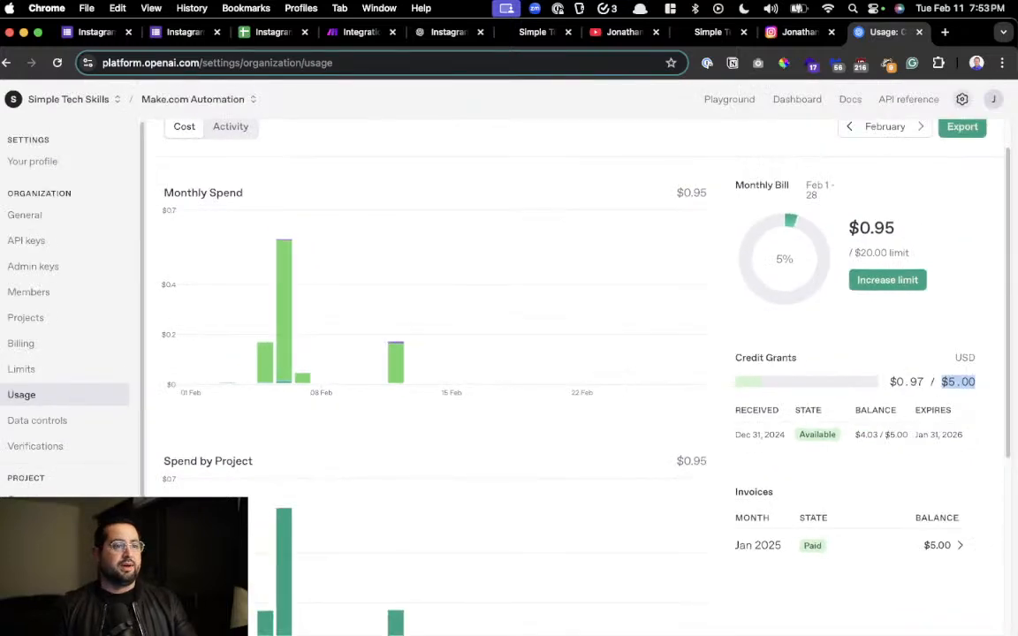